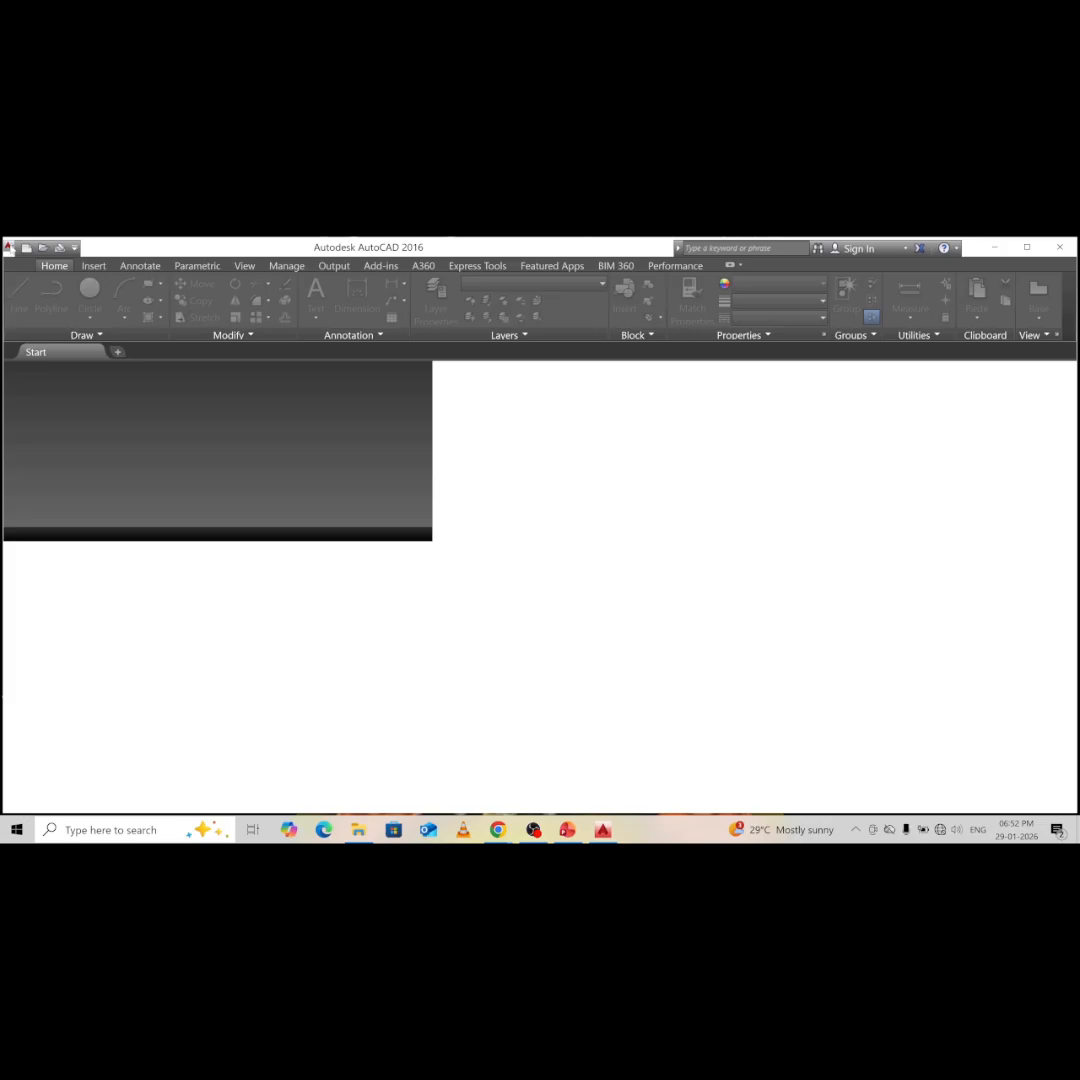
- Create a new drawing from the Sample1 template in the 1234 folder on the desktop
click(8, 246)
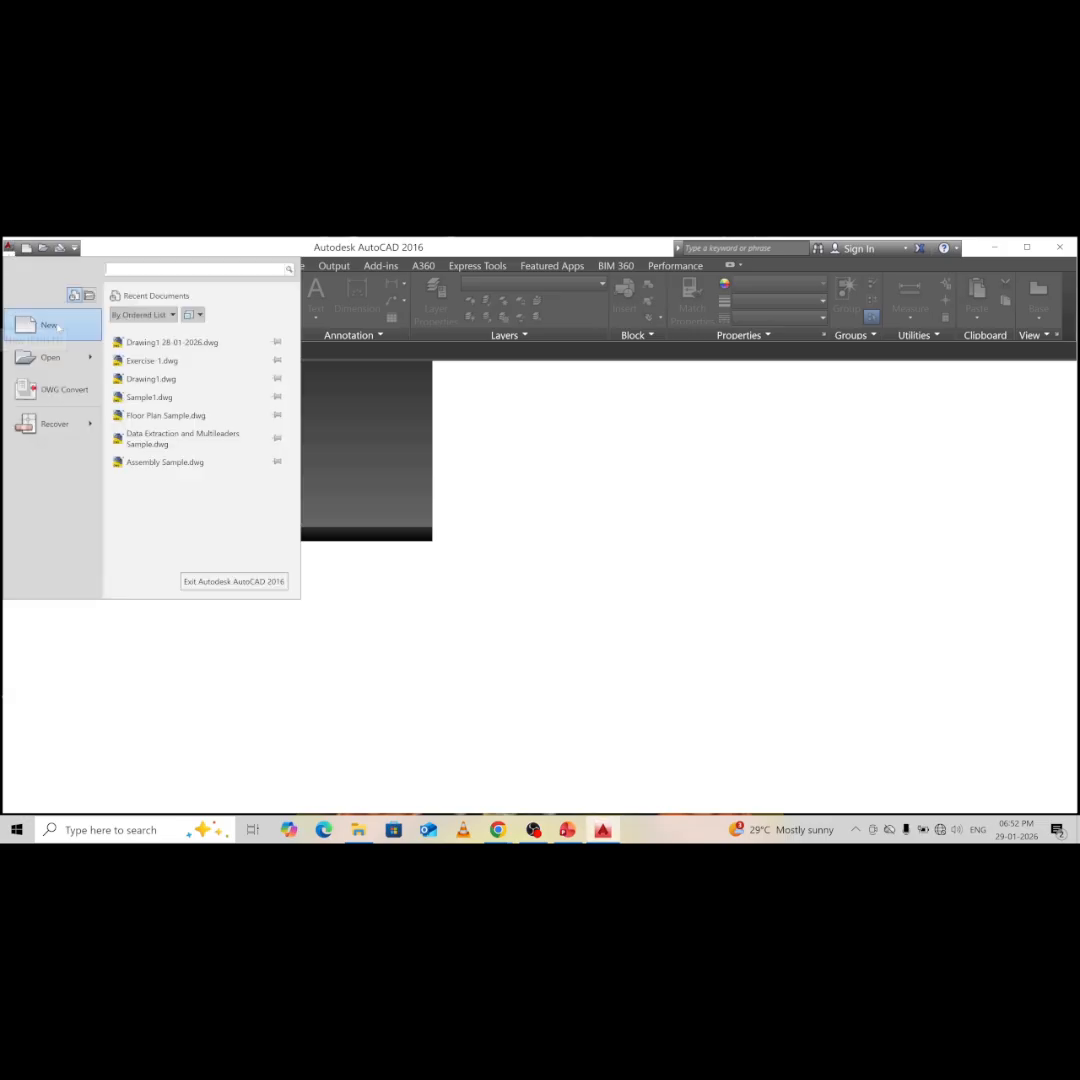
click(52, 326)
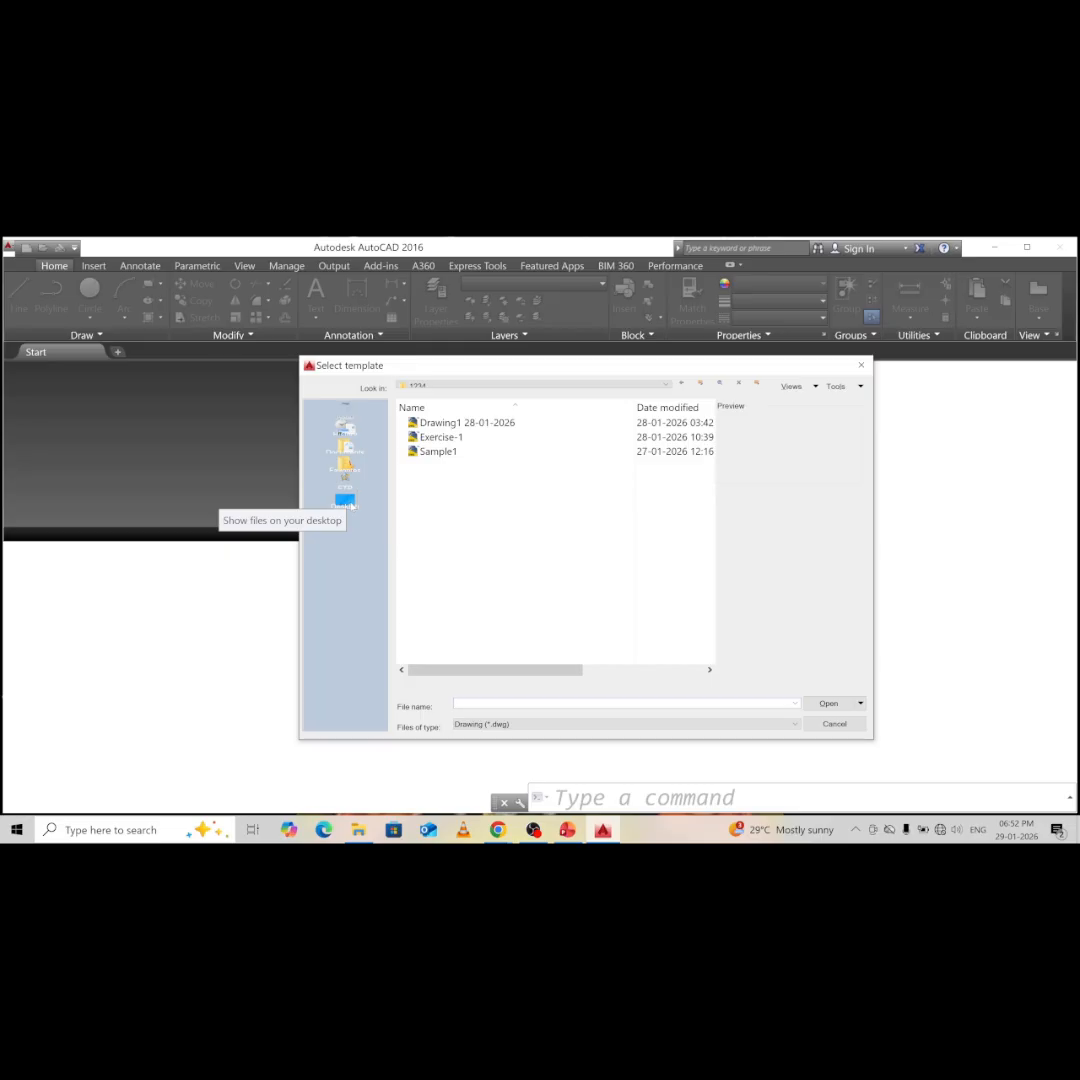
click(348, 502)
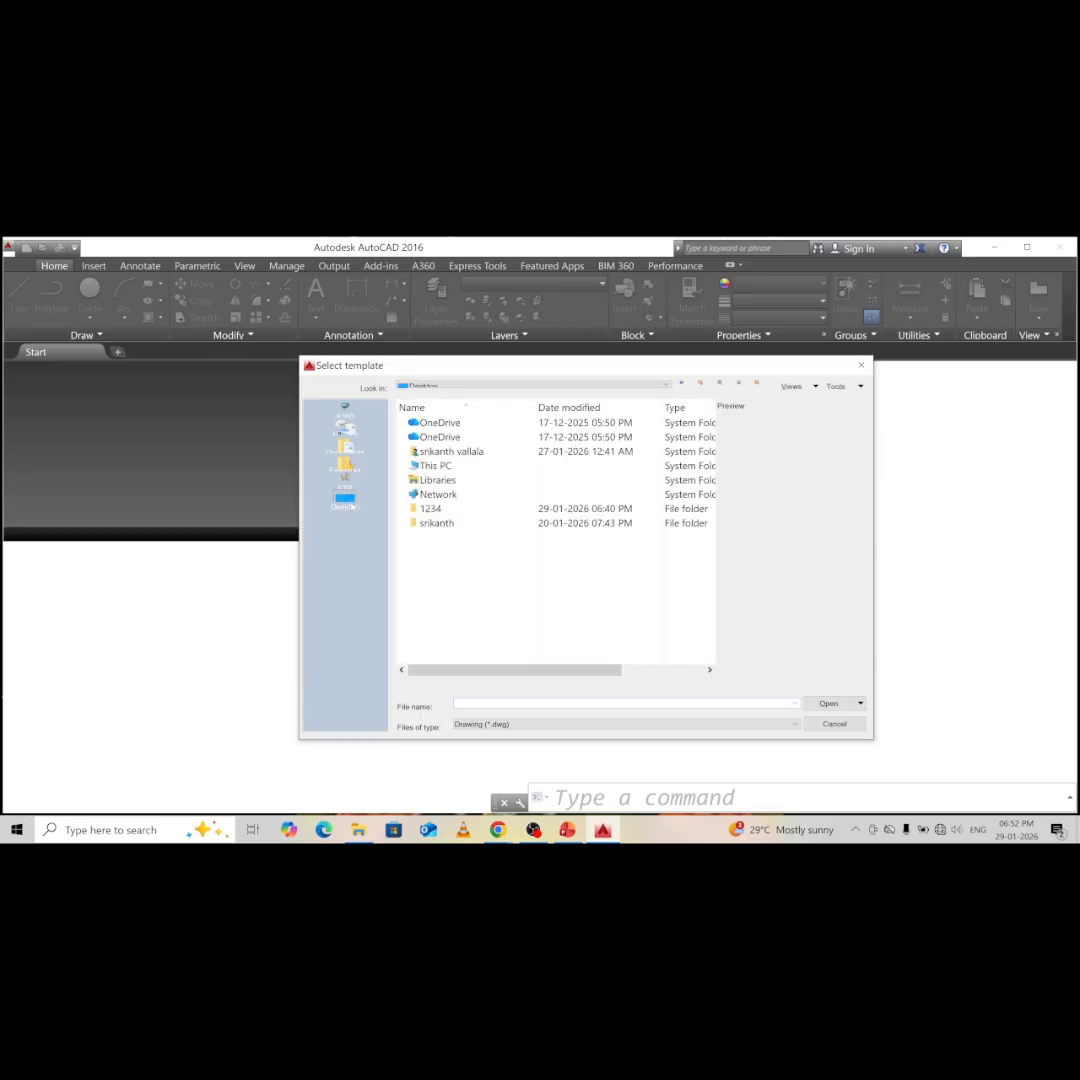
double_click(480, 510)
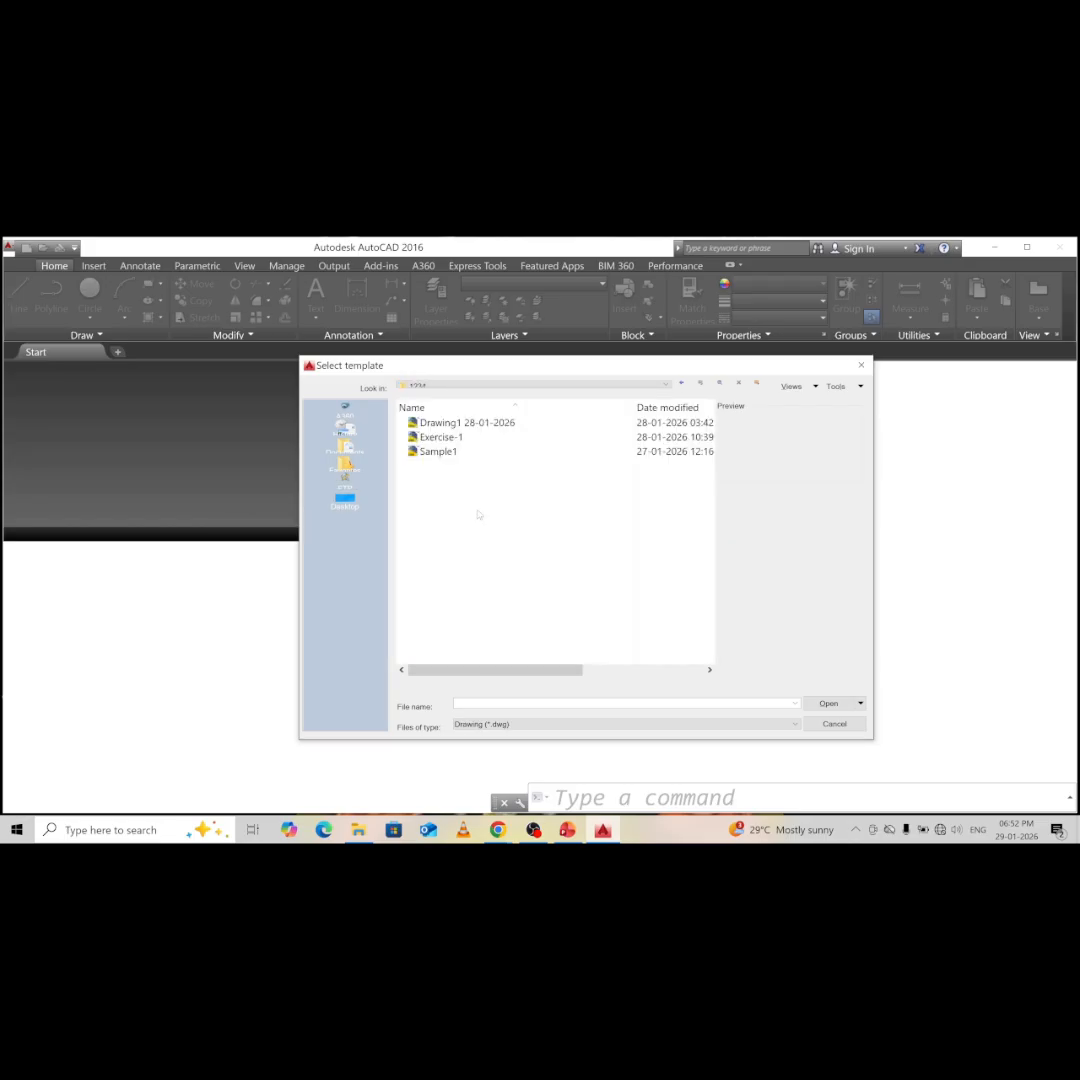
click(441, 455)
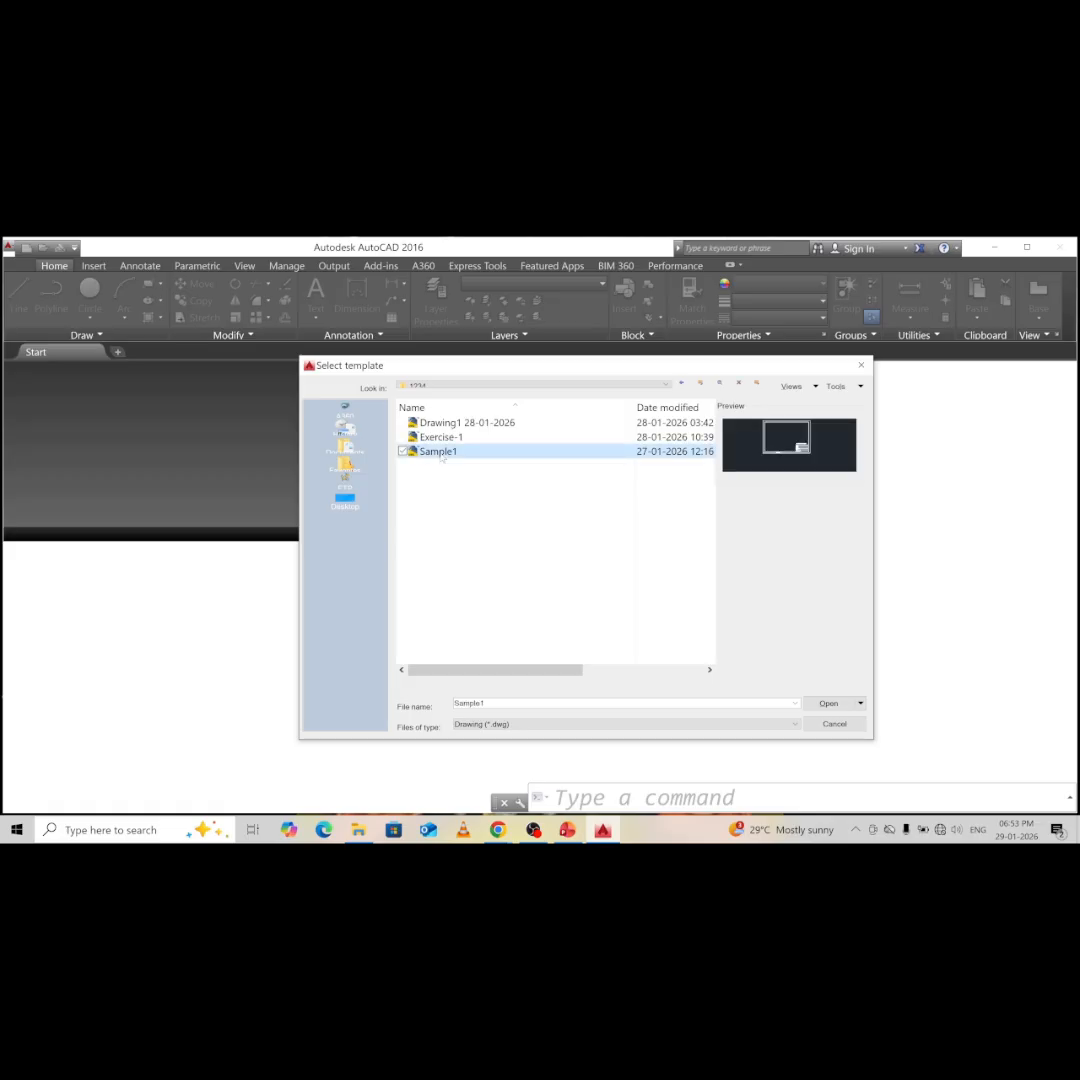
click(828, 703)
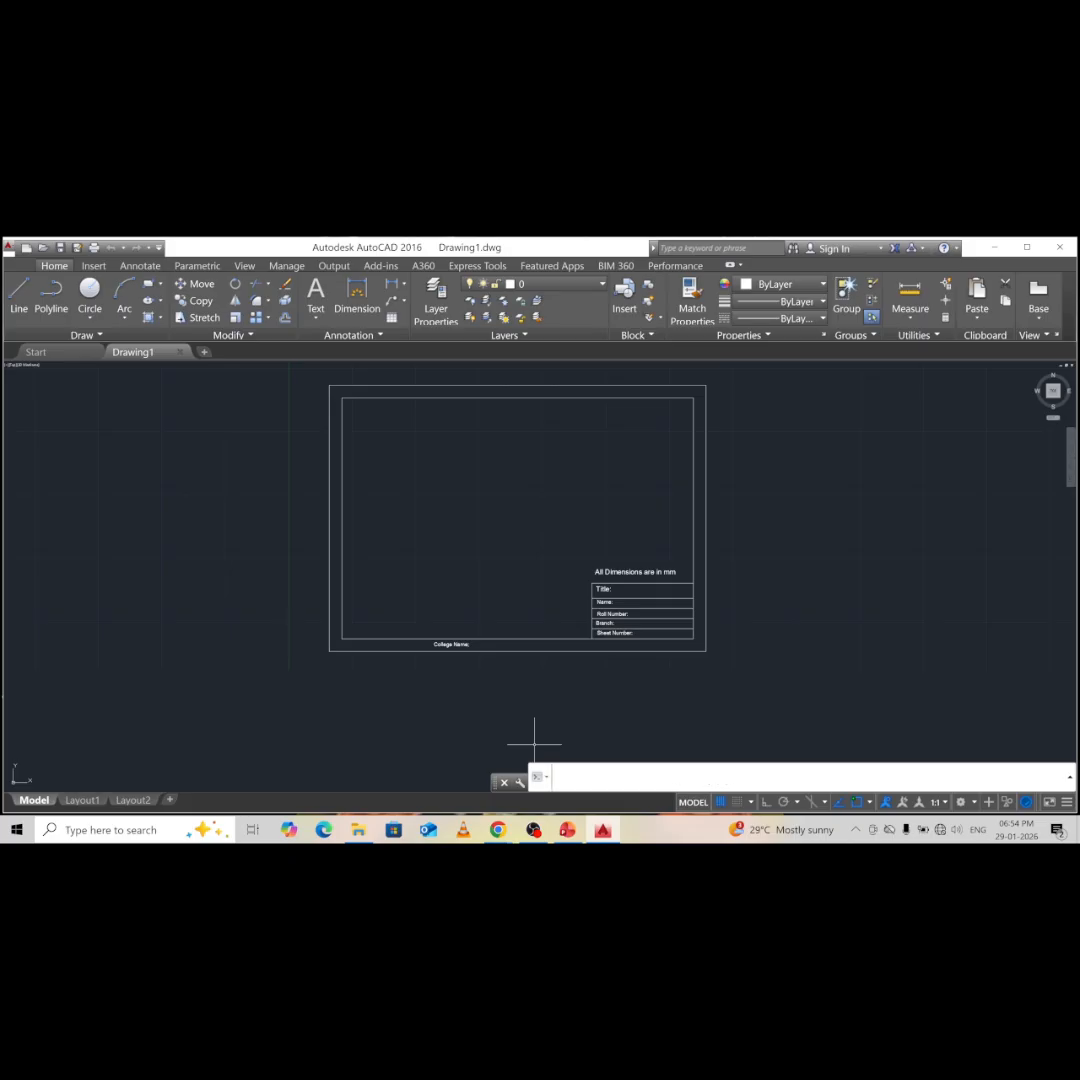
- Draw a rectangle 40 mm long and 40 mm wide inside the sheet border using the Dimensions option
text(rec)
key(Return)
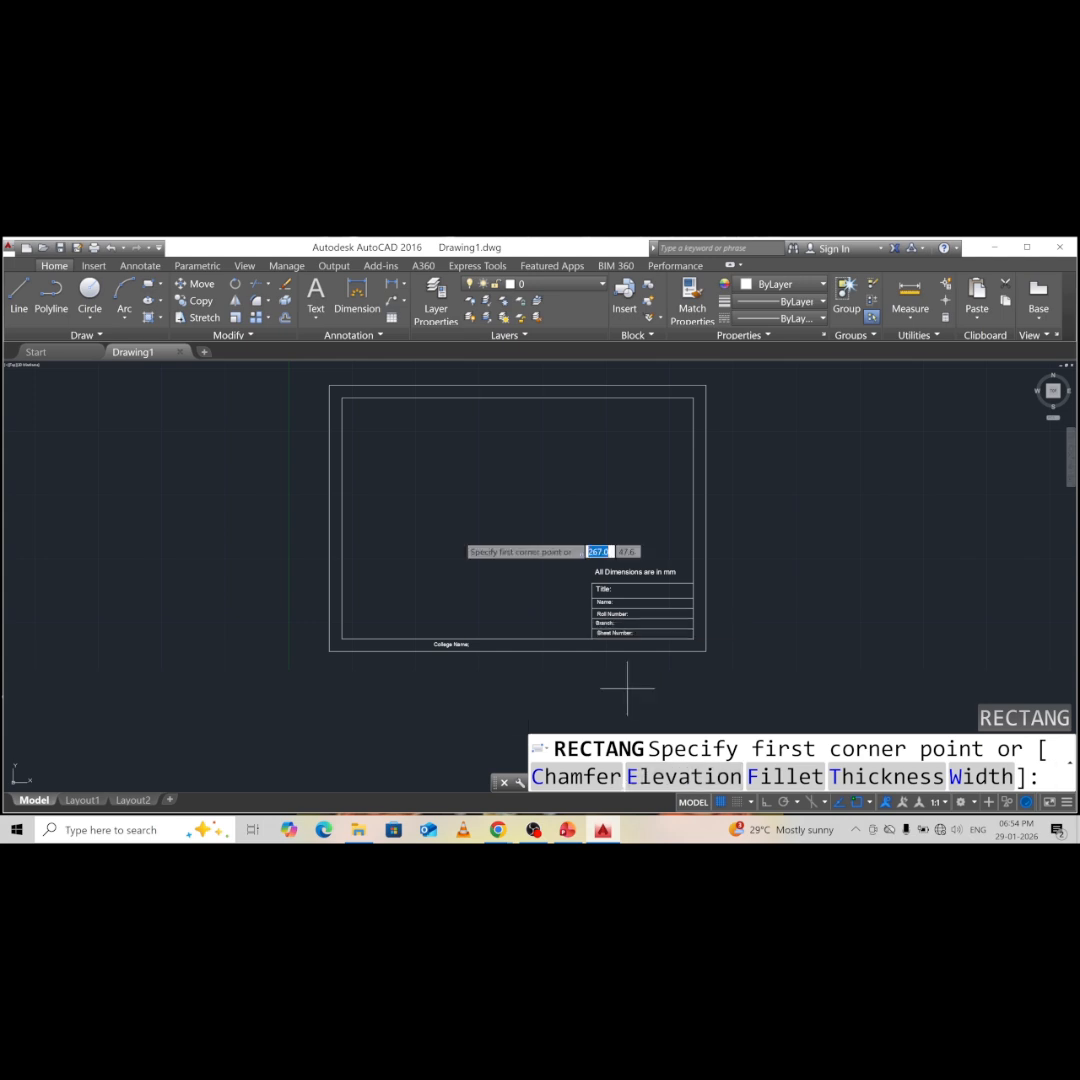
click(424, 480)
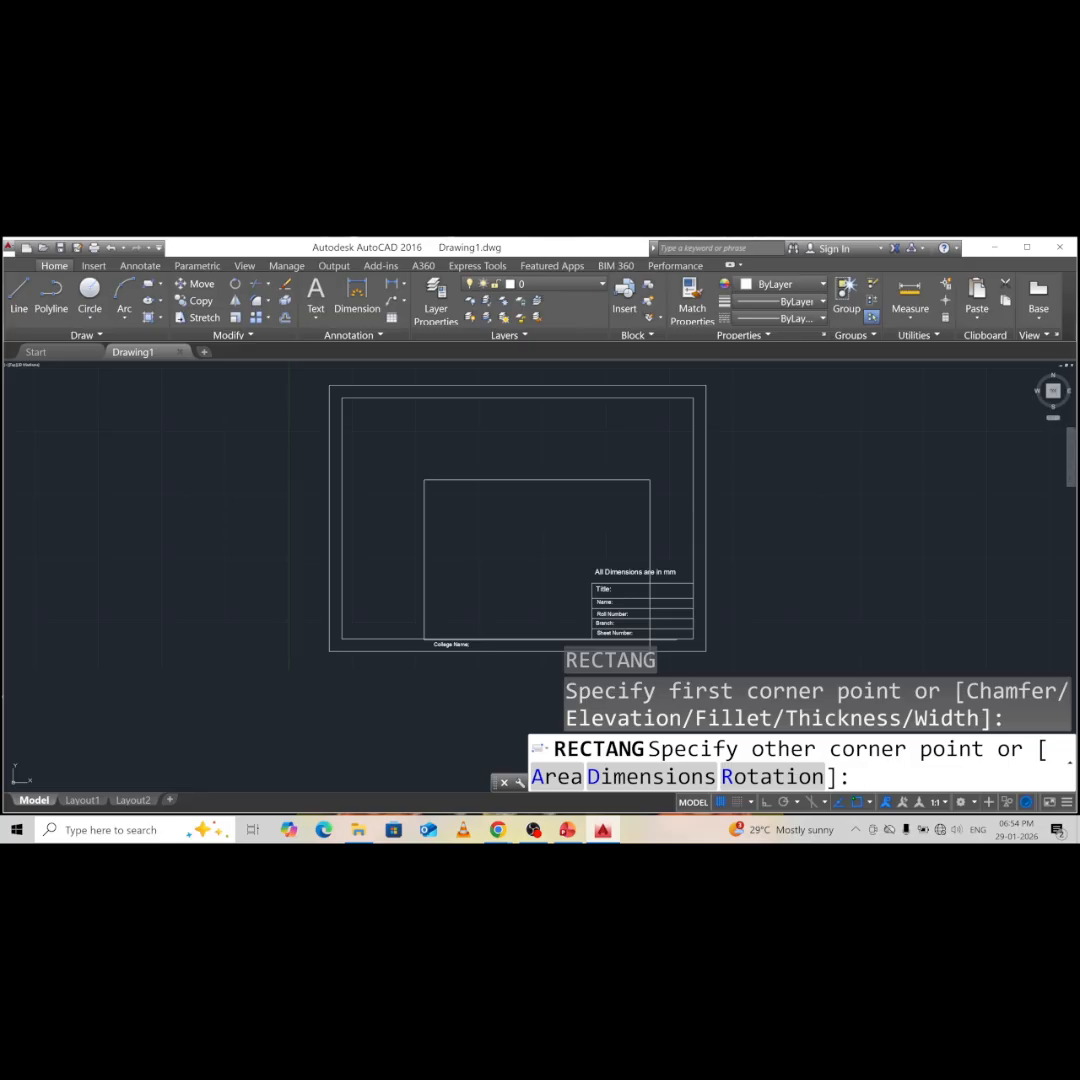
text(d)
key(Return)
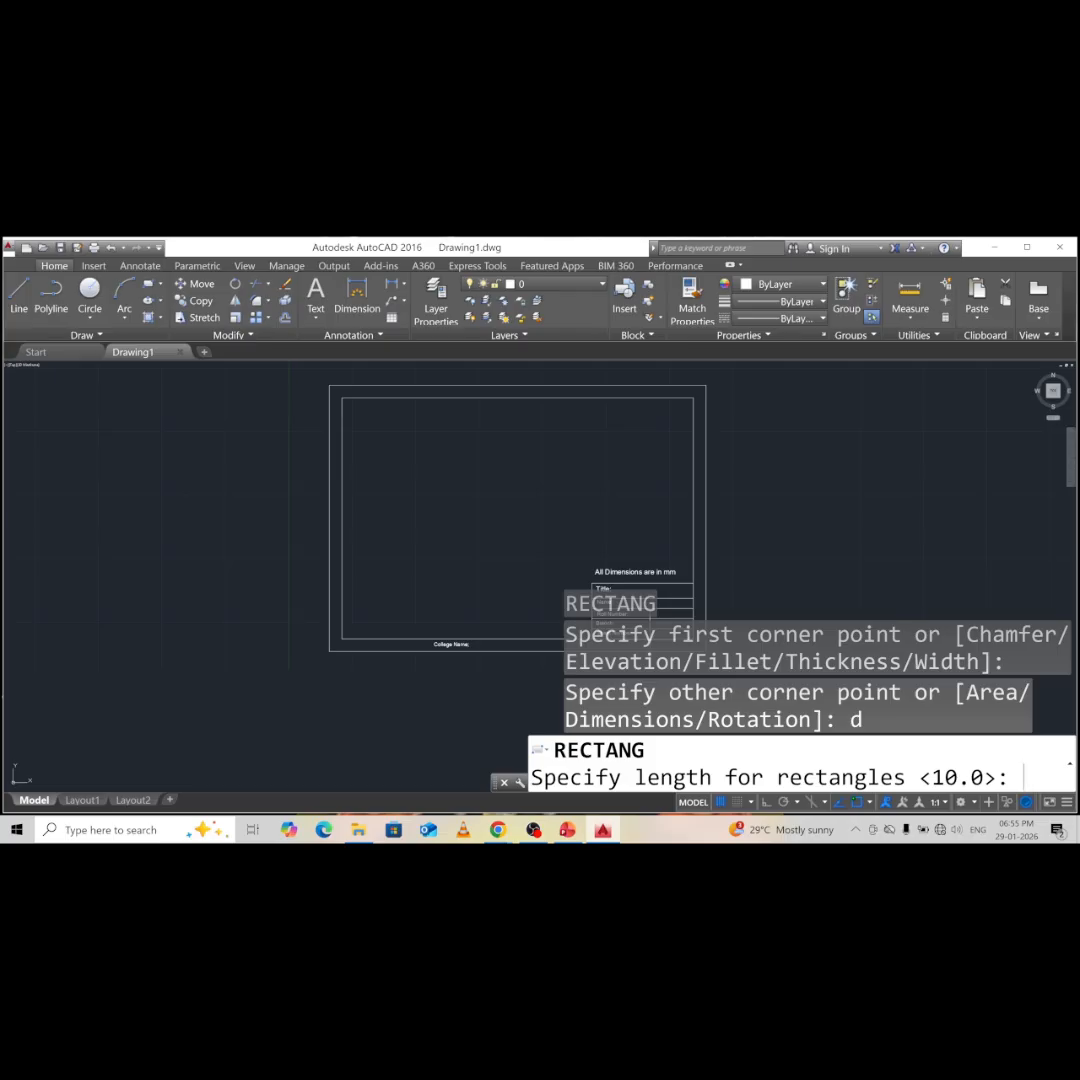
text(40)
key(Return)
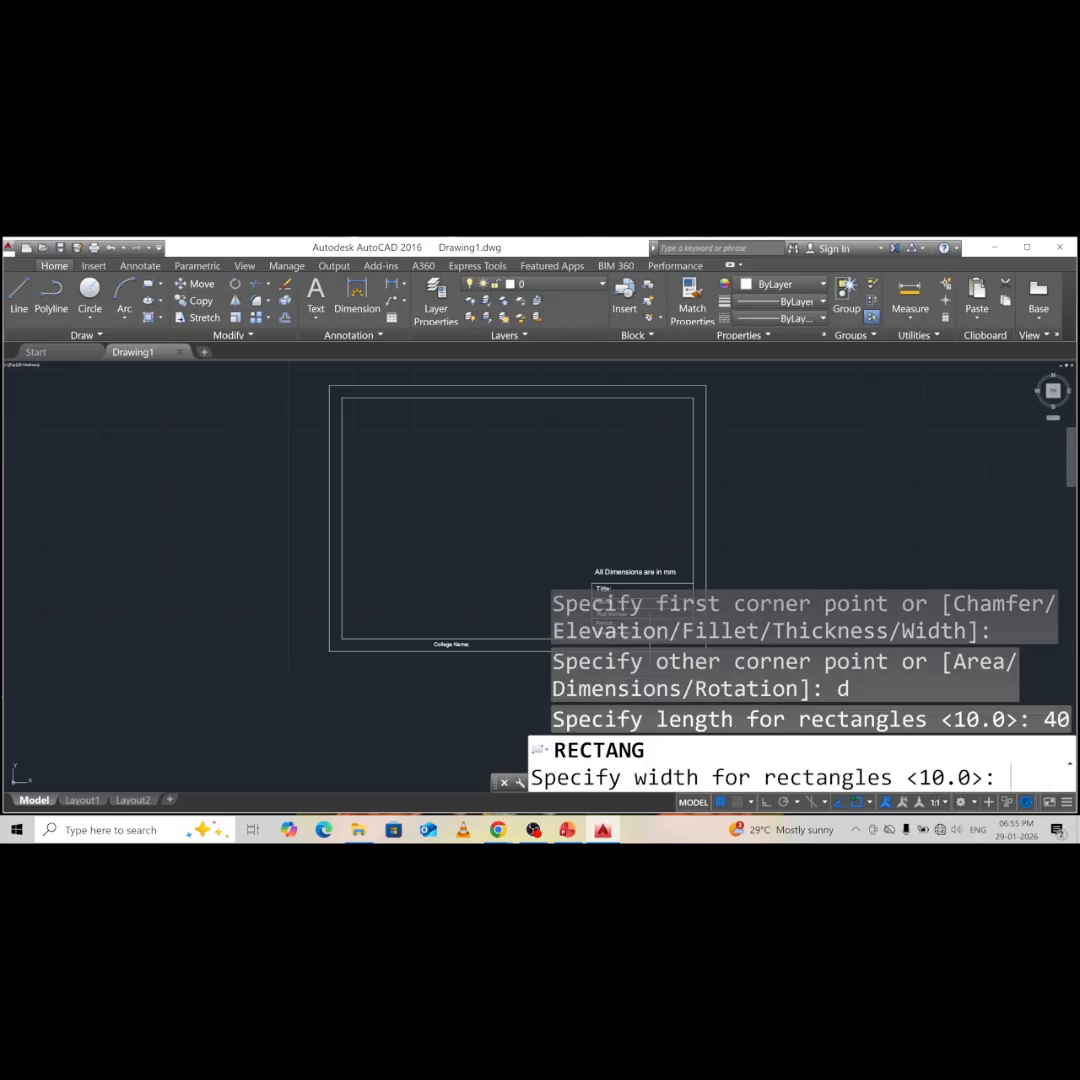
text(40)
key(Return)
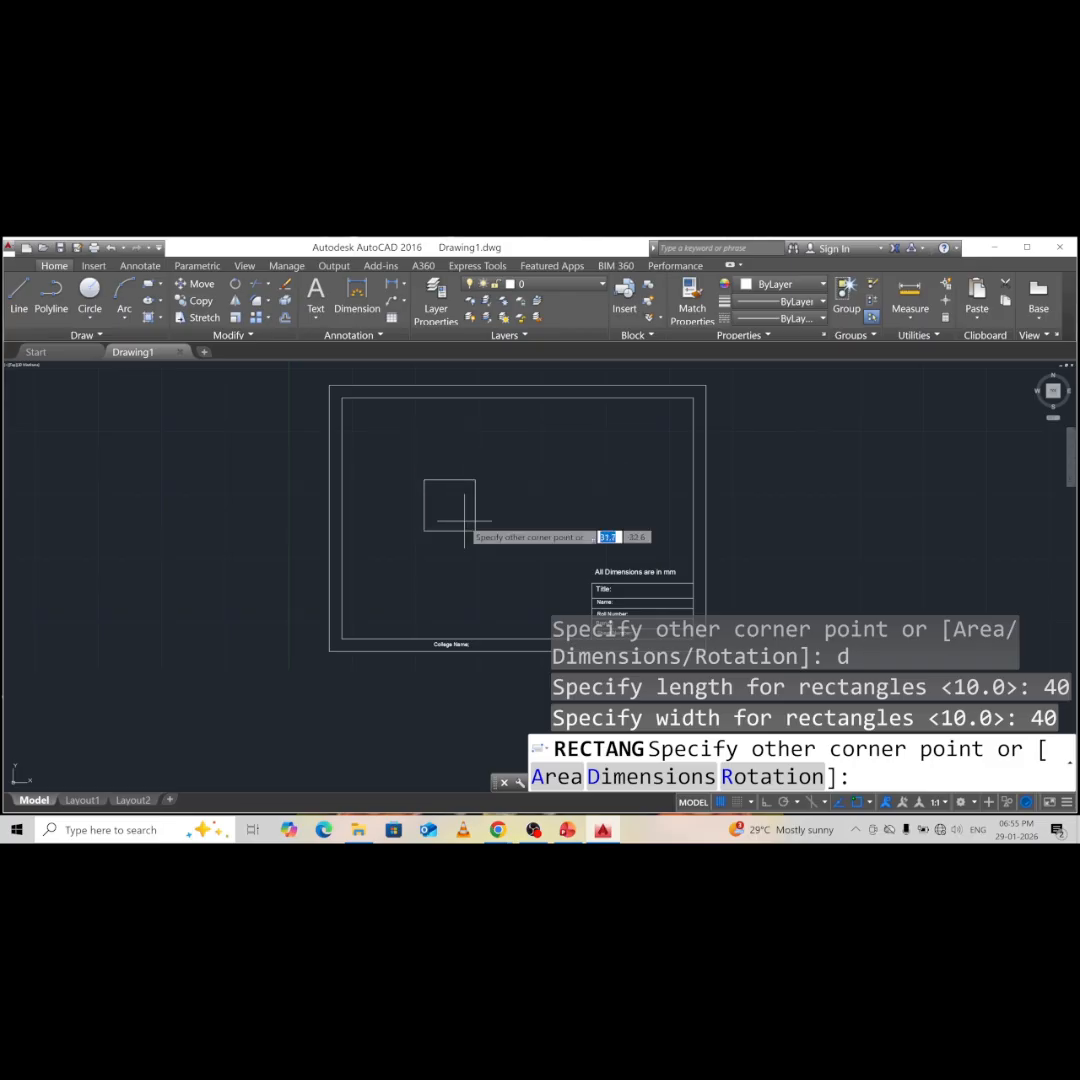
click(464, 521)
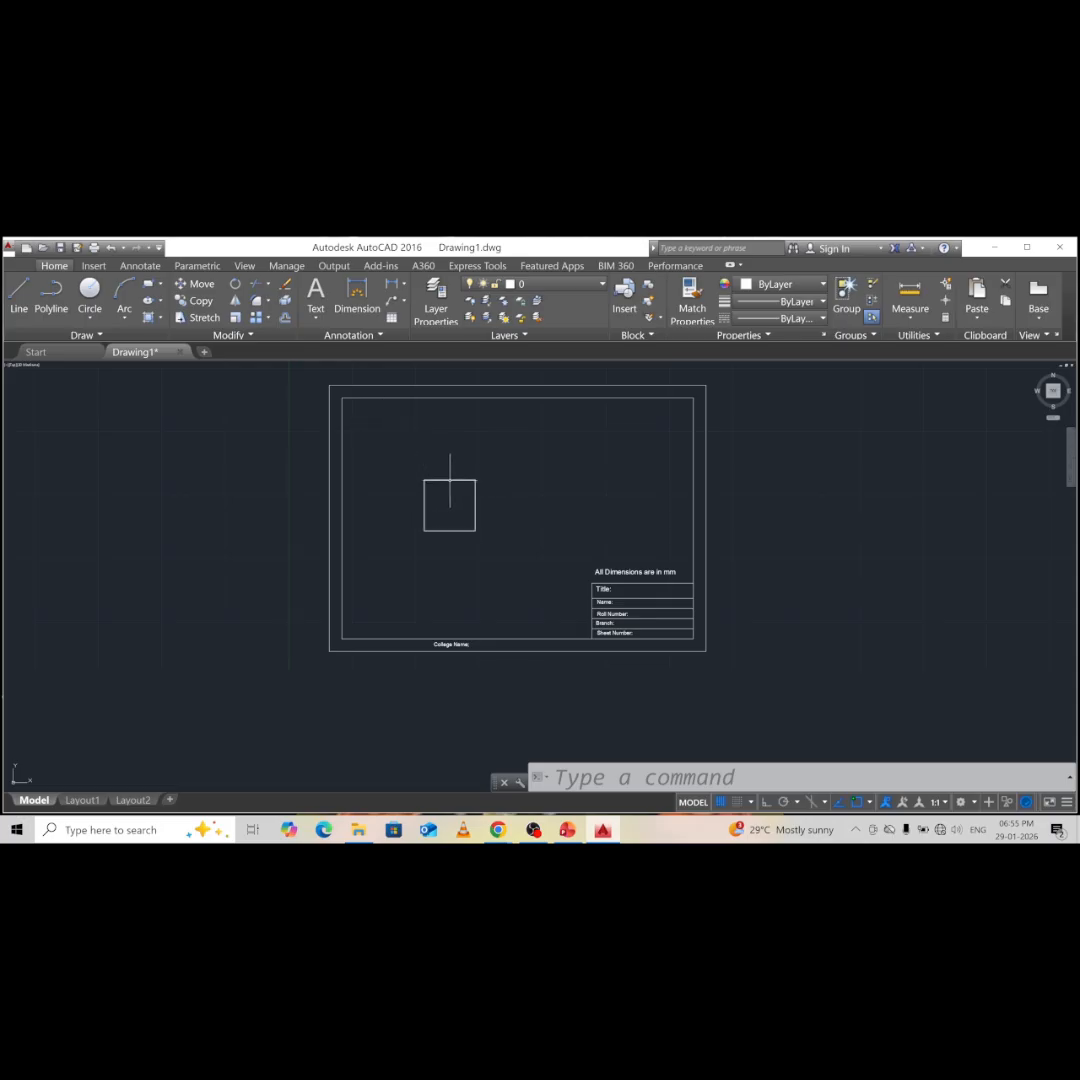
- Move the square by its lower-left corner to the upper-left area of the sheet border
click(451, 481)
mouse_move(449, 482)
key(Escape)
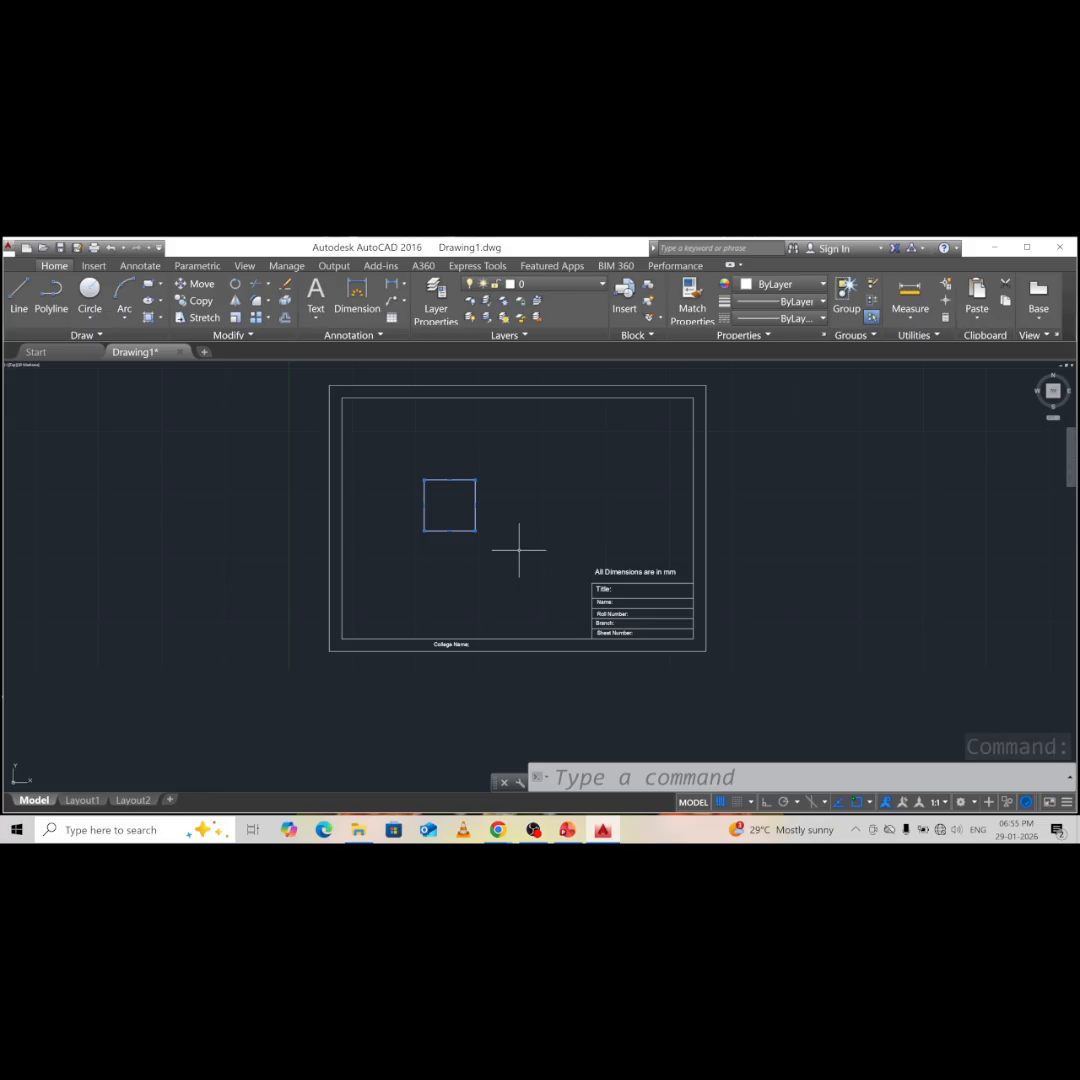
text(M)
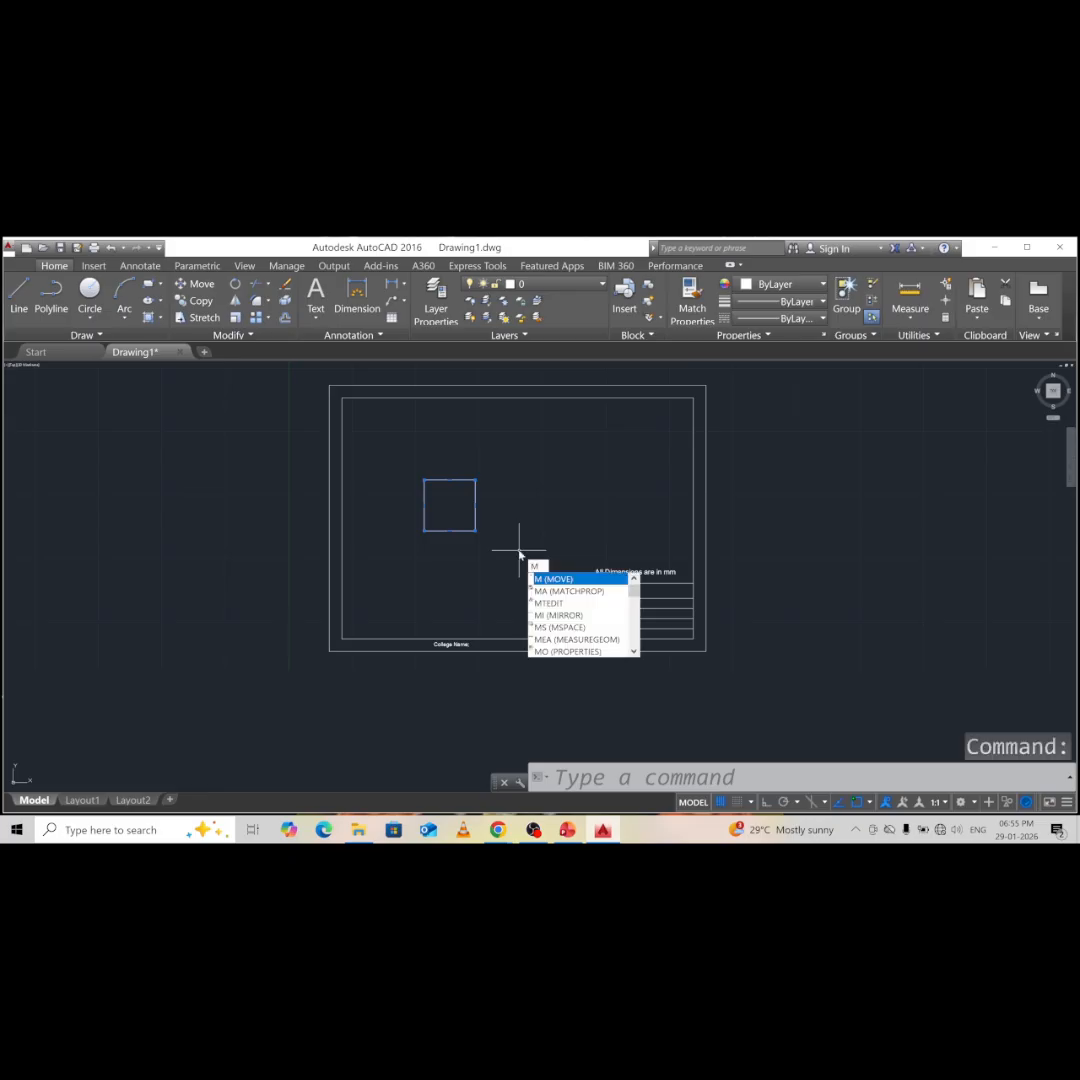
key(Return)
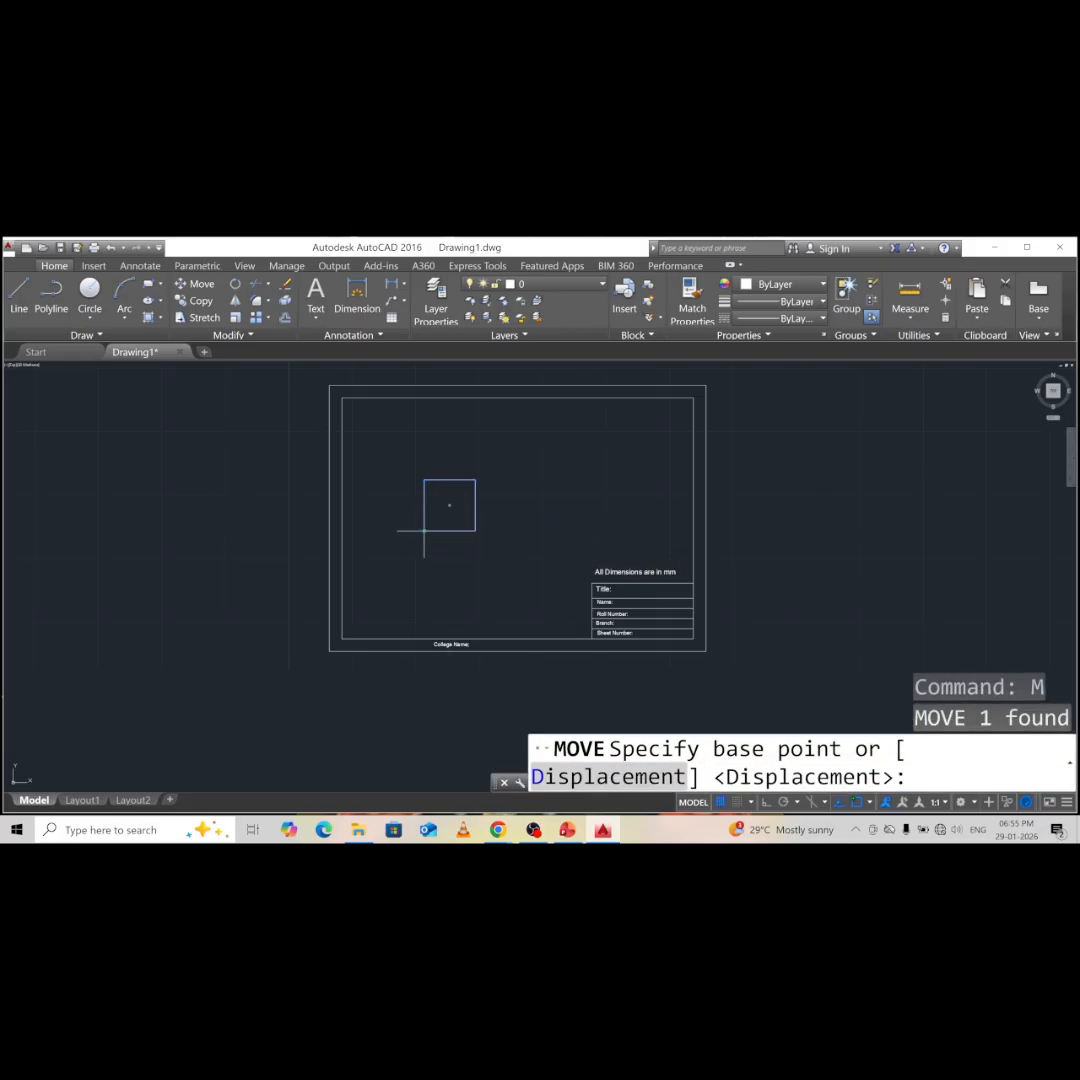
click(424, 530)
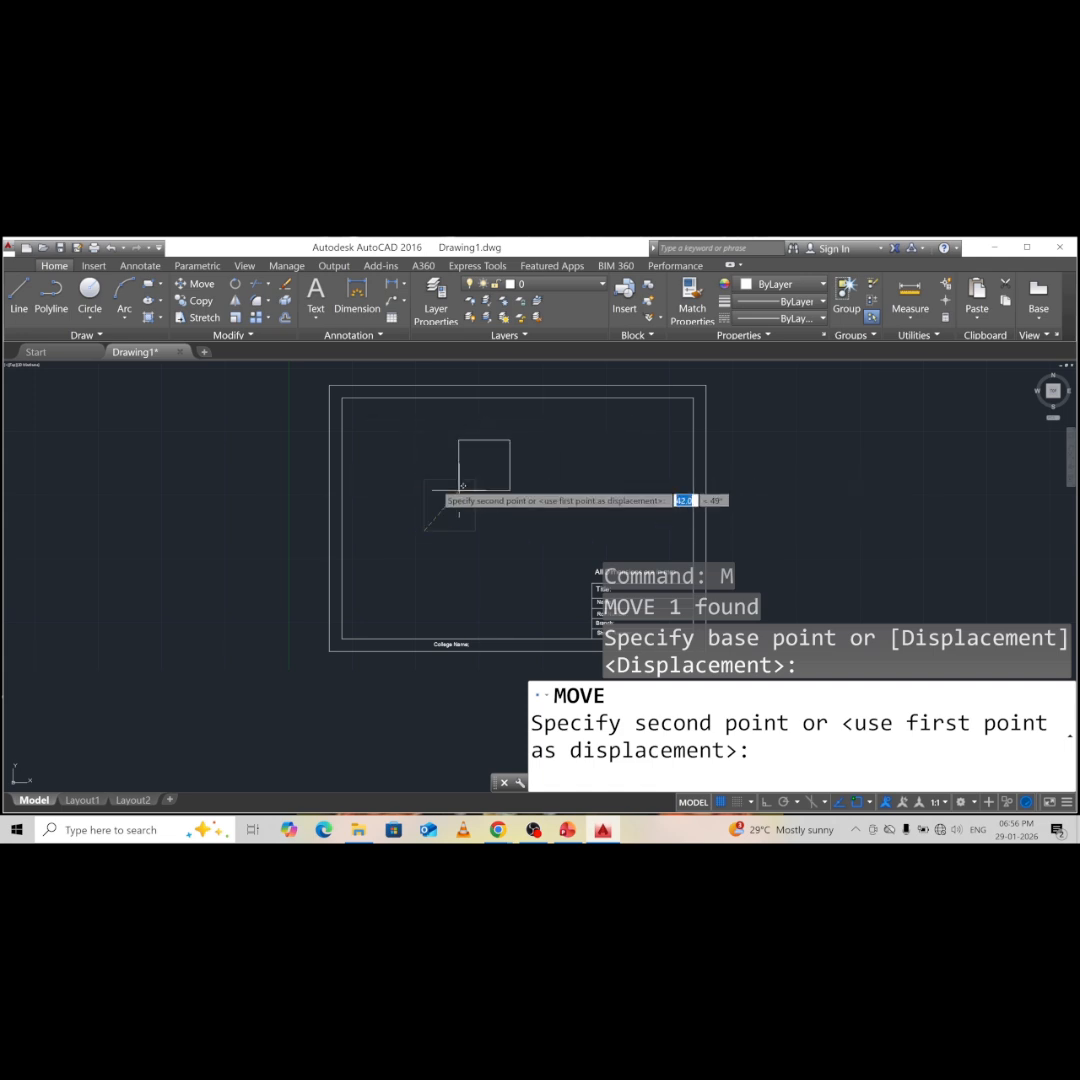
click(386, 475)
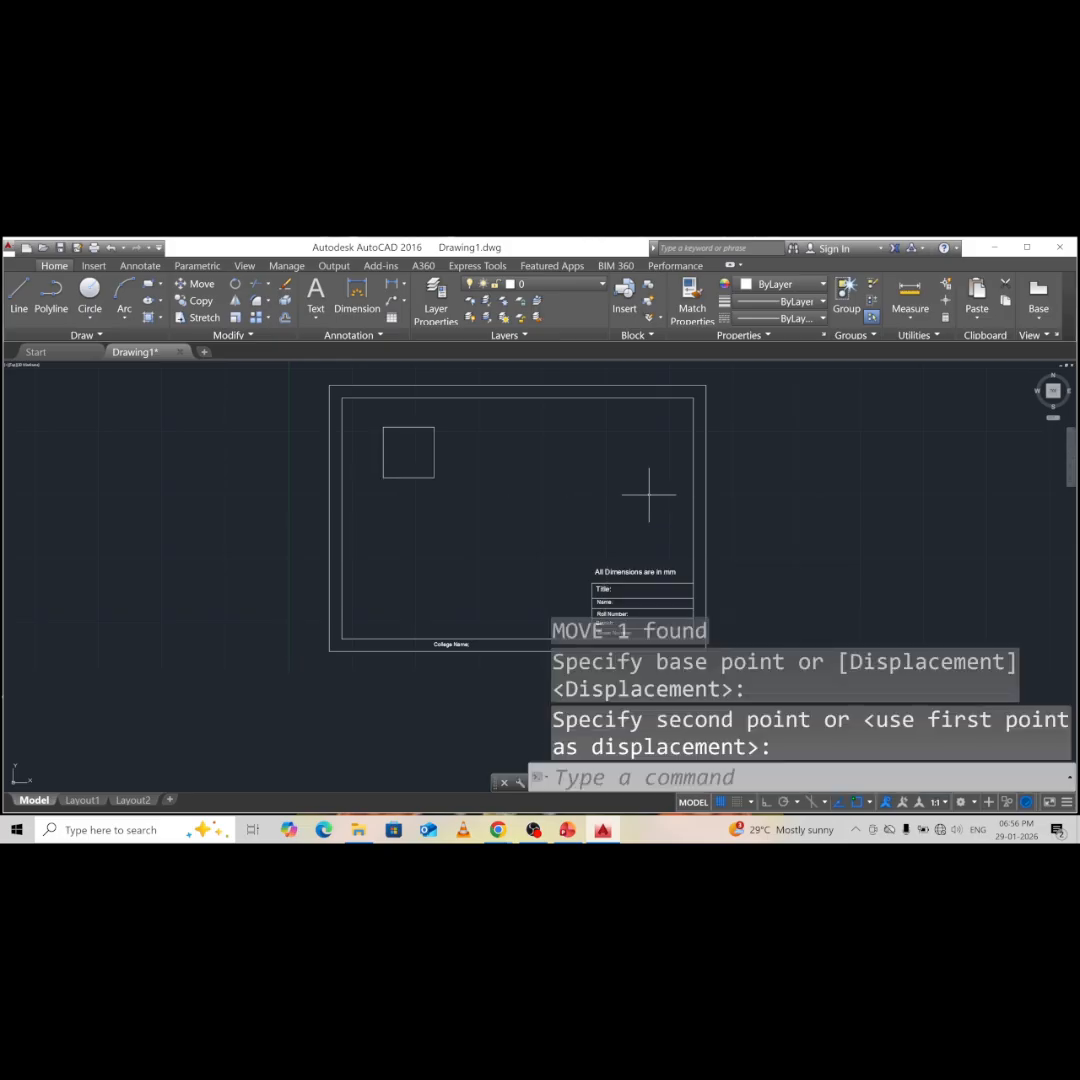
- Add a horizontal linear dimension to the square's bottom edge, placing it below the square
scroll(412, 475, up, 2)
scroll(425, 460, down, 2)
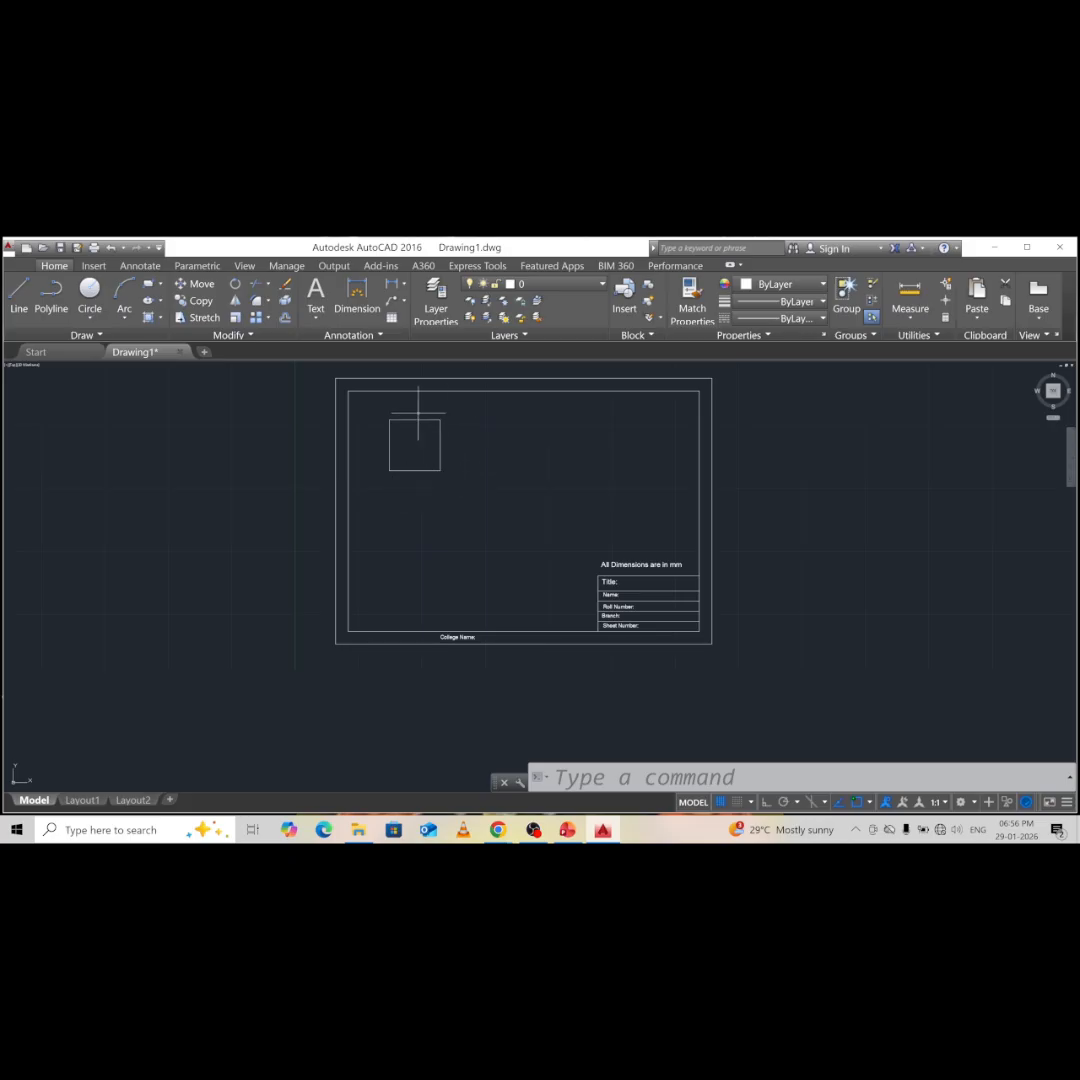
click(566, 776)
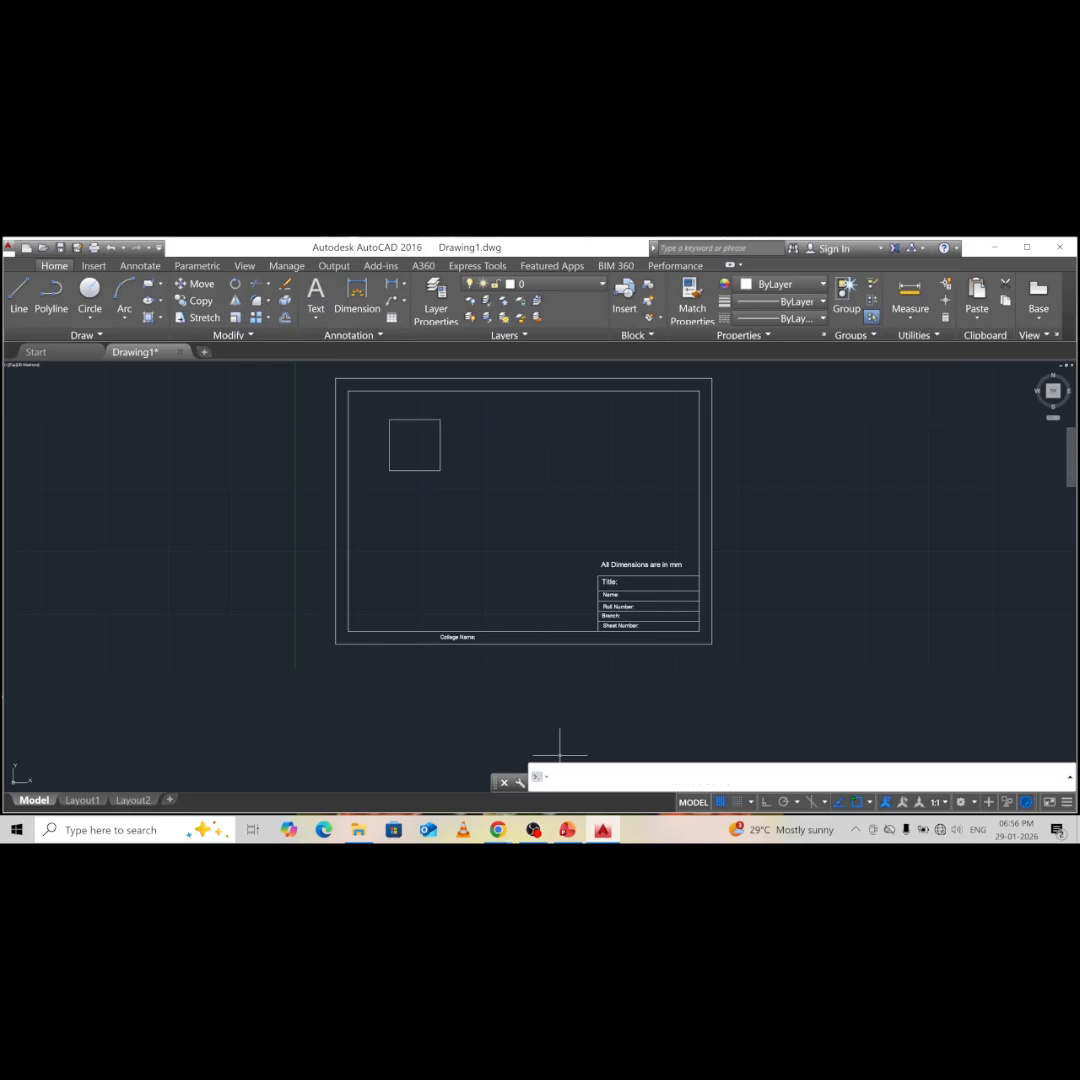
text(dli)
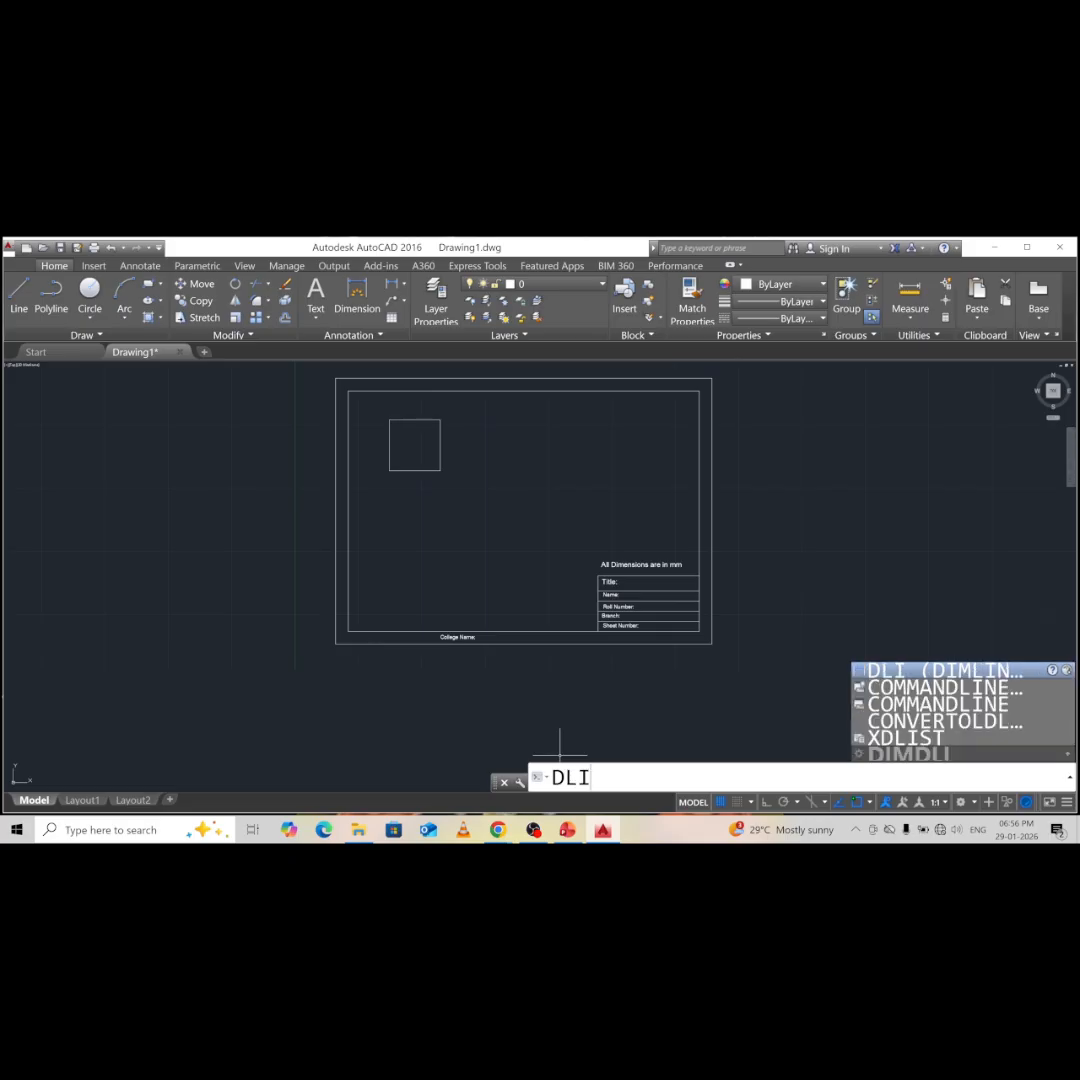
key(Return)
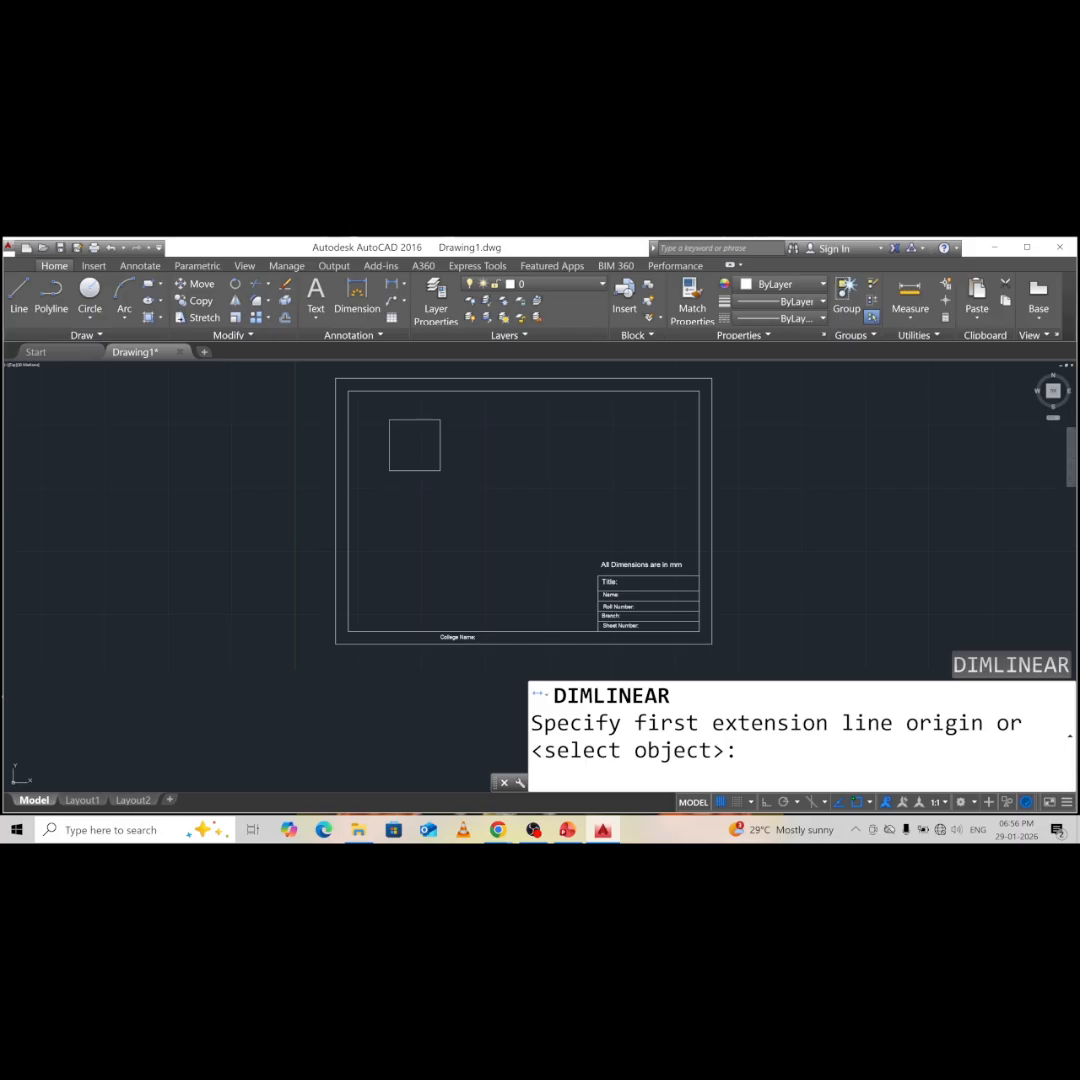
scroll(405, 482, up, 2)
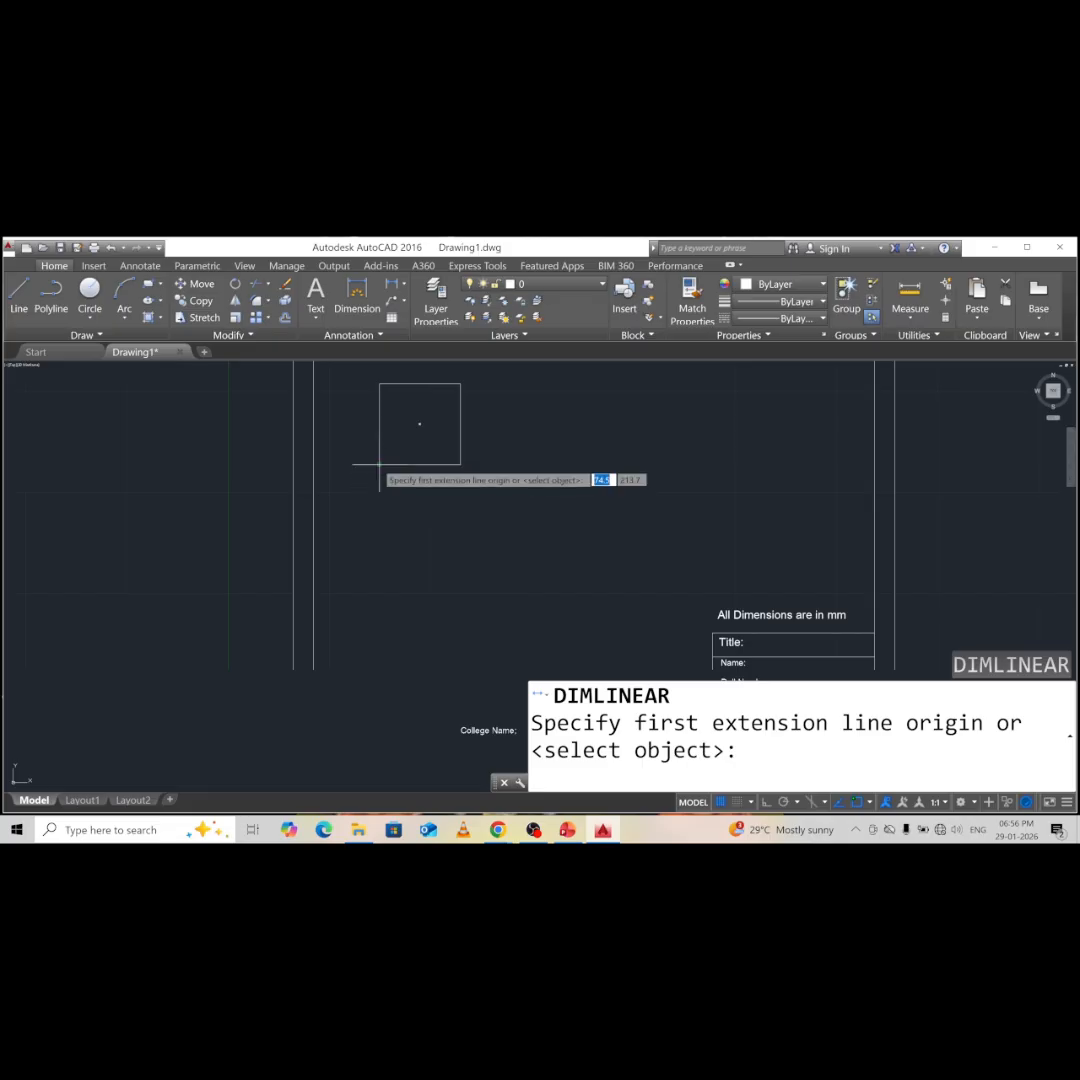
click(380, 465)
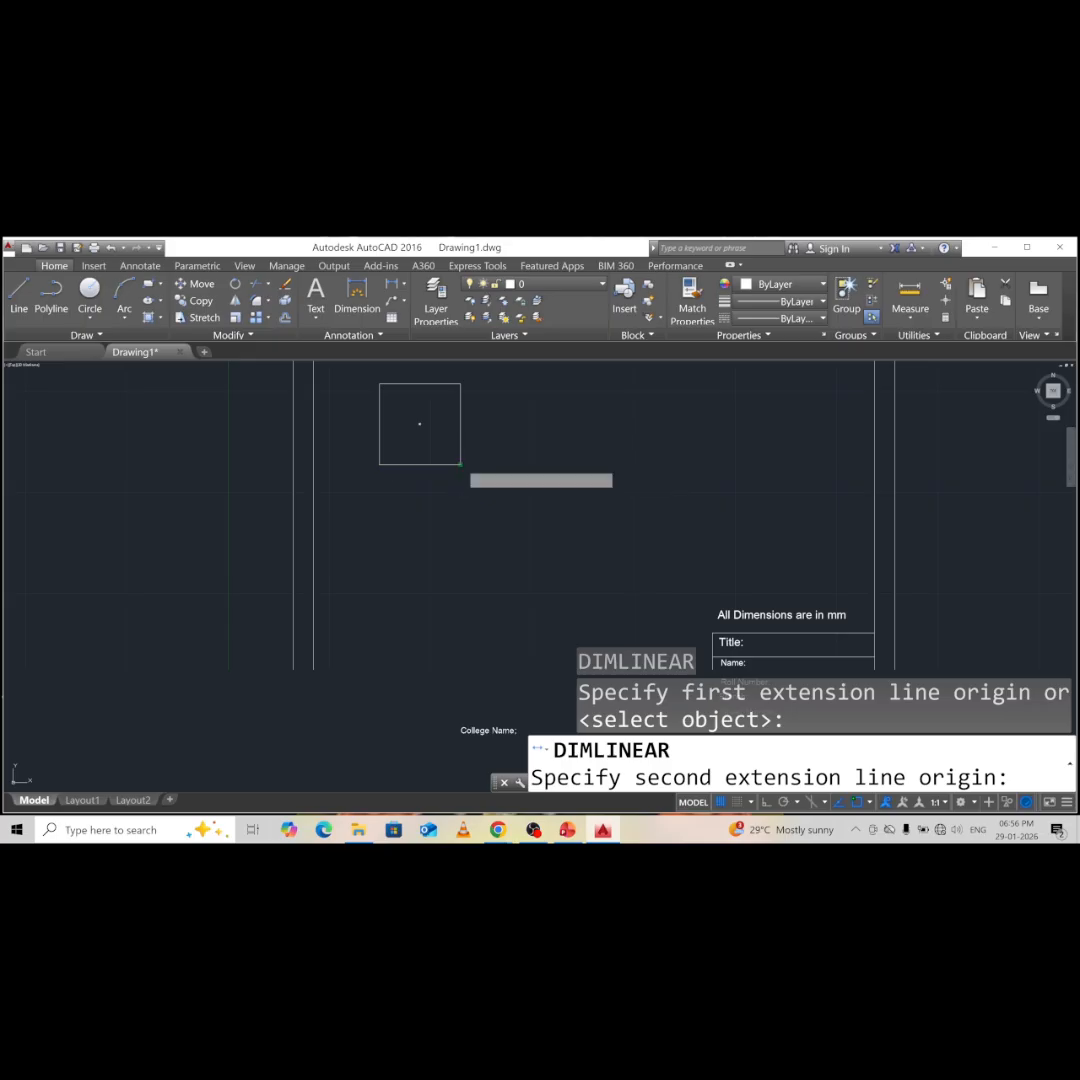
click(460, 465)
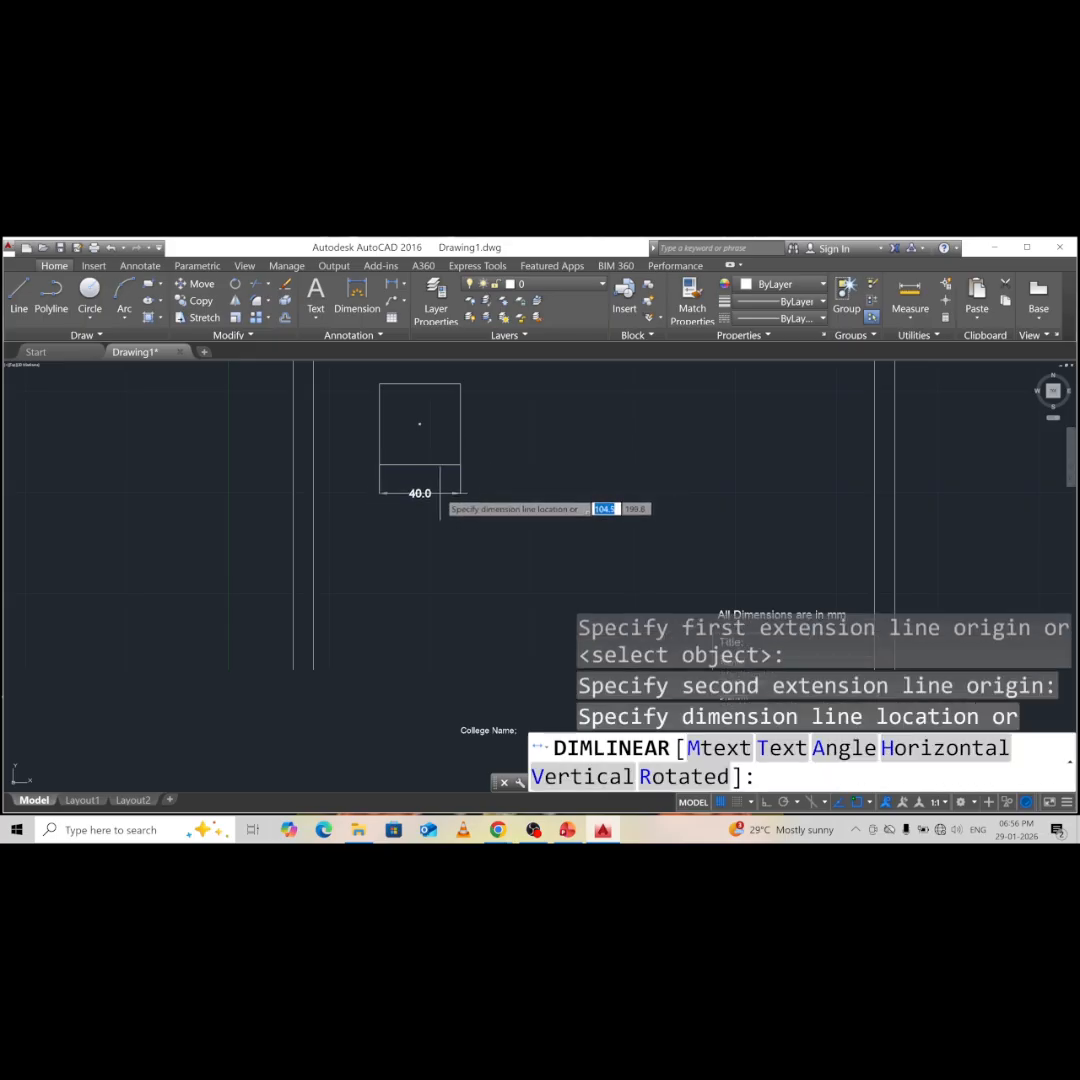
click(478, 489)
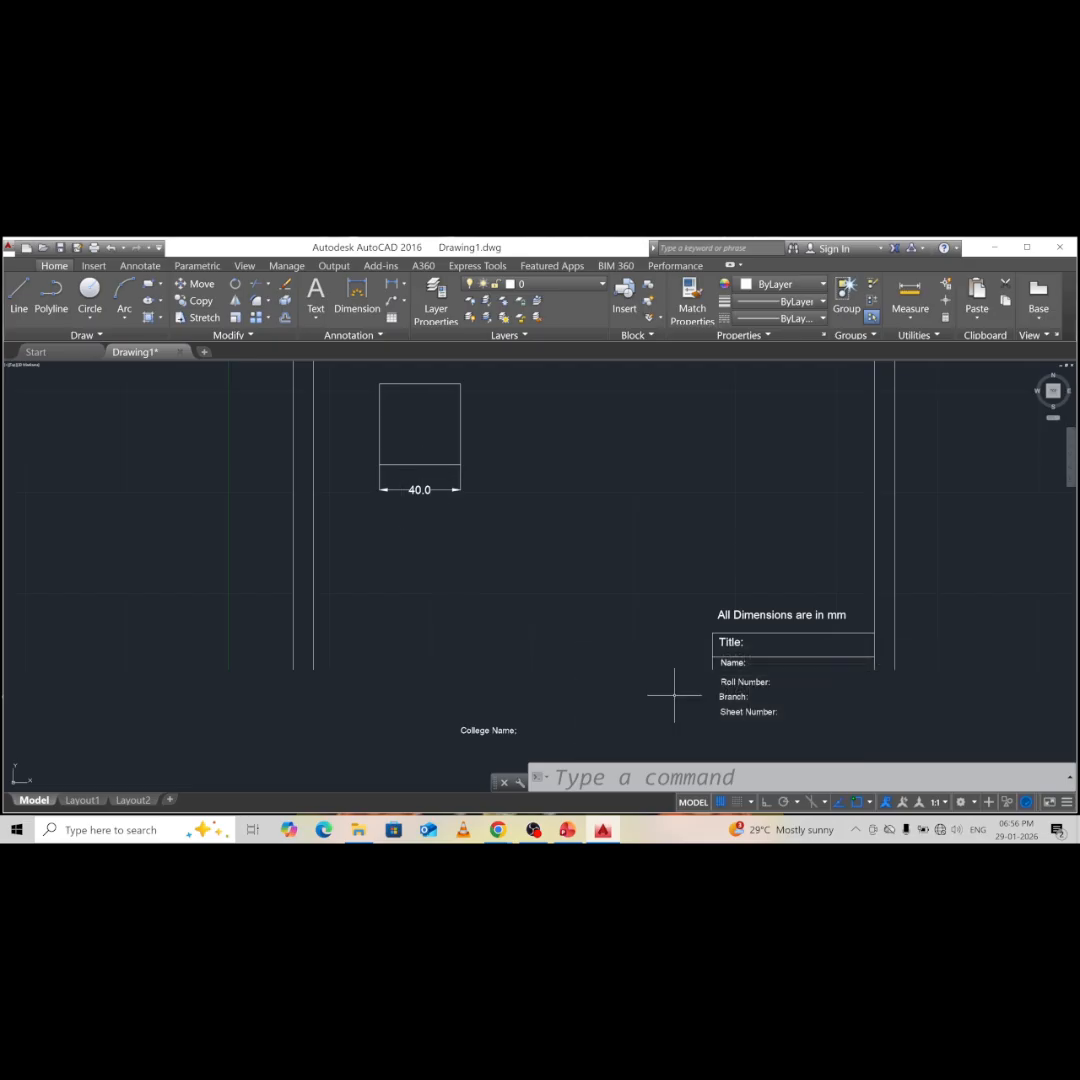
- Add a vertical linear dimension to the square's left edge, placing it to the left of the square
click(643, 776)
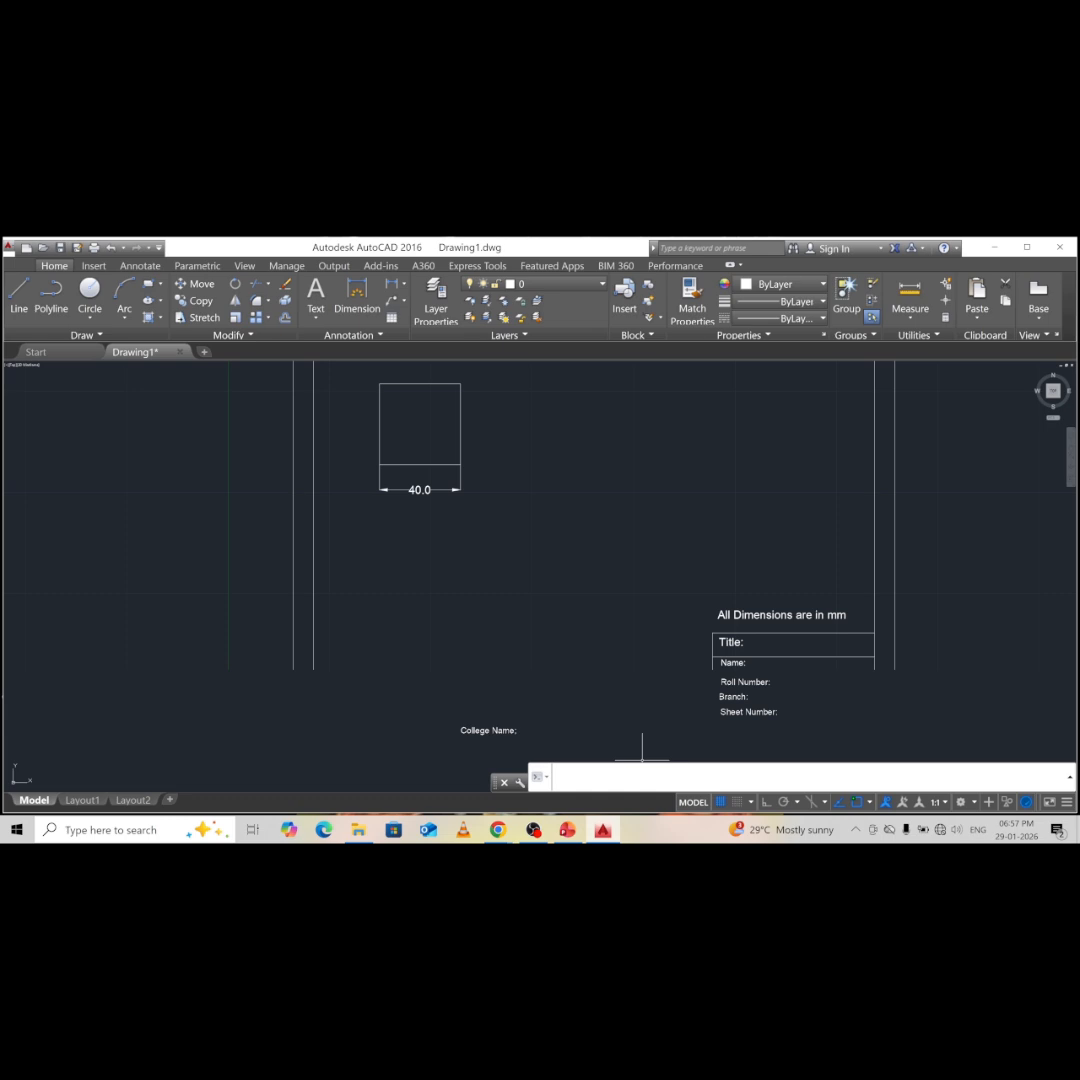
text(dli)
key(Return)
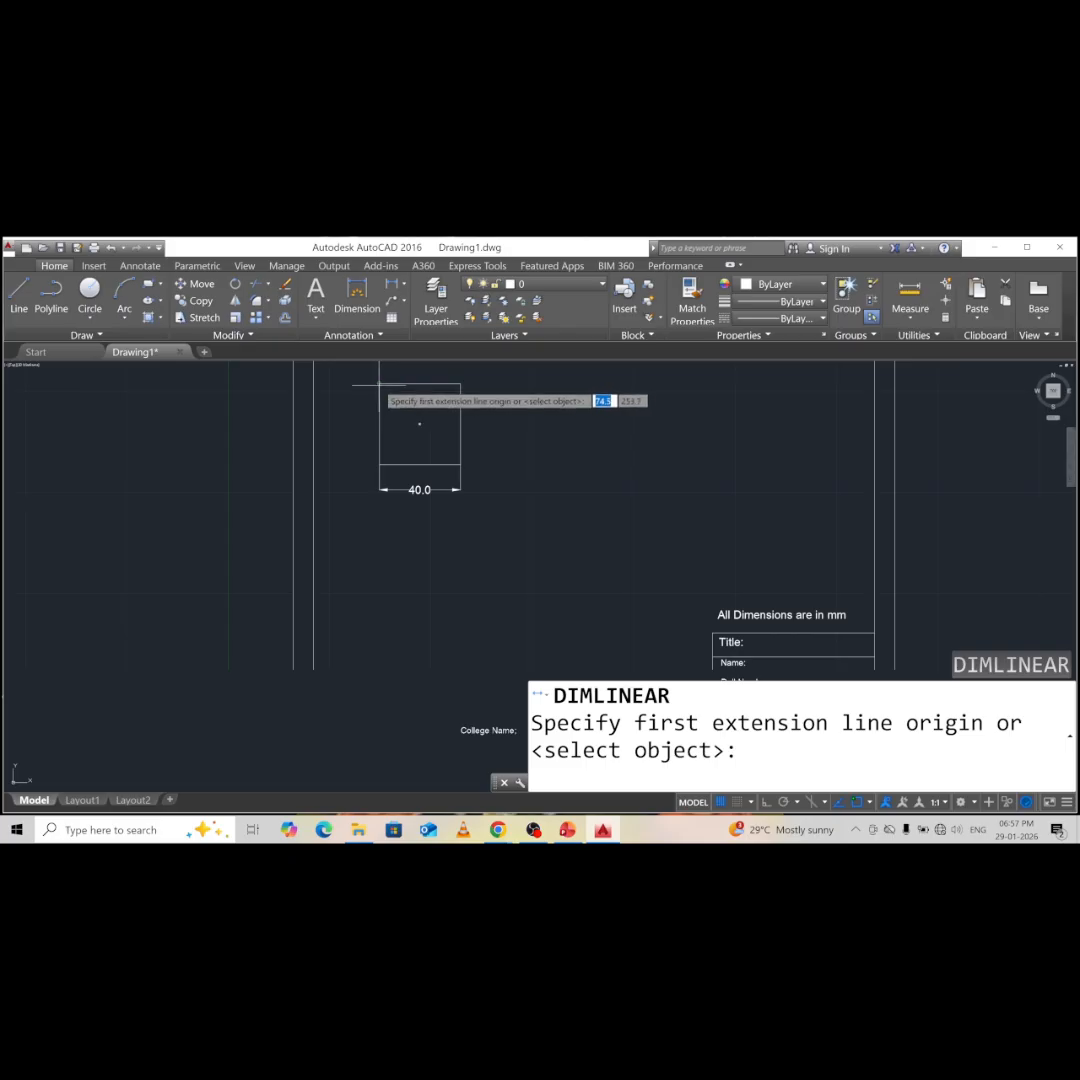
click(379, 383)
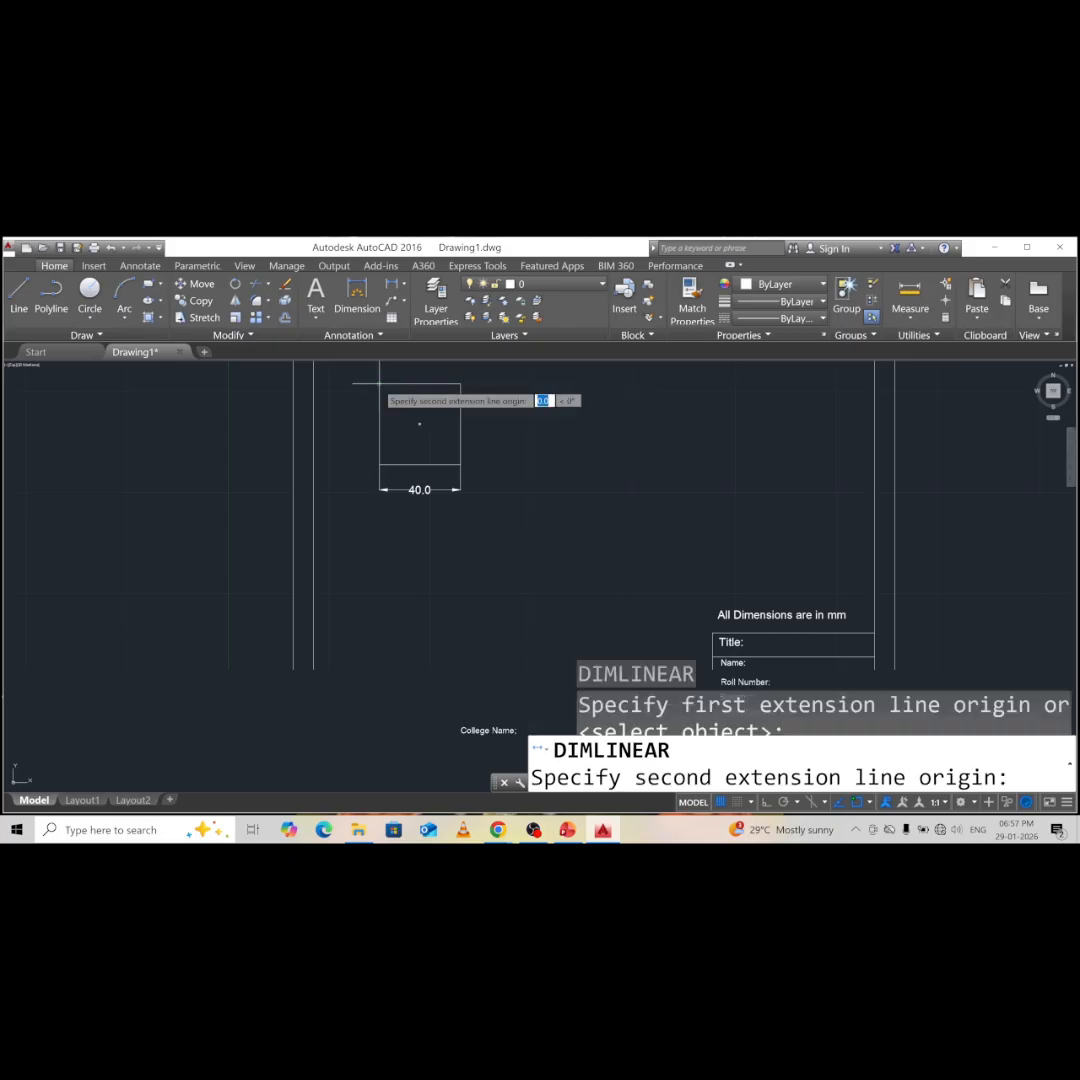
click(379, 465)
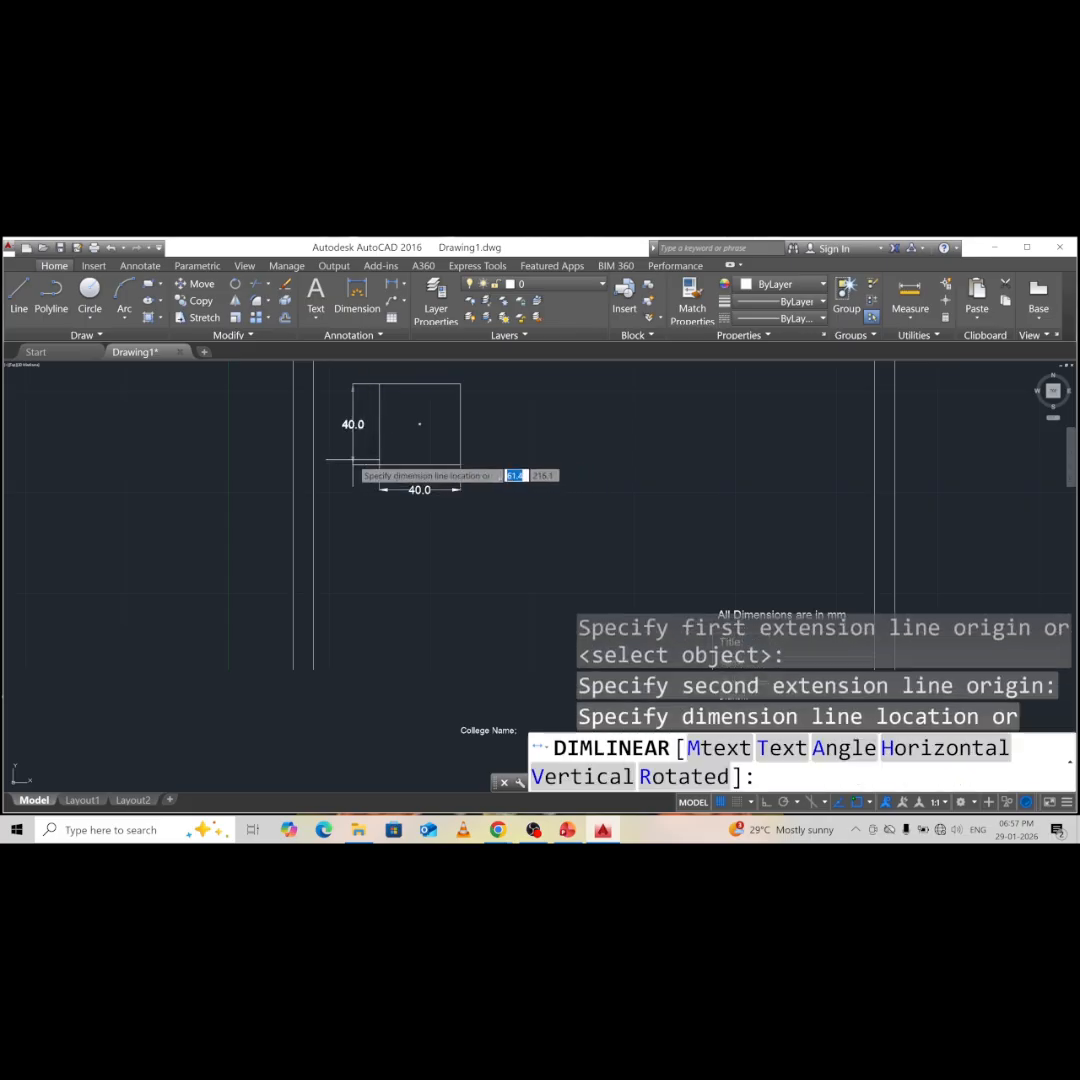
click(352, 461)
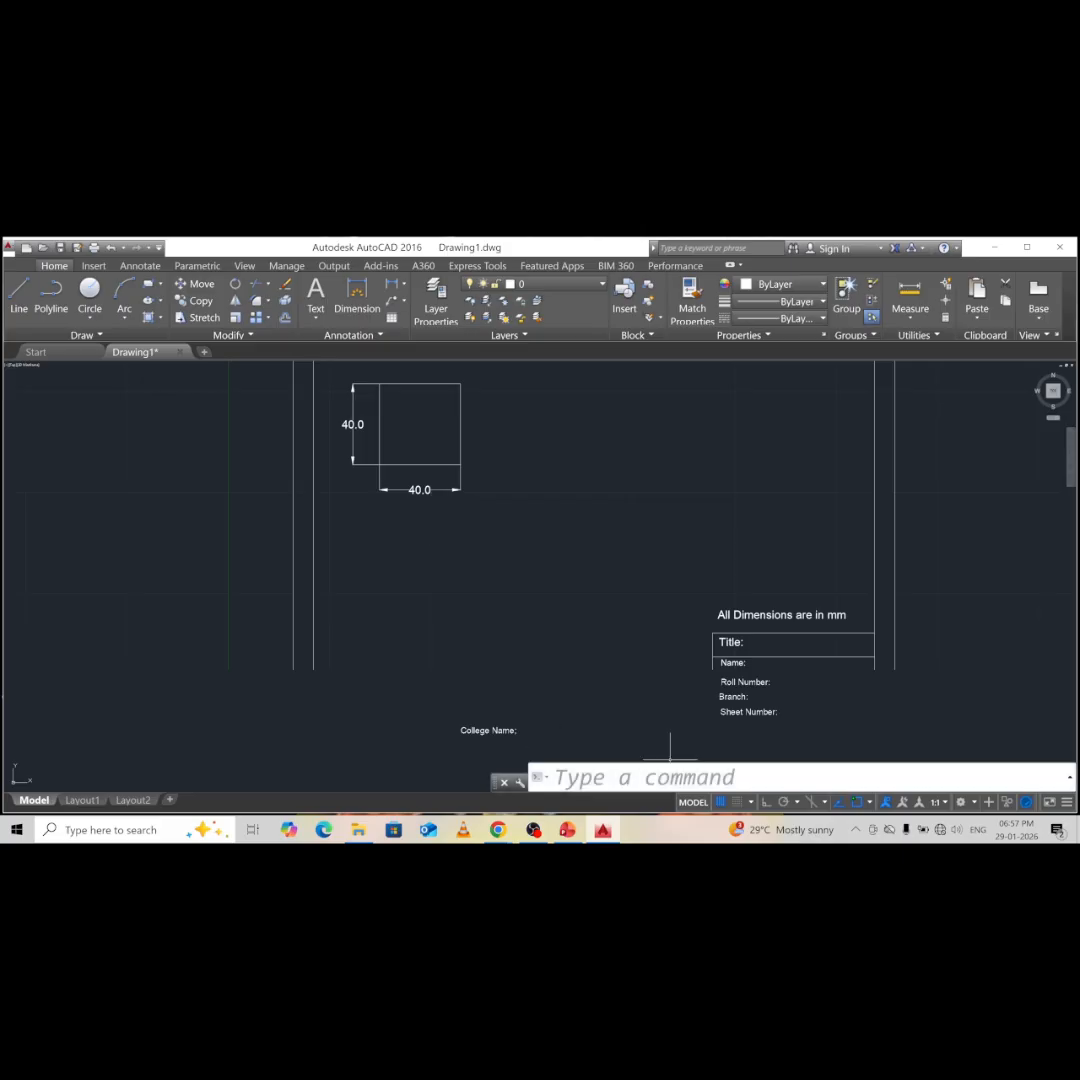
- Check the exercise slide in PowerPoint and, back in AutoCAD, label the square's lower-left corner a with single-line text of height 4 and rotation 0
click(570, 832)
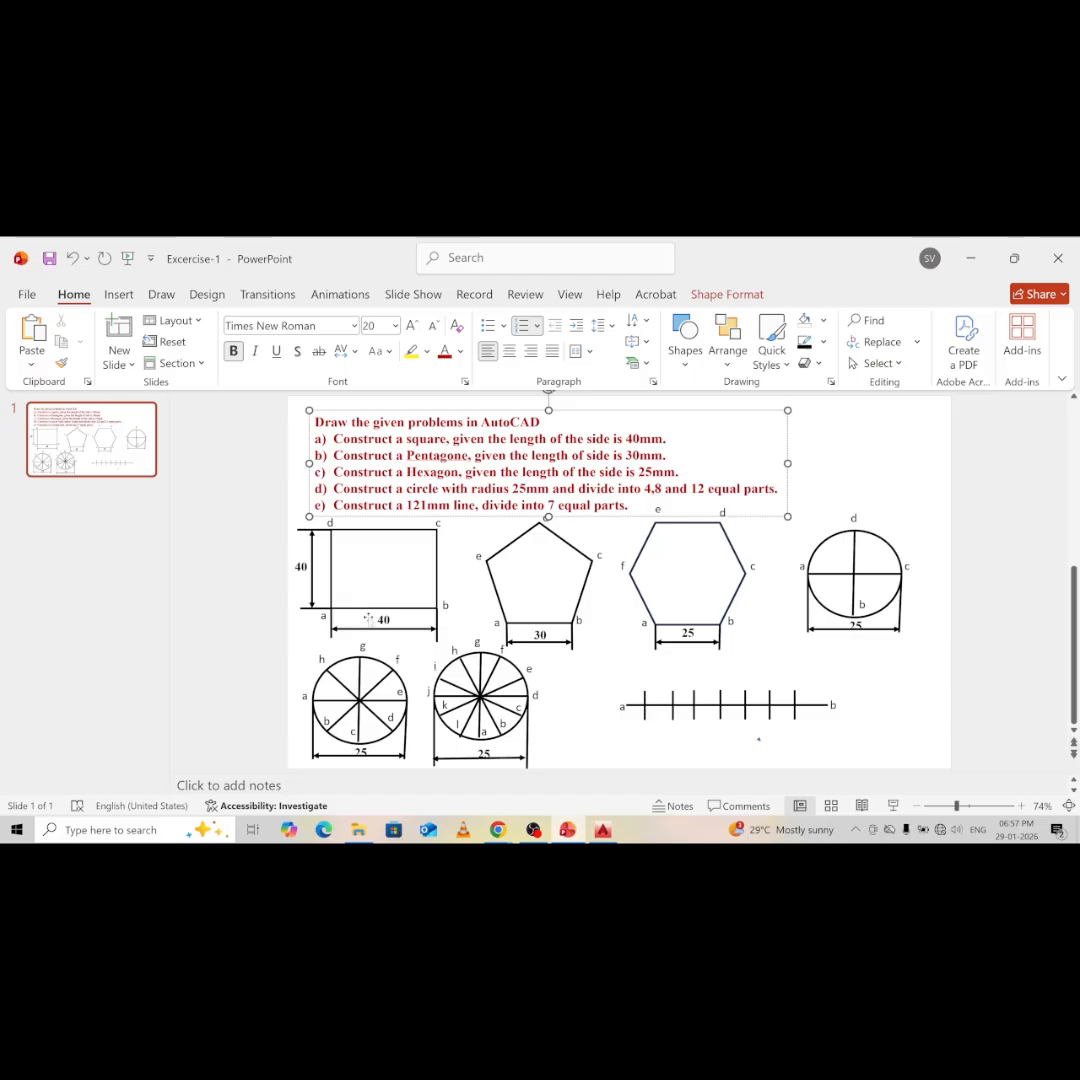
click(986, 264)
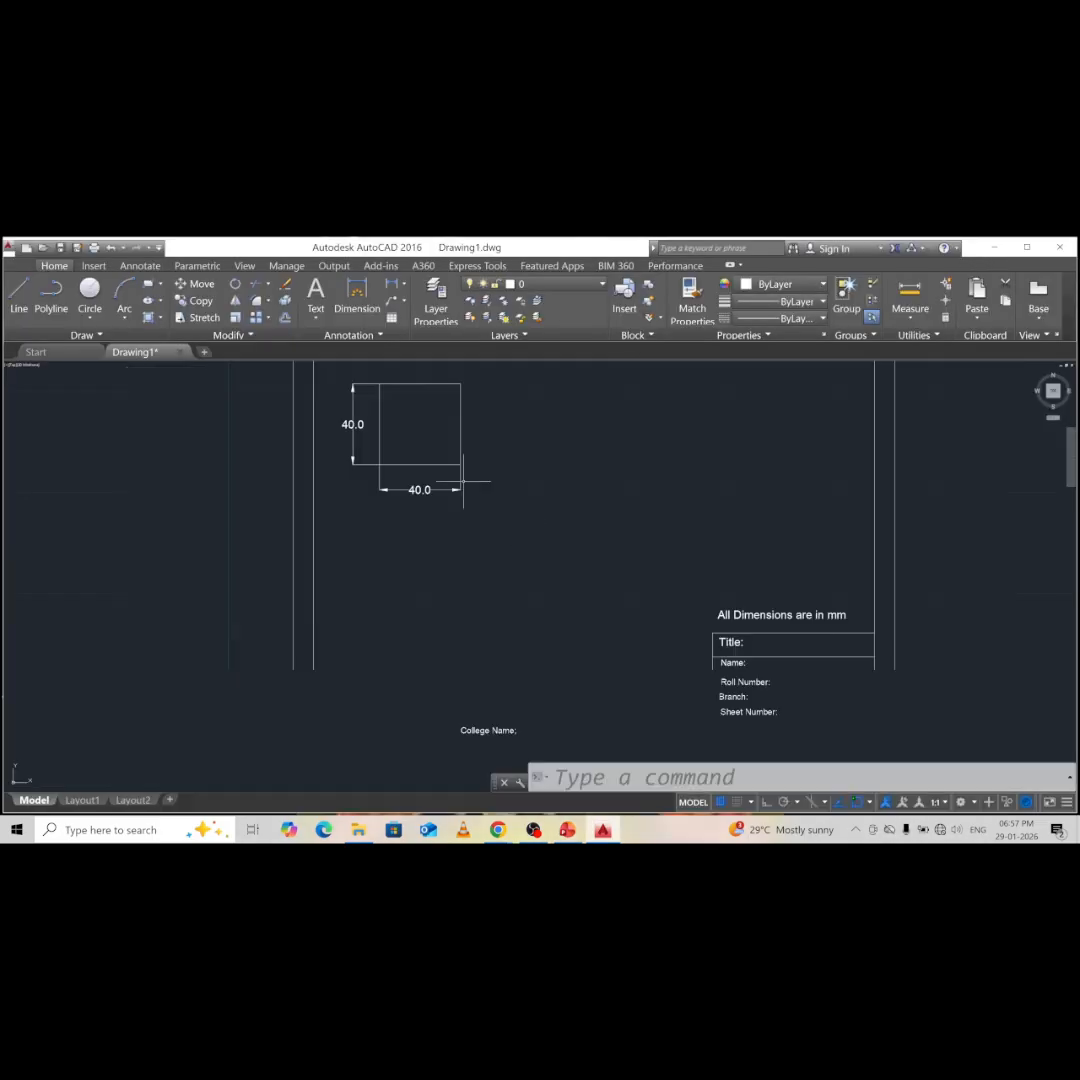
click(651, 775)
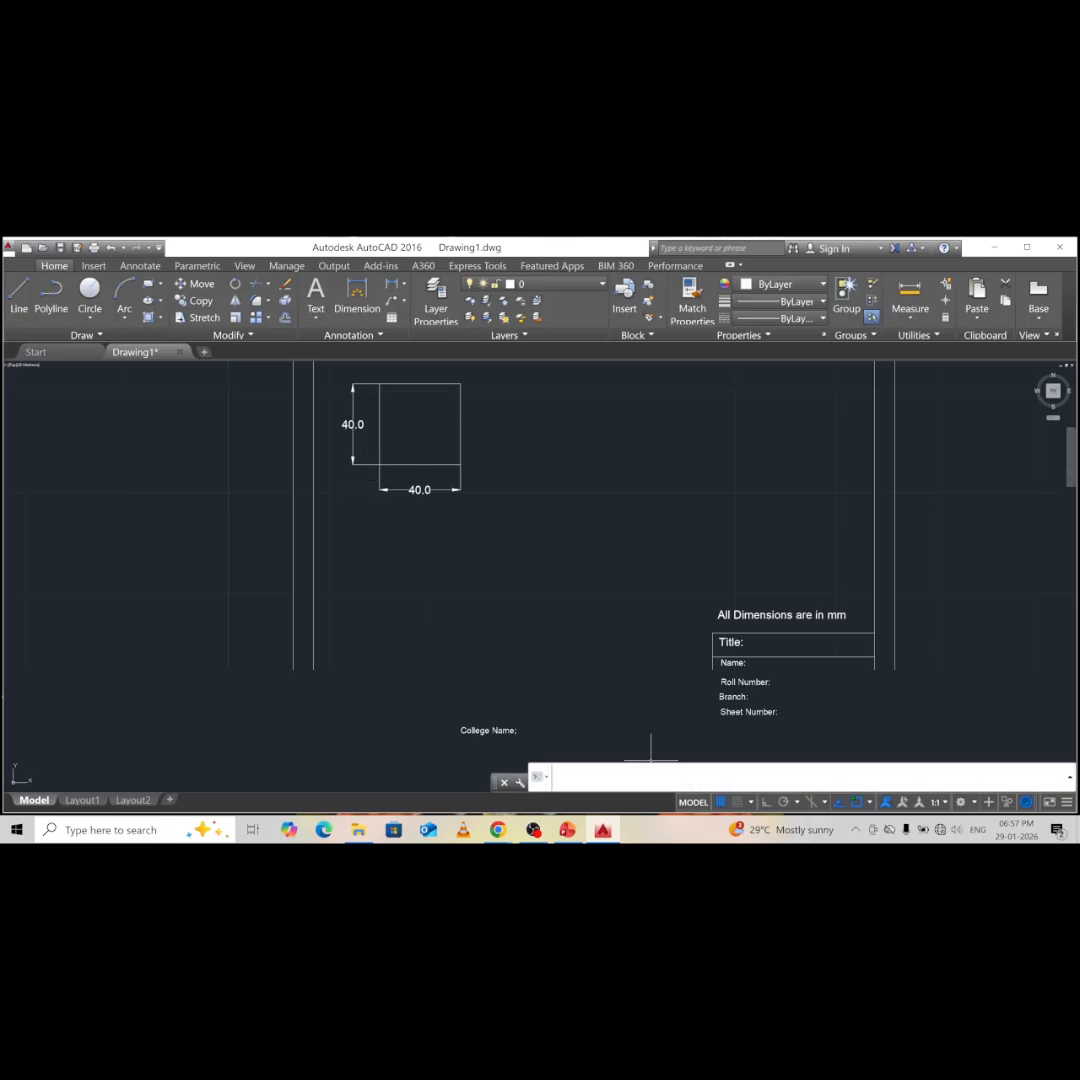
text(text)
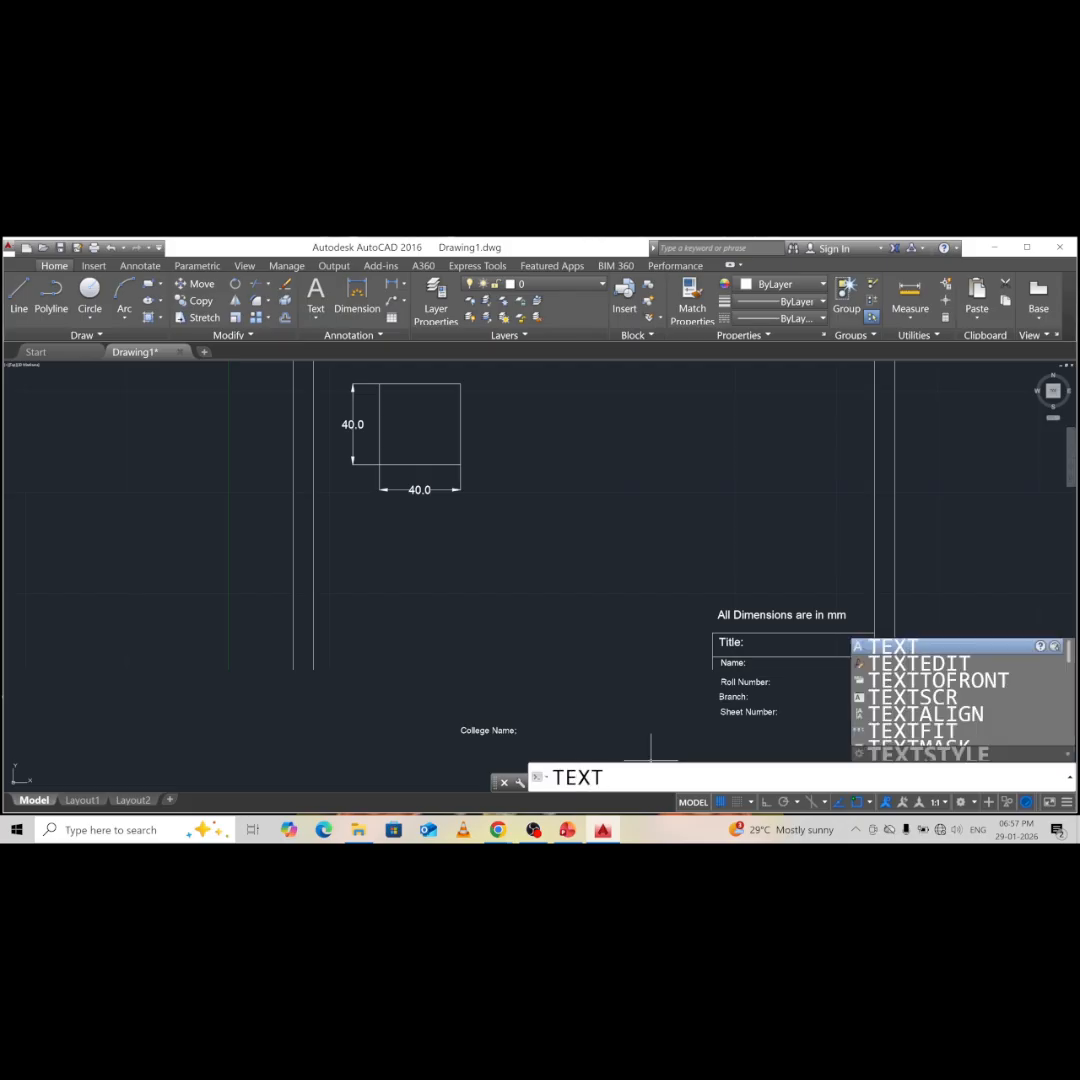
key(Return)
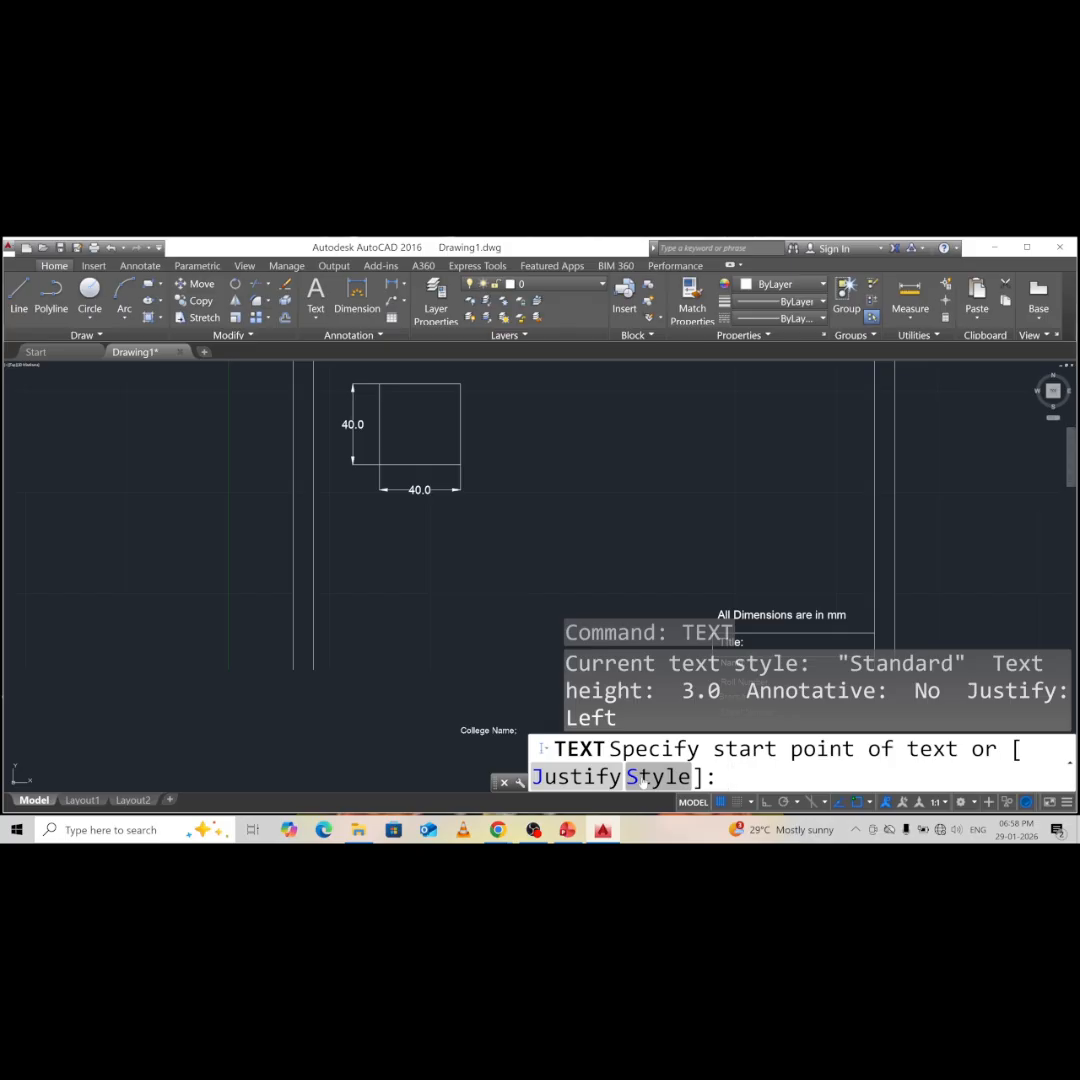
click(375, 474)
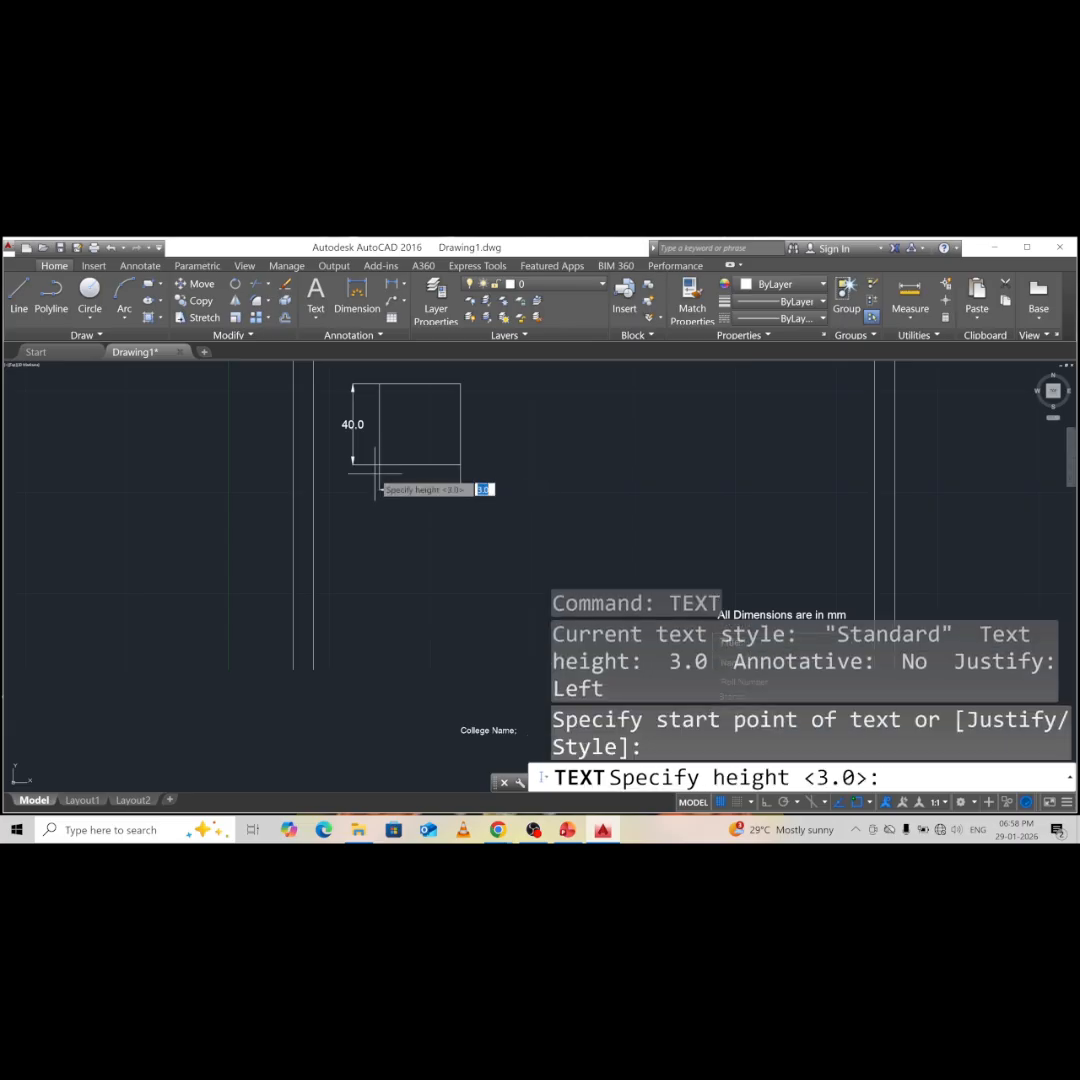
text(4)
key(Return)
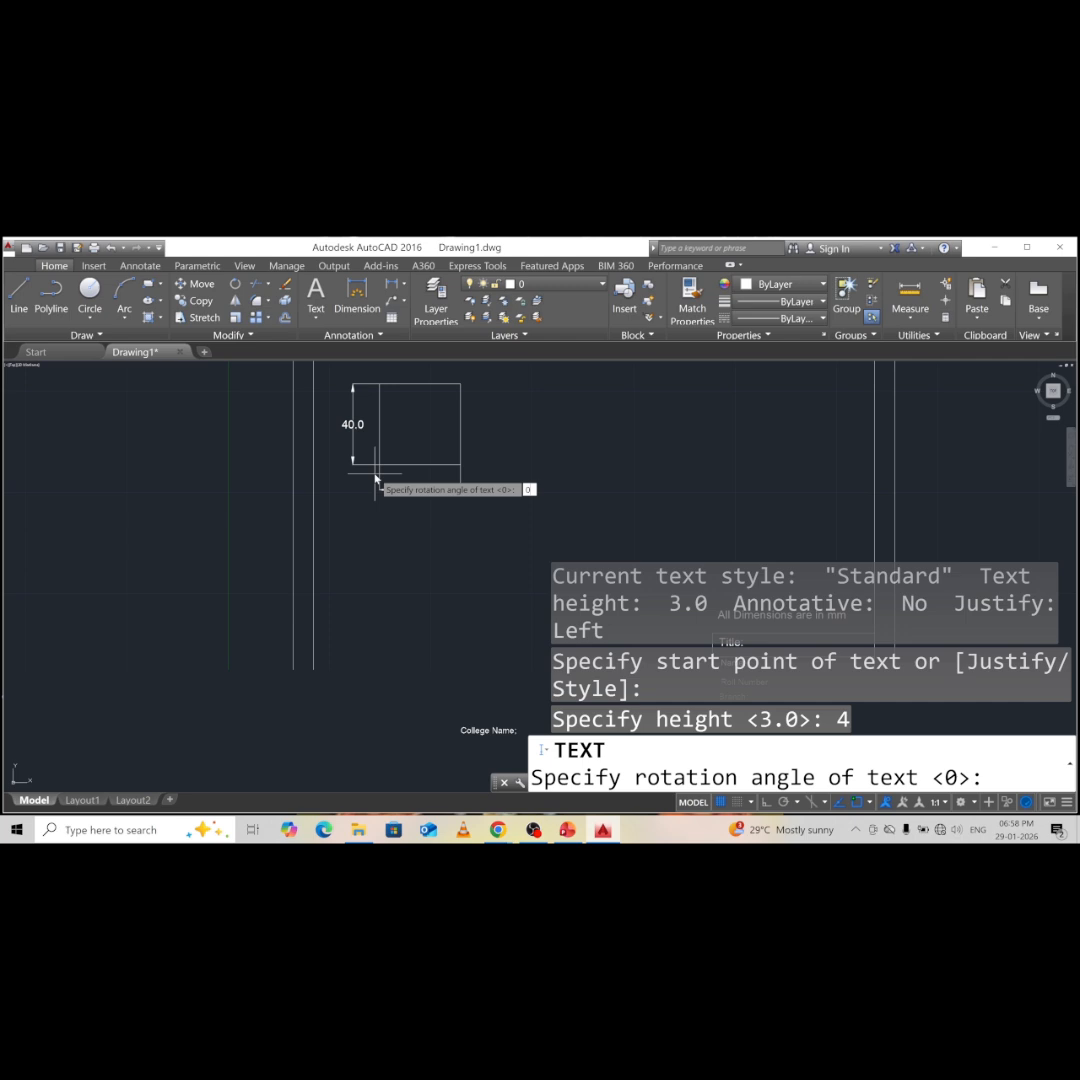
key(Return)
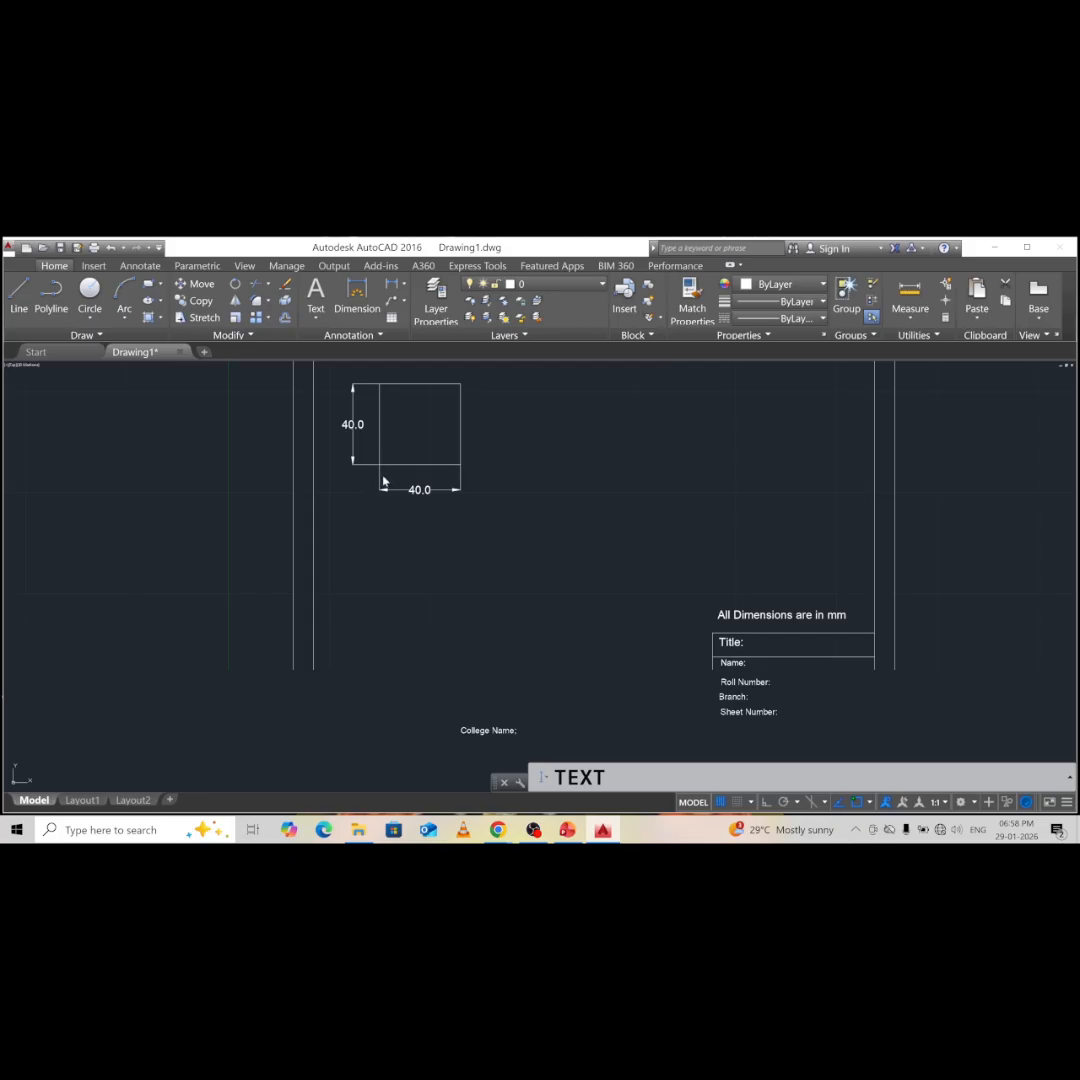
text(a)
- Label the square's lower-right corner b, upper-right corner c and upper-left corner d, and finish the text
click(465, 467)
text(b)
click(466, 384)
text(c)
click(381, 377)
text(d)
middle_drag(479, 422, 473, 438)
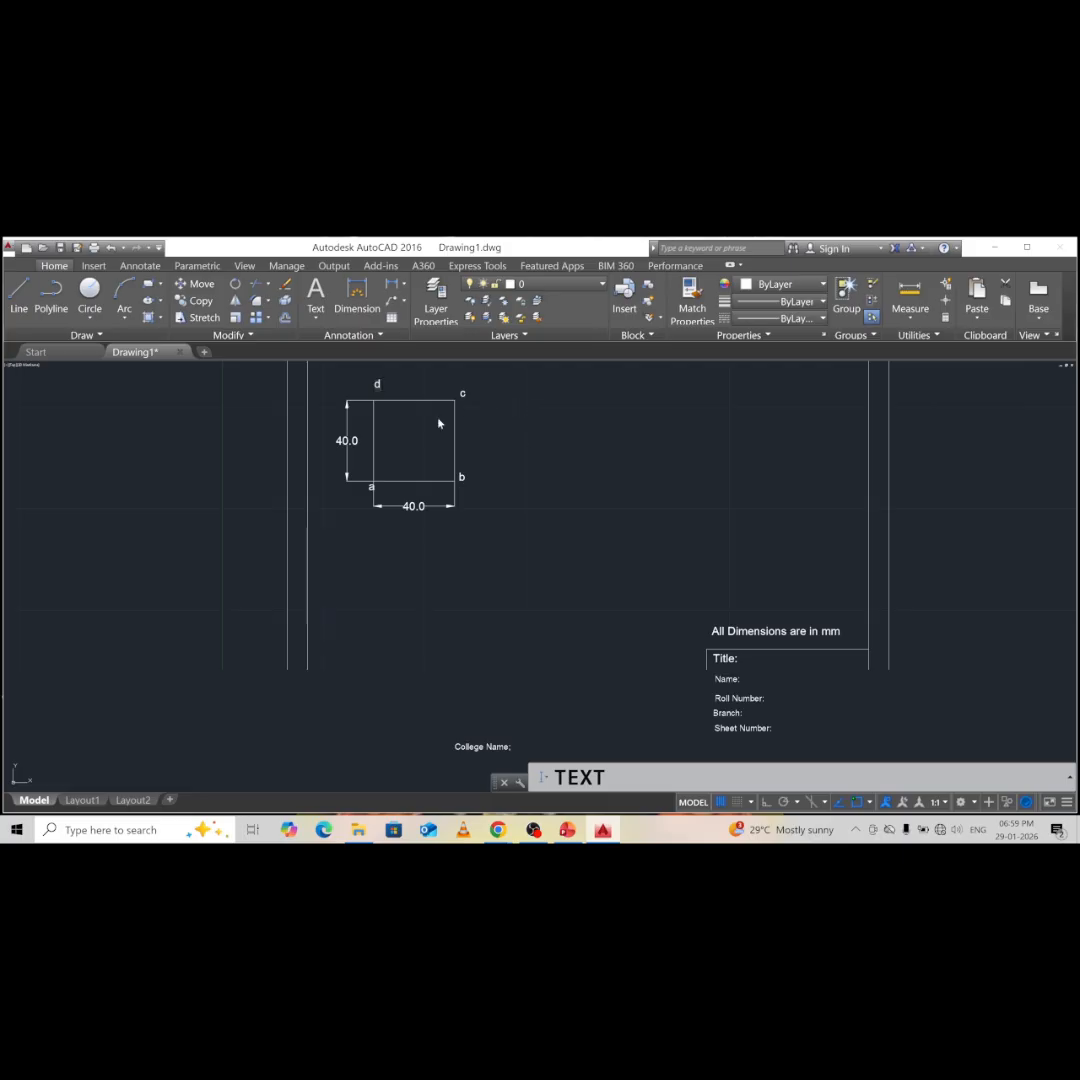
click(532, 434)
key(Escape)
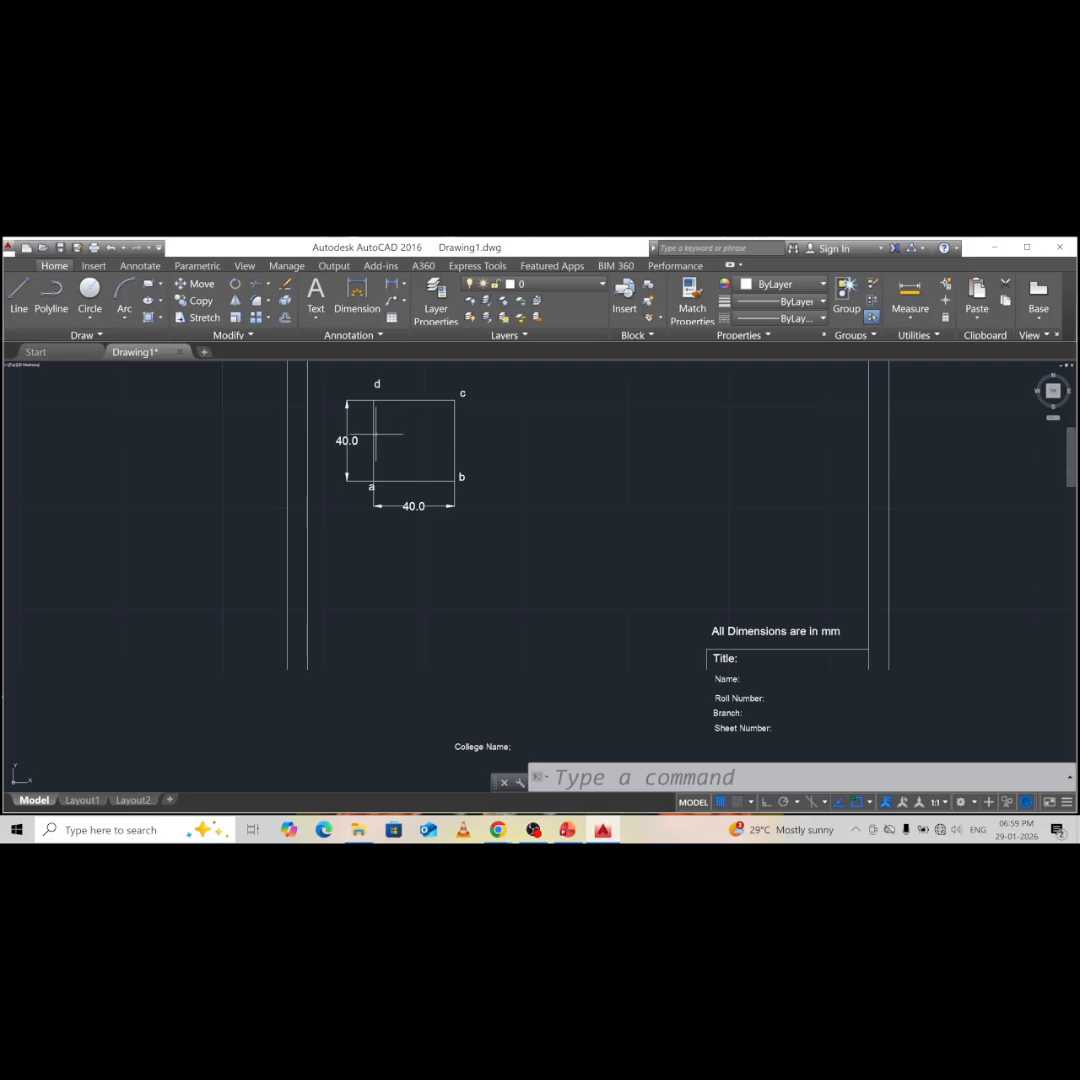
- Change the square's colour to Red and deselect it
click(373, 434)
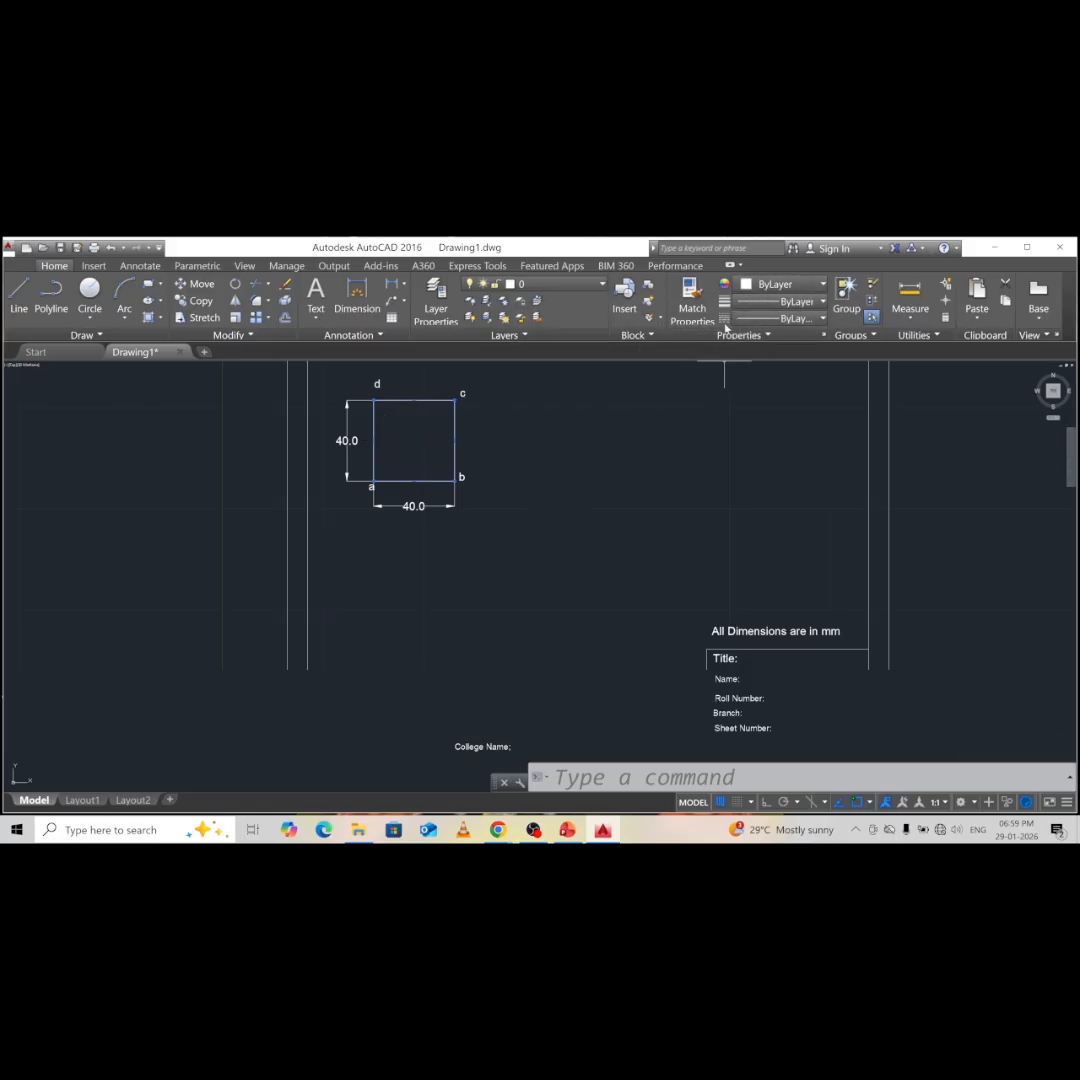
click(782, 285)
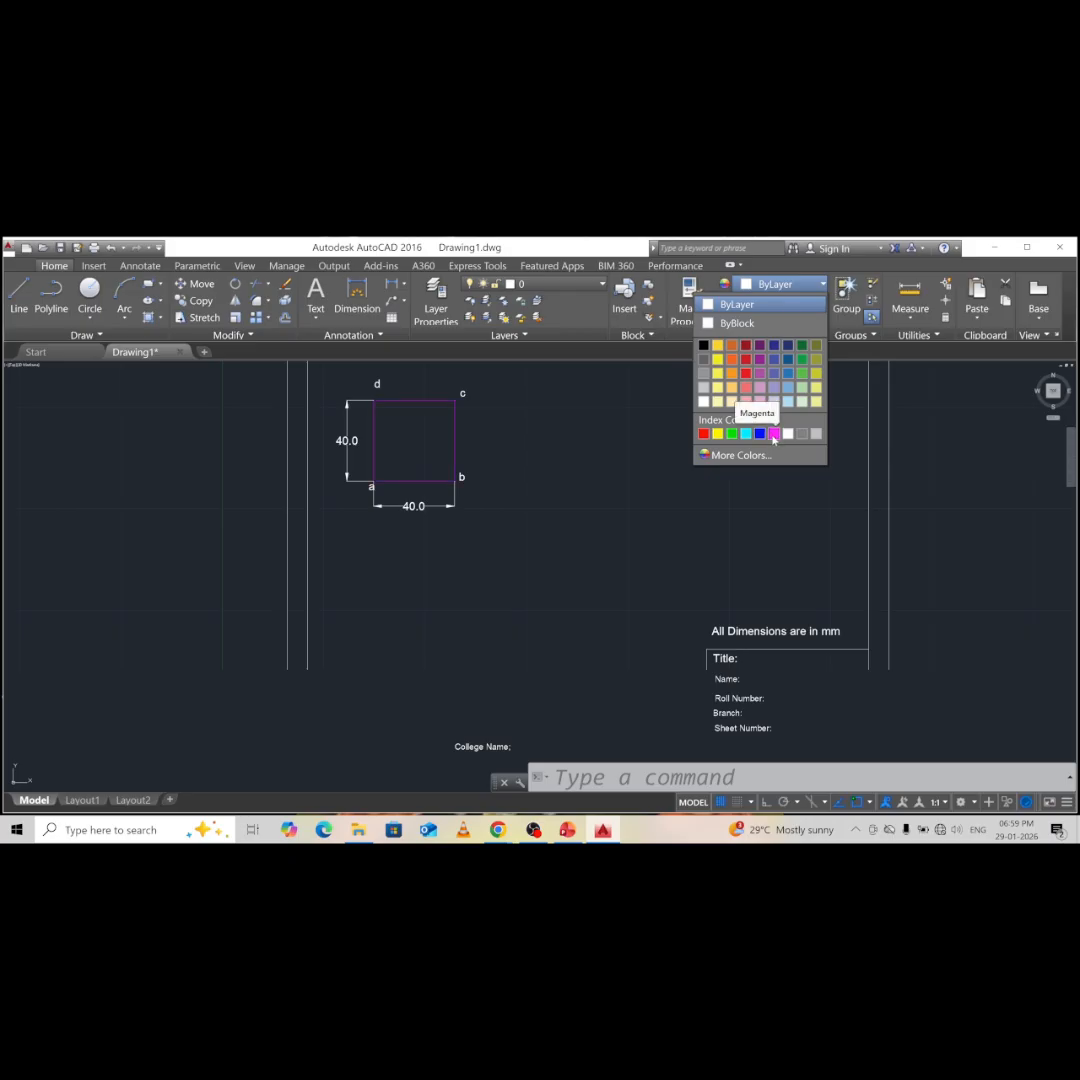
click(704, 434)
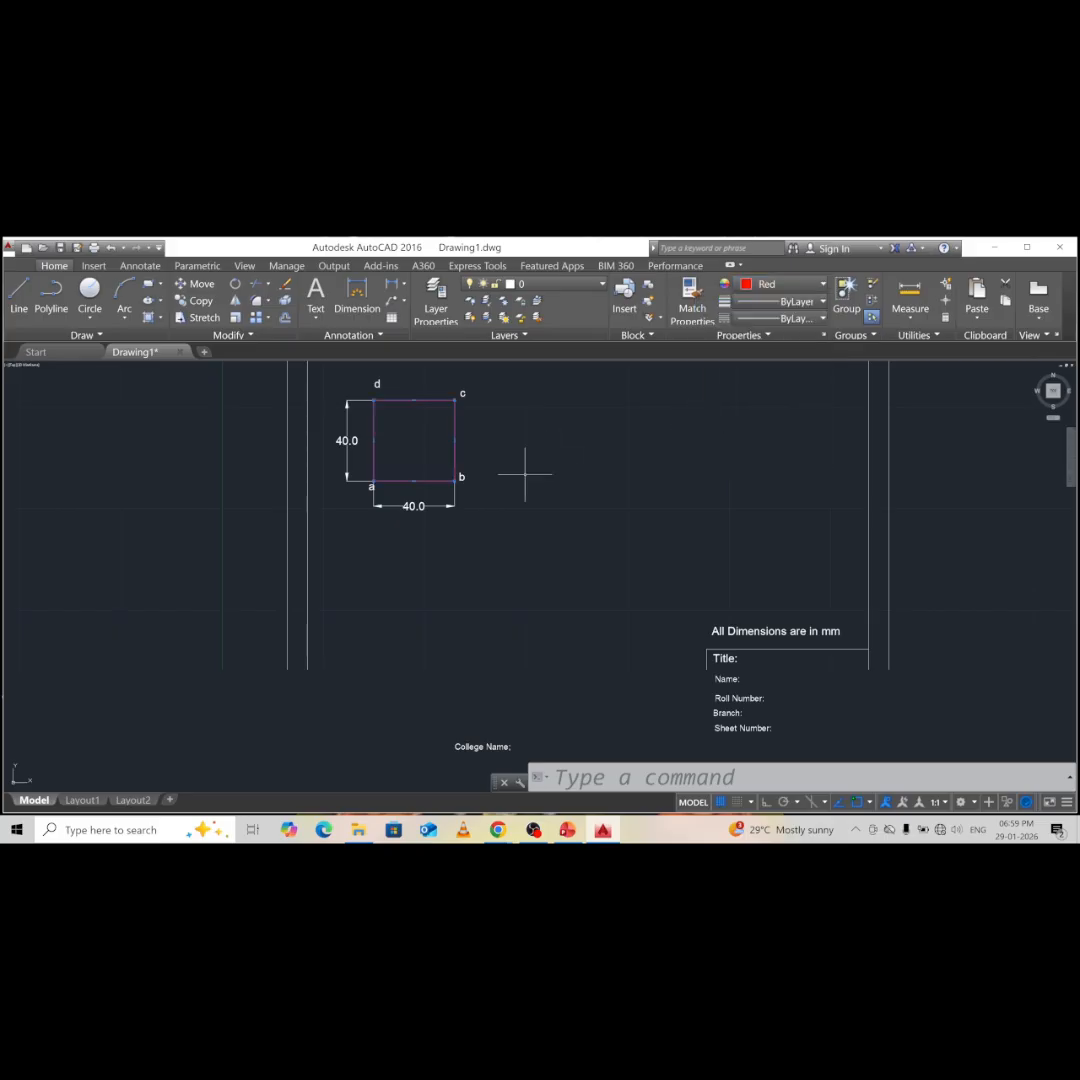
key(Escape)
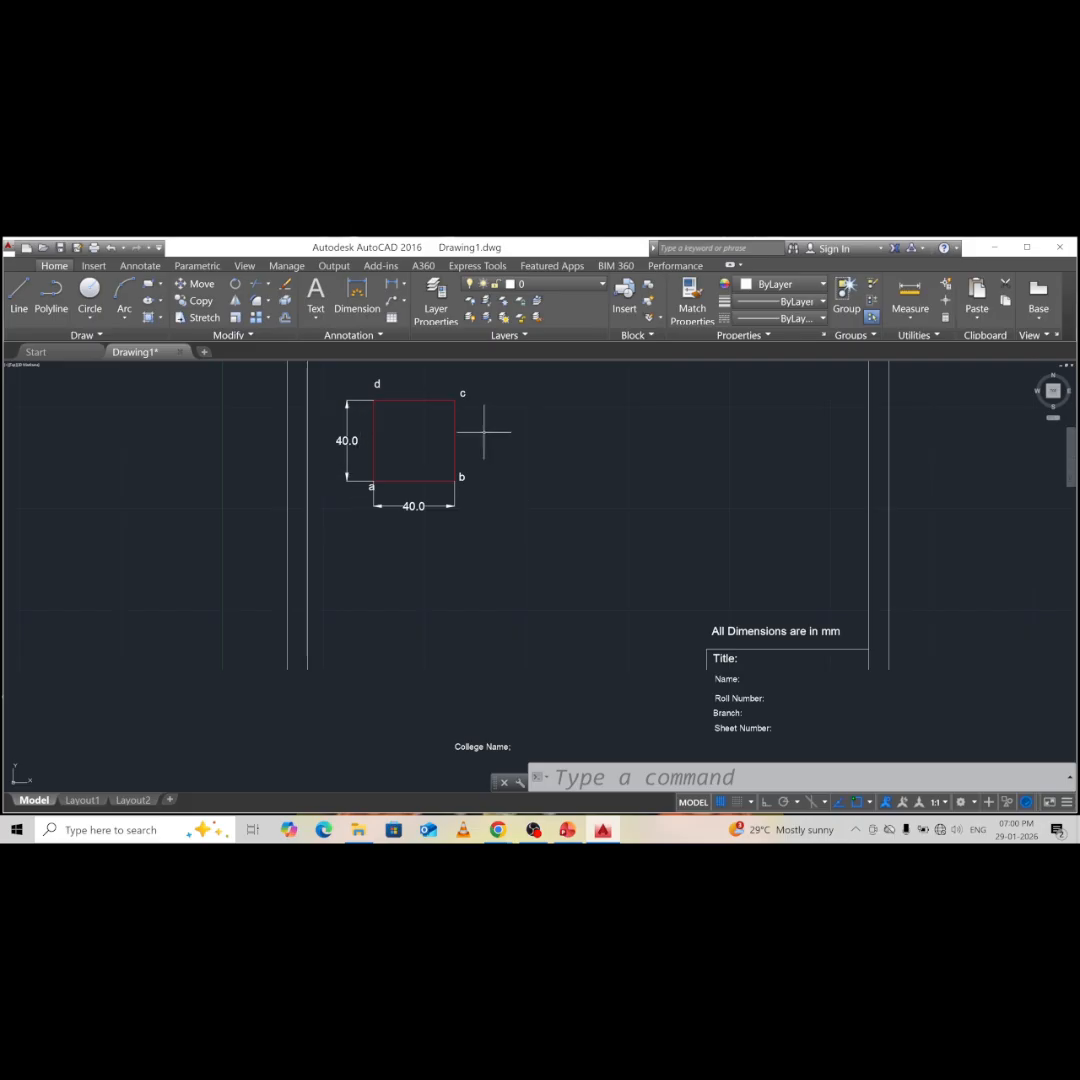
- Check the exercise slide in PowerPoint and start a 5-sided polygon in AutoCAD by Edge, with its first endpoint right of the square
scroll(484, 432, down, 2)
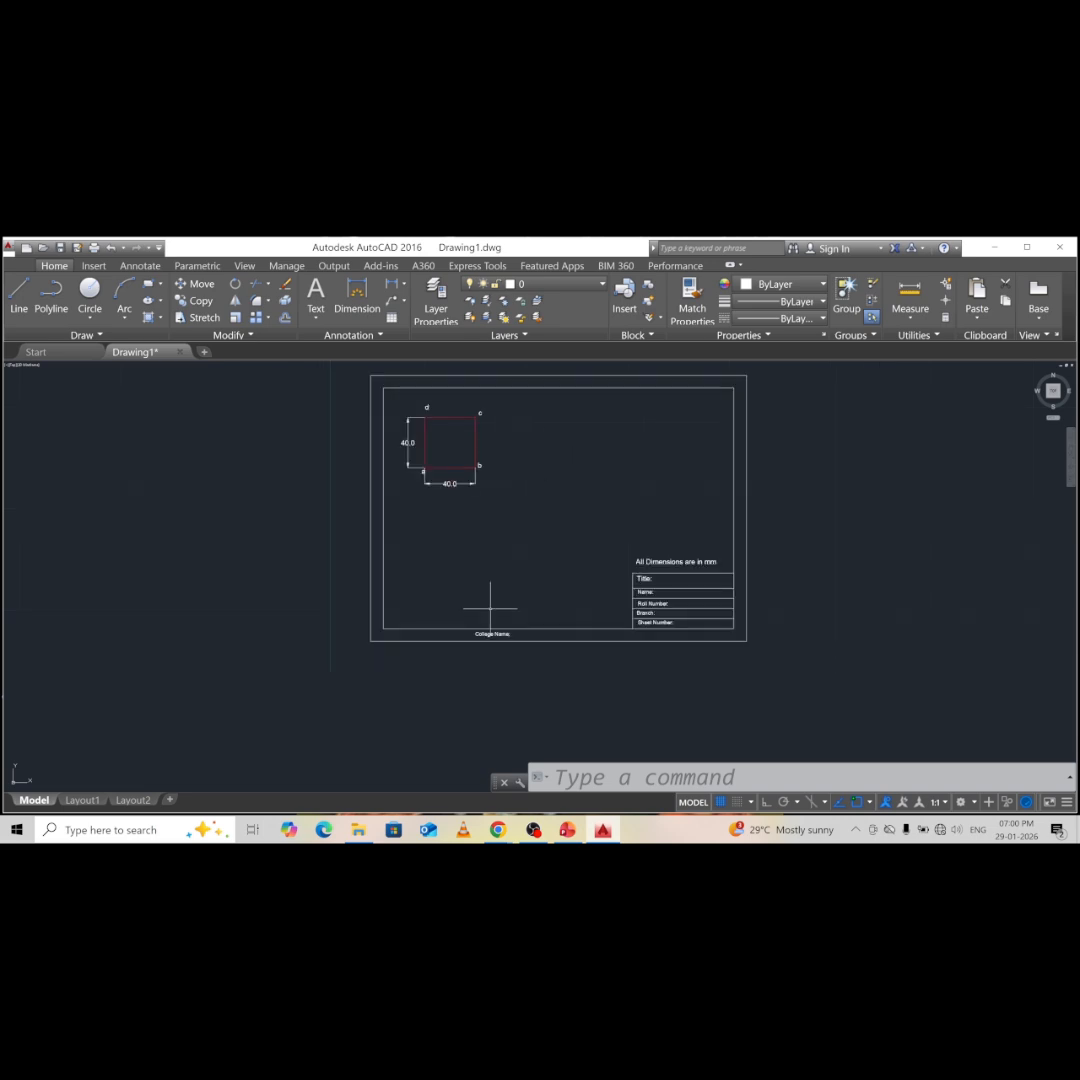
click(568, 830)
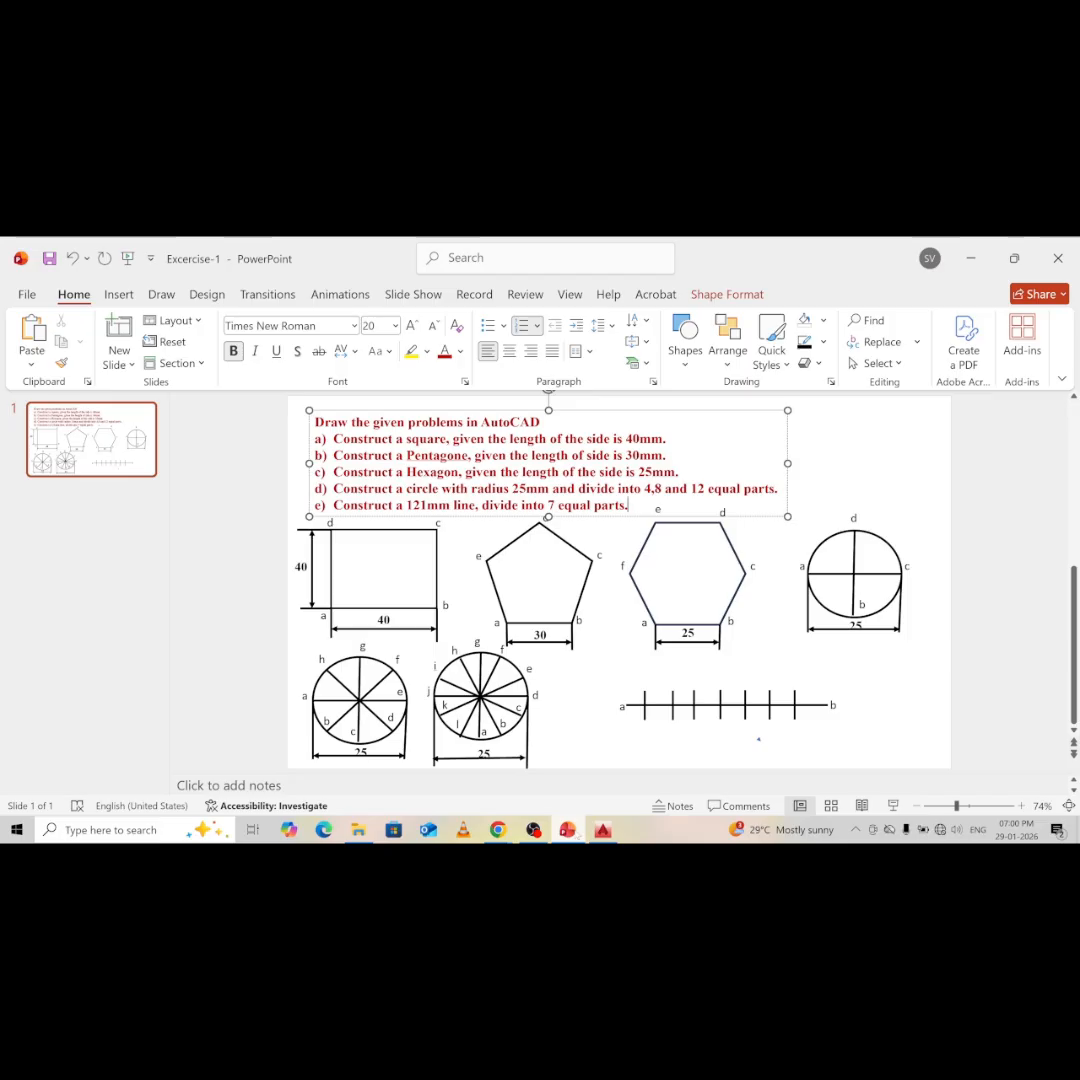
click(572, 832)
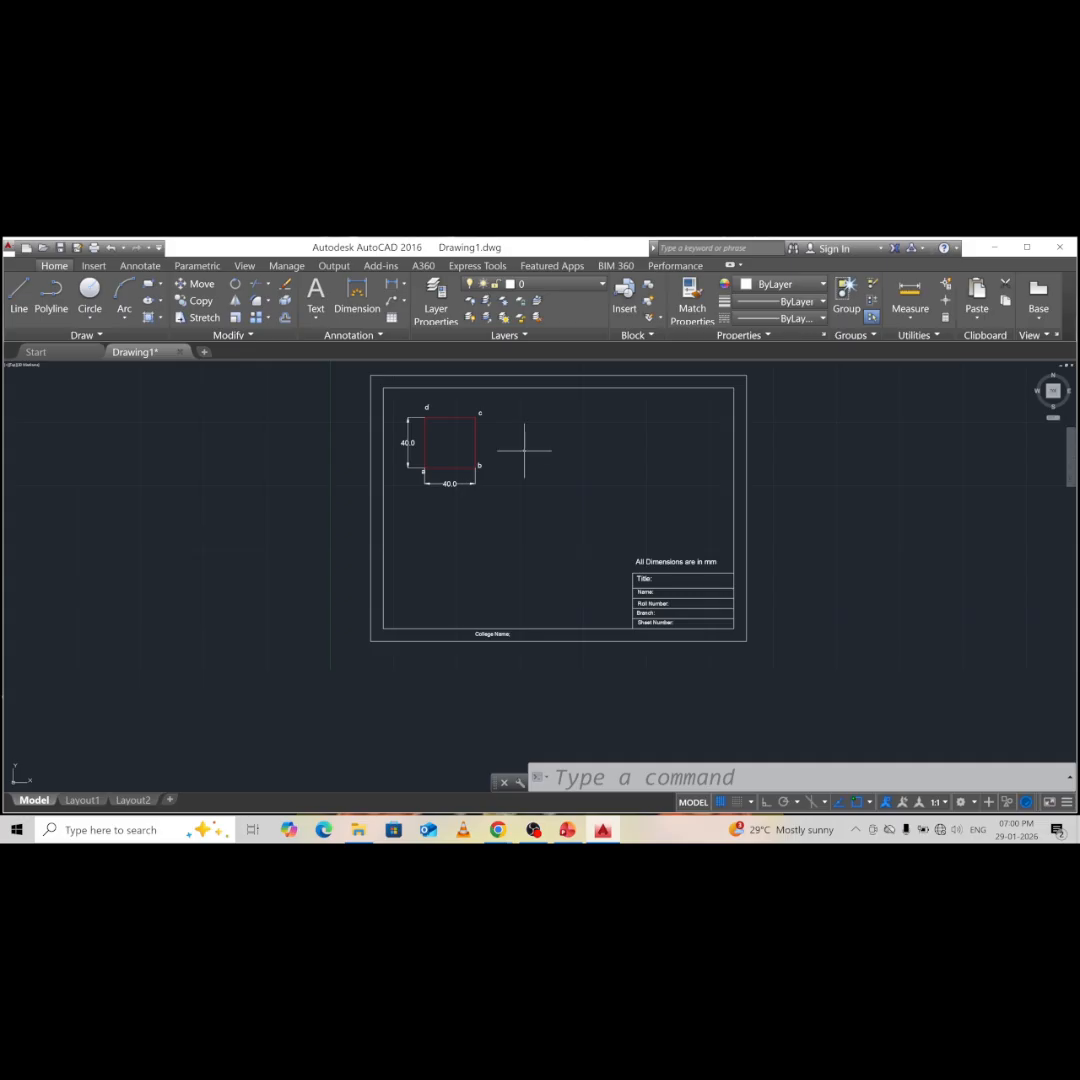
scroll(514, 453, up, 2)
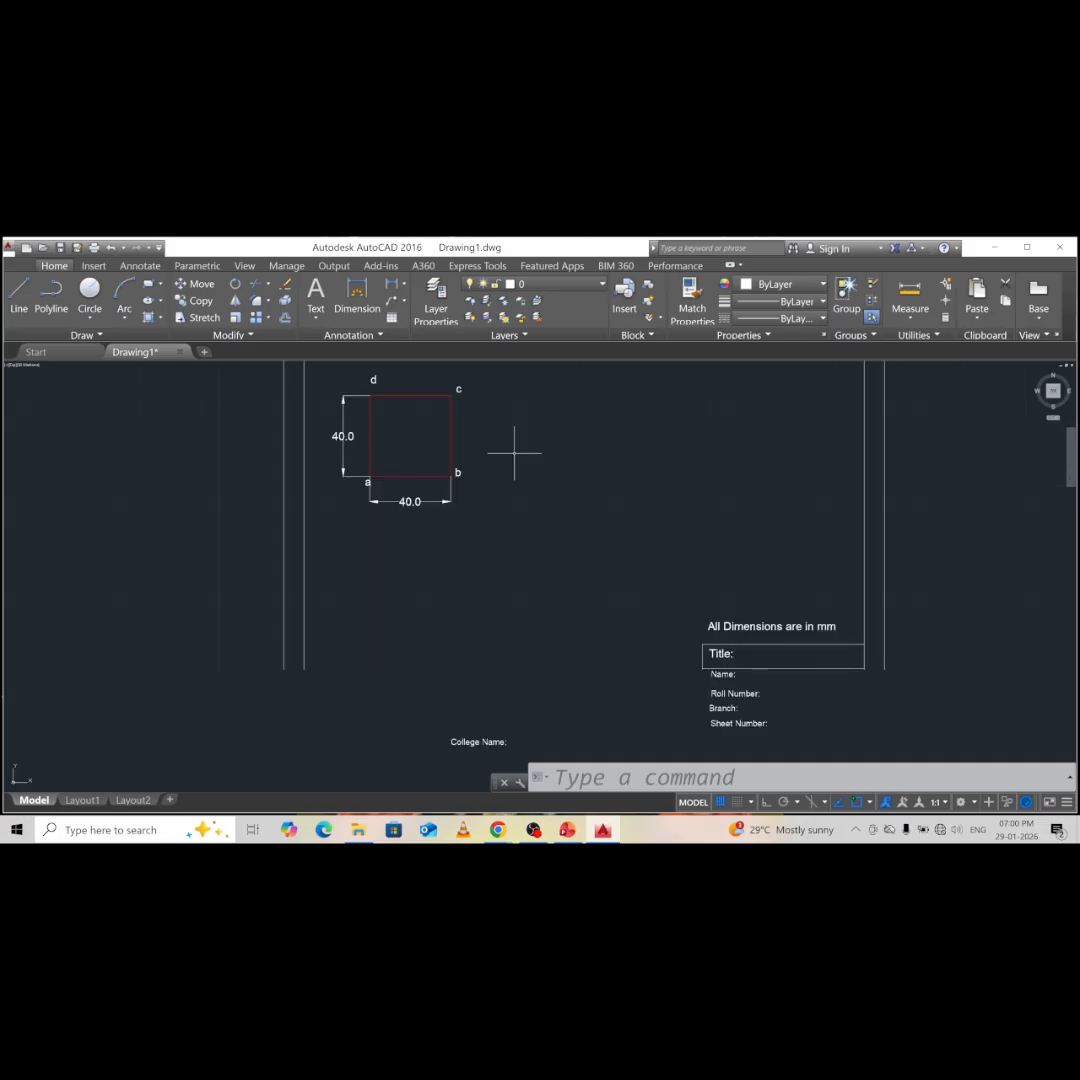
click(606, 777)
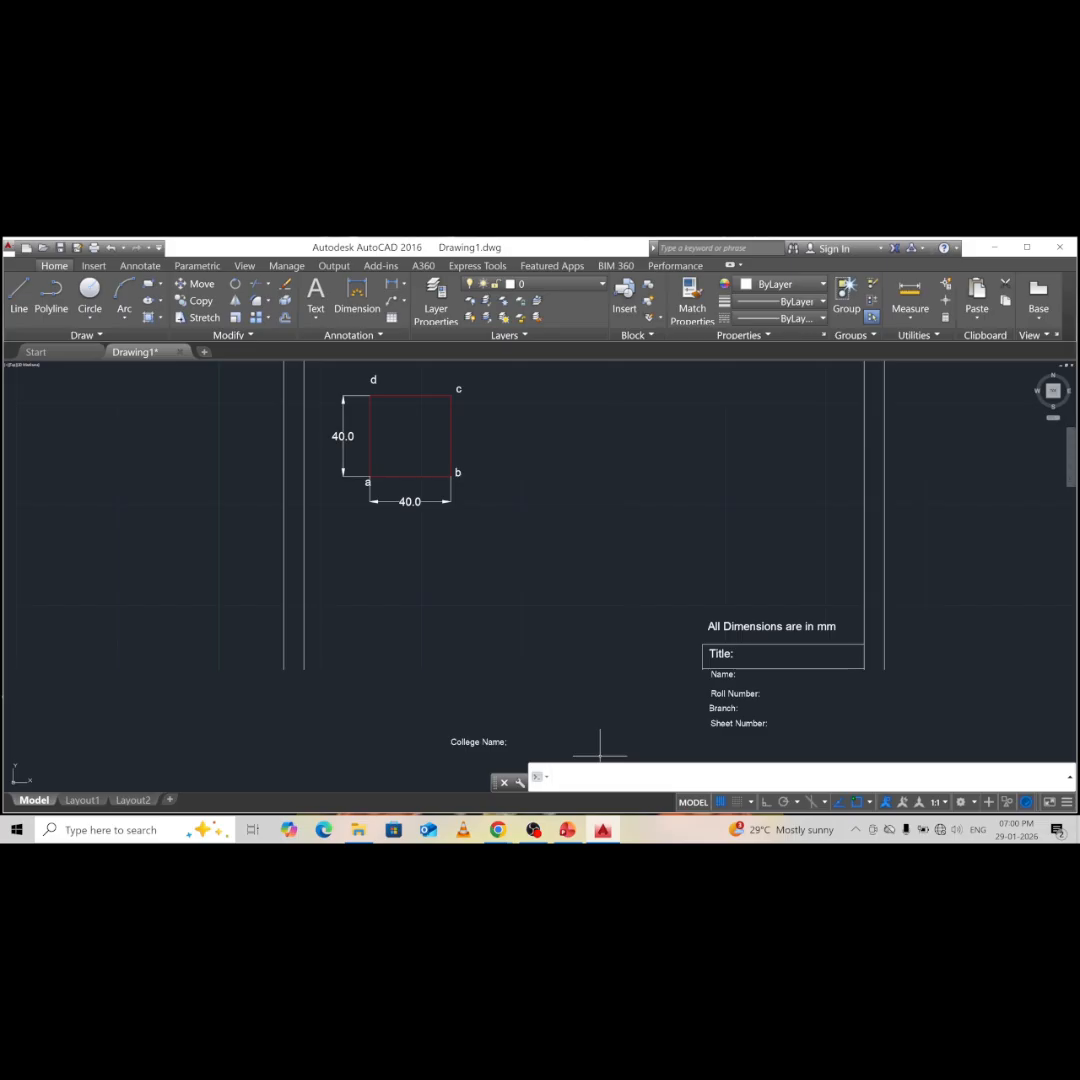
text(pol)
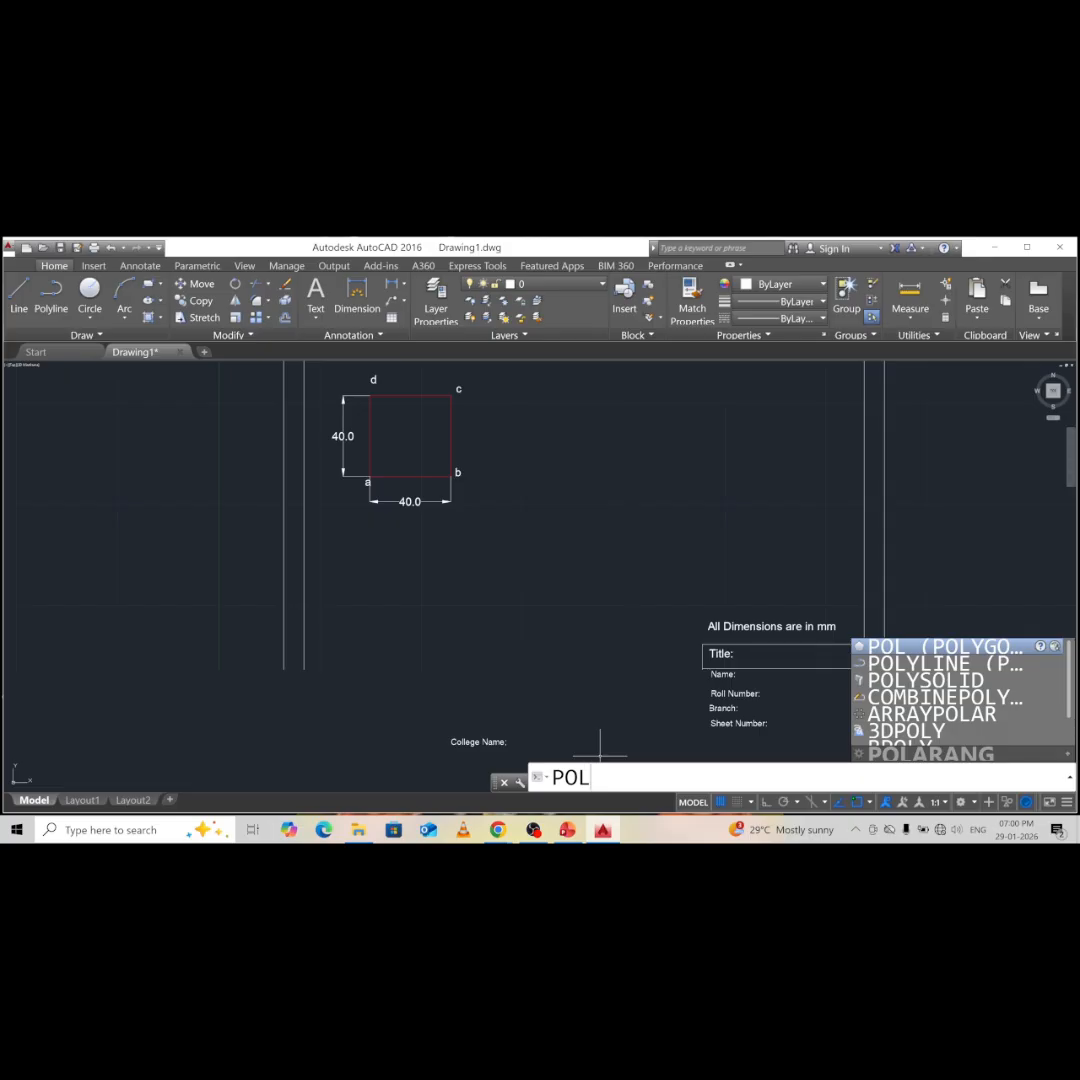
key(Return)
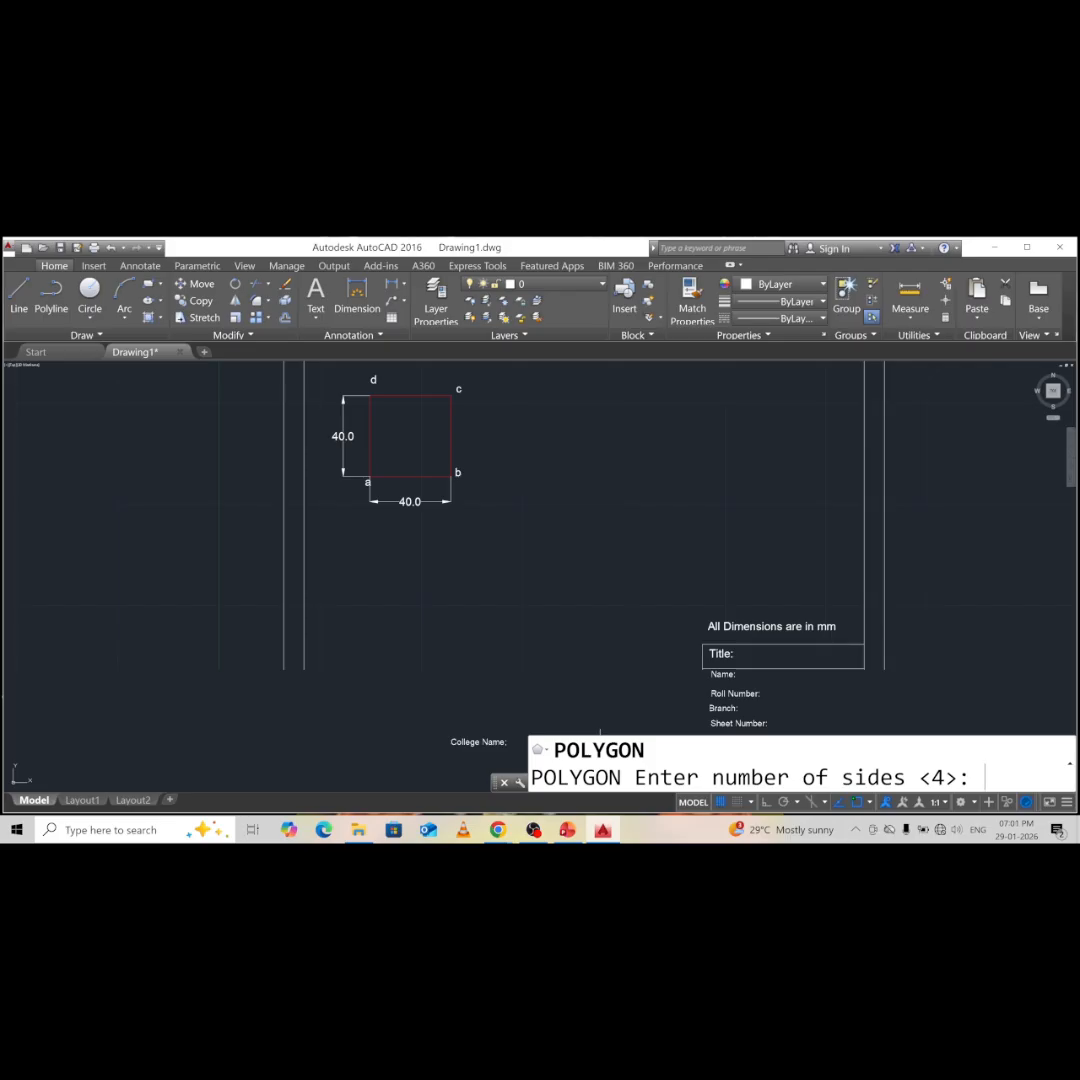
text(5)
key(Return)
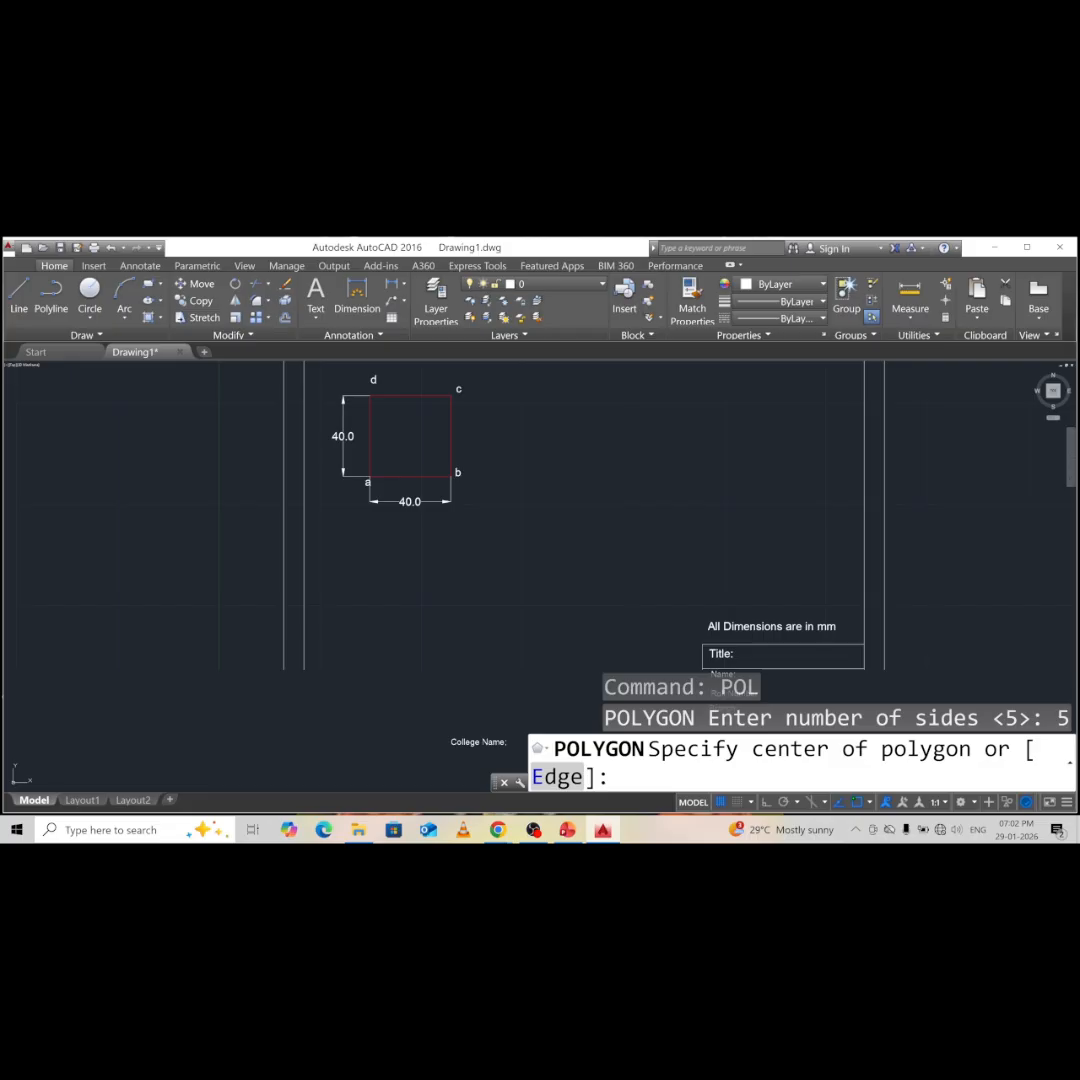
text(e)
key(Return)
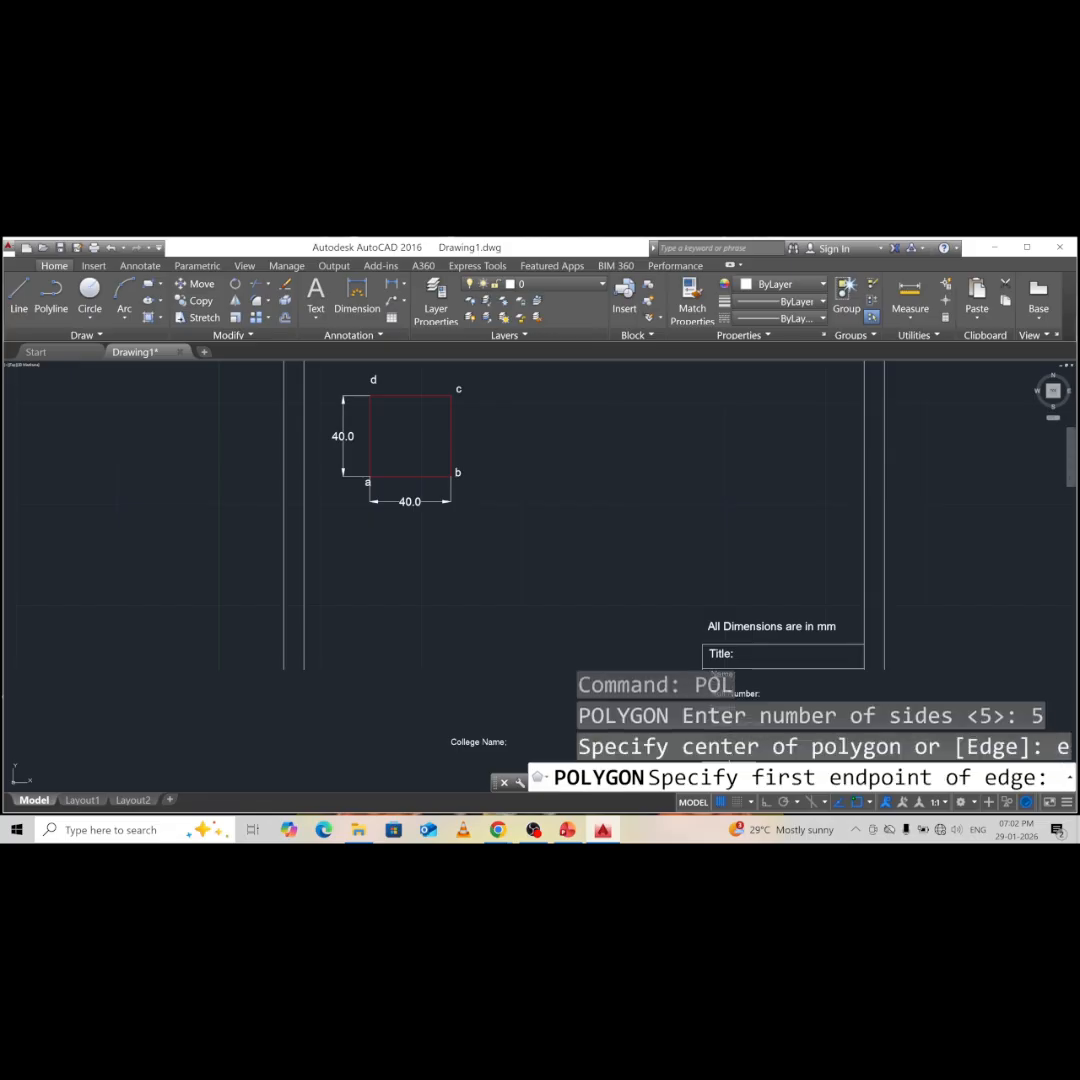
click(511, 474)
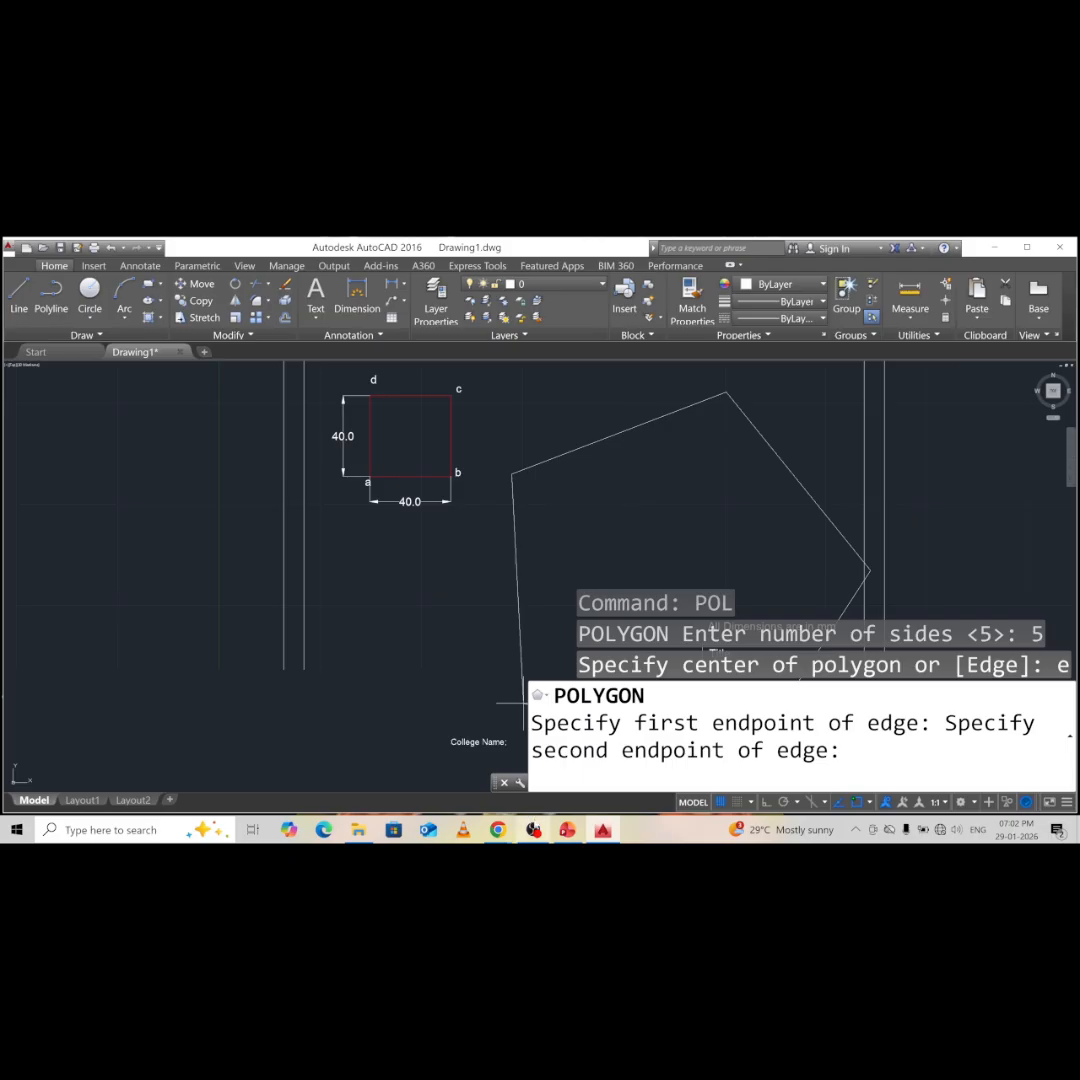
- Recheck the pentagon on the PowerPoint slide, turn on Ortho in AutoCAD and complete the pentagon with a horizontal base edge of 30 mm
click(572, 834)
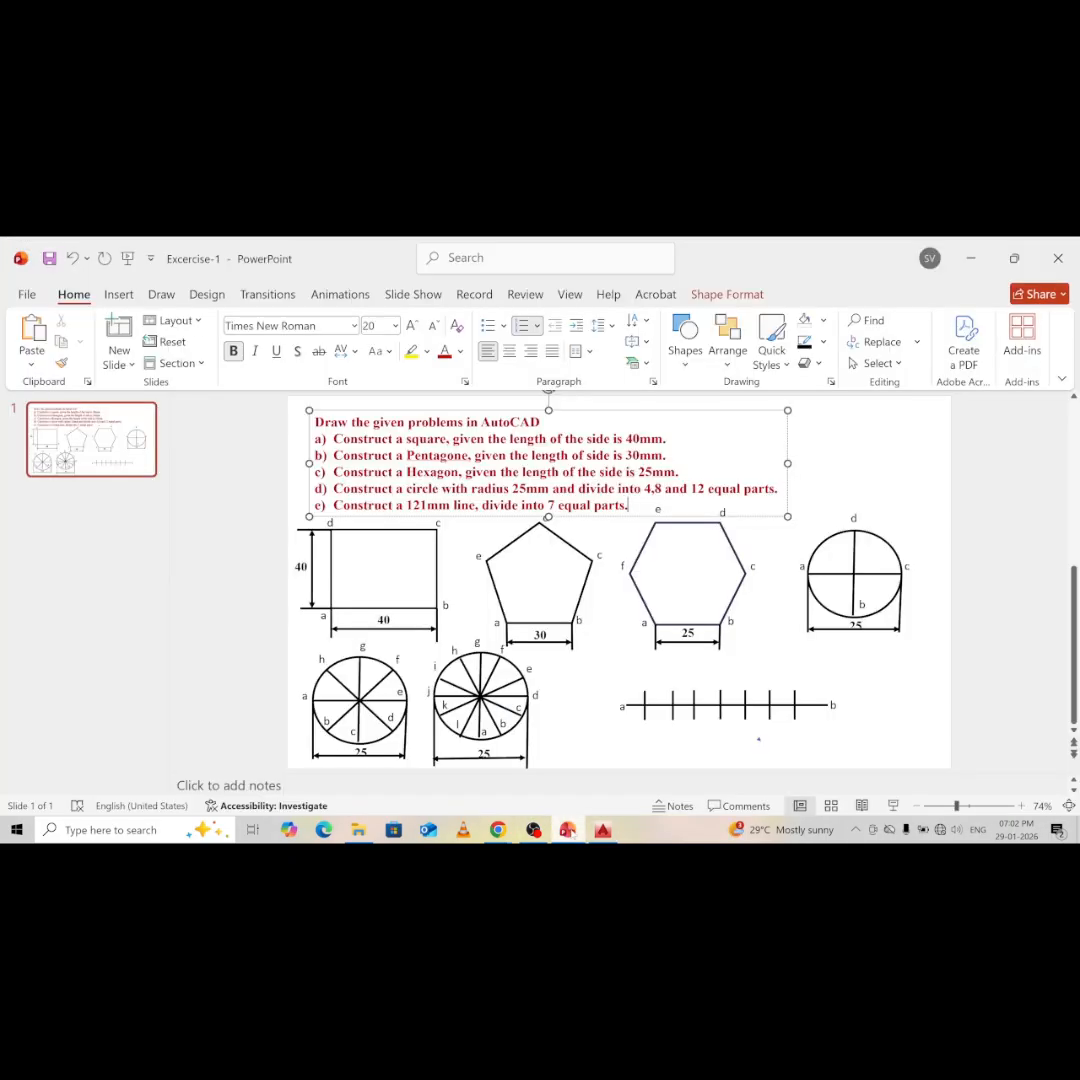
click(572, 834)
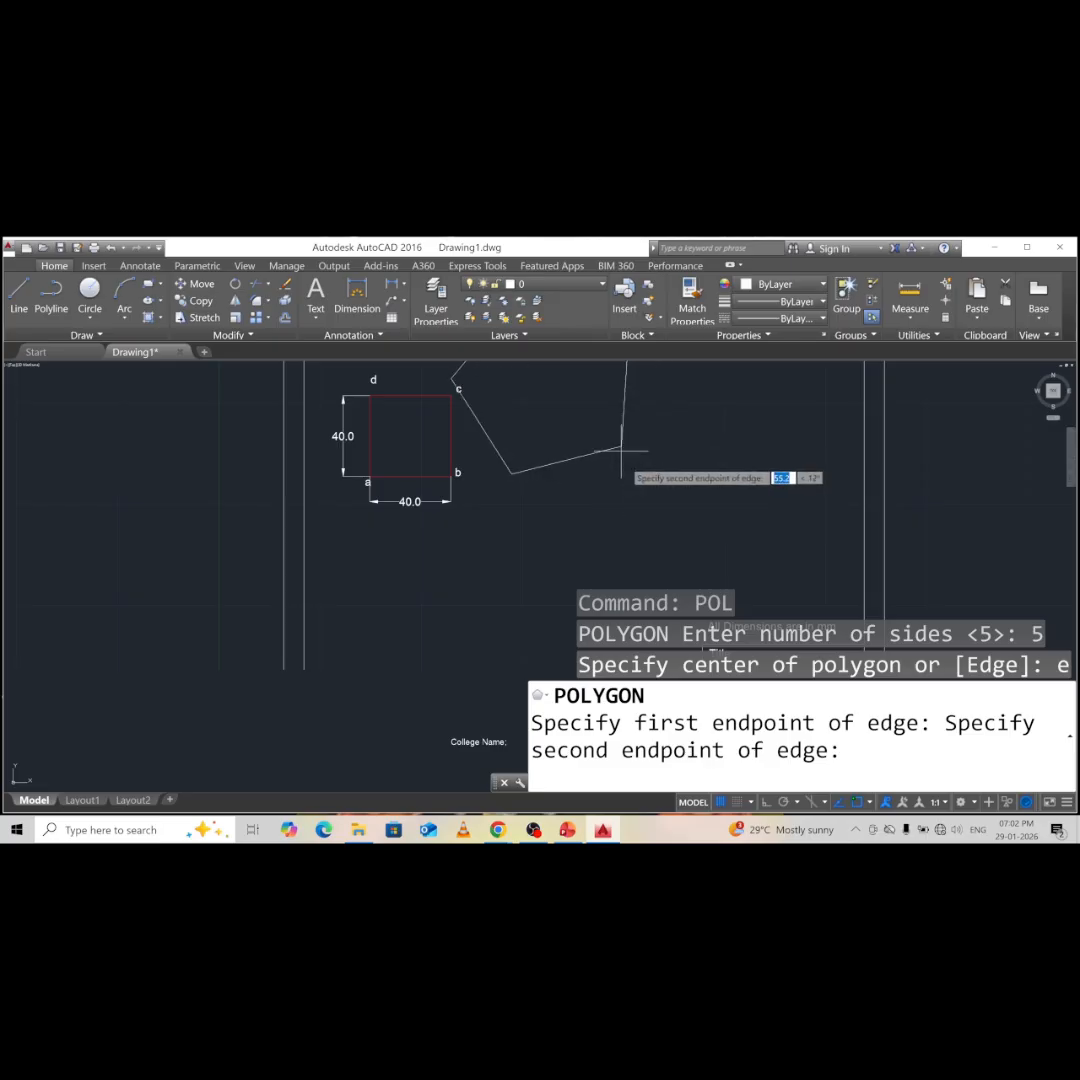
click(786, 802)
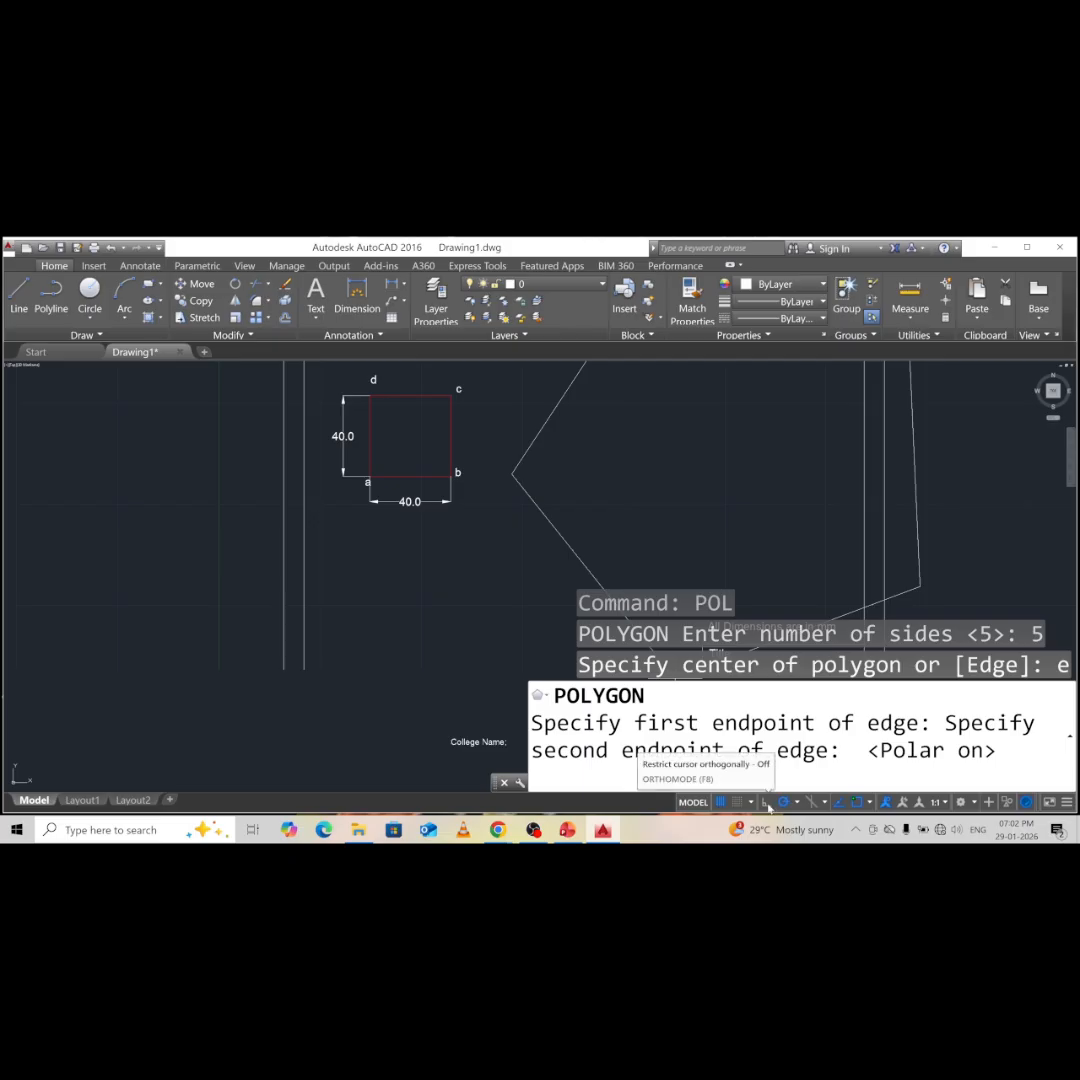
click(786, 803)
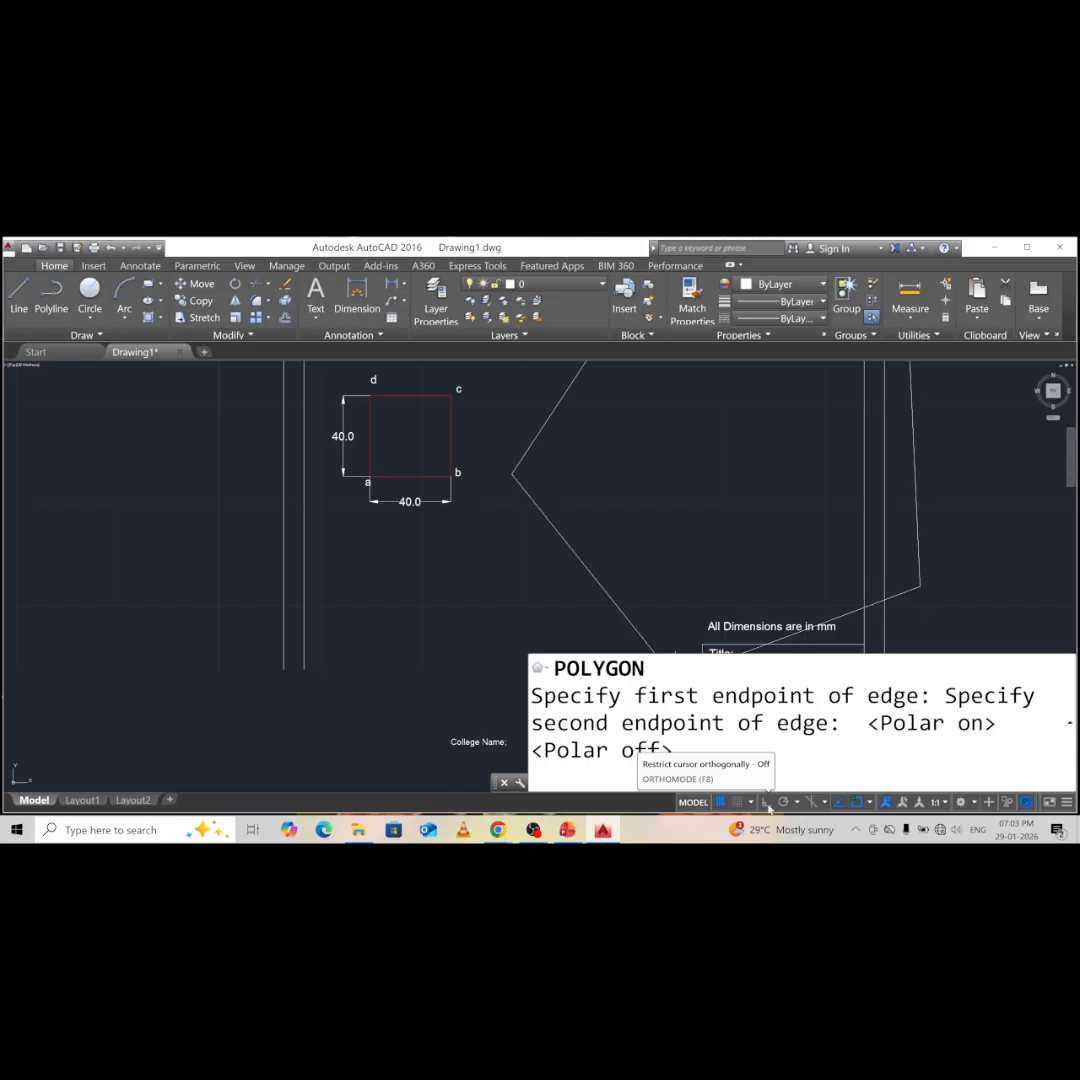
click(766, 802)
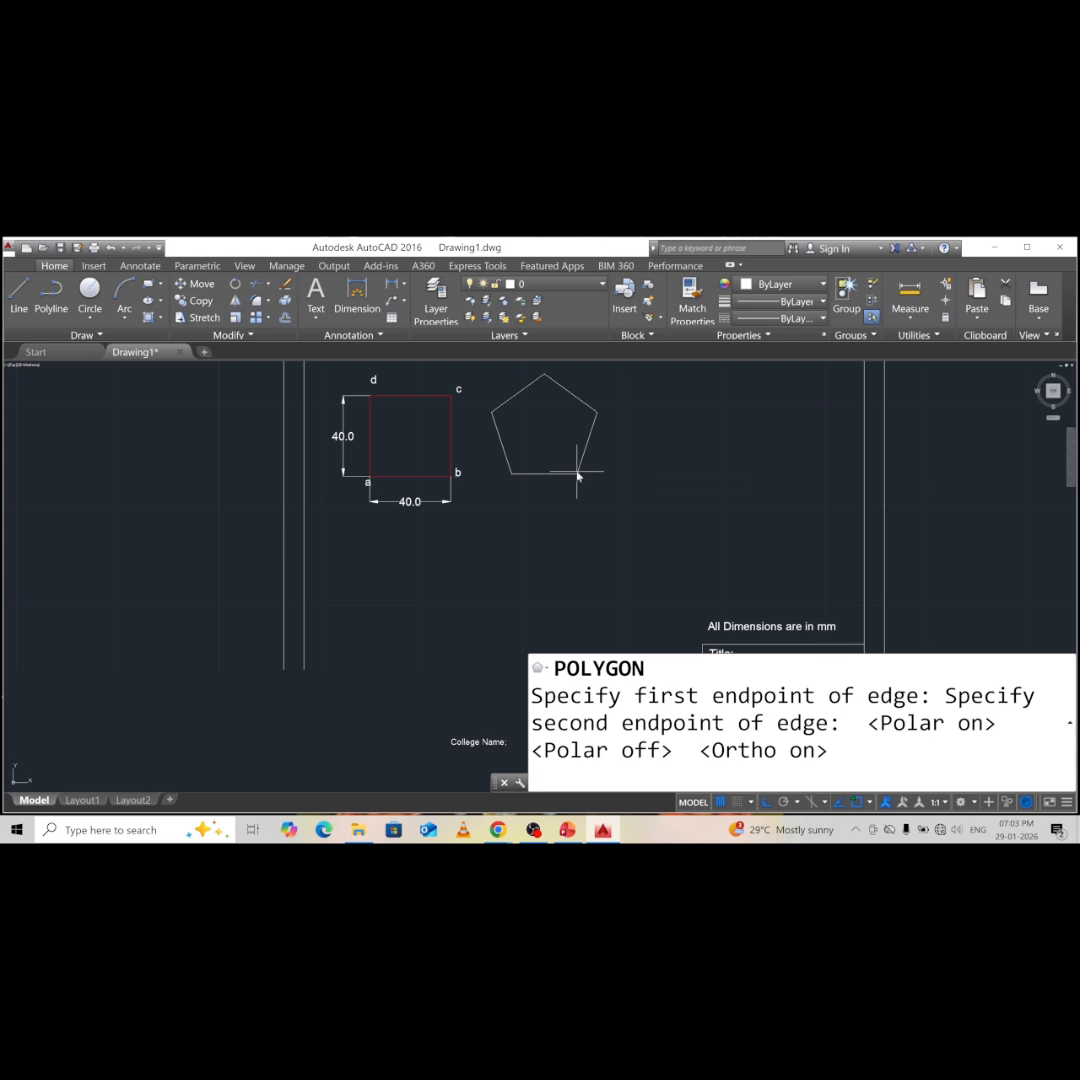
text(30)
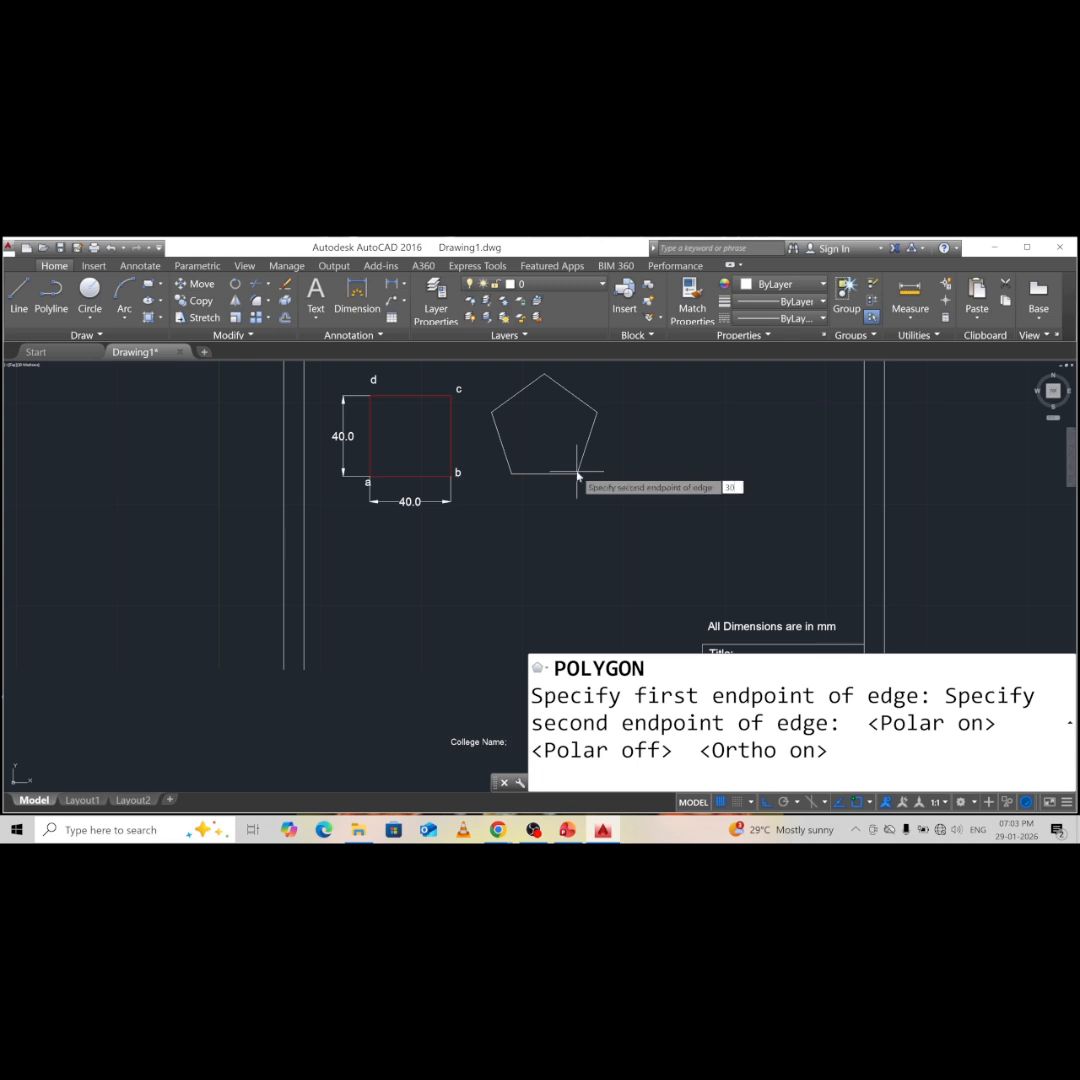
key(Return)
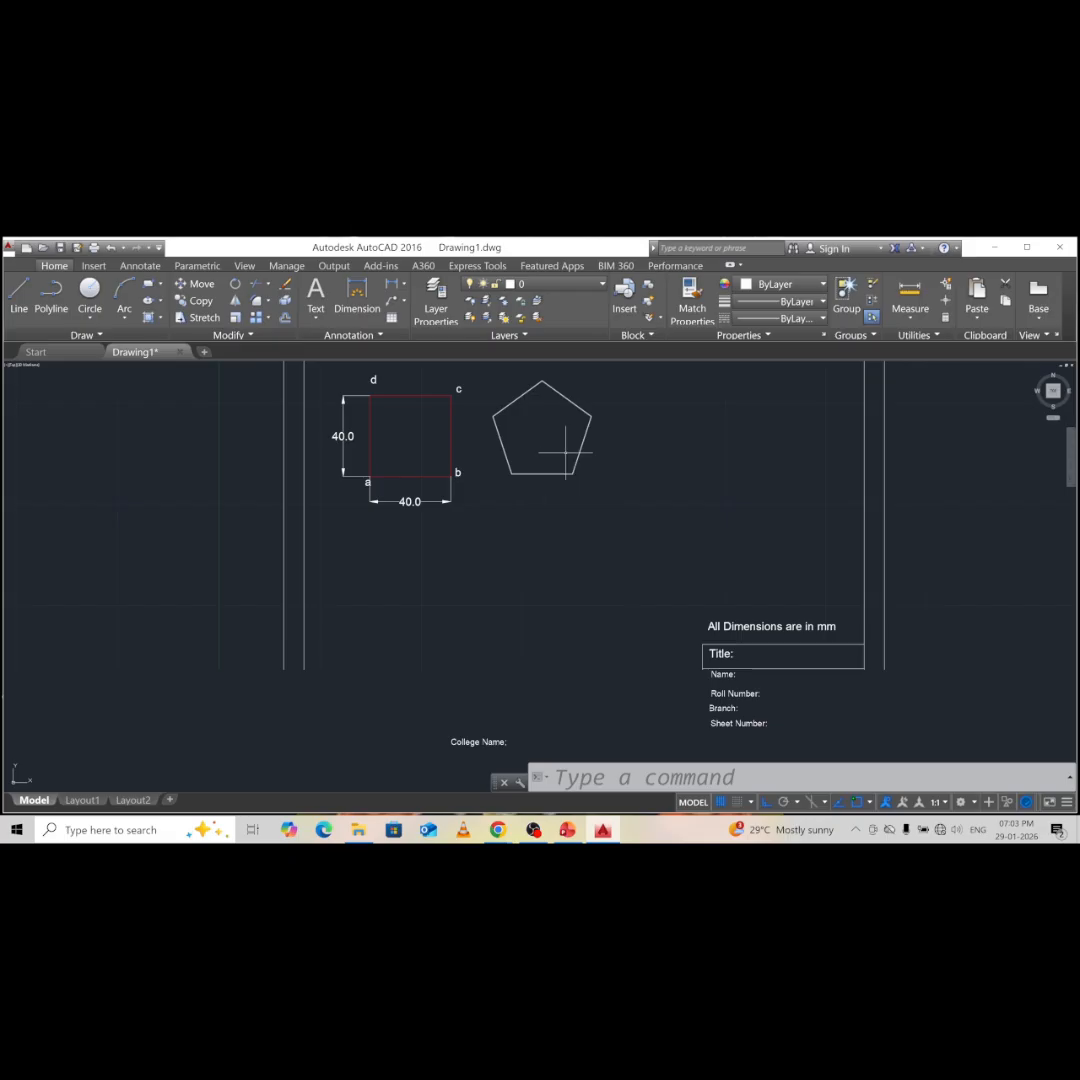
- Add a linear dimension to the pentagon's horizontal base edge, placing the dimension line just below it
click(613, 776)
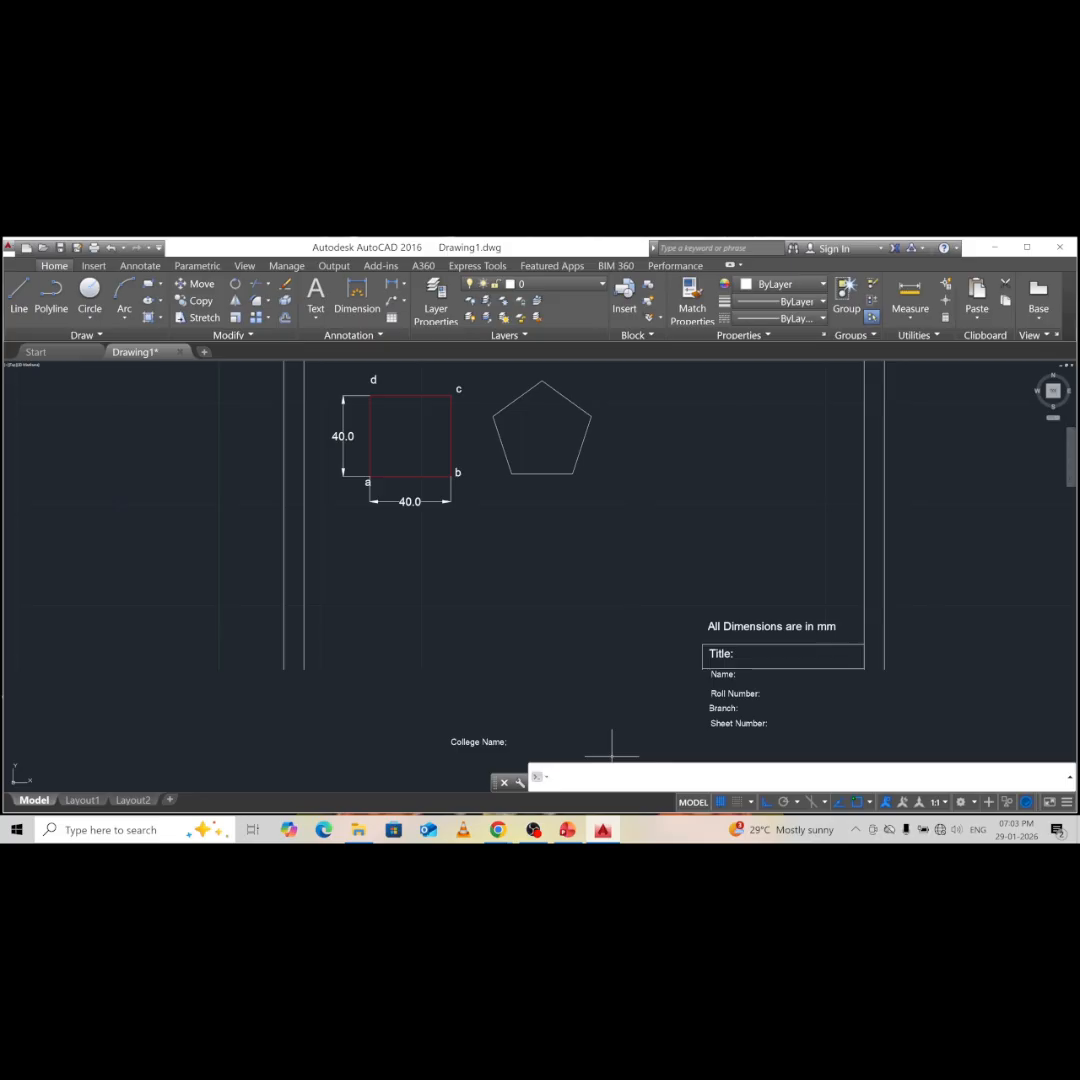
text(dli)
key(Return)
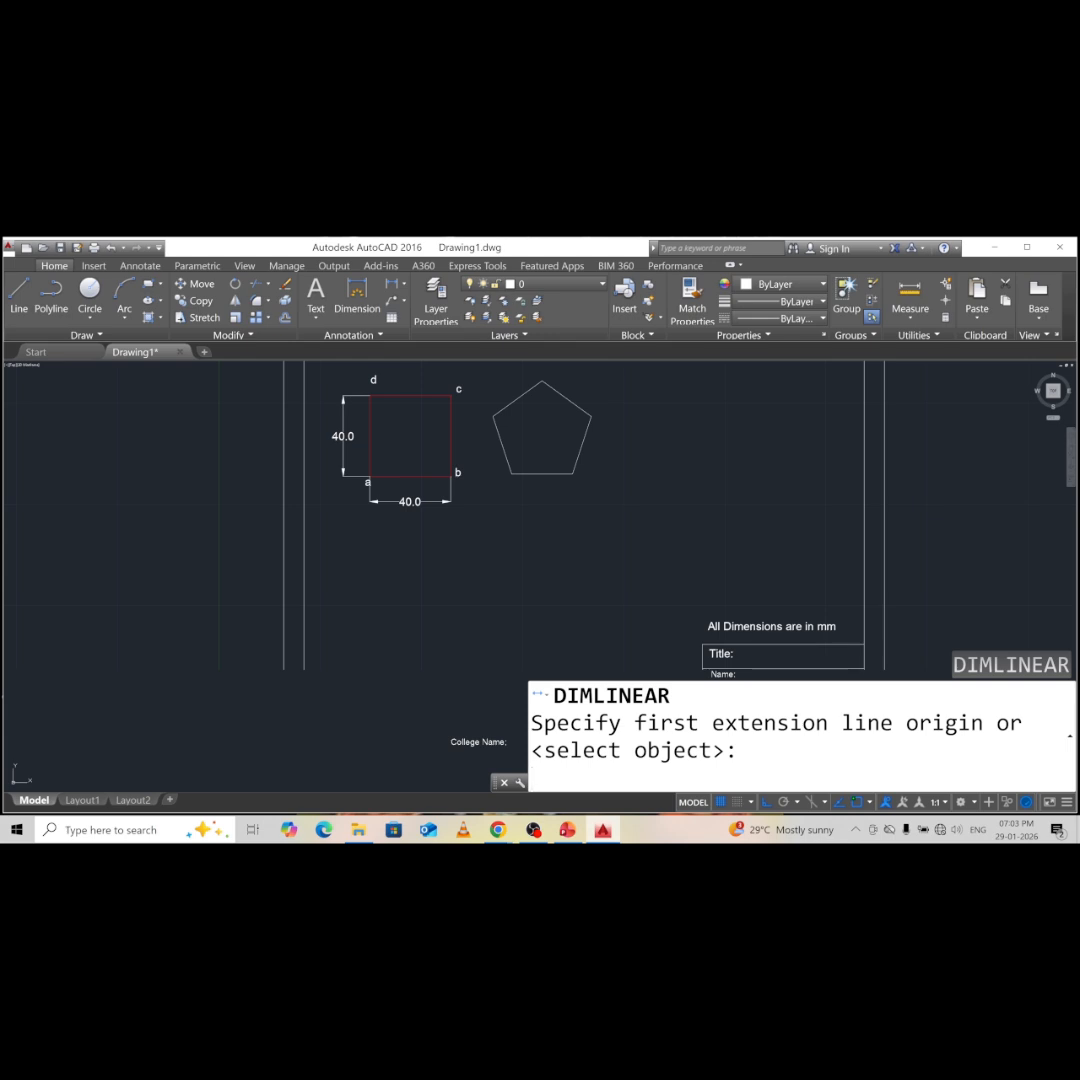
click(511, 473)
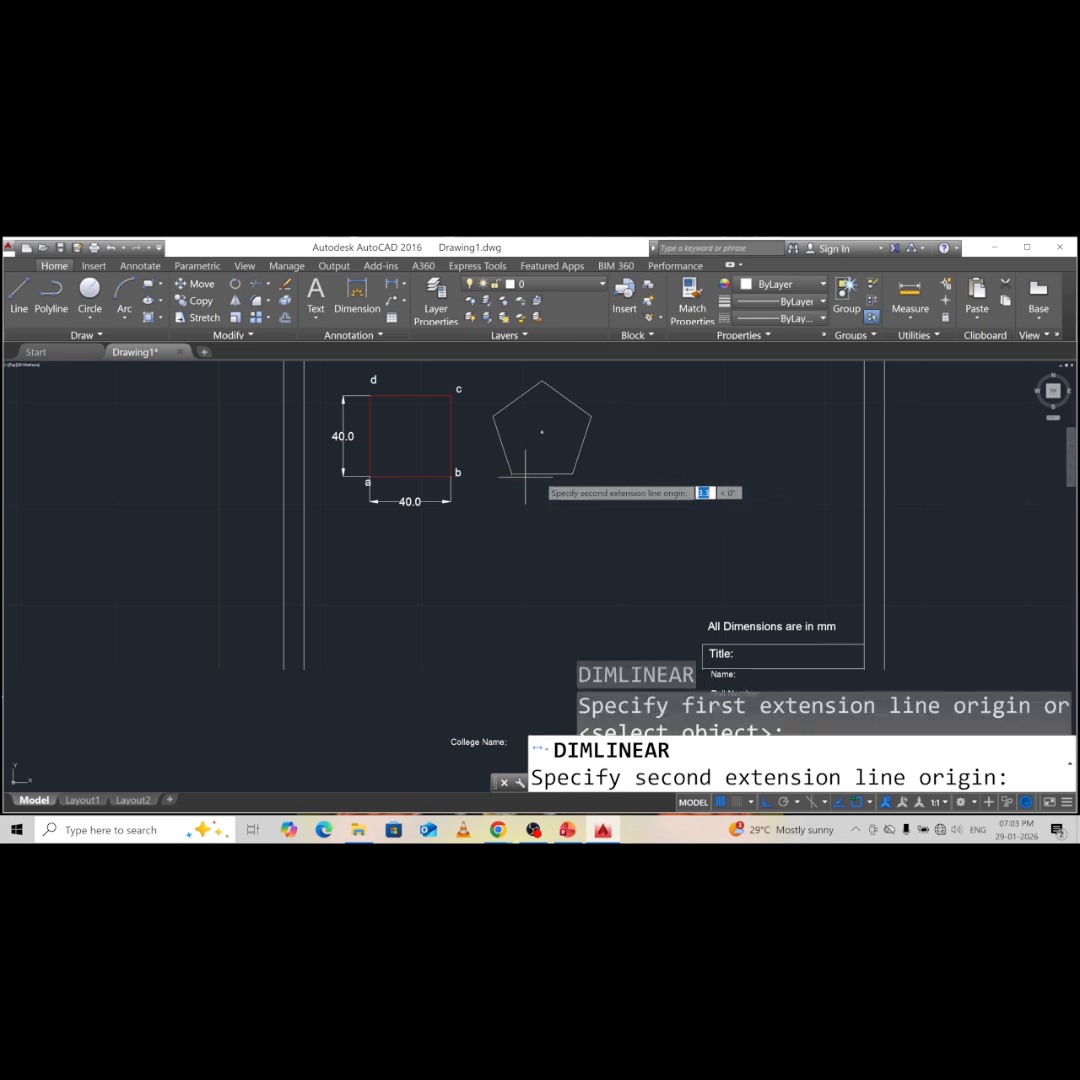
click(573, 473)
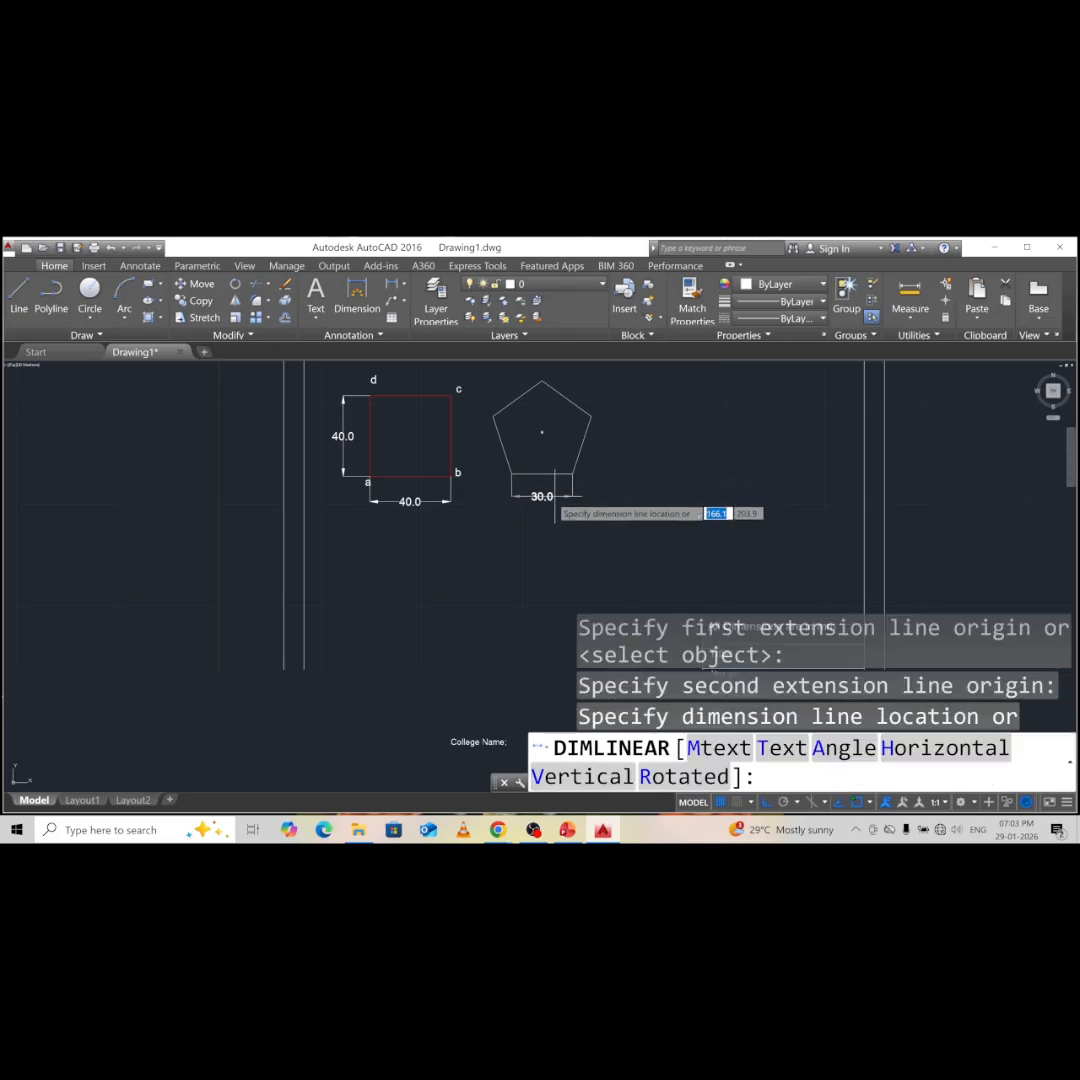
click(580, 500)
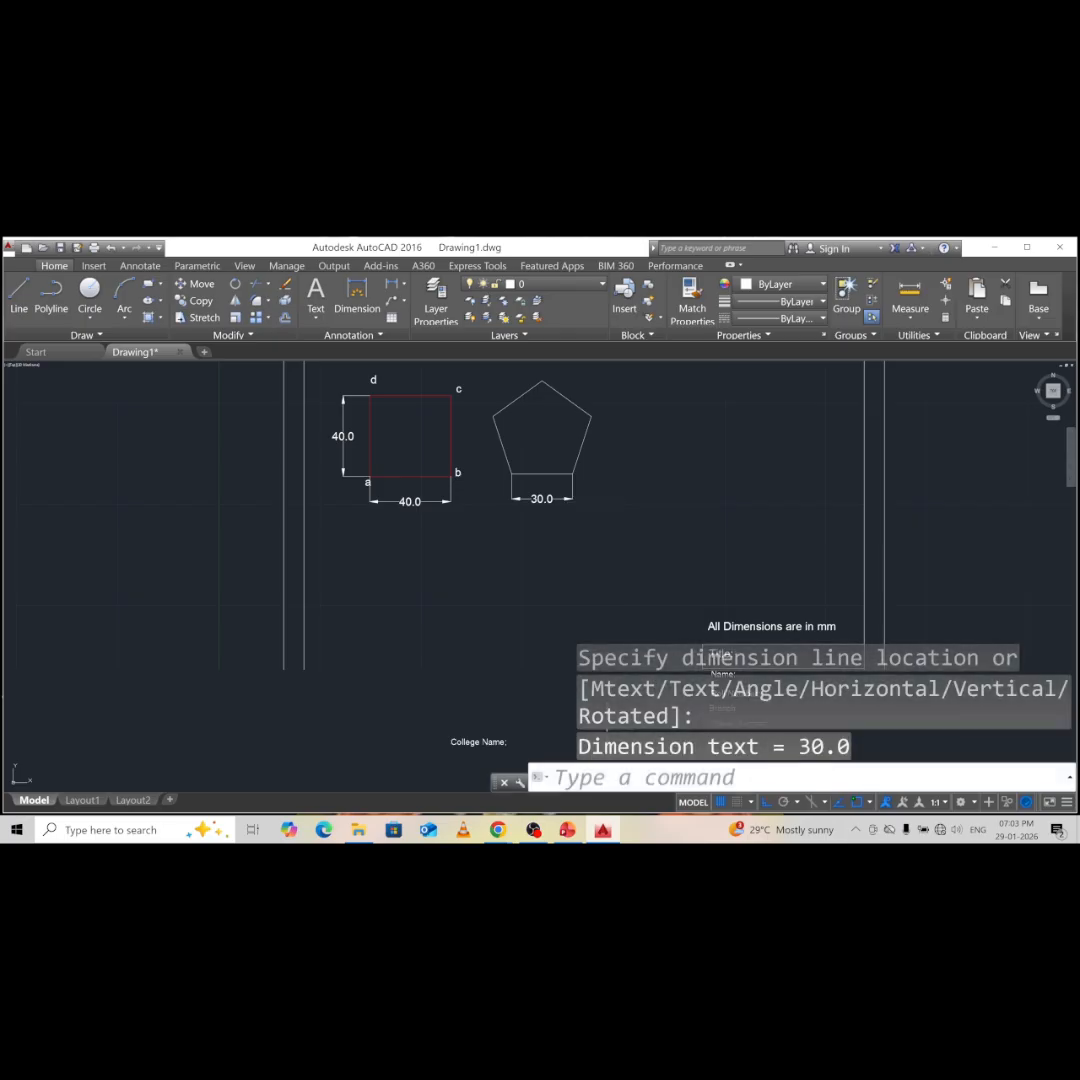
- Start single-line text with height 4 and rotation 0, and label the pentagon's lower-left corner a
click(645, 777)
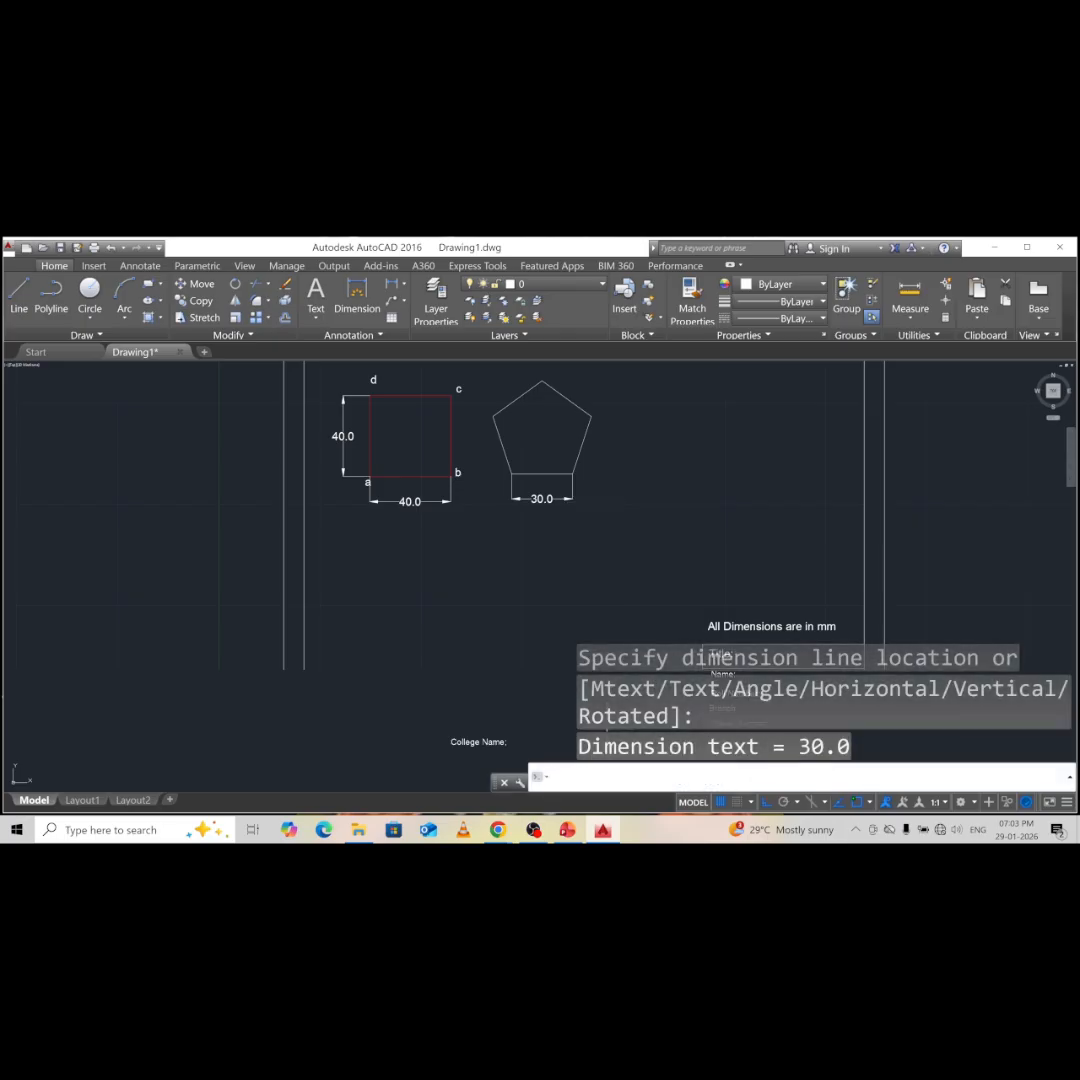
text(text)
key(Return)
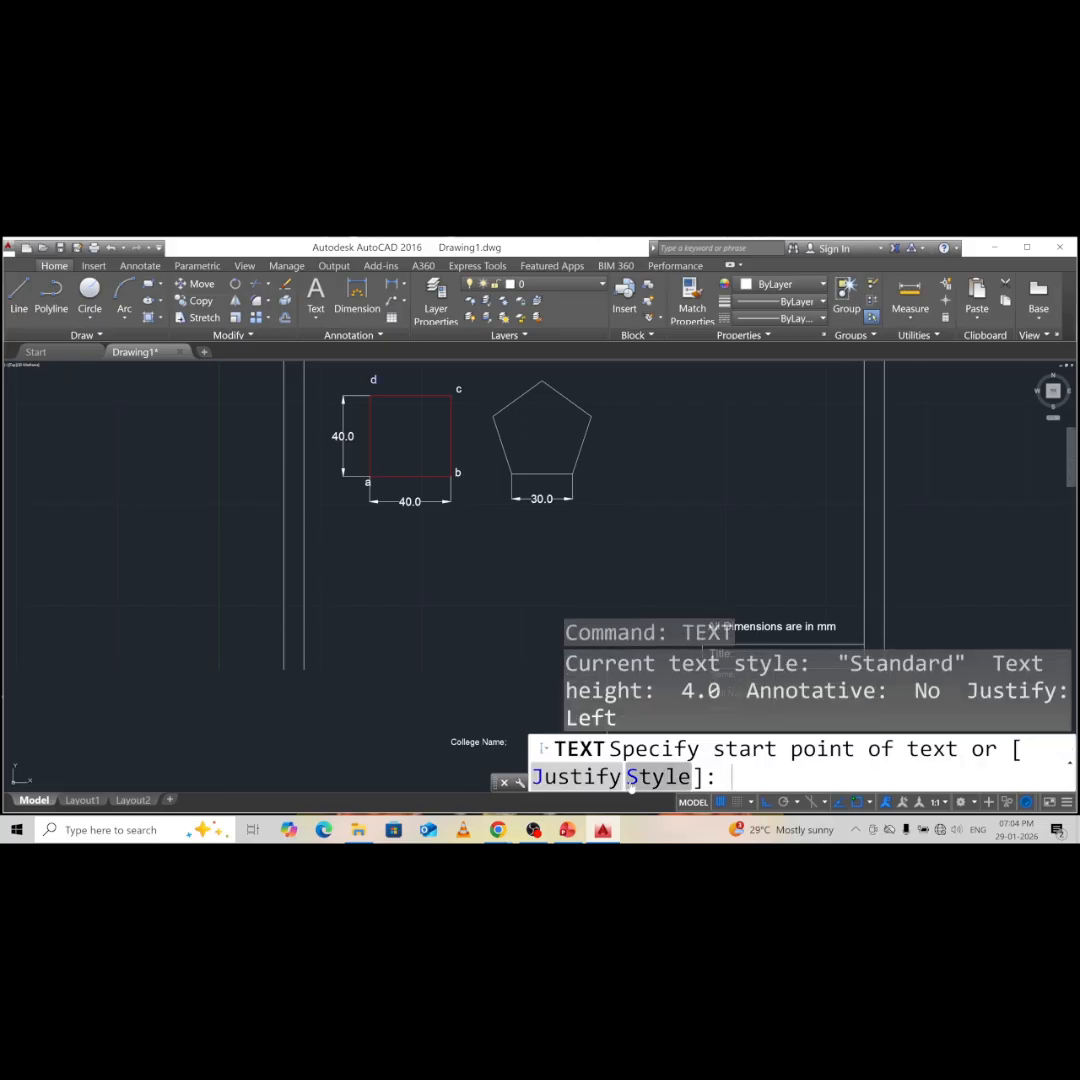
click(505, 478)
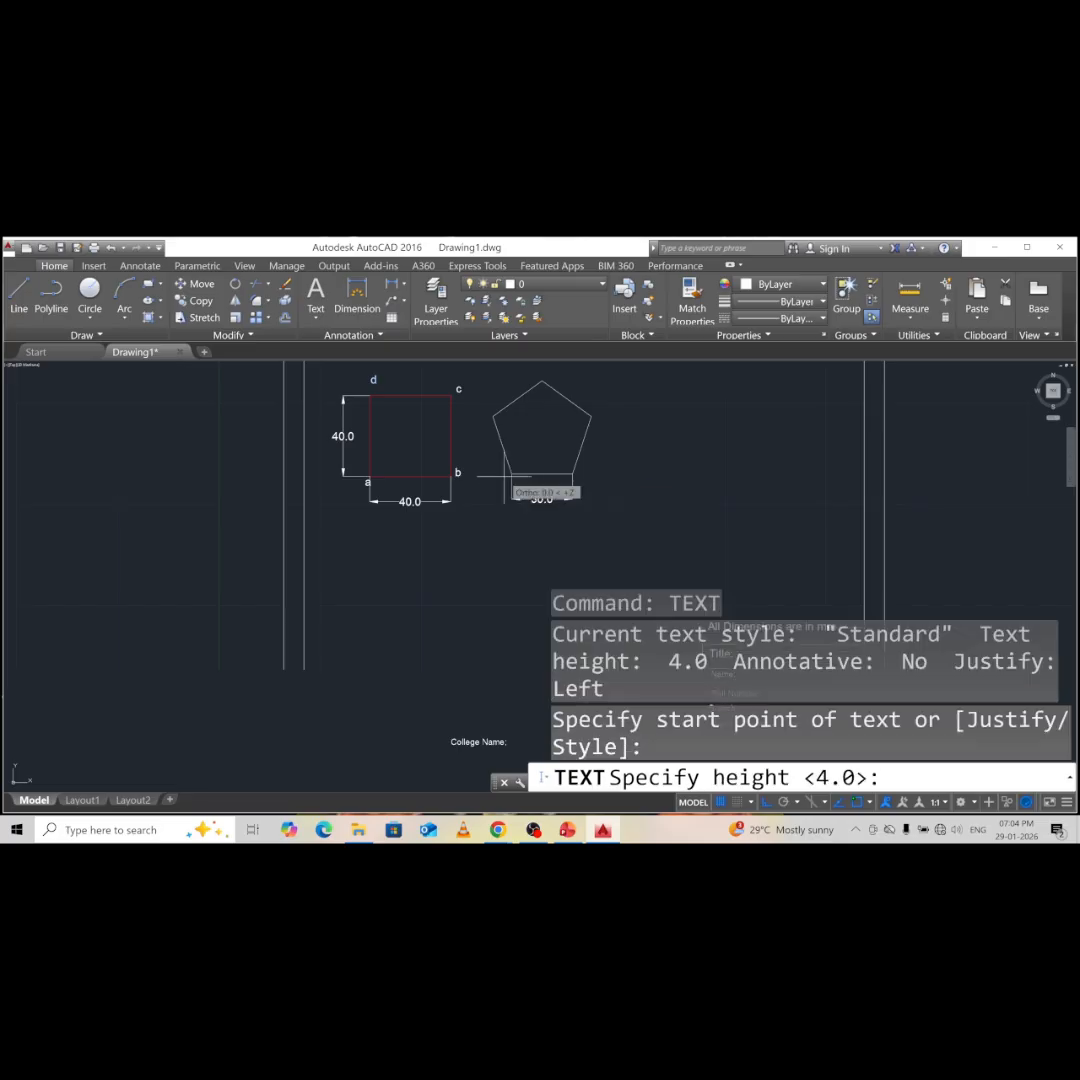
text(4)
key(Return)
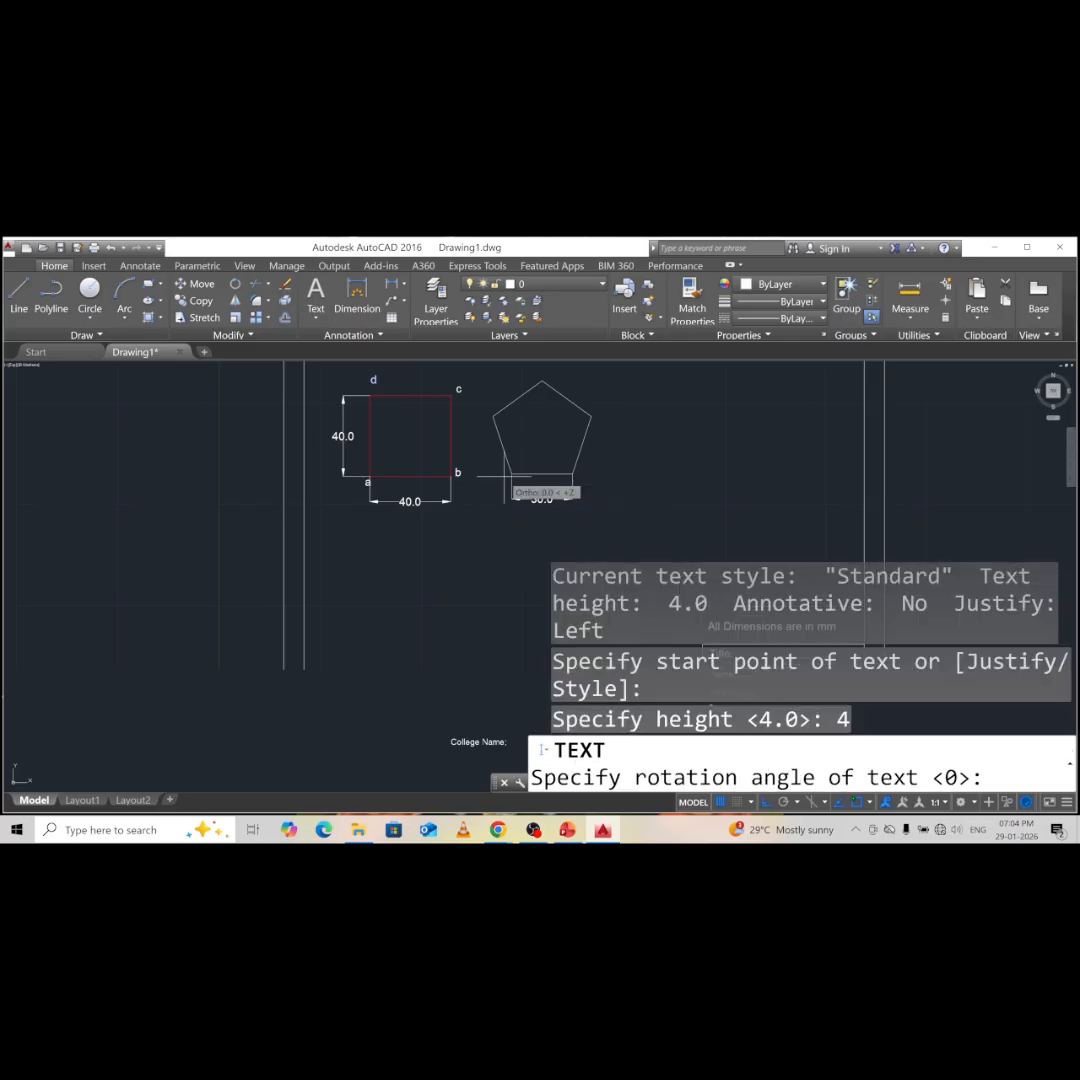
key(Return)
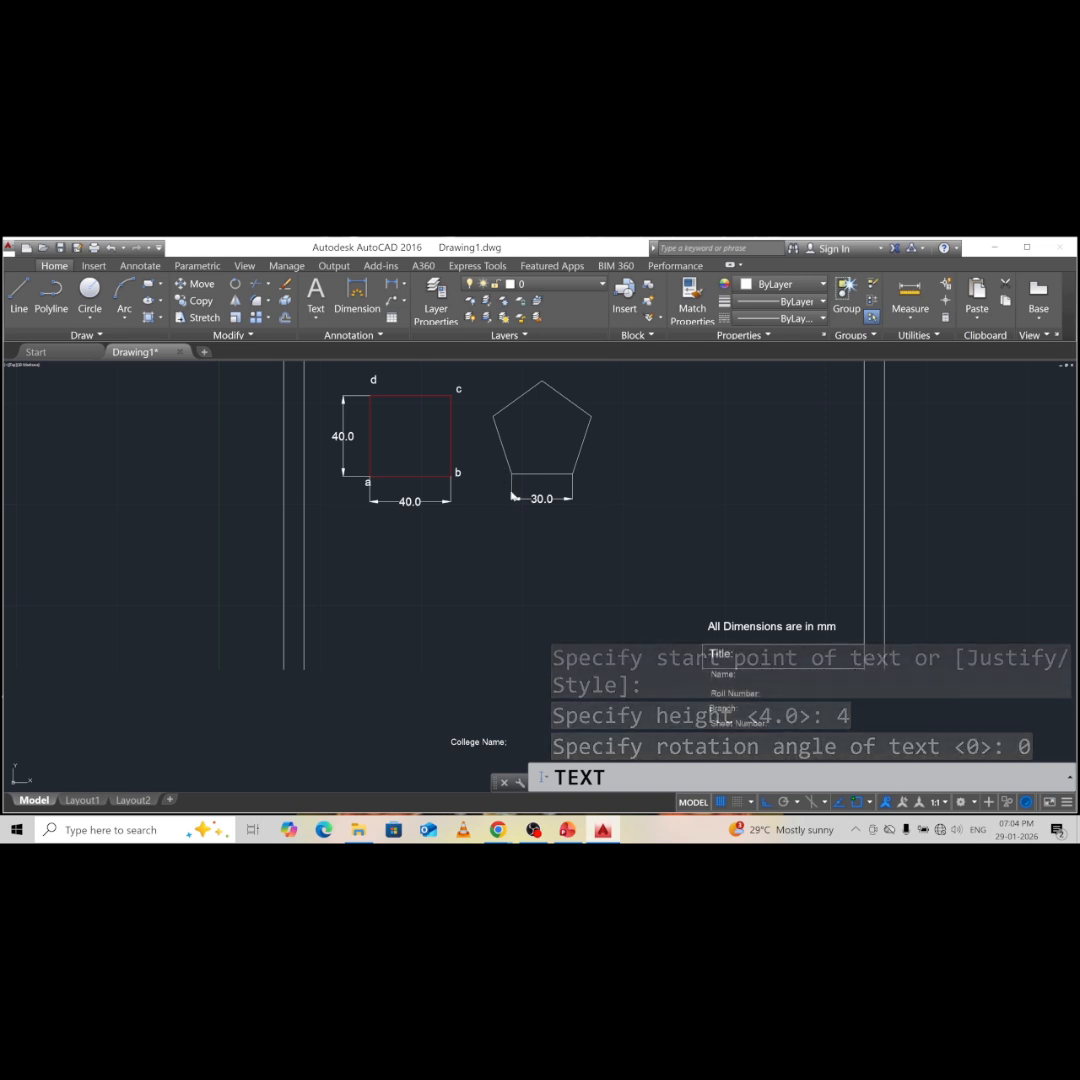
text(a)
- Label the pentagon's remaining corners b, c, d and e counterclockwise from the lower-right corner, and finish the text
click(577, 475)
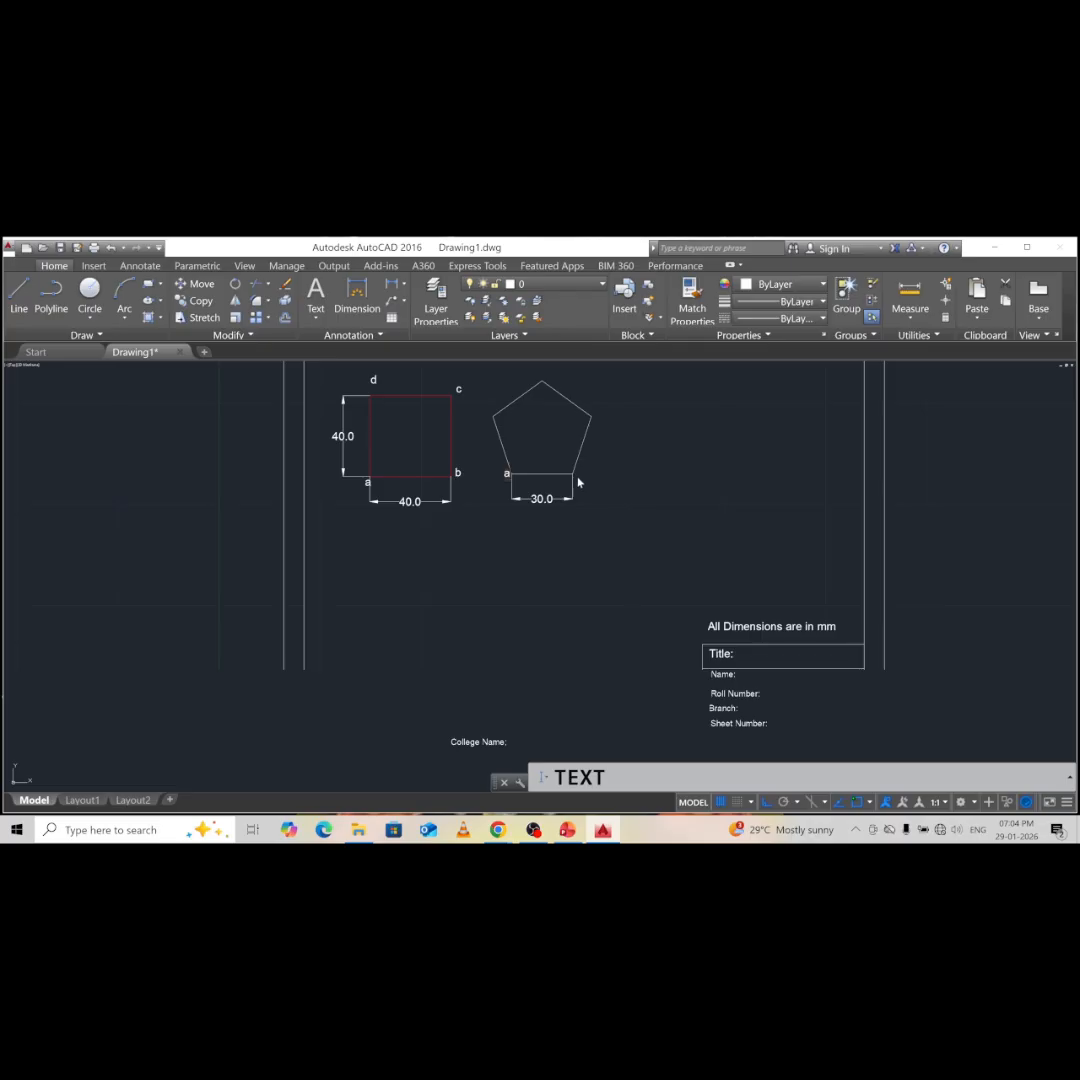
text(b)
click(600, 416)
text(c)
click(552, 373)
text(d)
click(490, 410)
text(e)
key(Return)
click(694, 510)
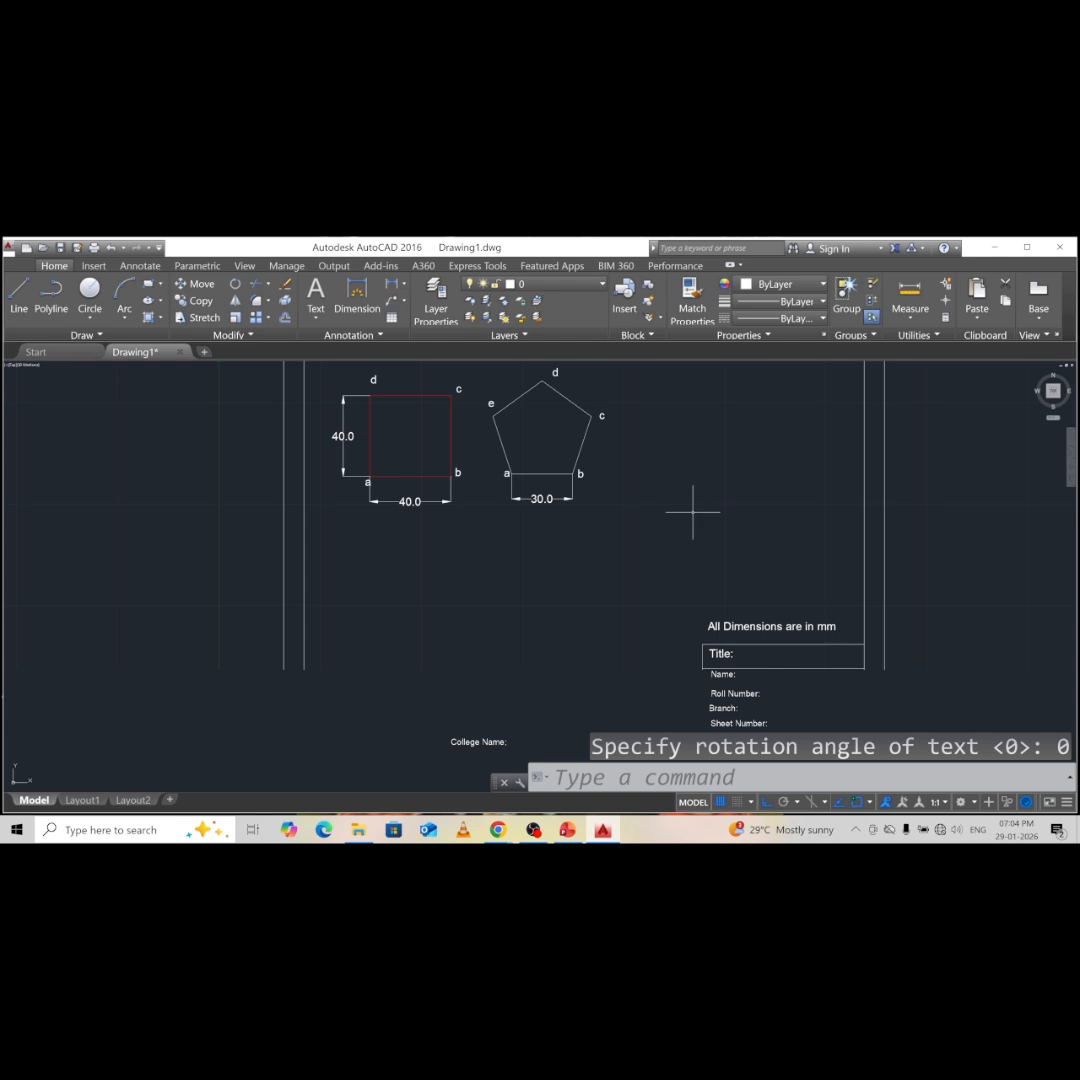
- Draw a 6-sided polygon by Edge right of the pentagon with a horizontal 25 mm base edge, checking the side length on the PowerPoint slide
key(Return)
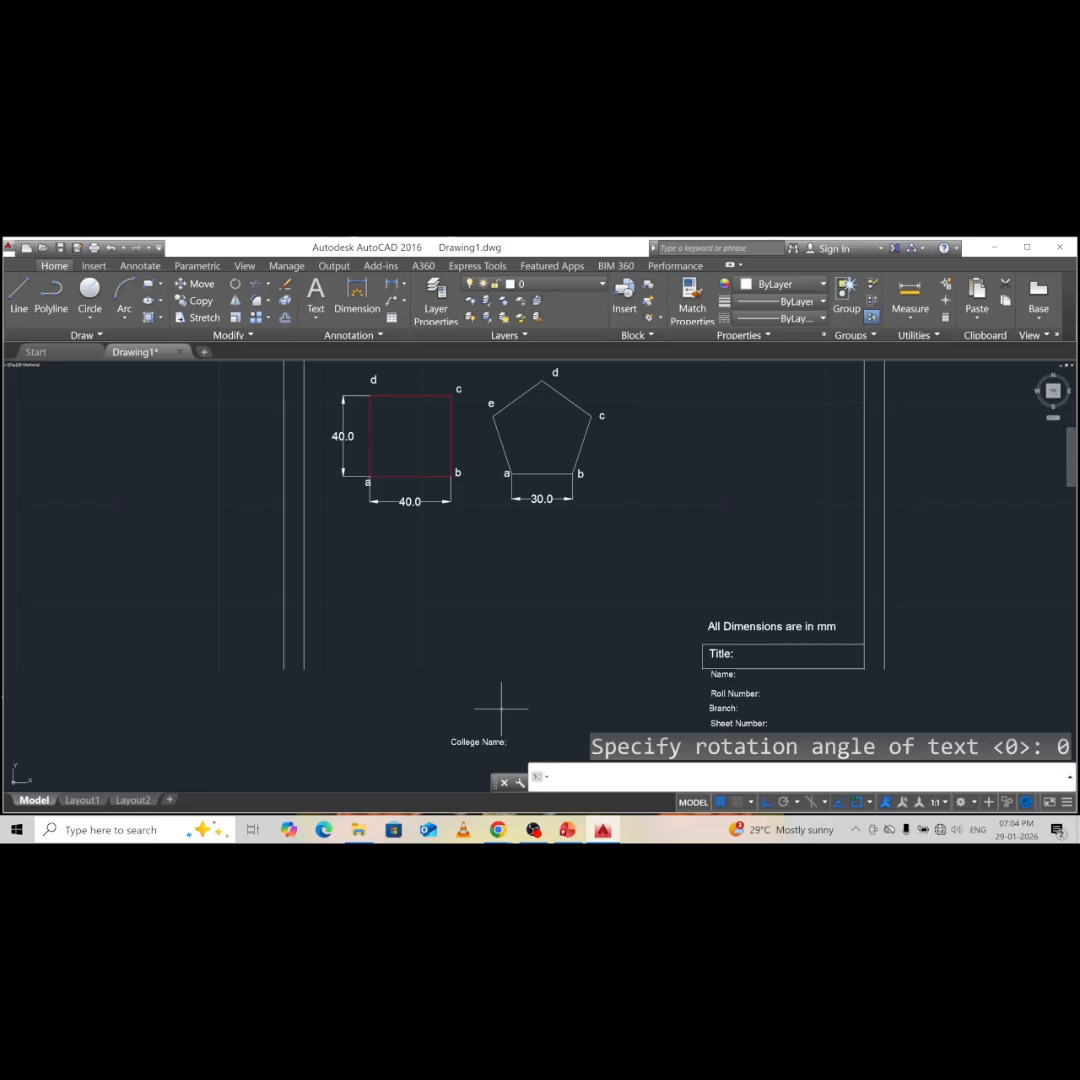
text(pol)
key(Return)
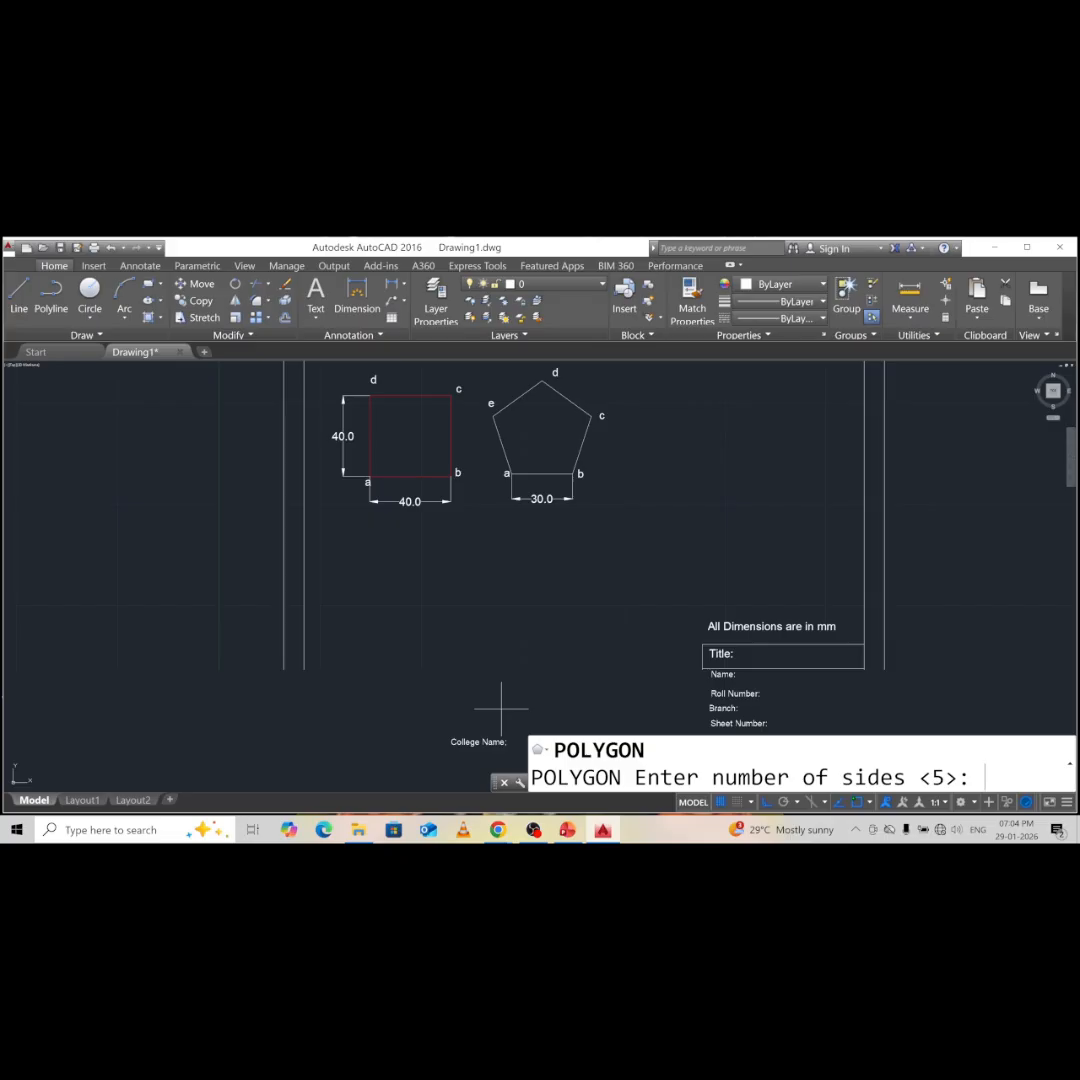
text(6)
key(Return)
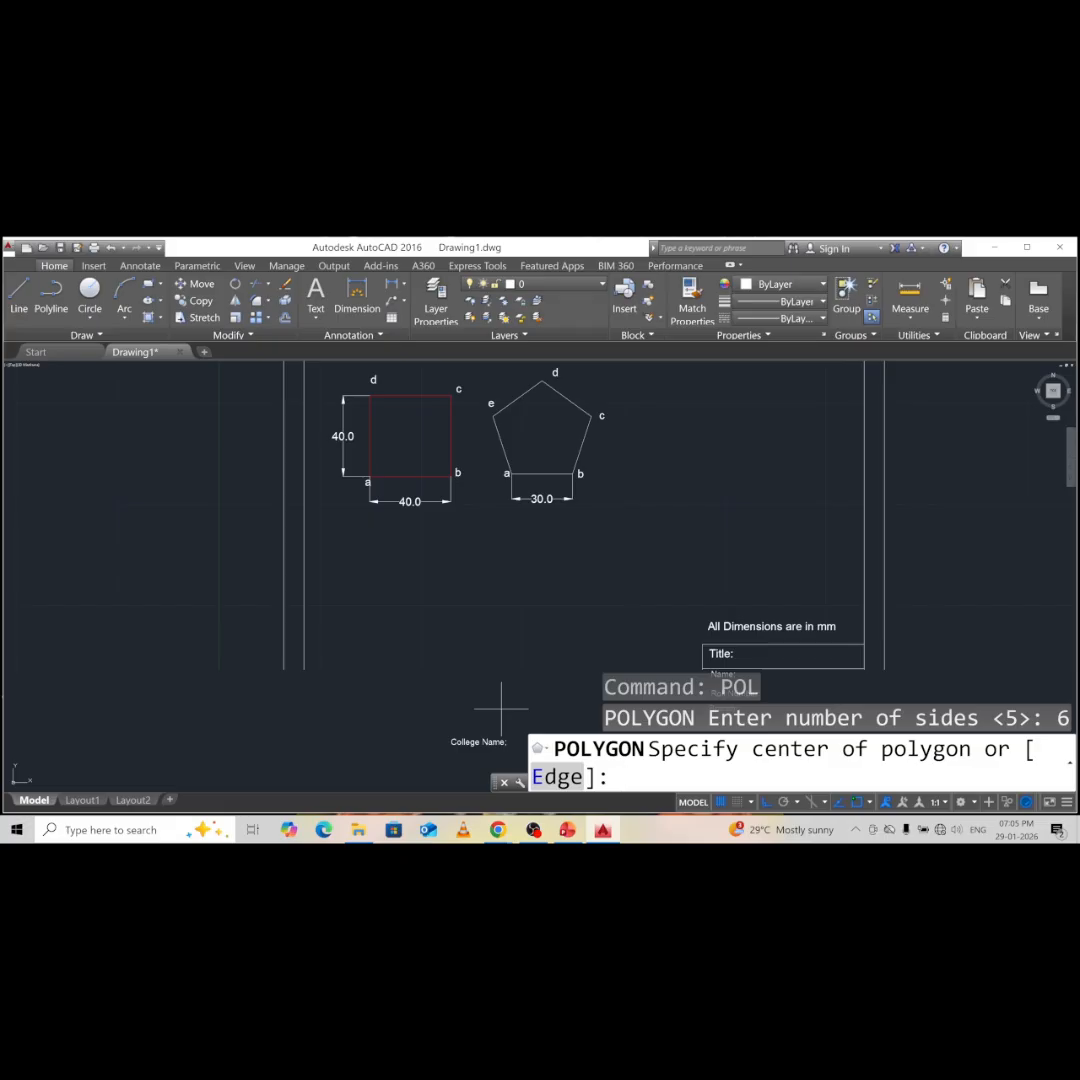
text(e)
key(Return)
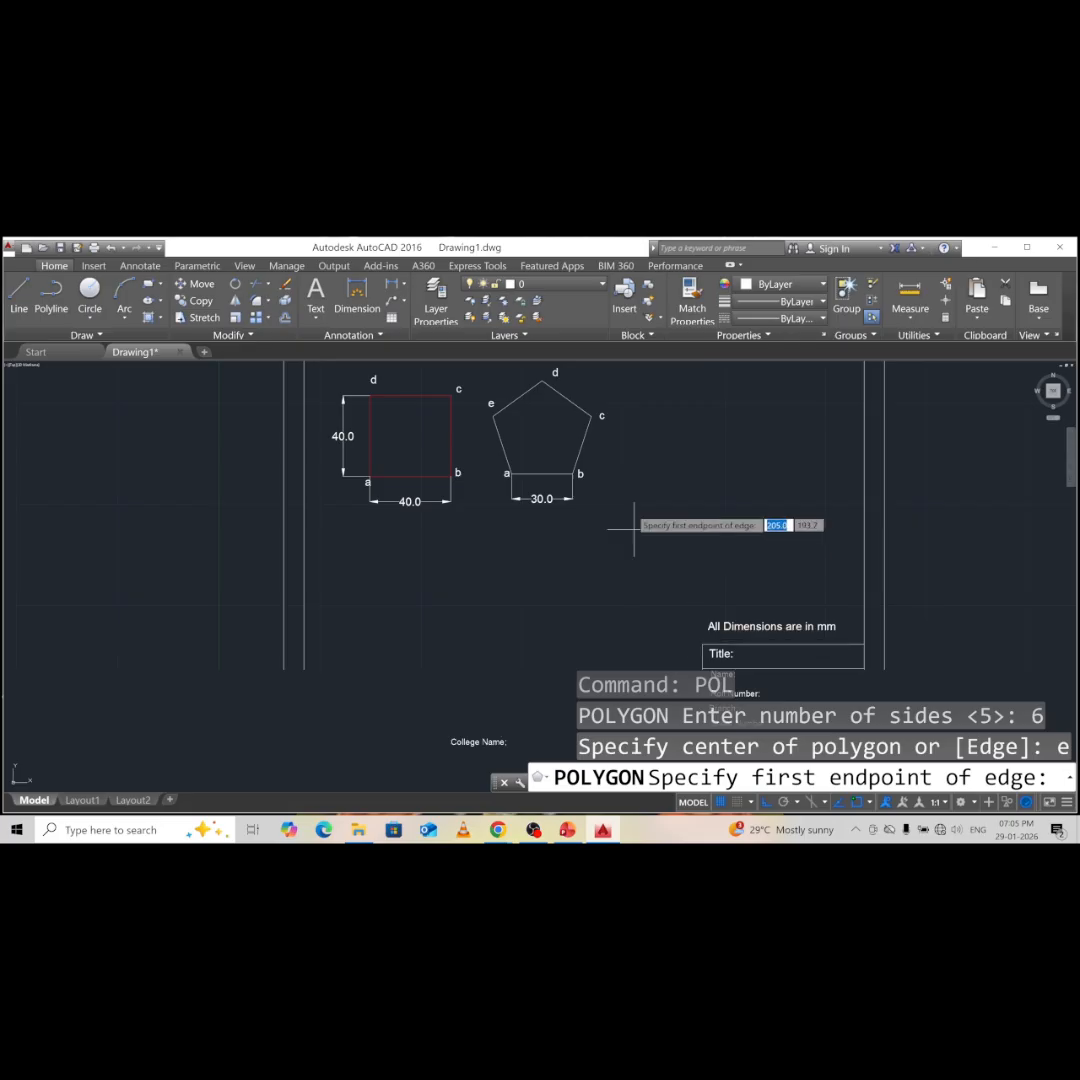
click(632, 479)
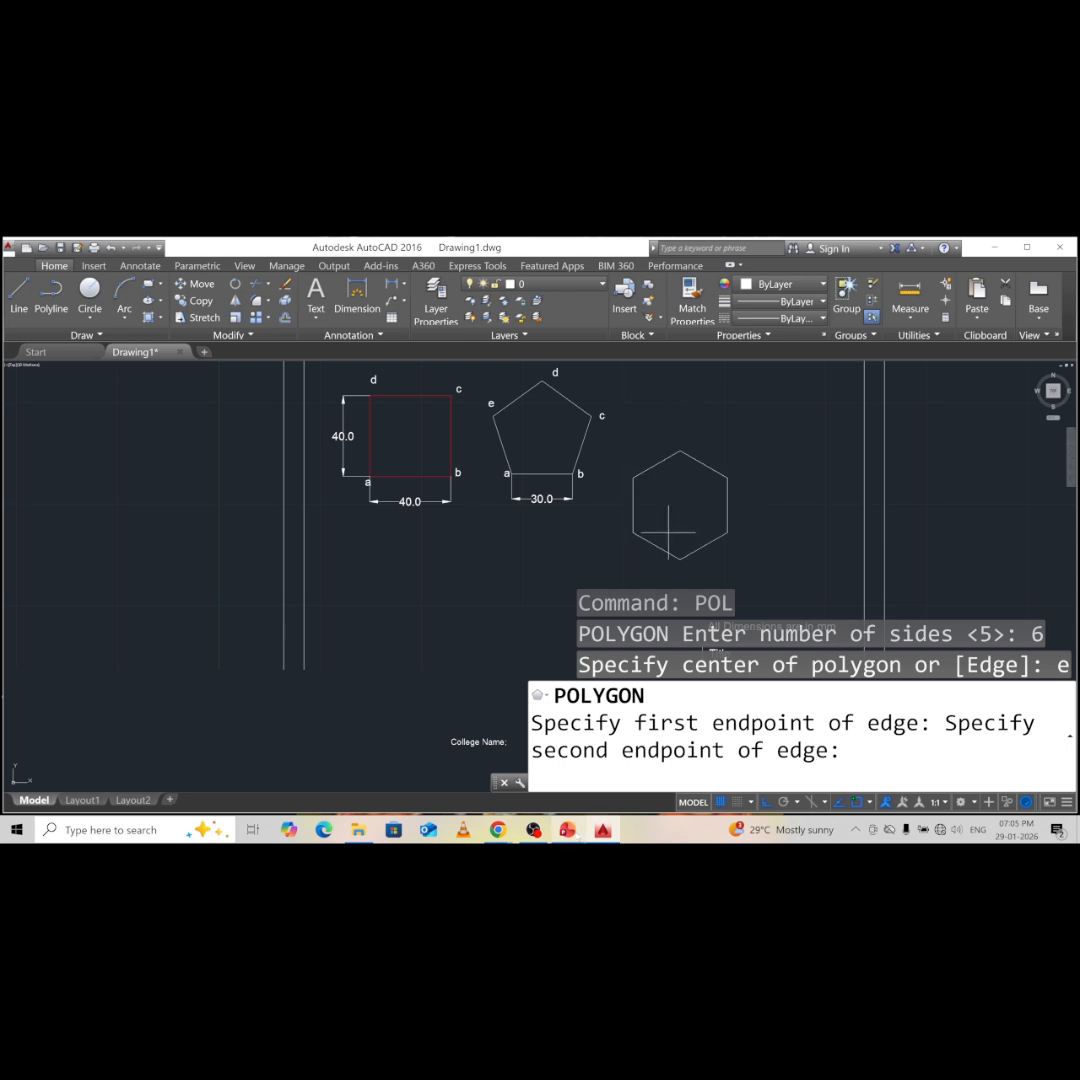
click(571, 833)
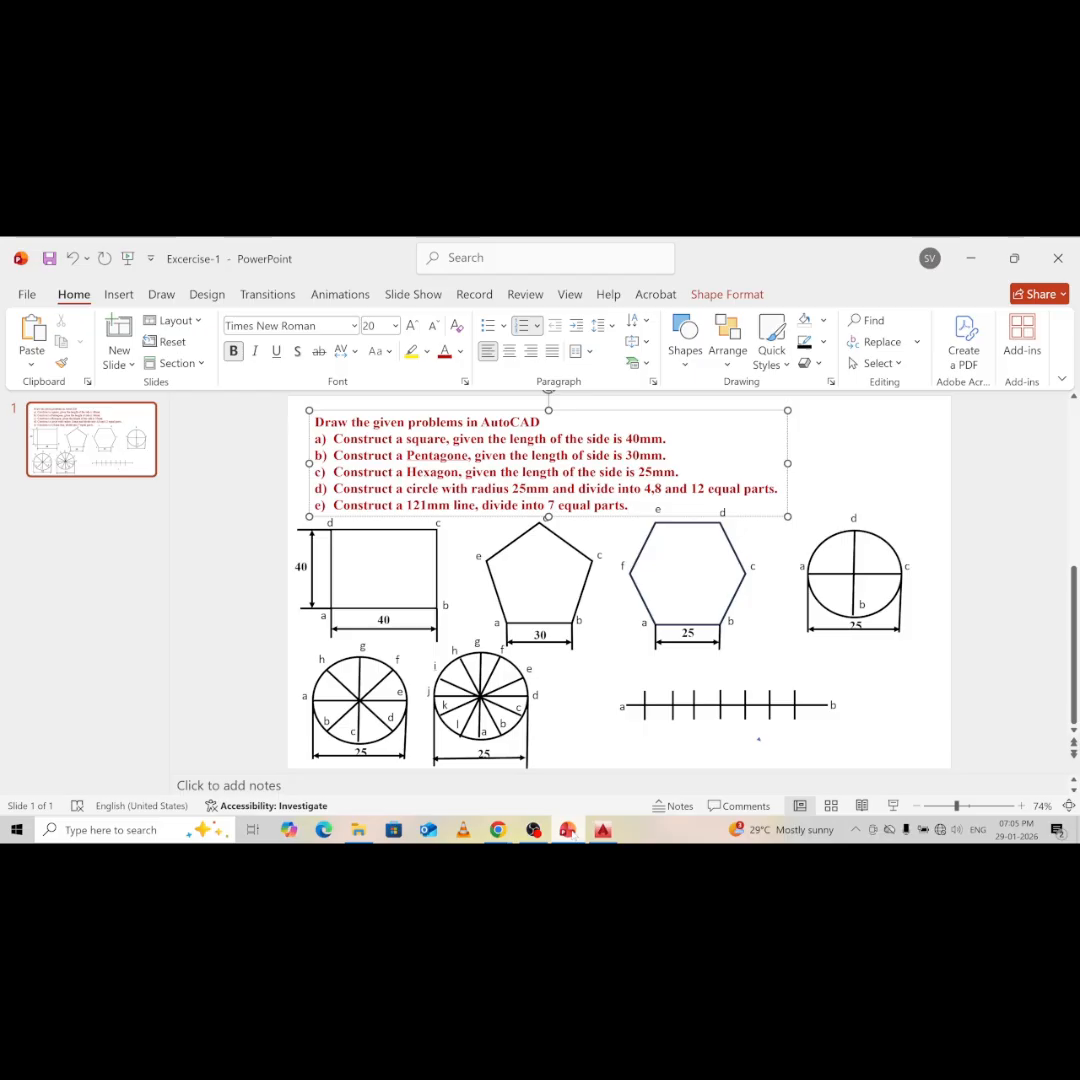
click(567, 833)
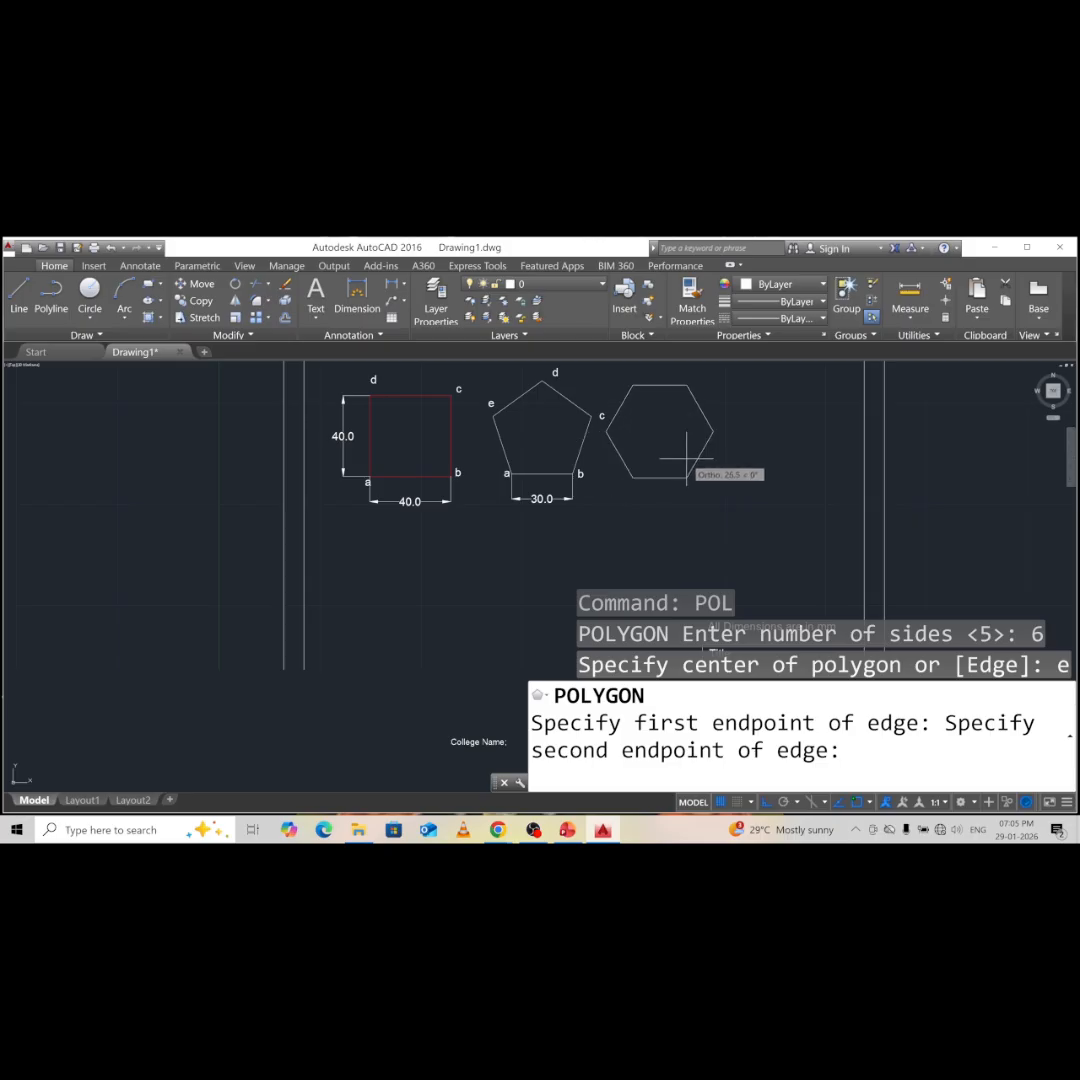
text(25)
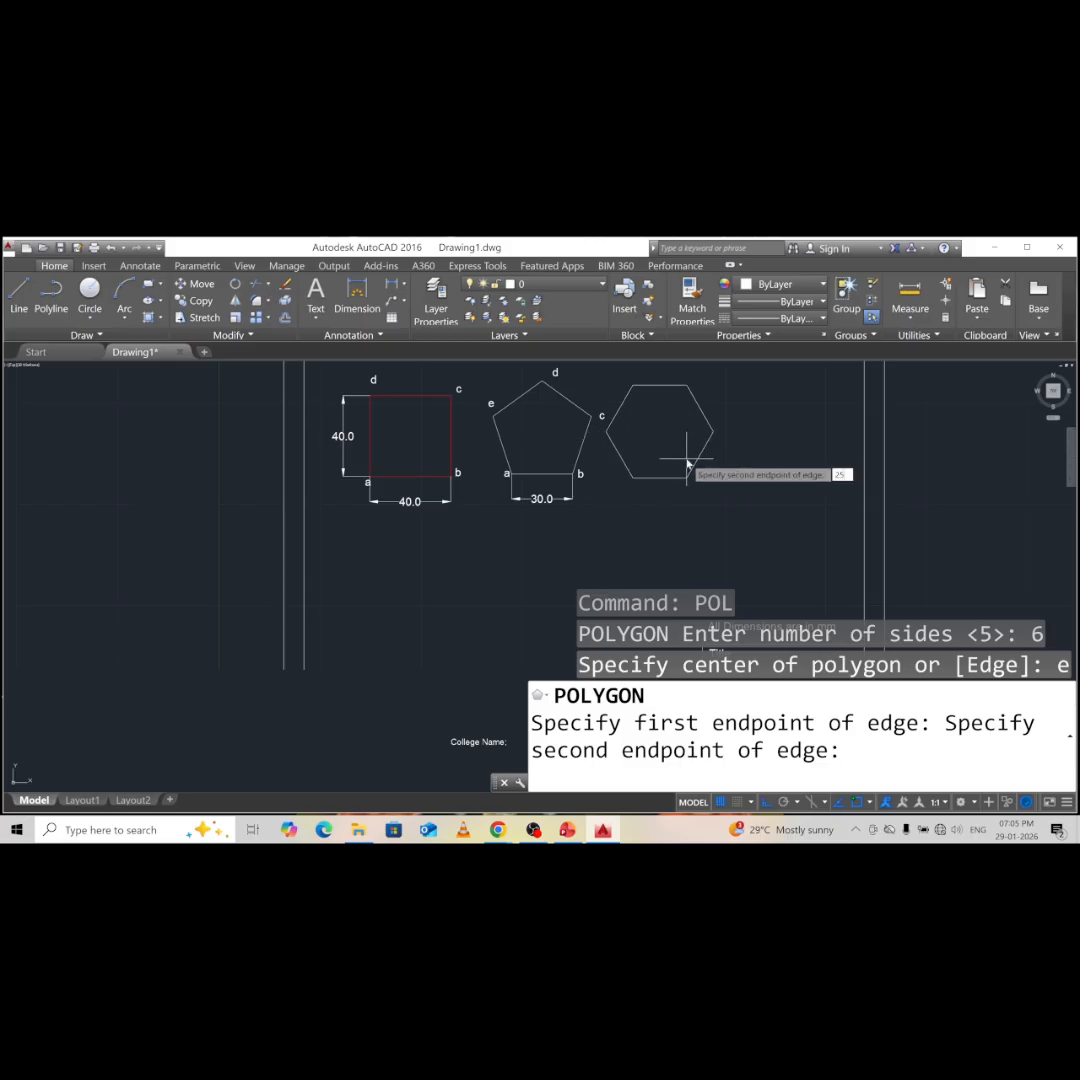
key(Return)
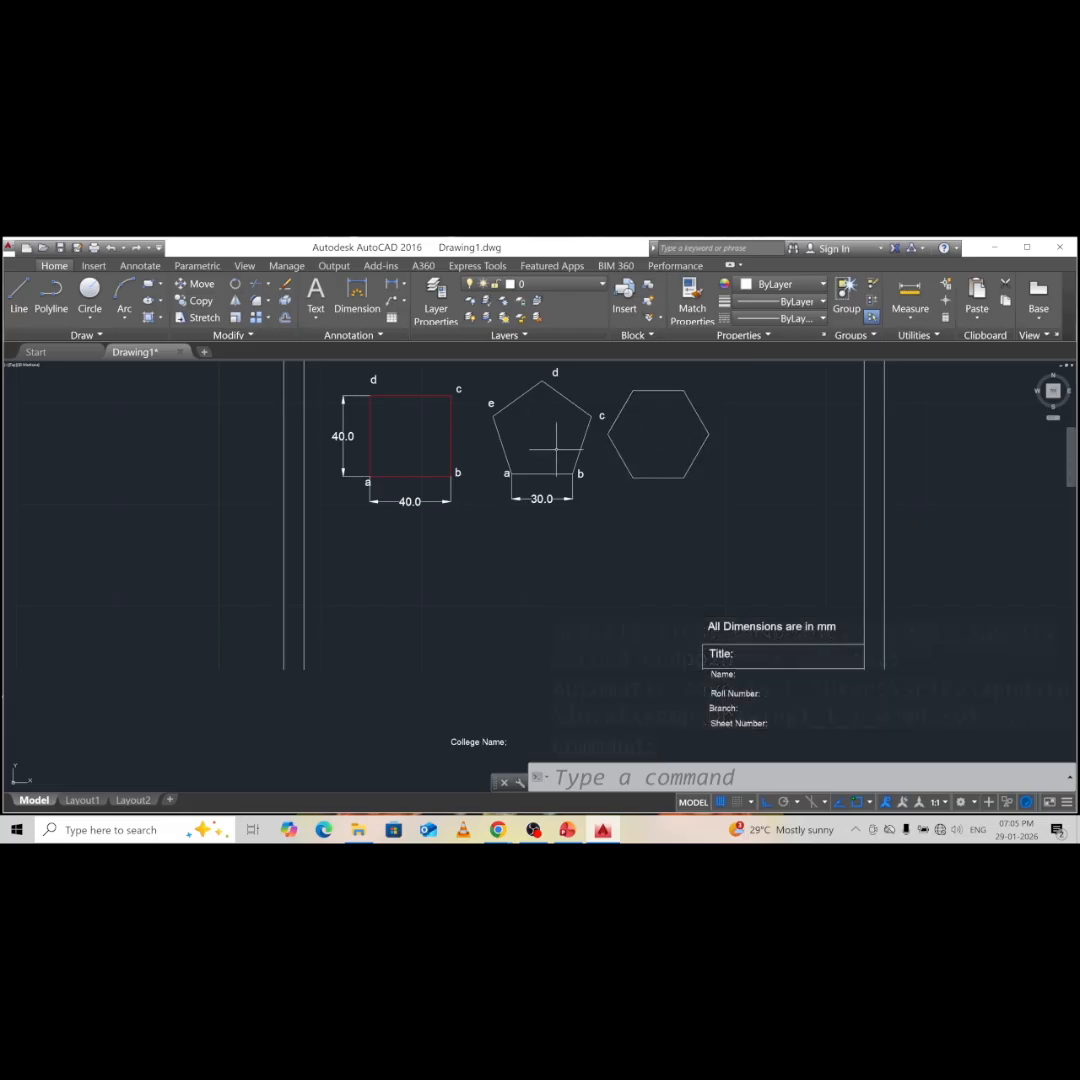
- Move the hexagon horizontally to the right, away from the pentagon, using its lower-left corner as the base point
click(617, 450)
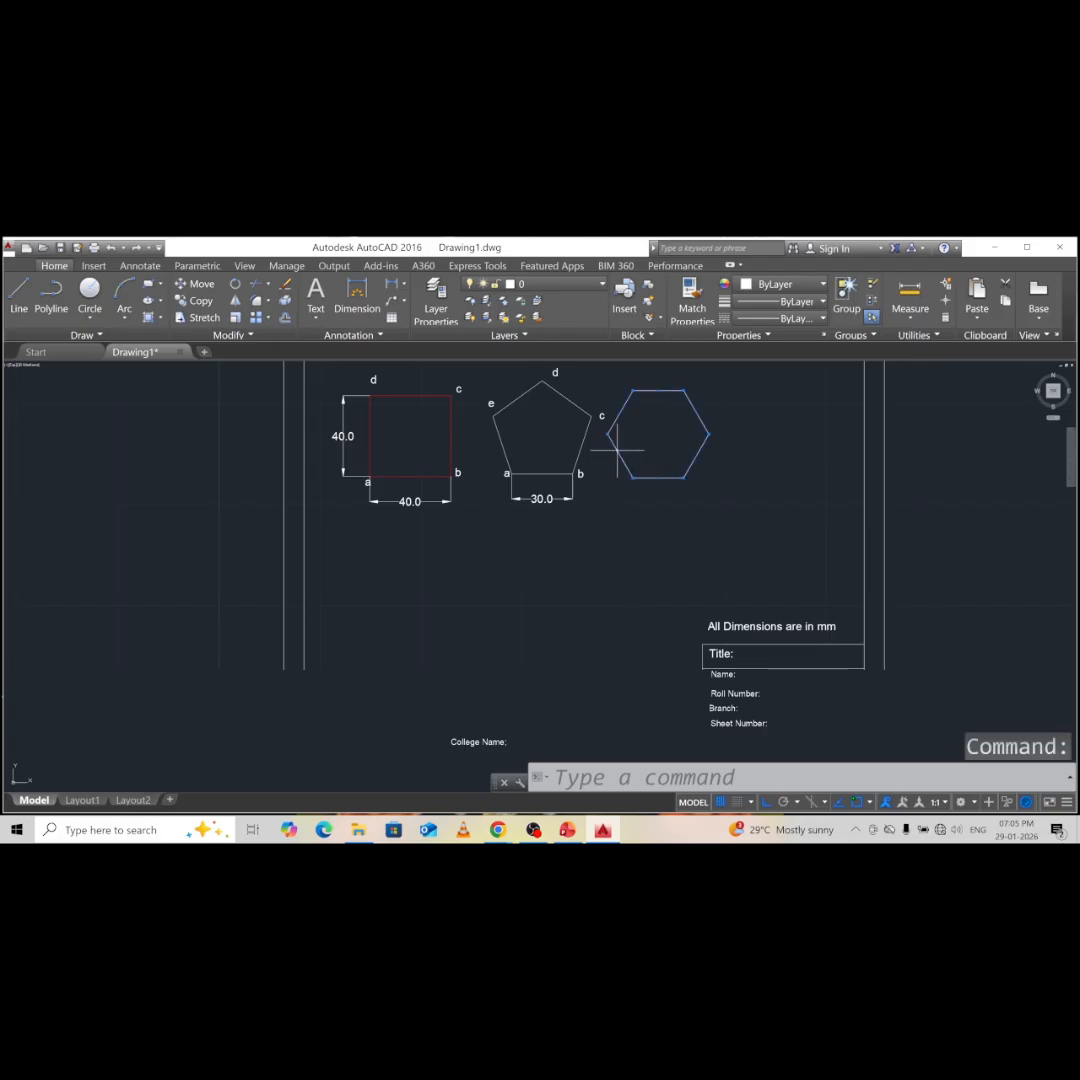
text(M)
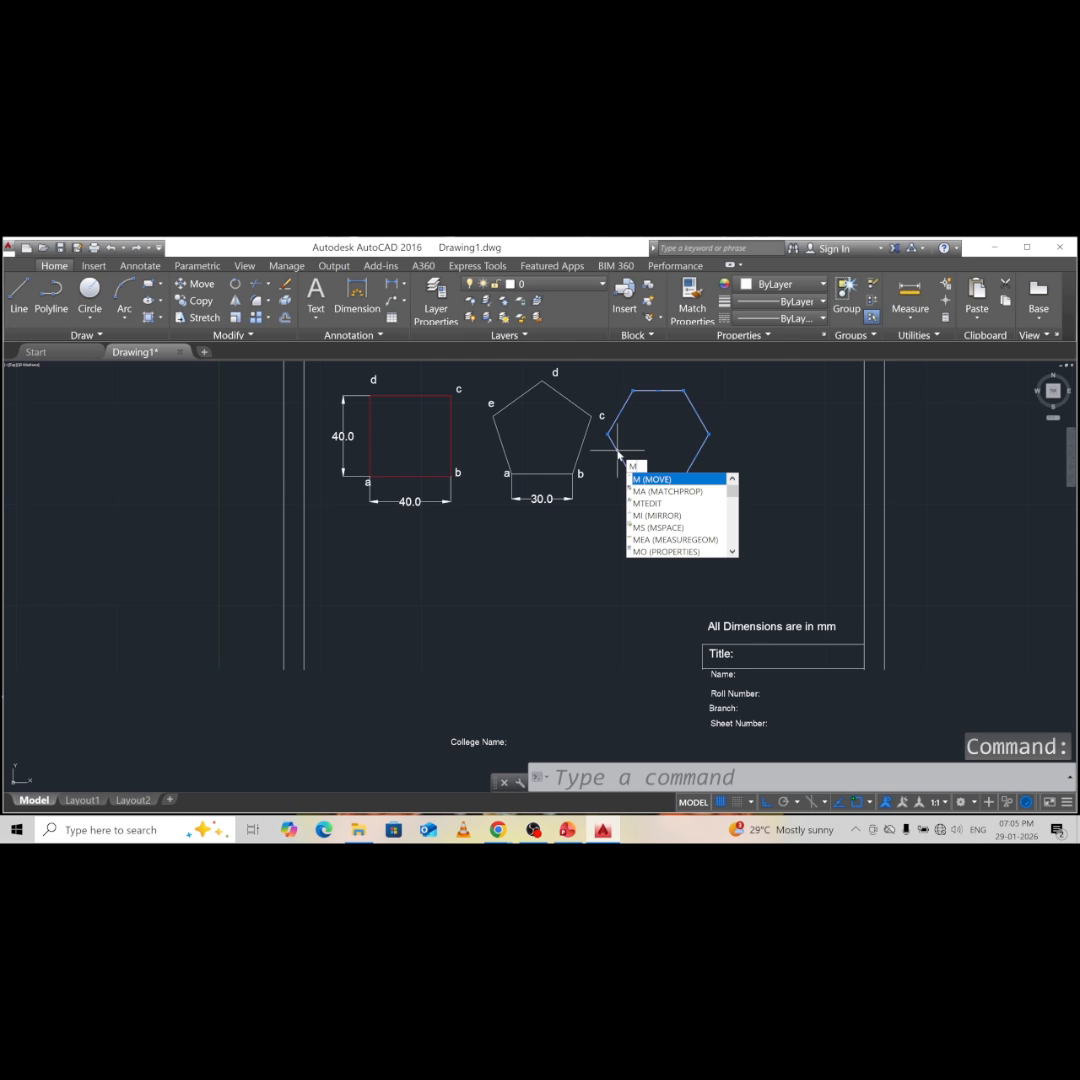
key(Return)
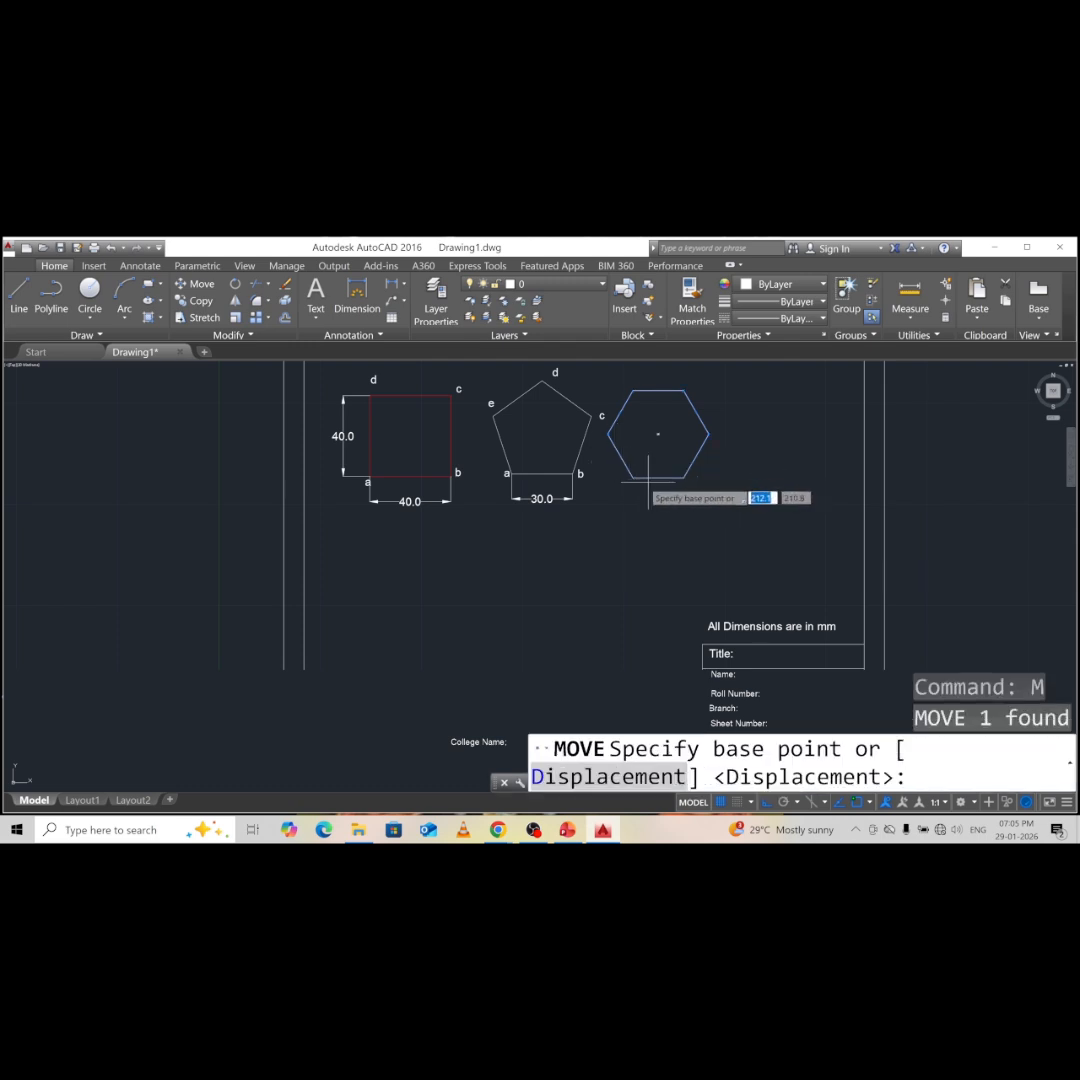
click(634, 480)
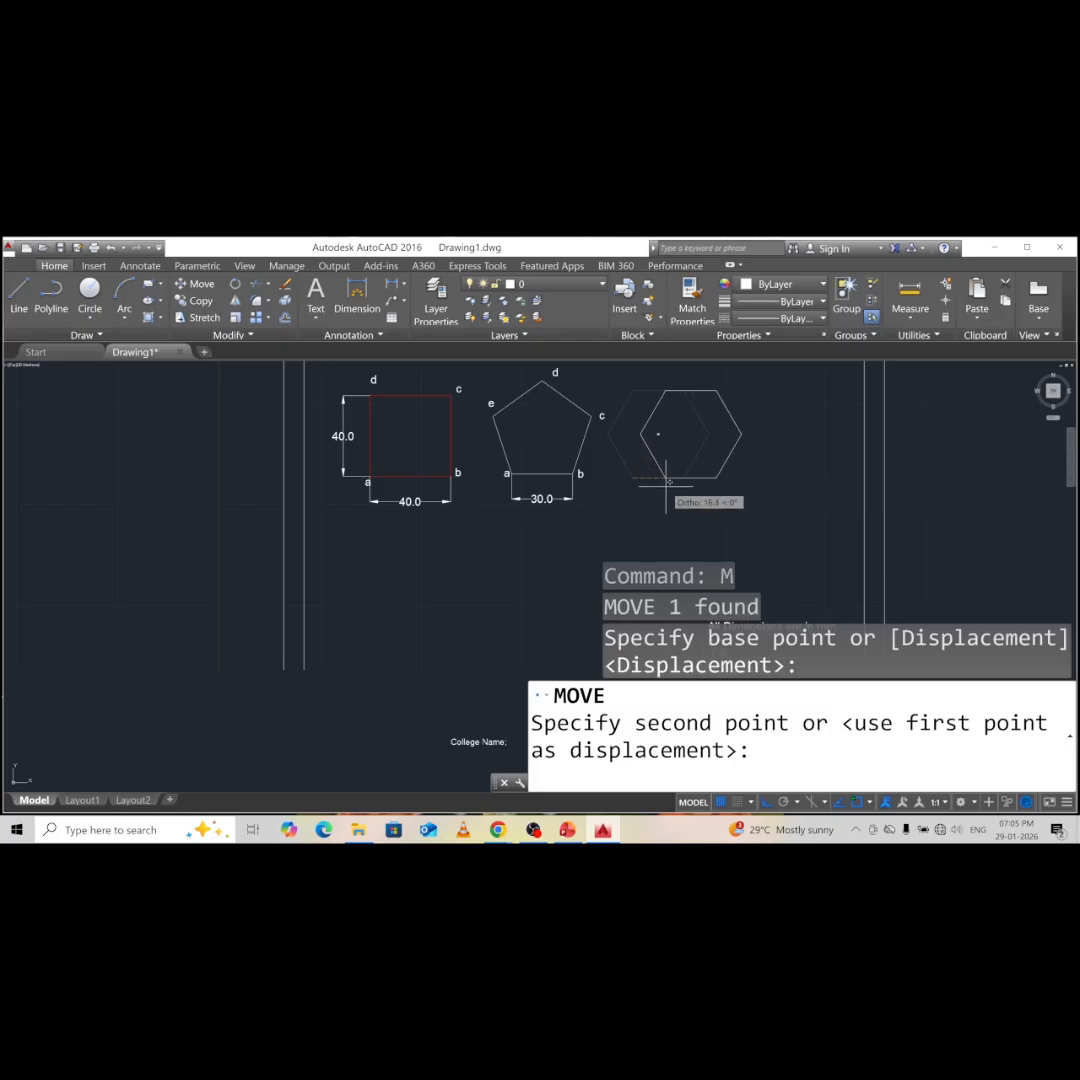
click(674, 481)
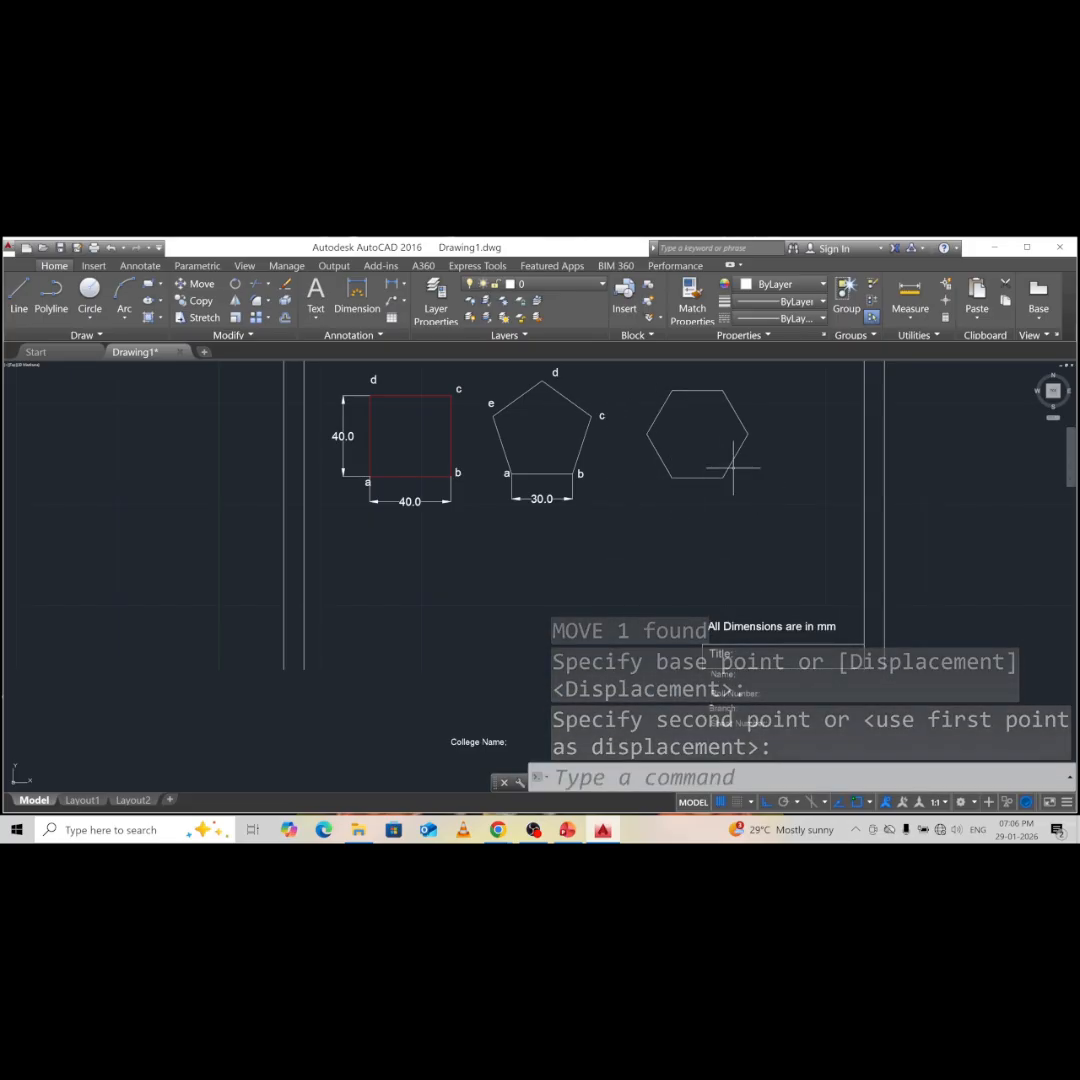
- Add a linear dimension to the hexagon's horizontal base edge, placing the dimension line just below it
click(655, 768)
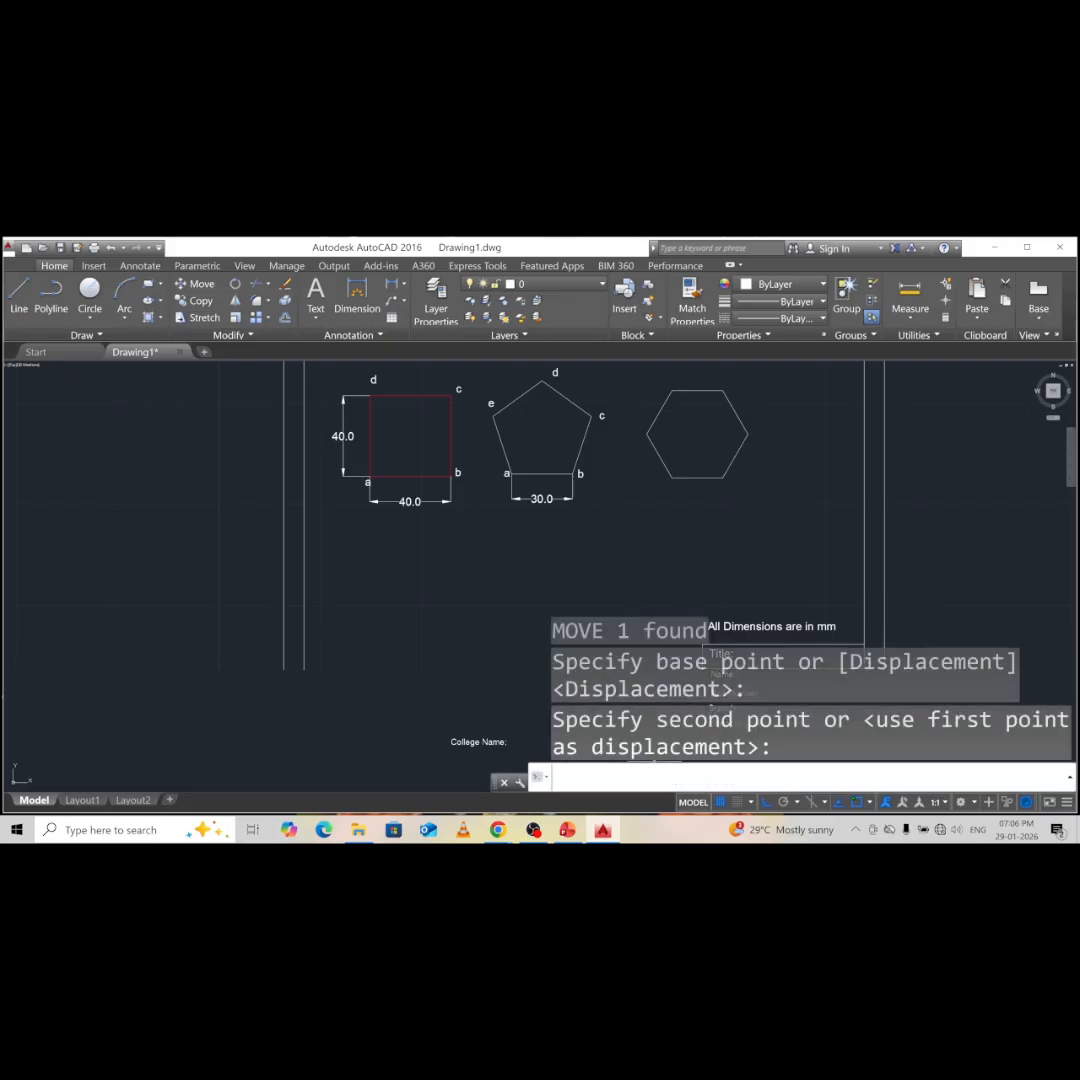
text(dli)
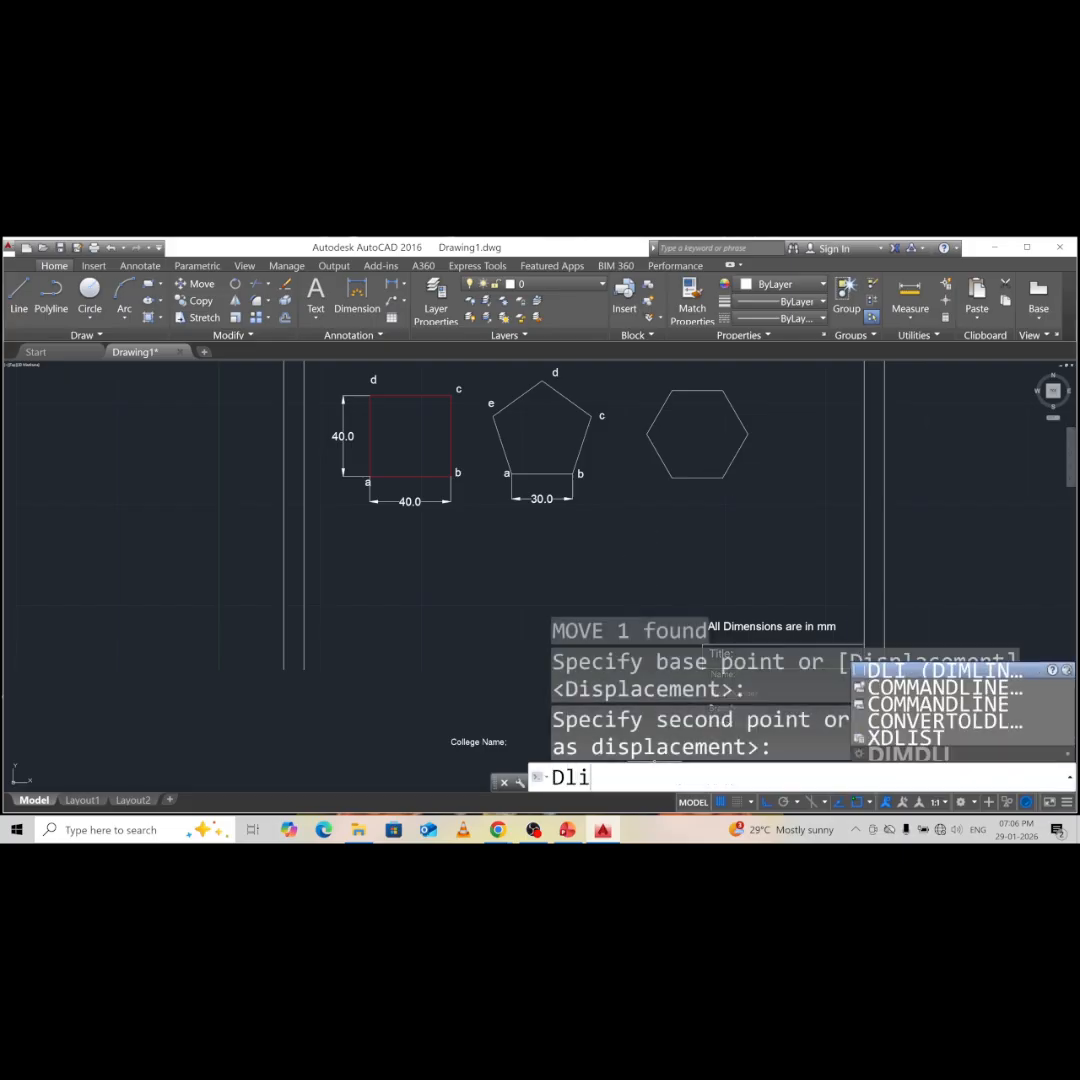
key(Return)
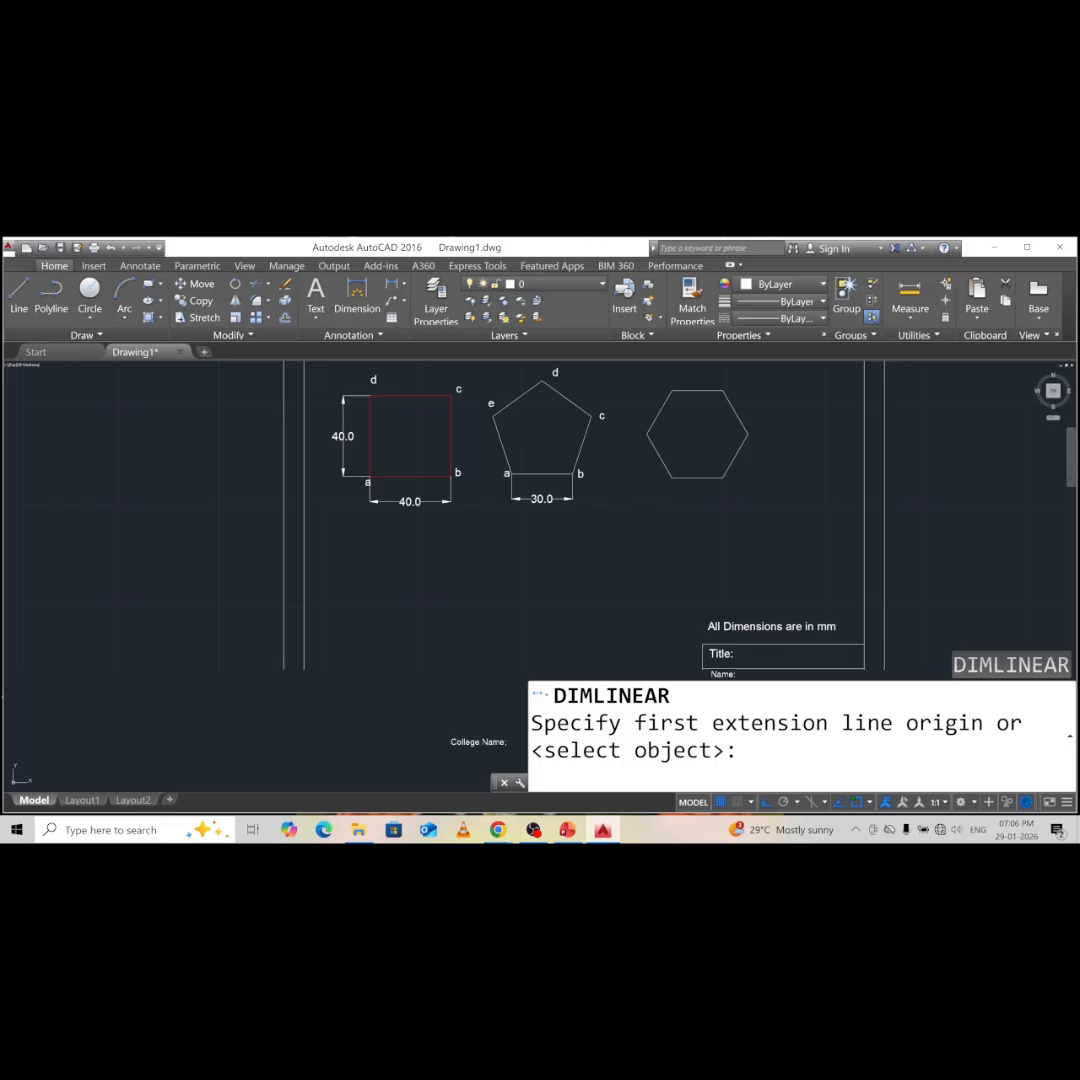
click(672, 479)
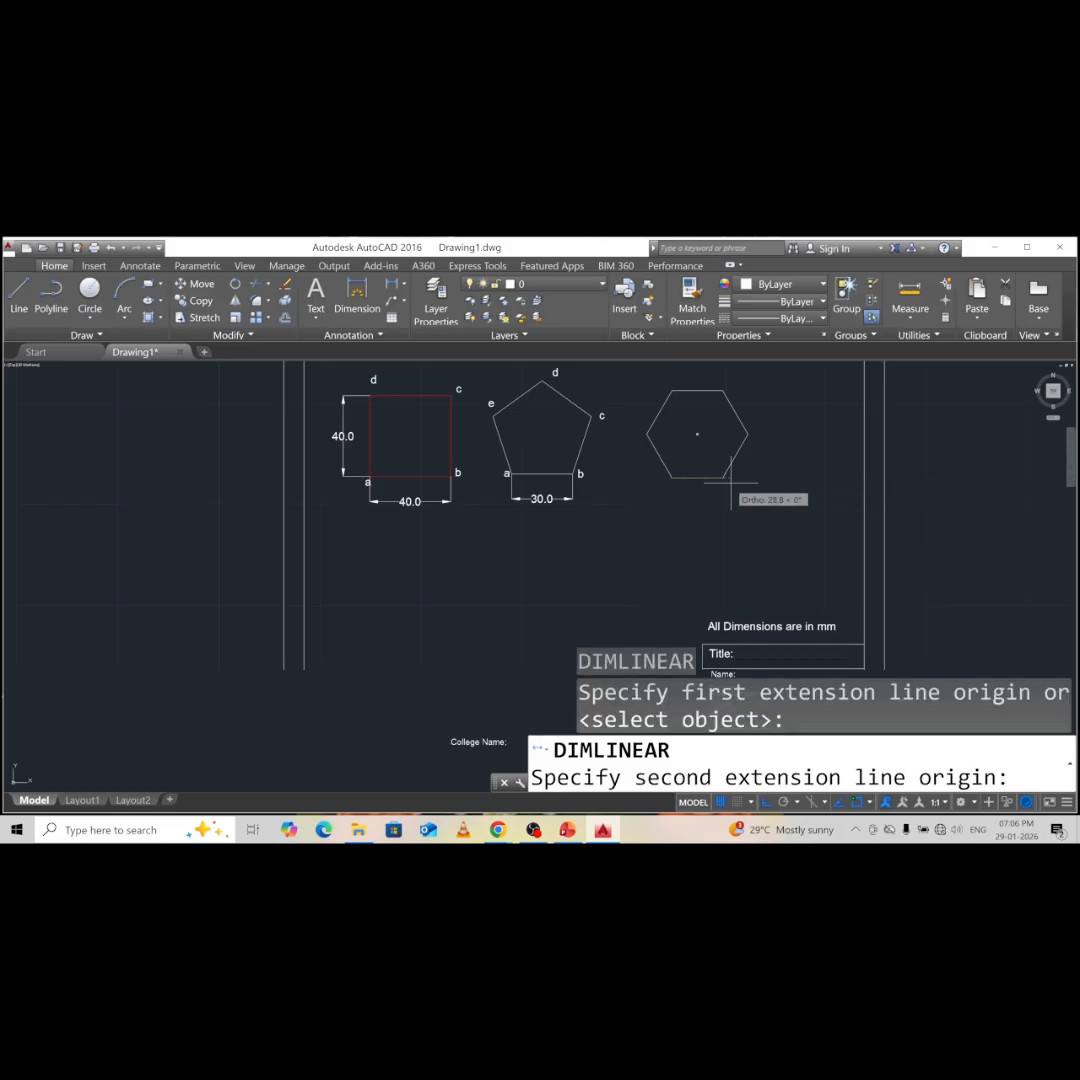
click(722, 479)
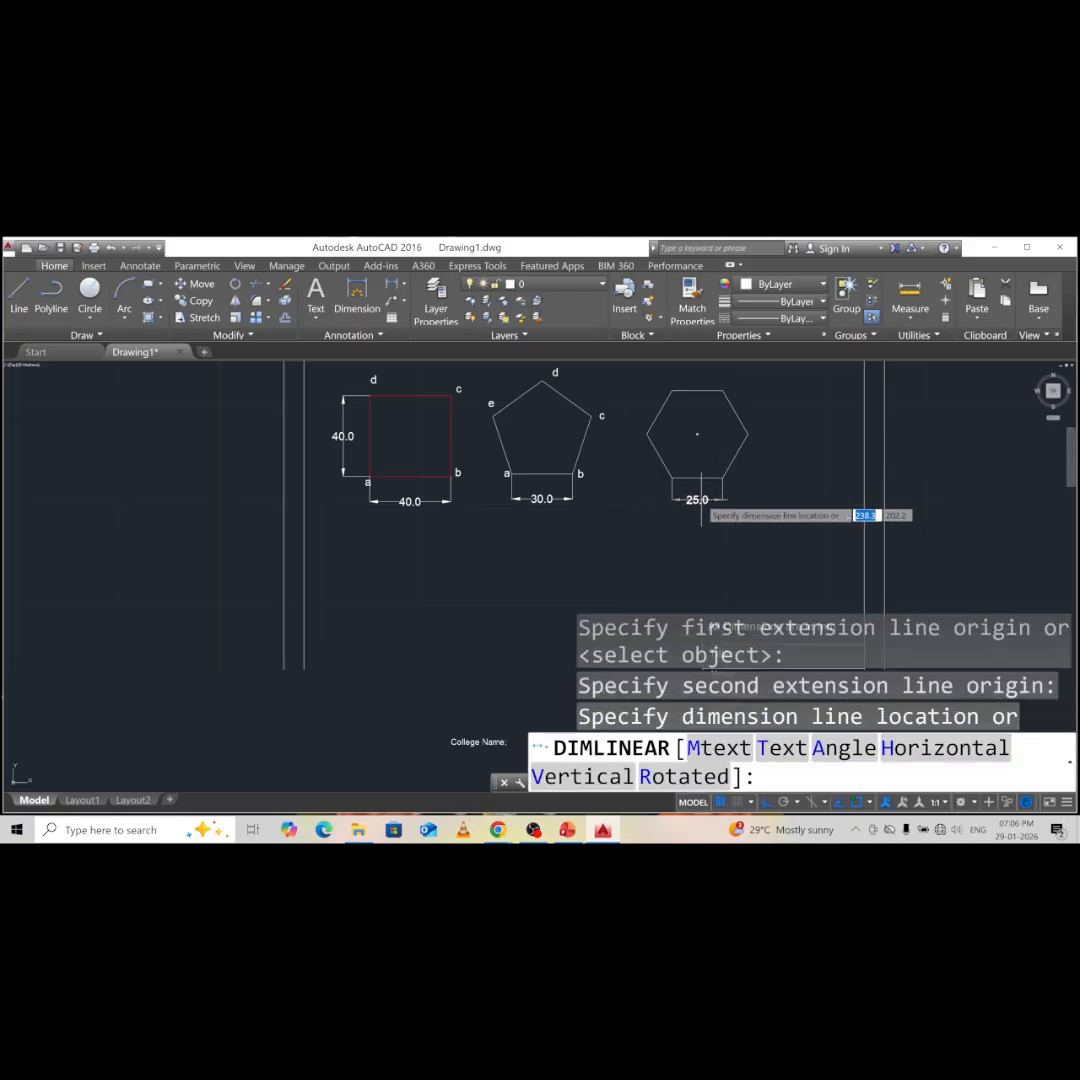
click(701, 502)
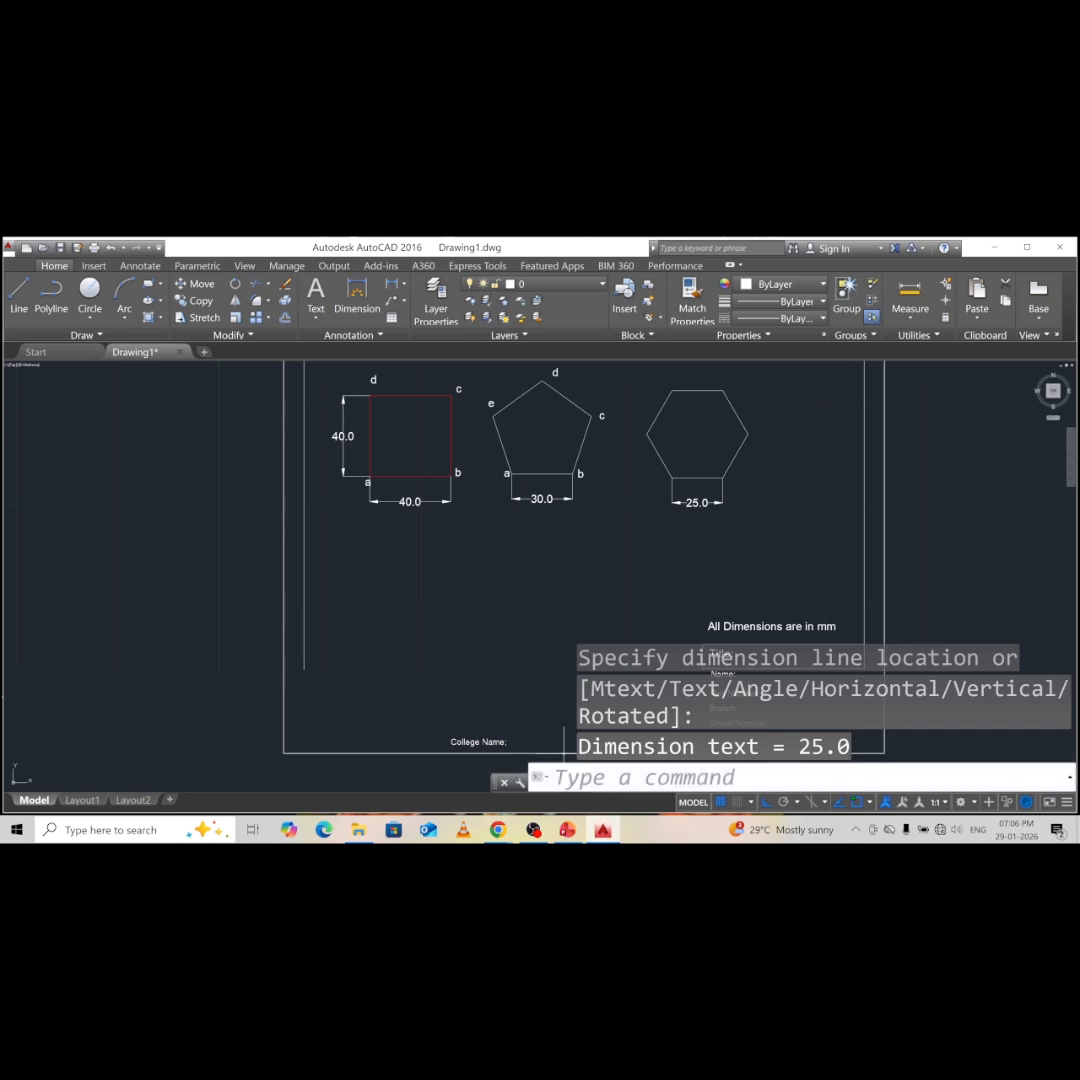
- Label the hexagon's corners a to f counterclockwise from the lower-left corner with single-line text, height 4 and rotation 0
click(620, 777)
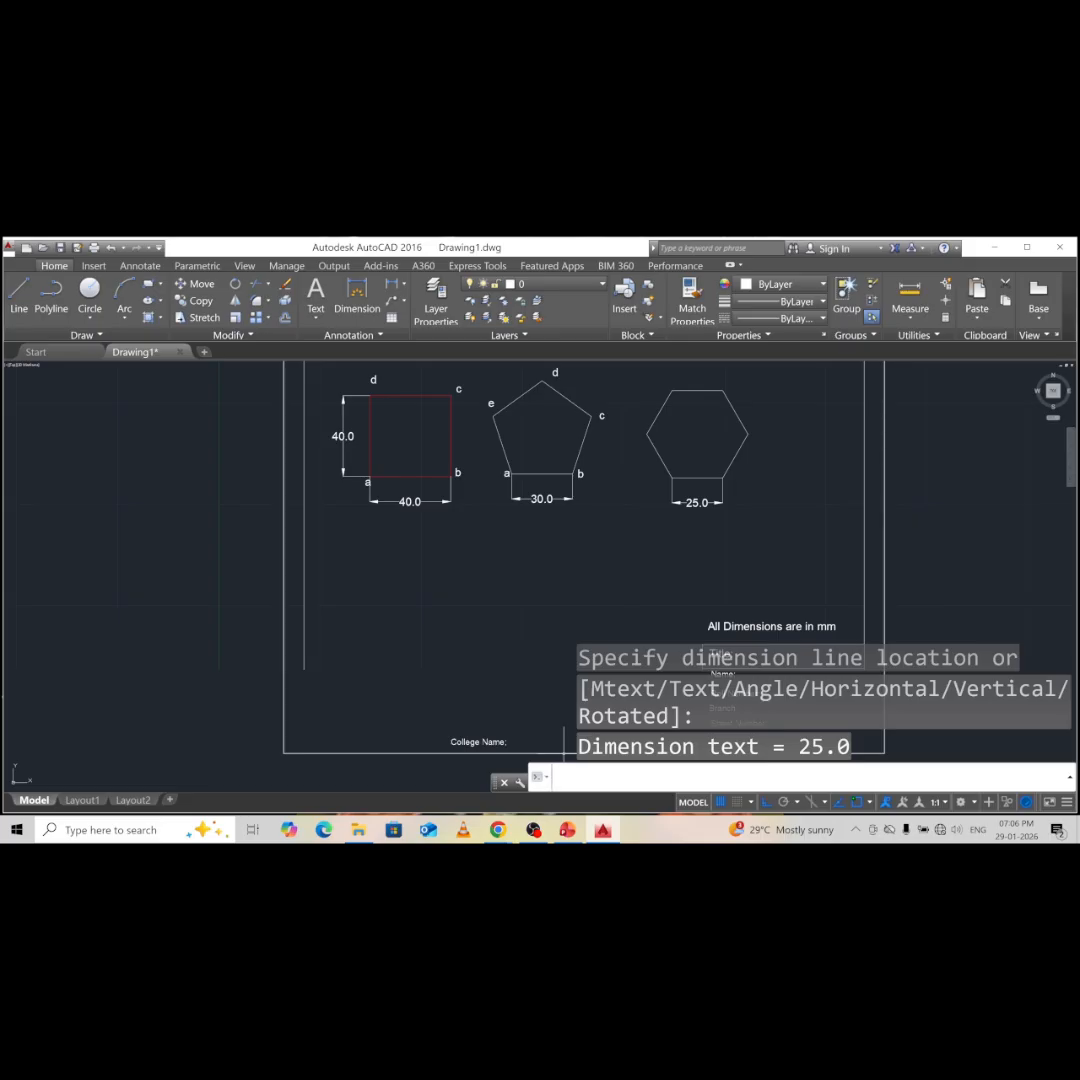
text(text)
key(Return)
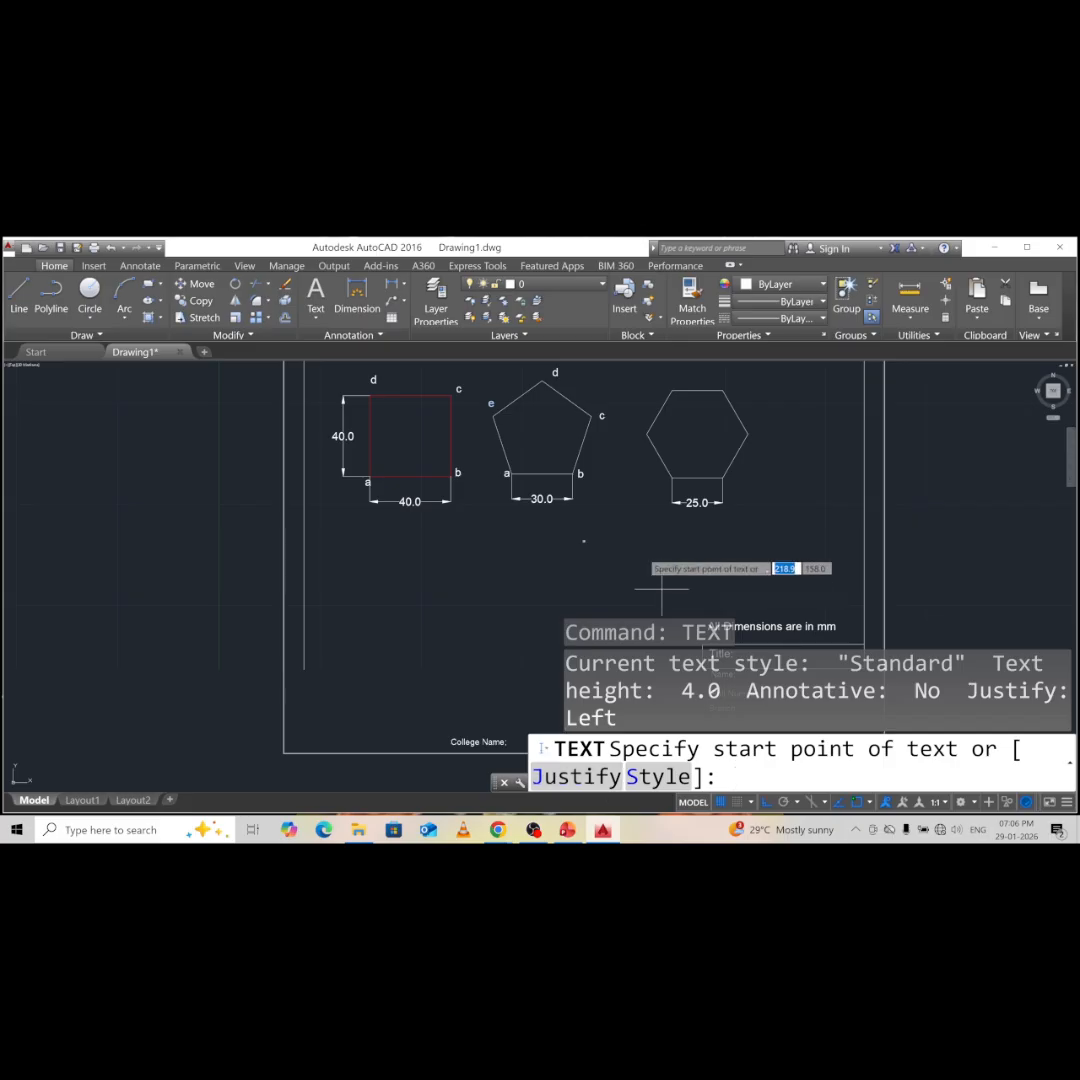
click(660, 483)
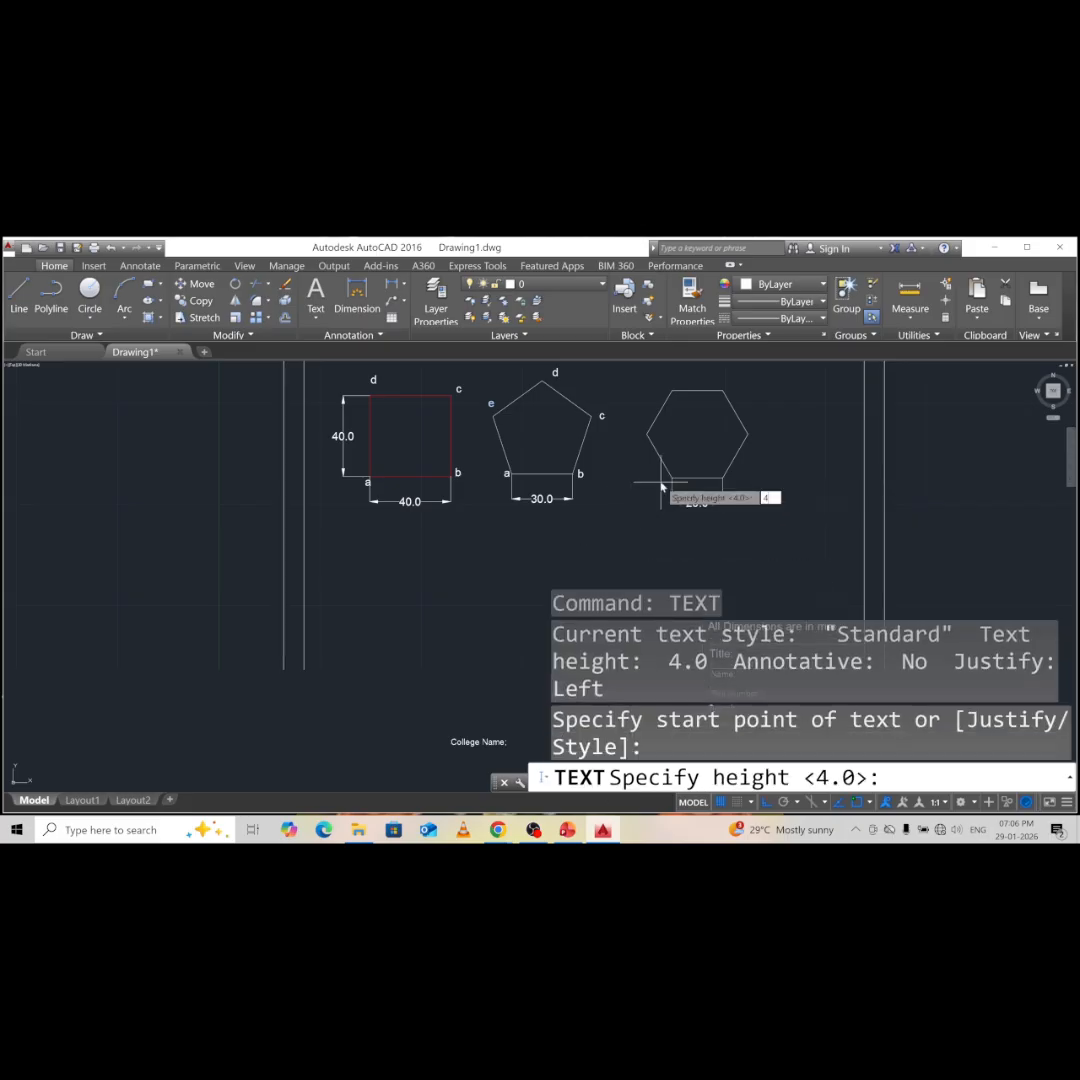
key(Return)
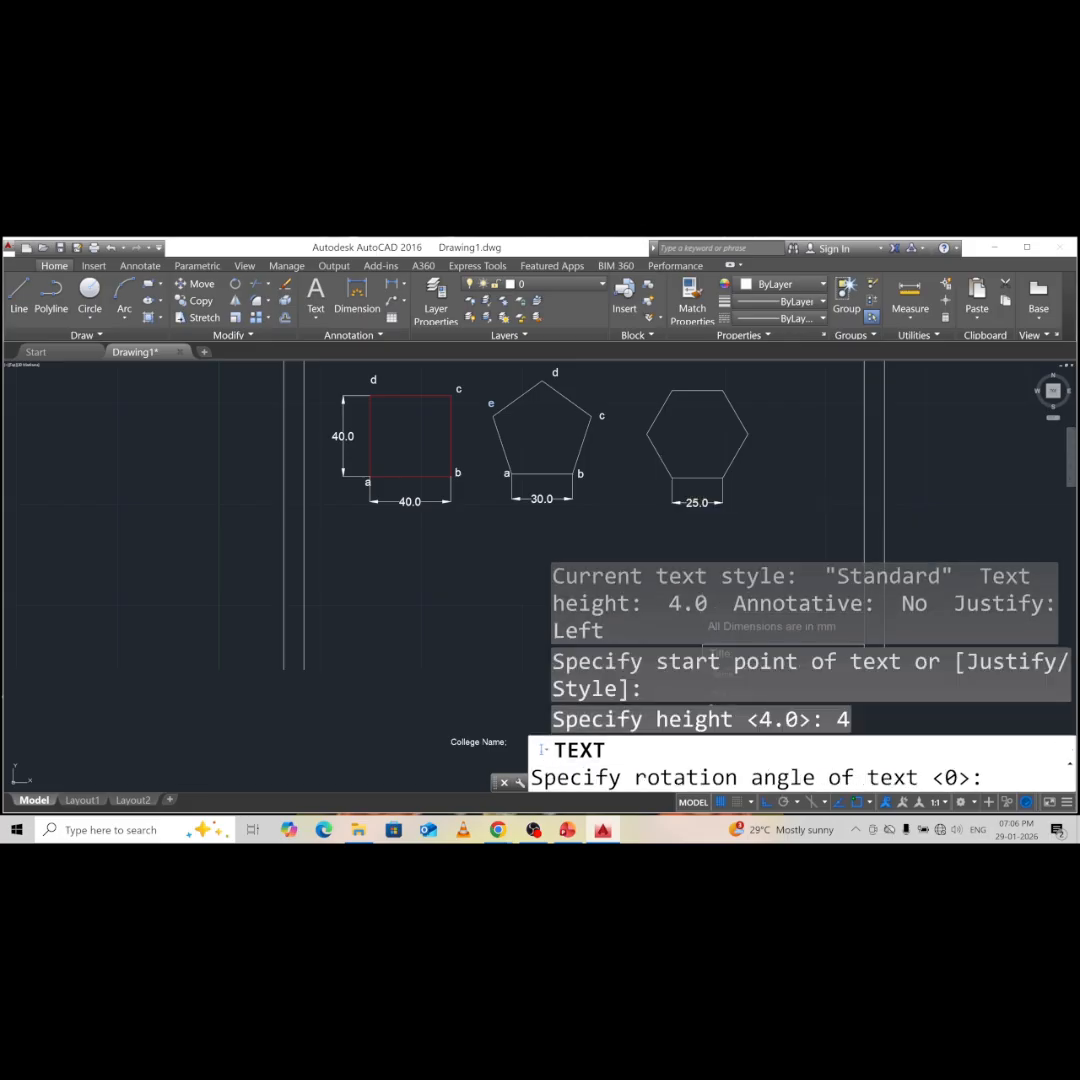
key(Return)
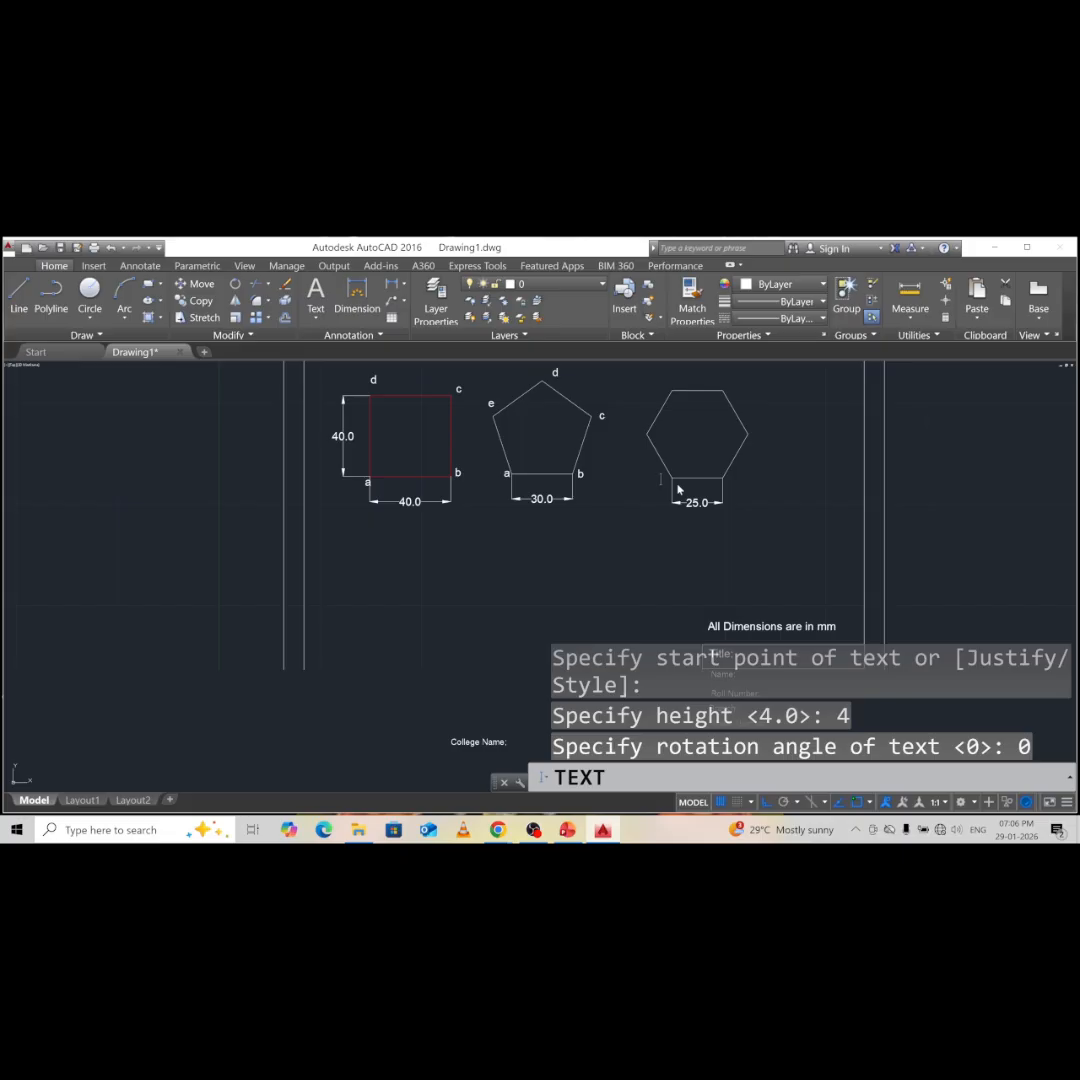
text(a)
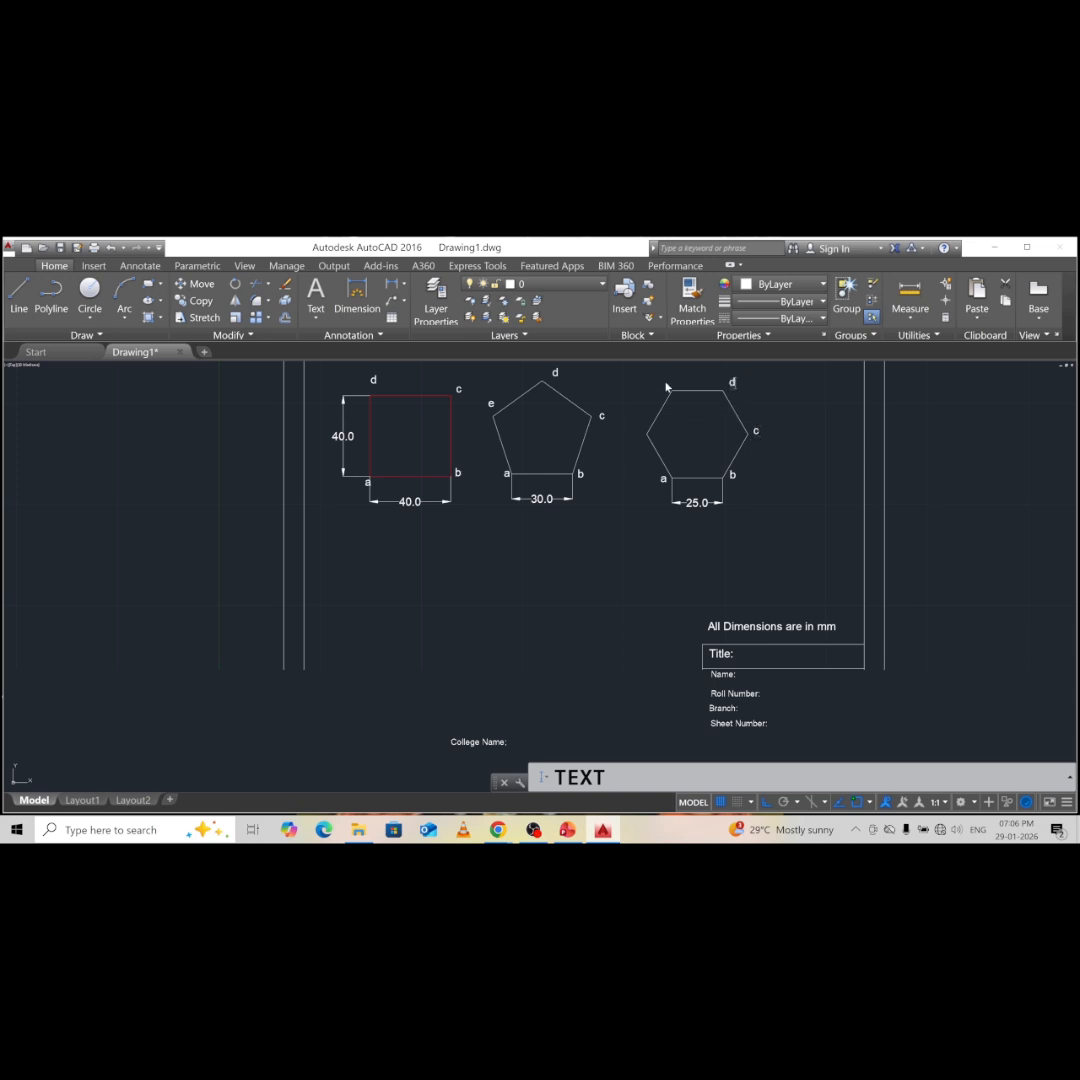
text(e)
key(Return)
key(Return)
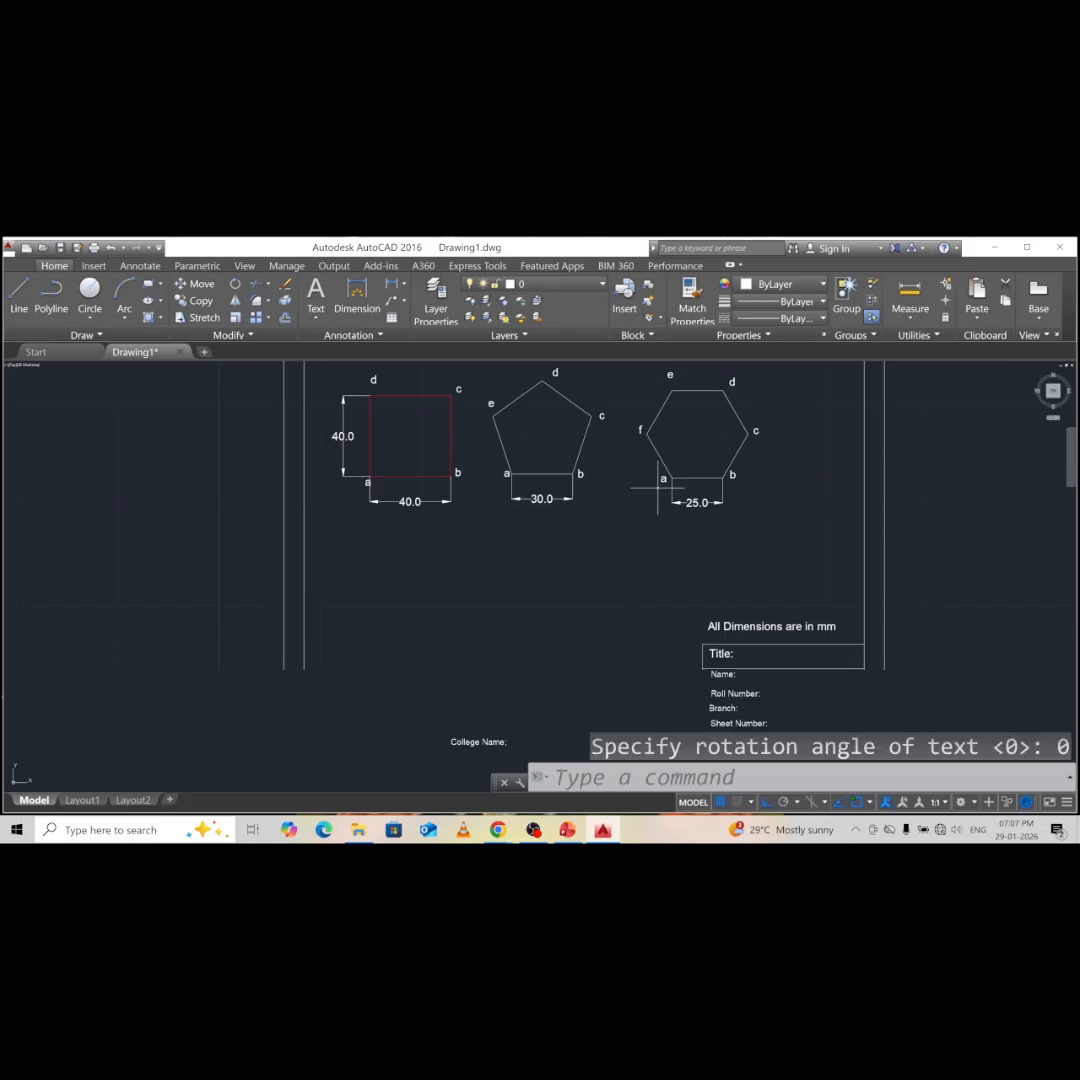
- Change the hexagon's colour to Yellow and clear the selection
click(701, 391)
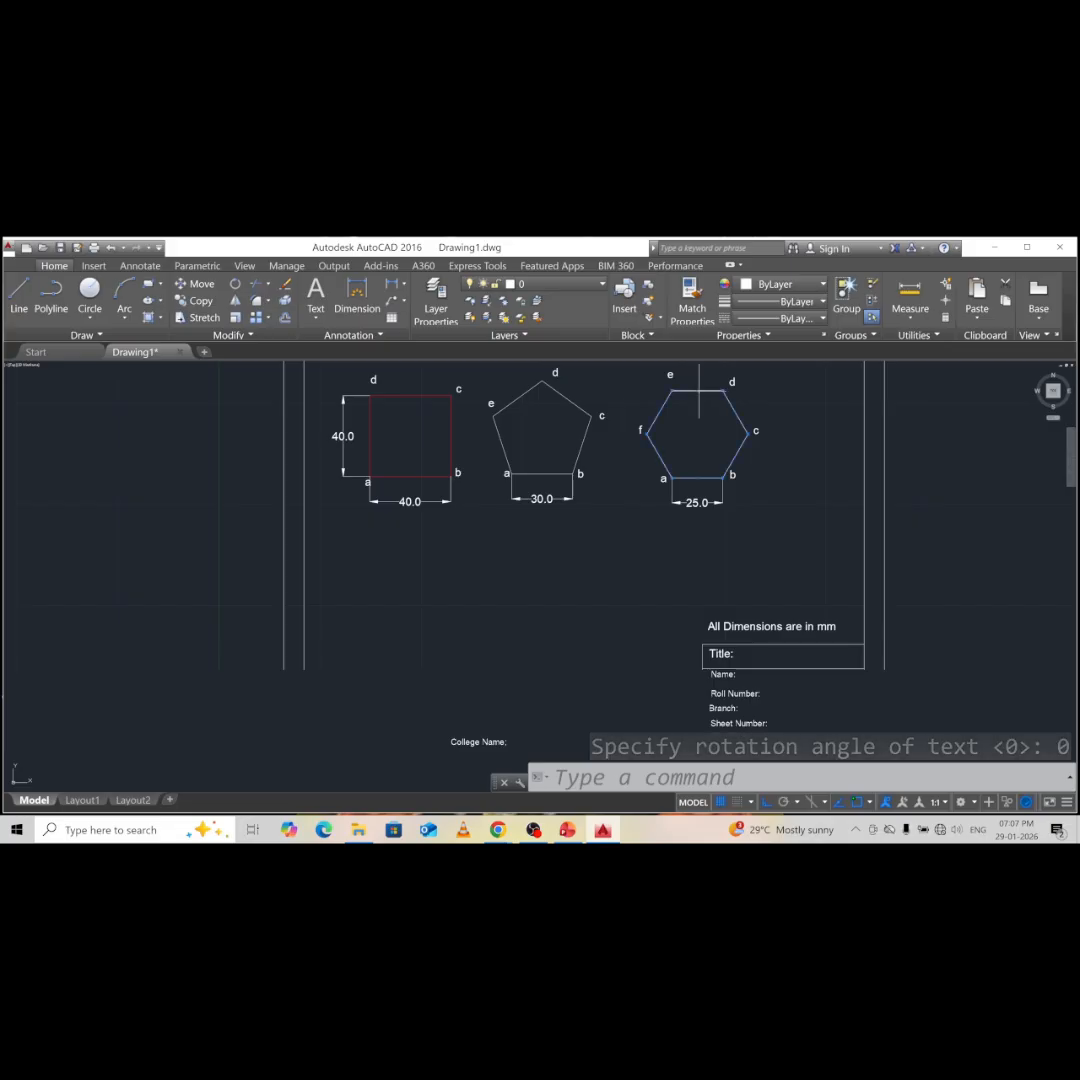
click(790, 286)
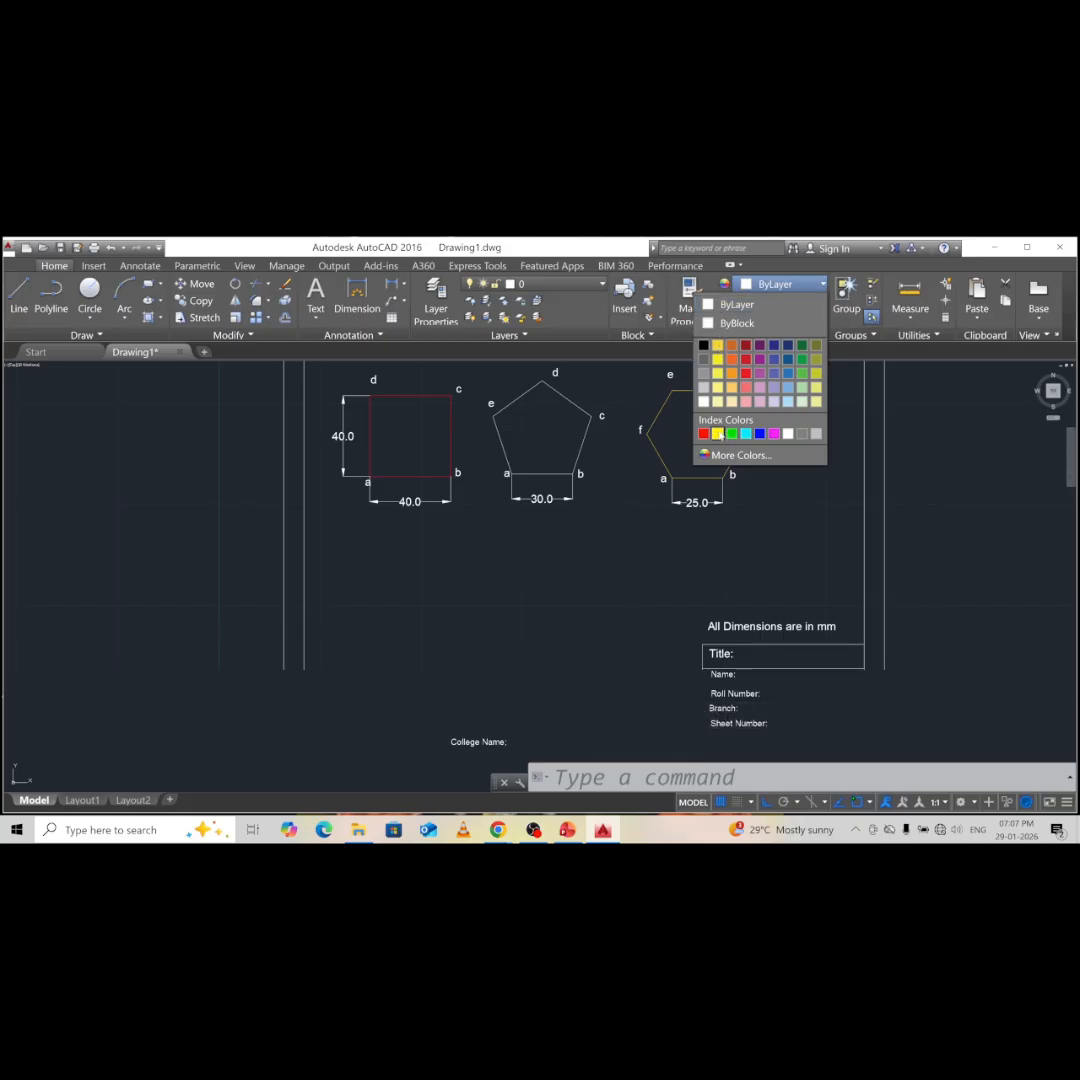
click(718, 434)
click(797, 530)
key(Escape)
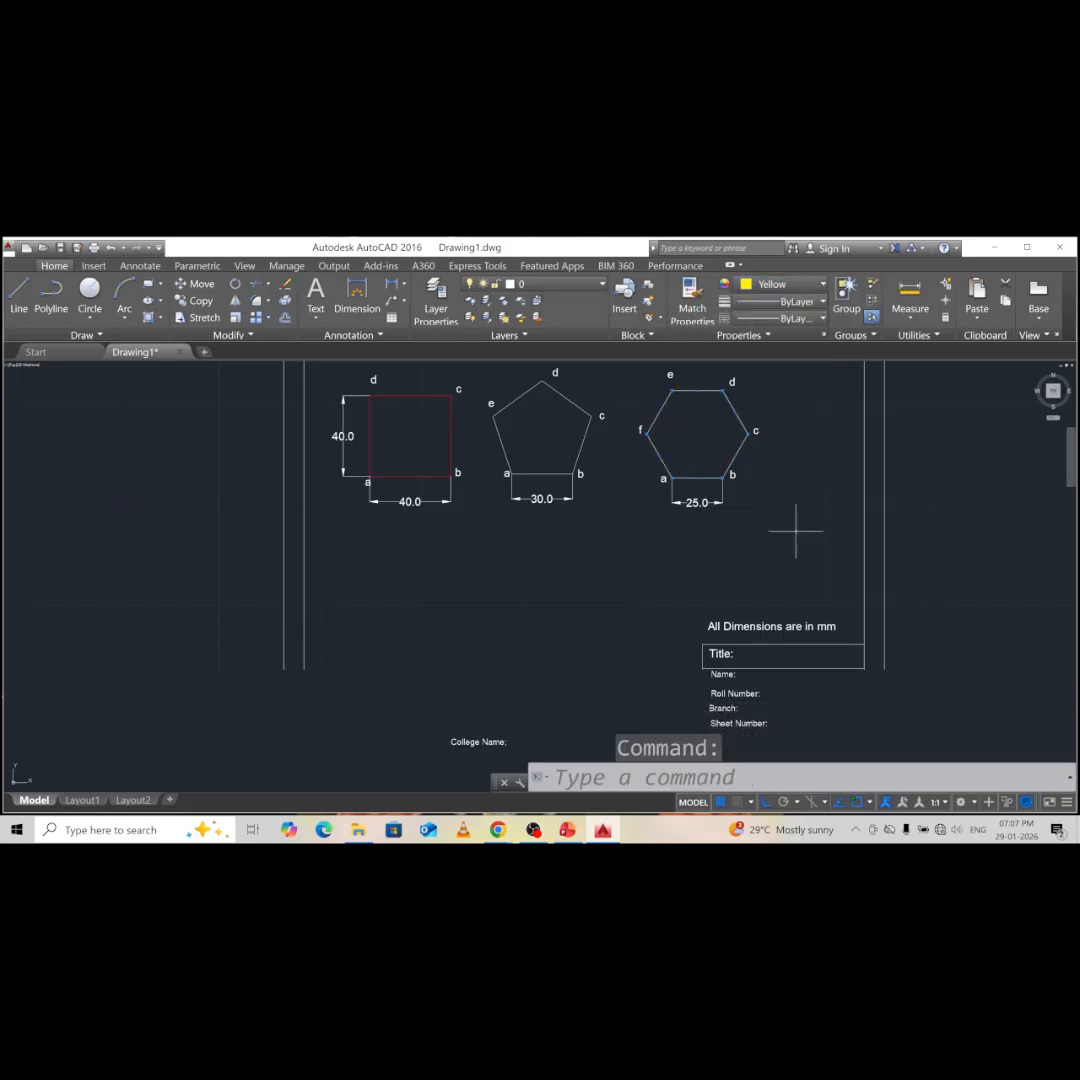
key(Escape)
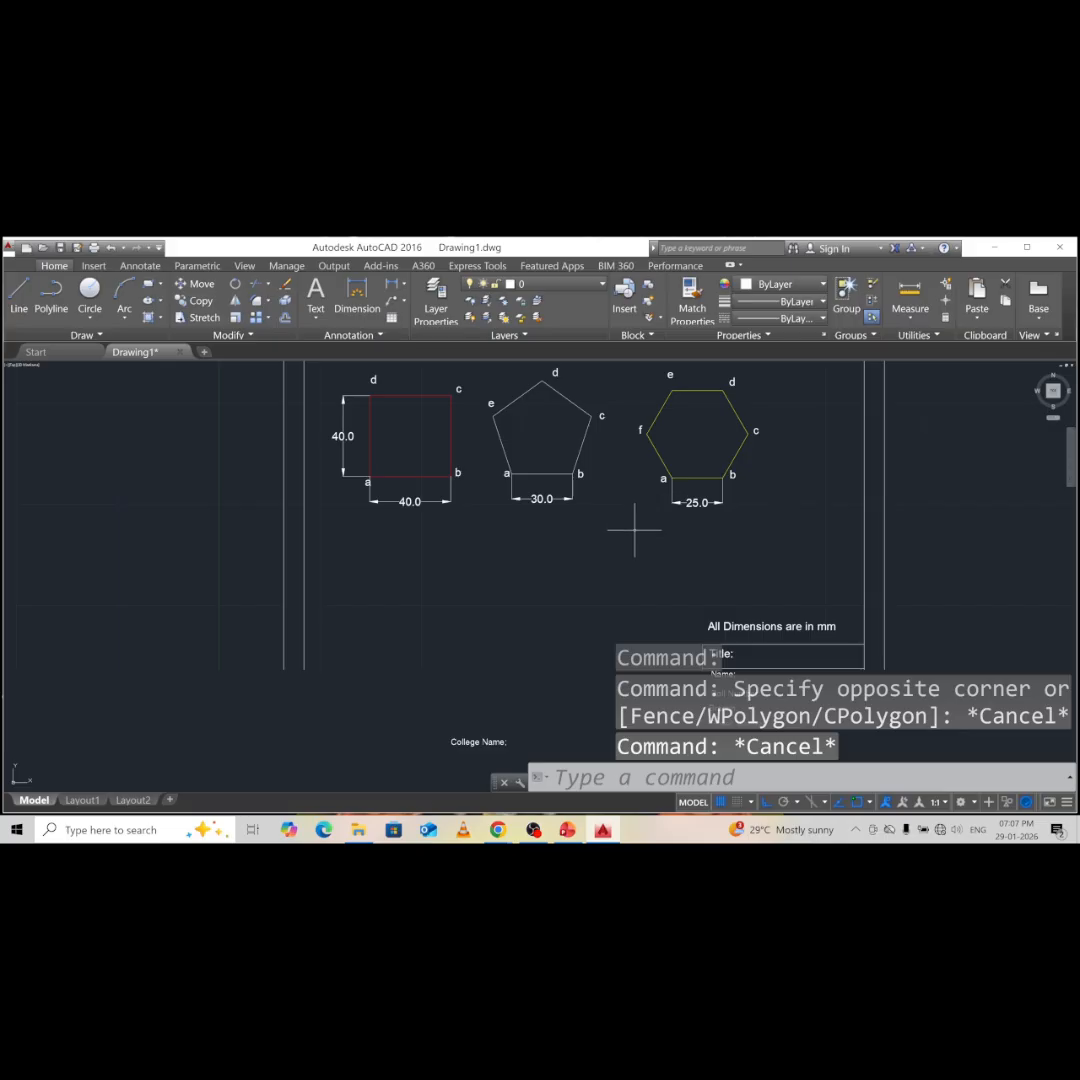
- Change the pentagon's colour to Cyan
click(567, 397)
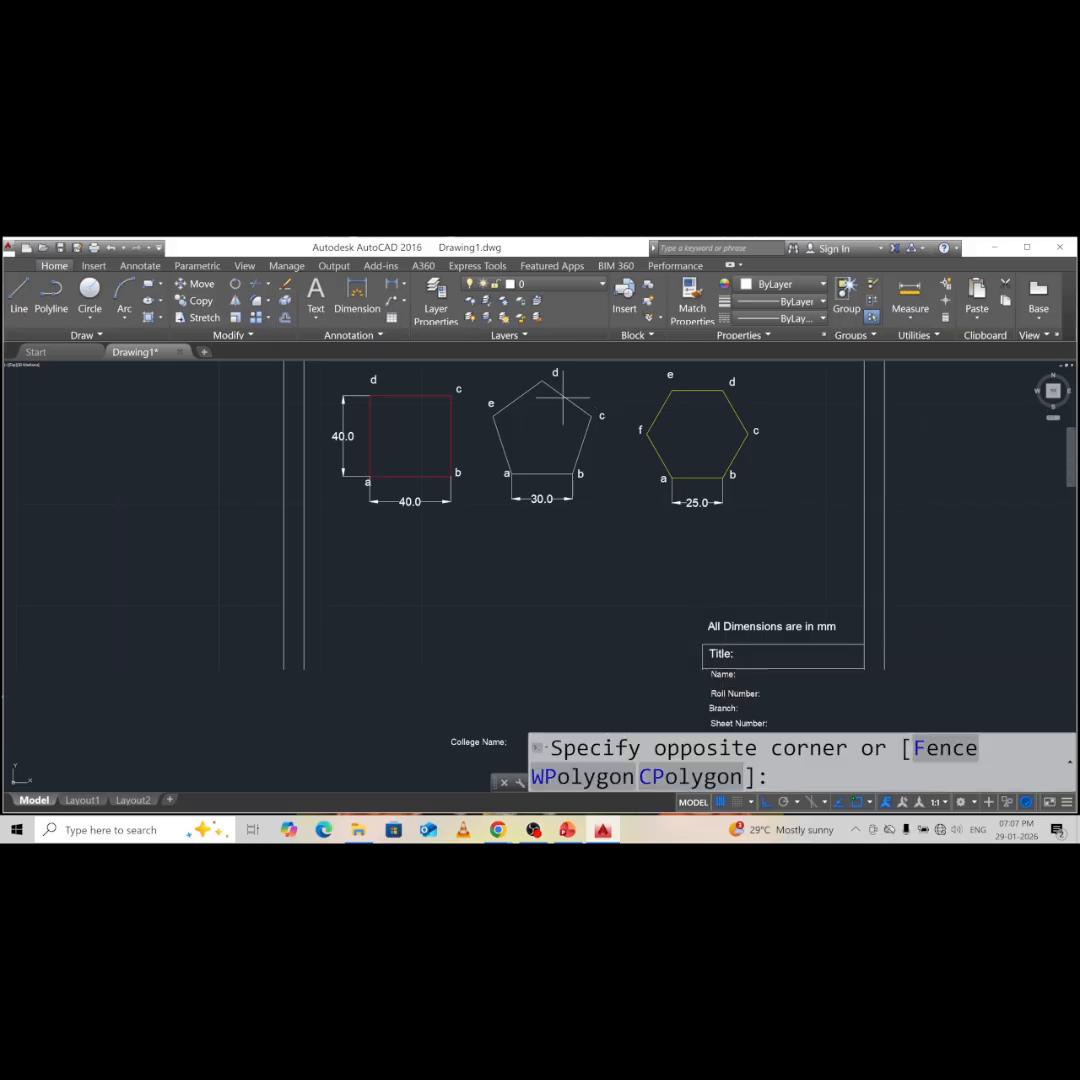
click(555, 395)
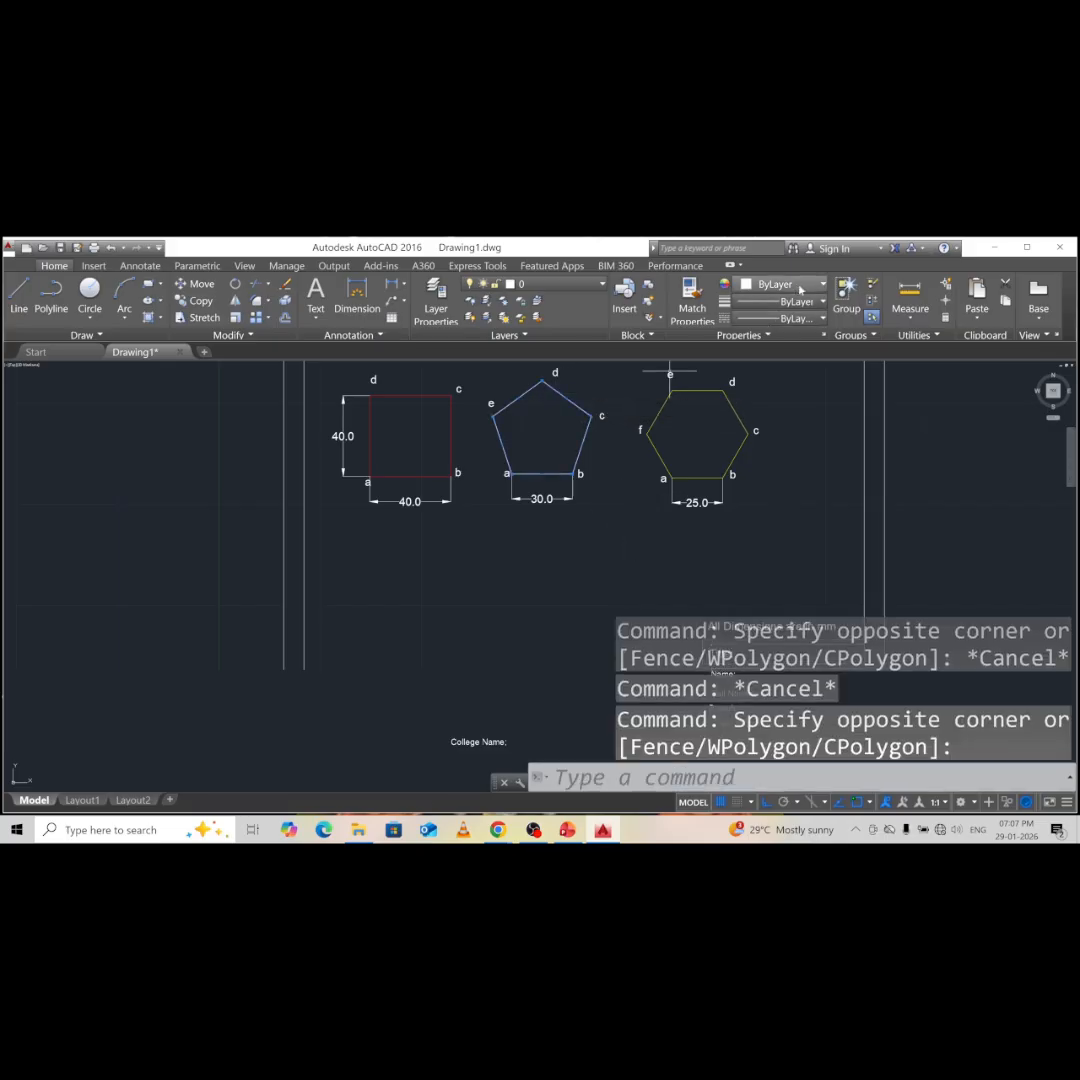
click(798, 285)
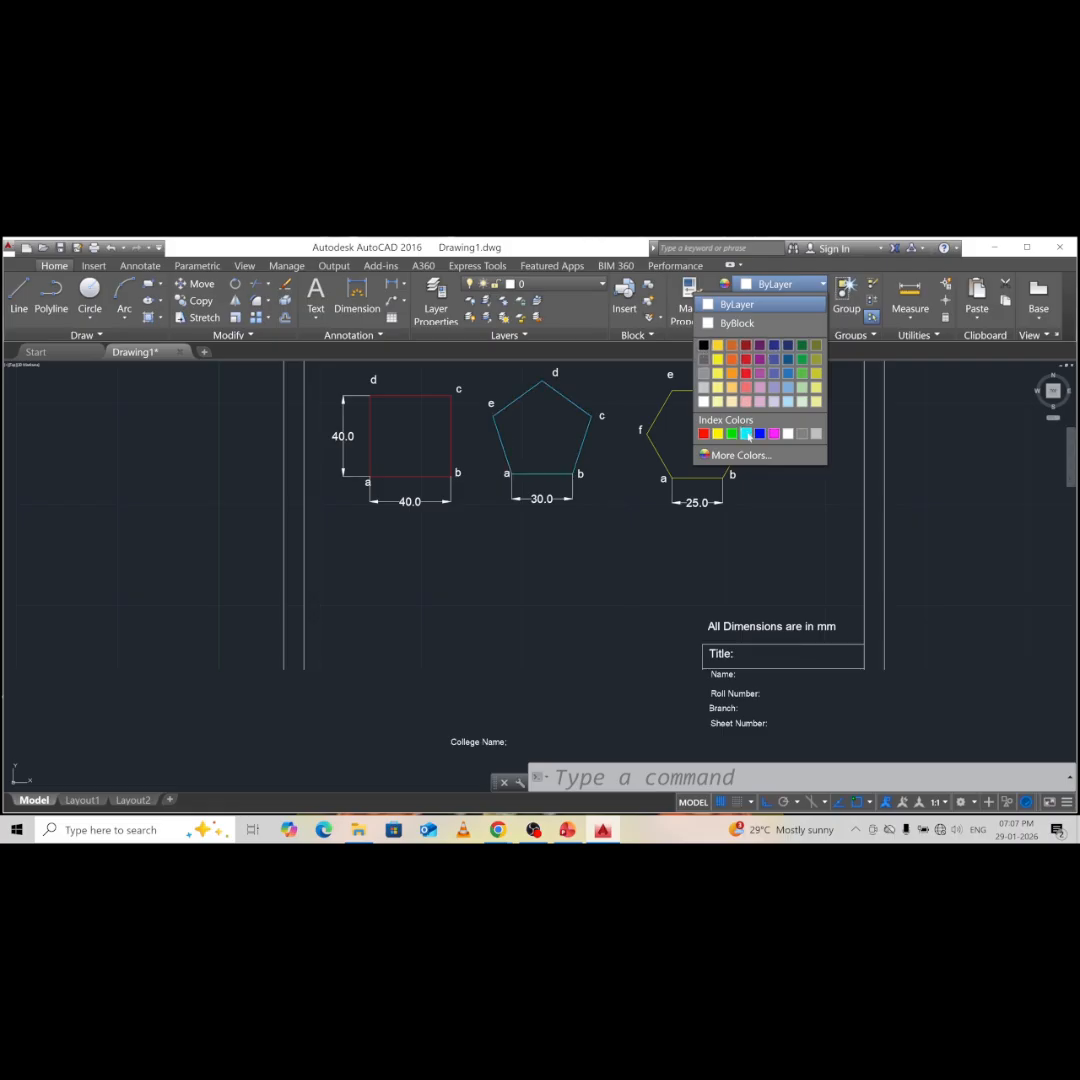
click(747, 436)
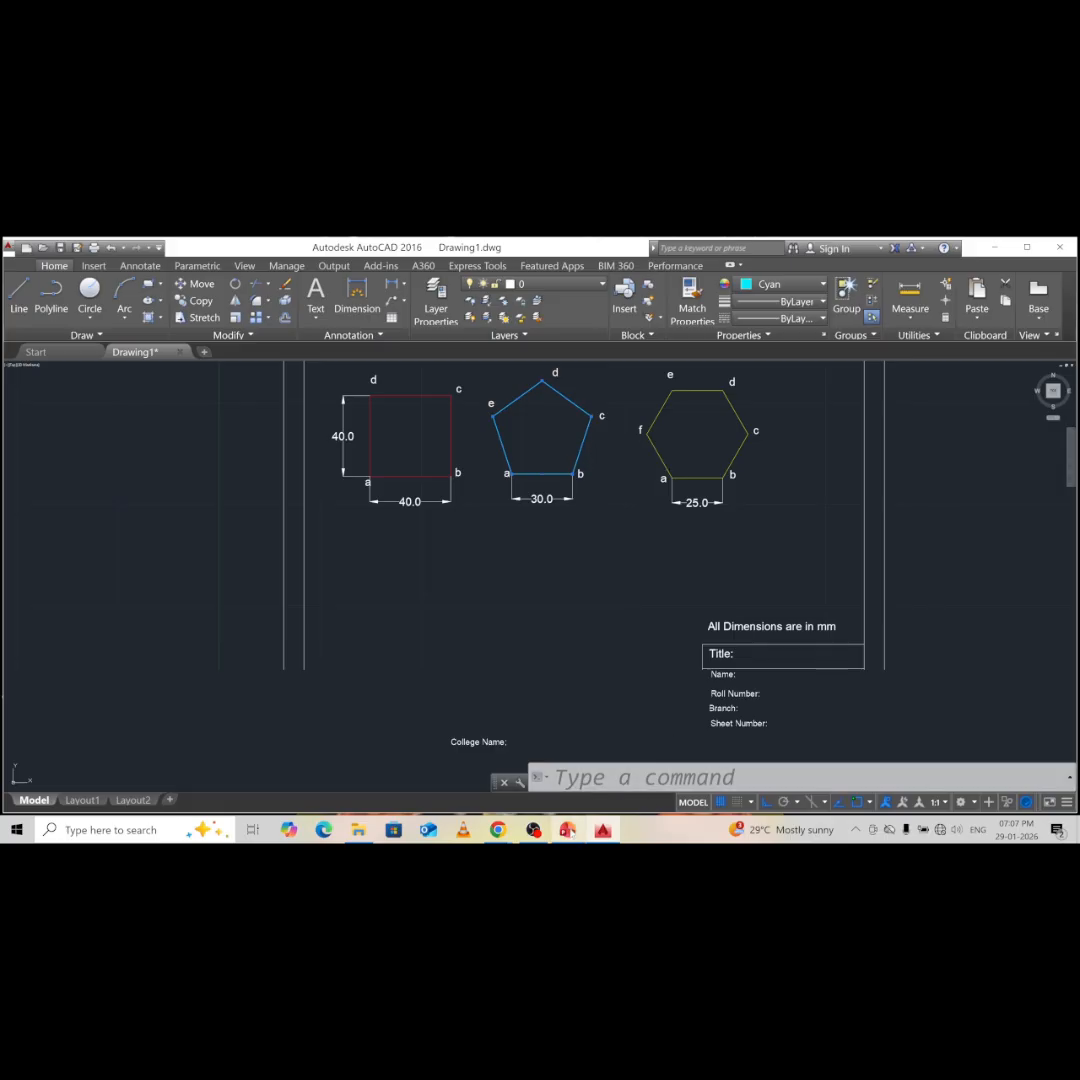
- Check the required circle radius and divisions on the PowerPoint exercise slide, and return to the AutoCAD drawing
click(571, 833)
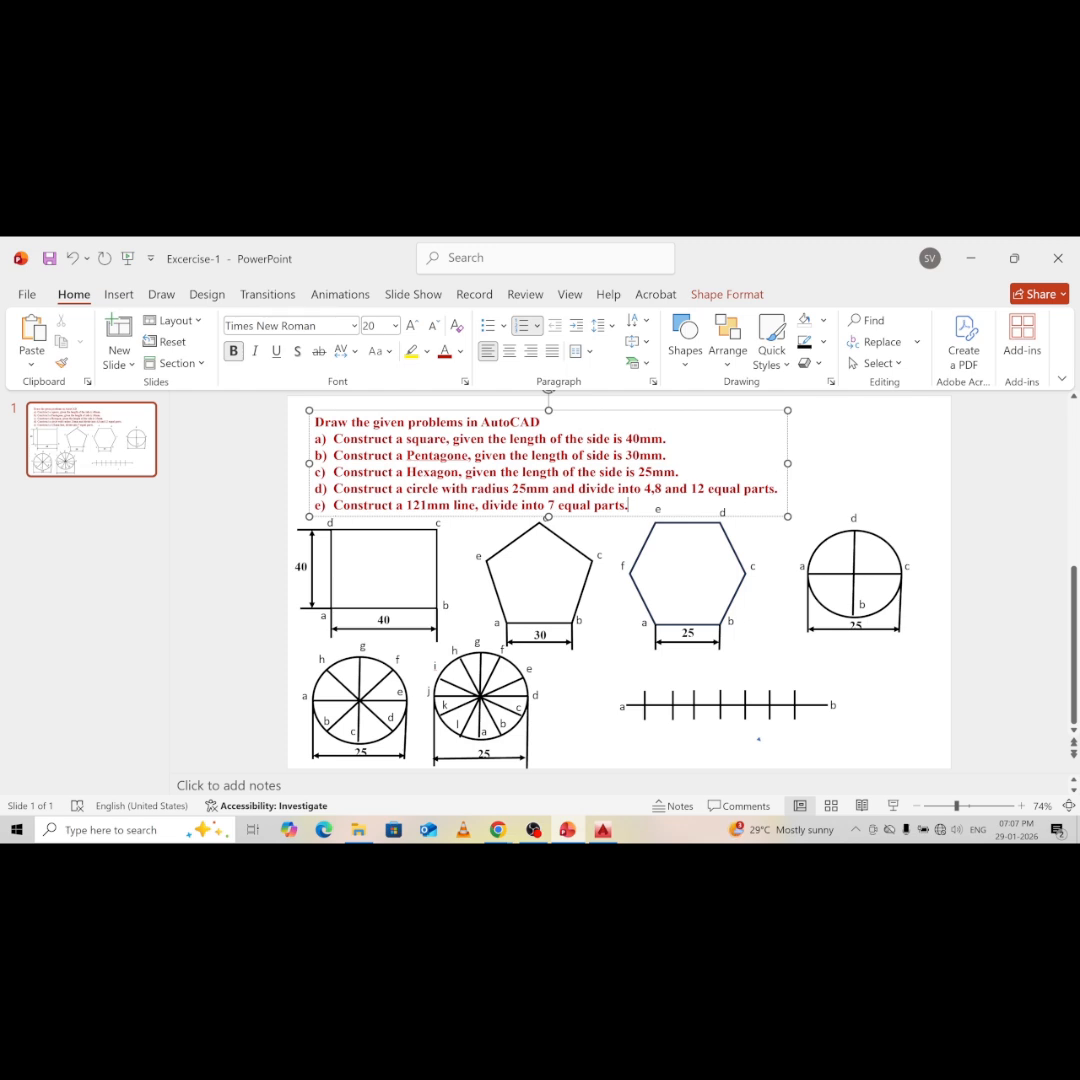
click(973, 257)
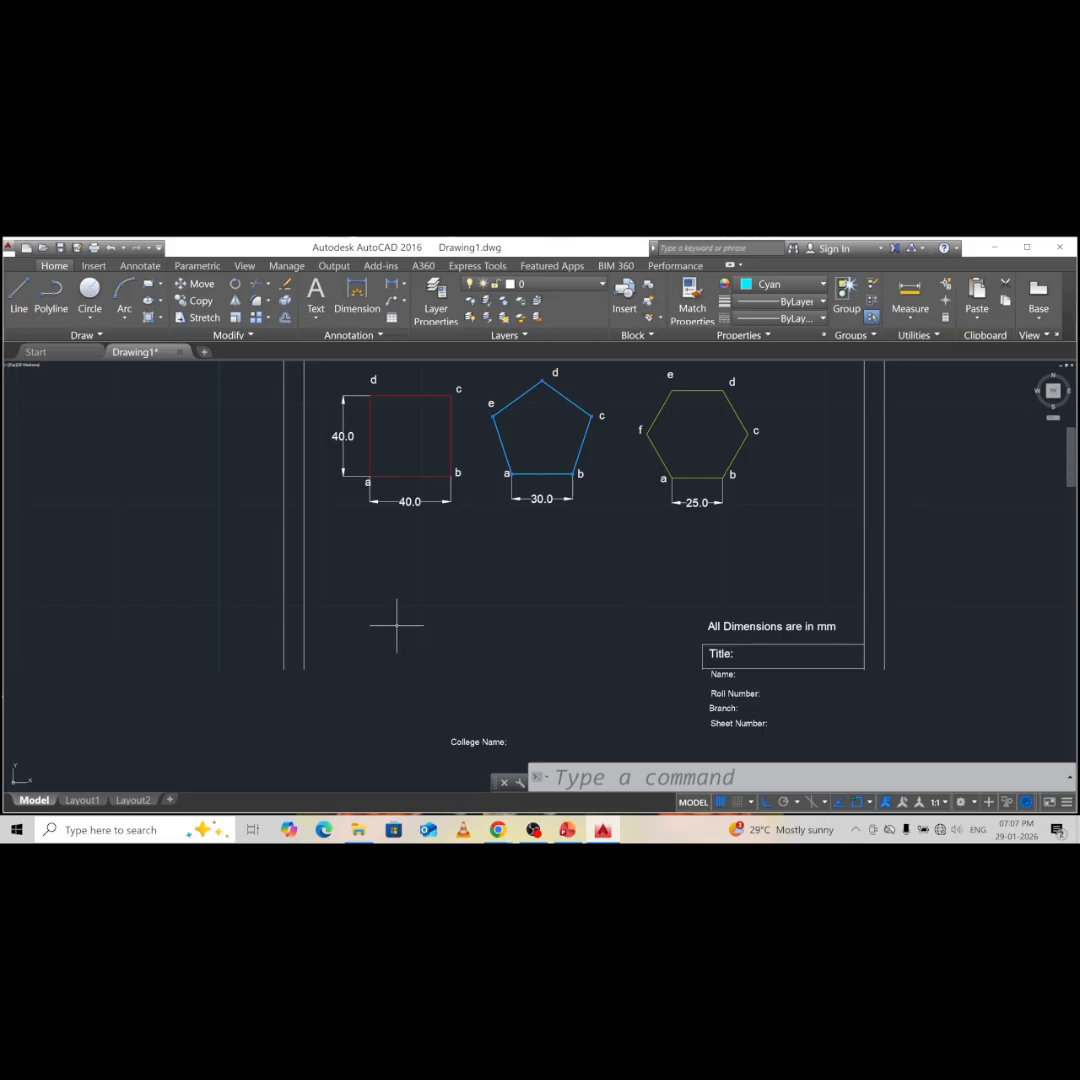
text(c)
key(Return)
text(25)
click(532, 437)
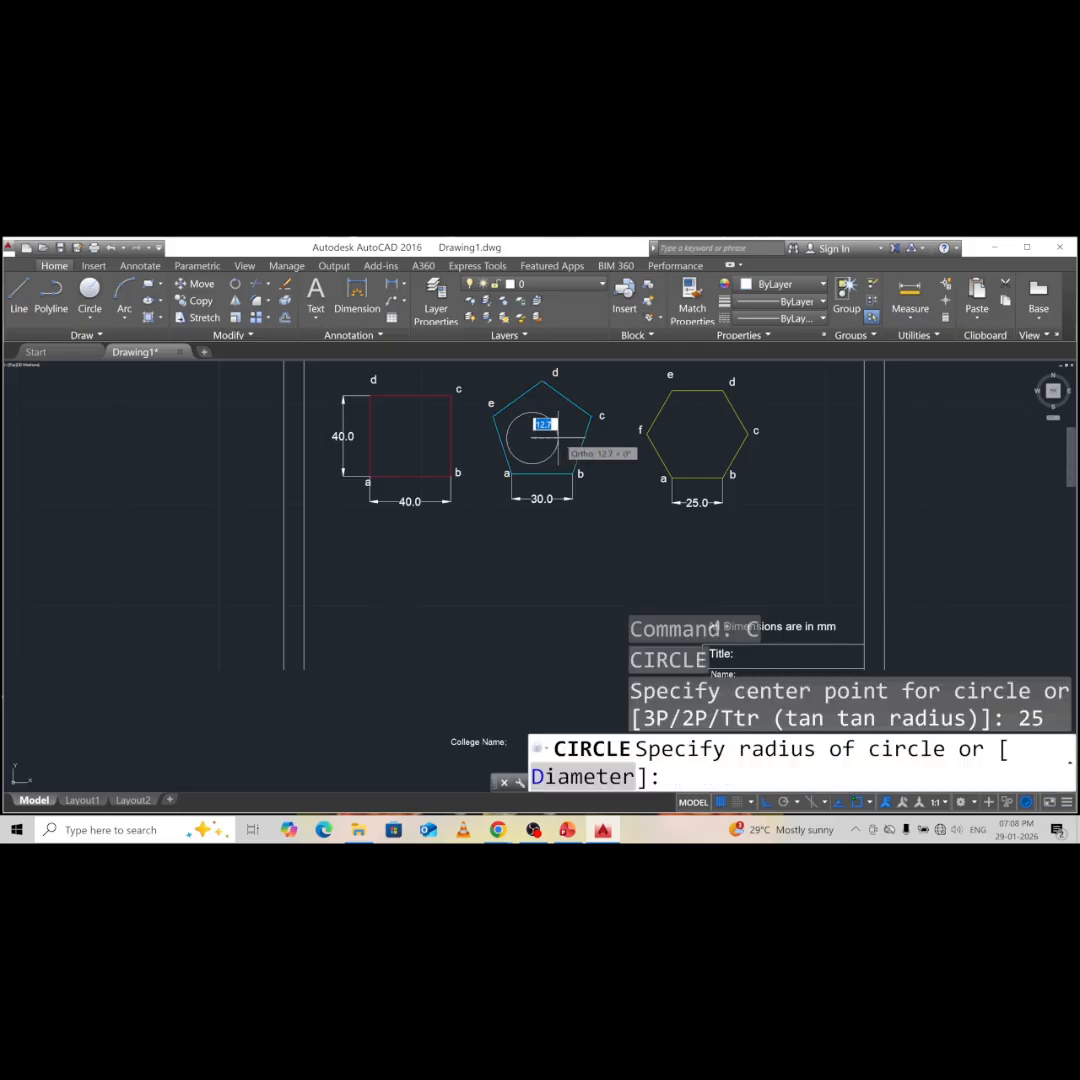
key(Escape)
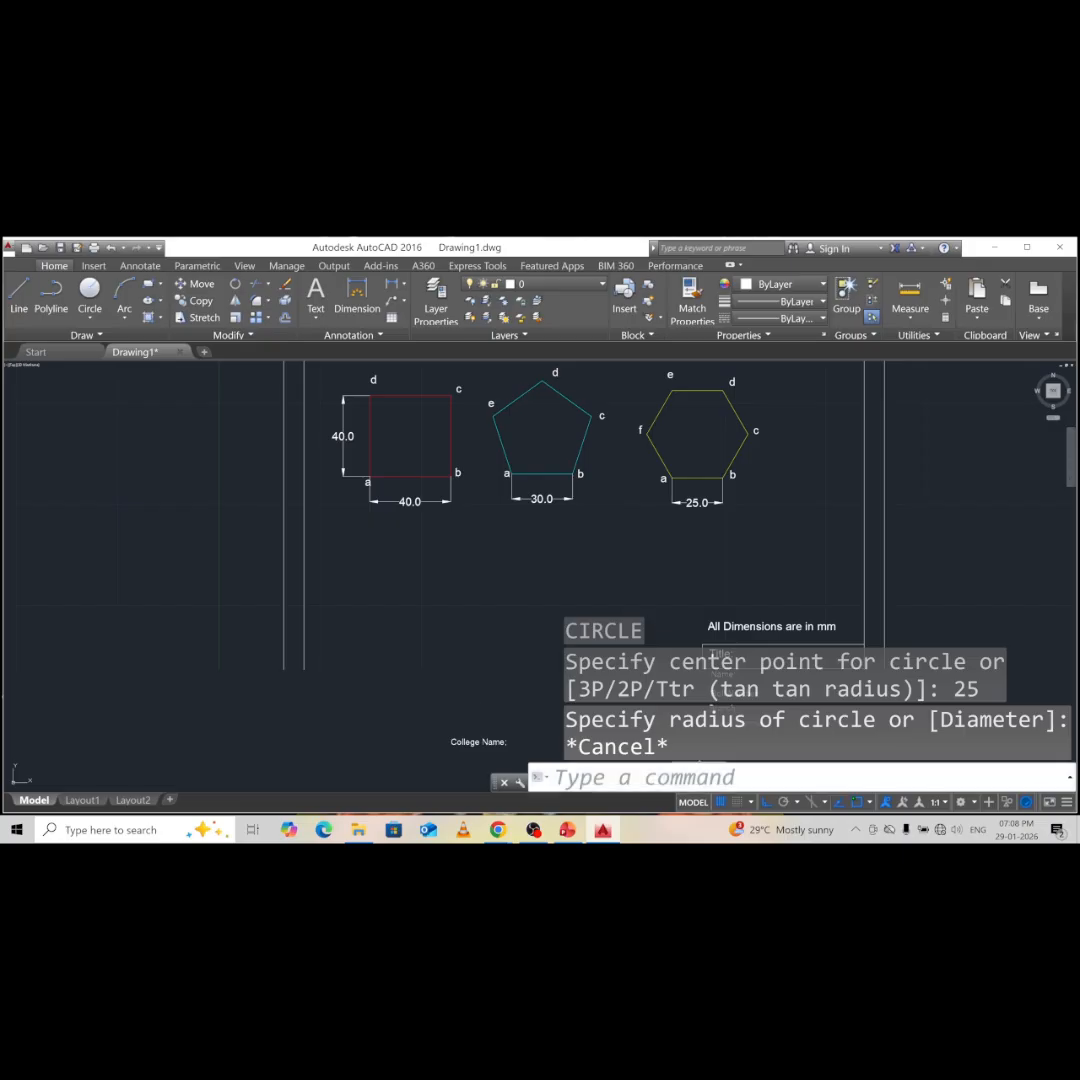
- Draw a circle with a 25 mm radius in the empty area below the square
text(cc)
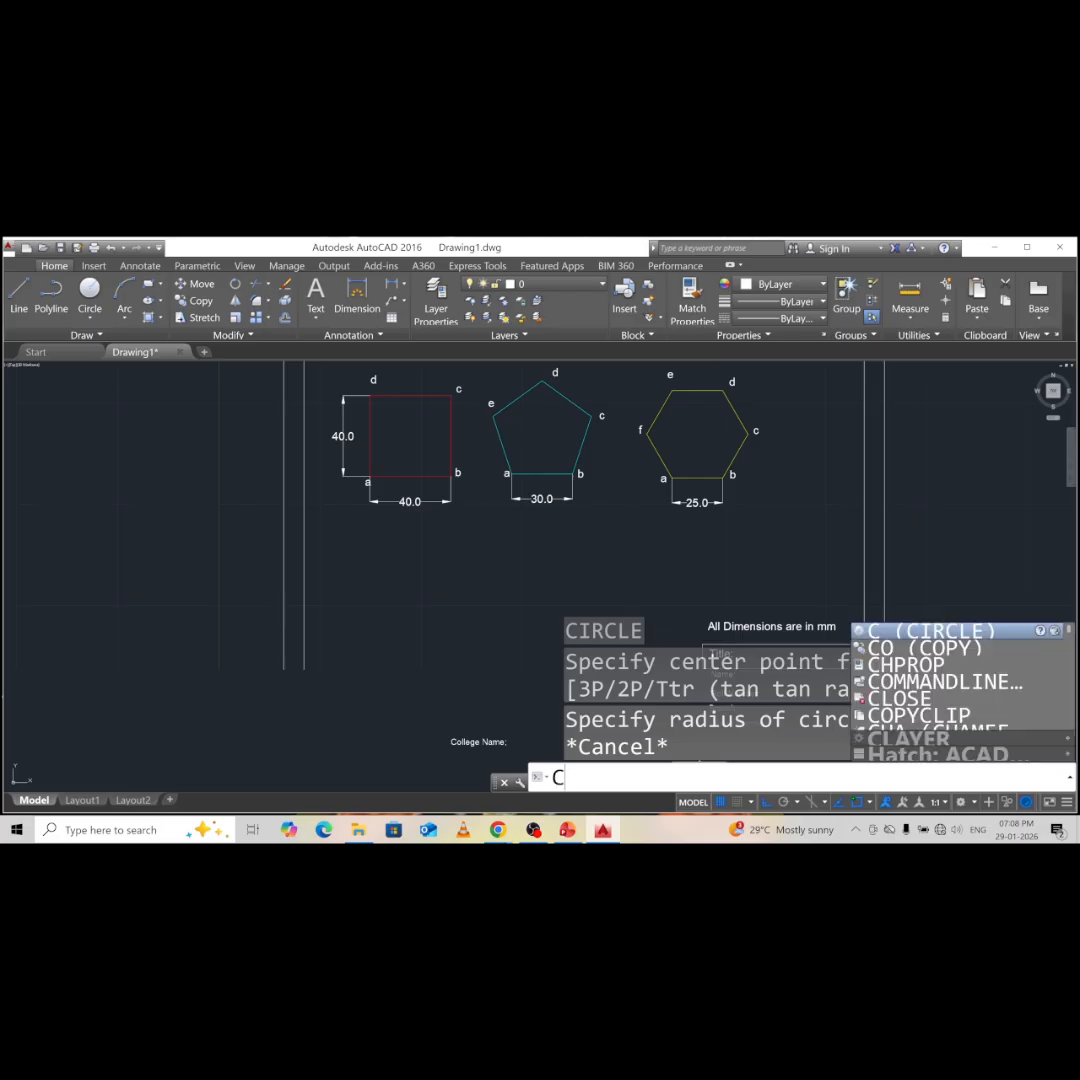
key(Return)
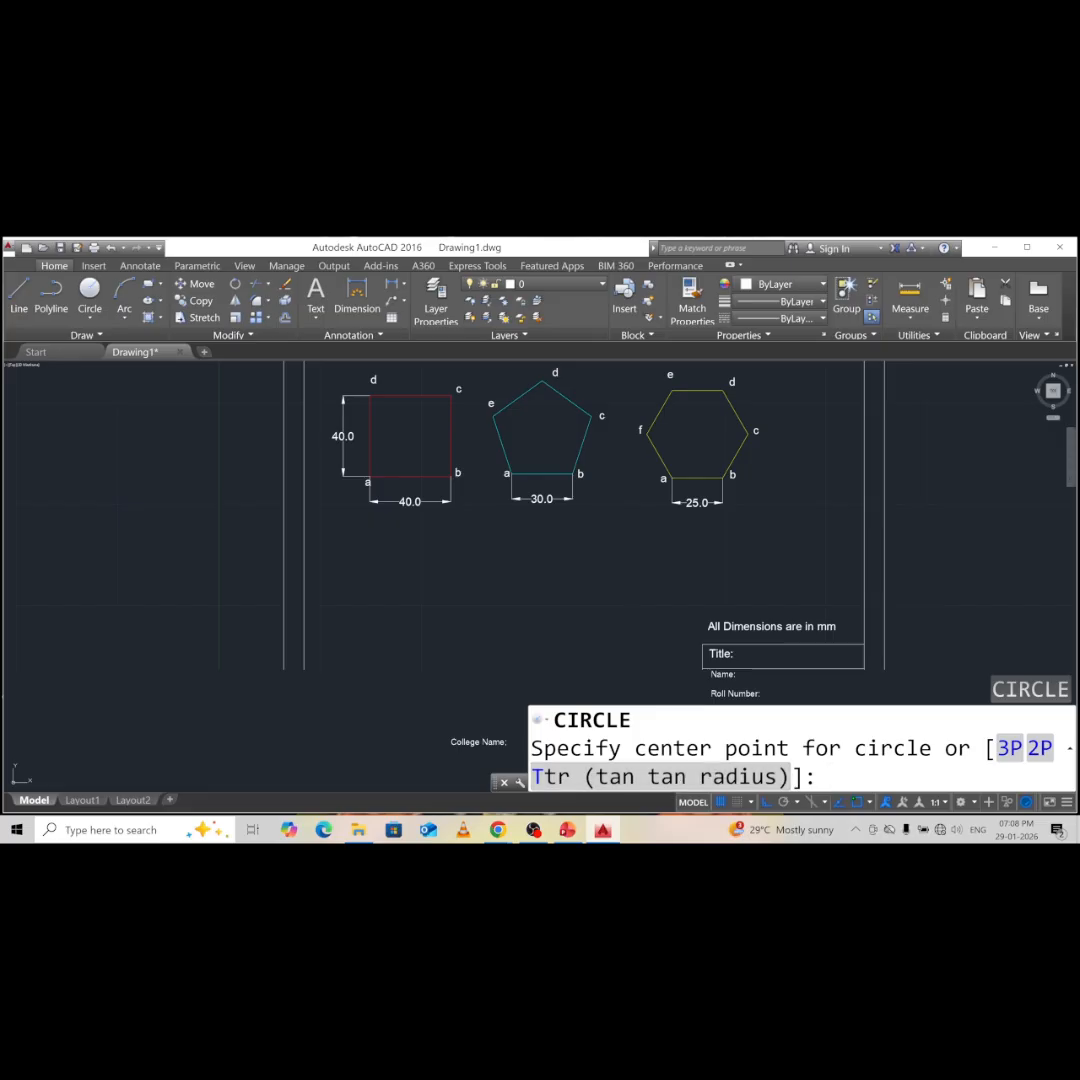
click(389, 612)
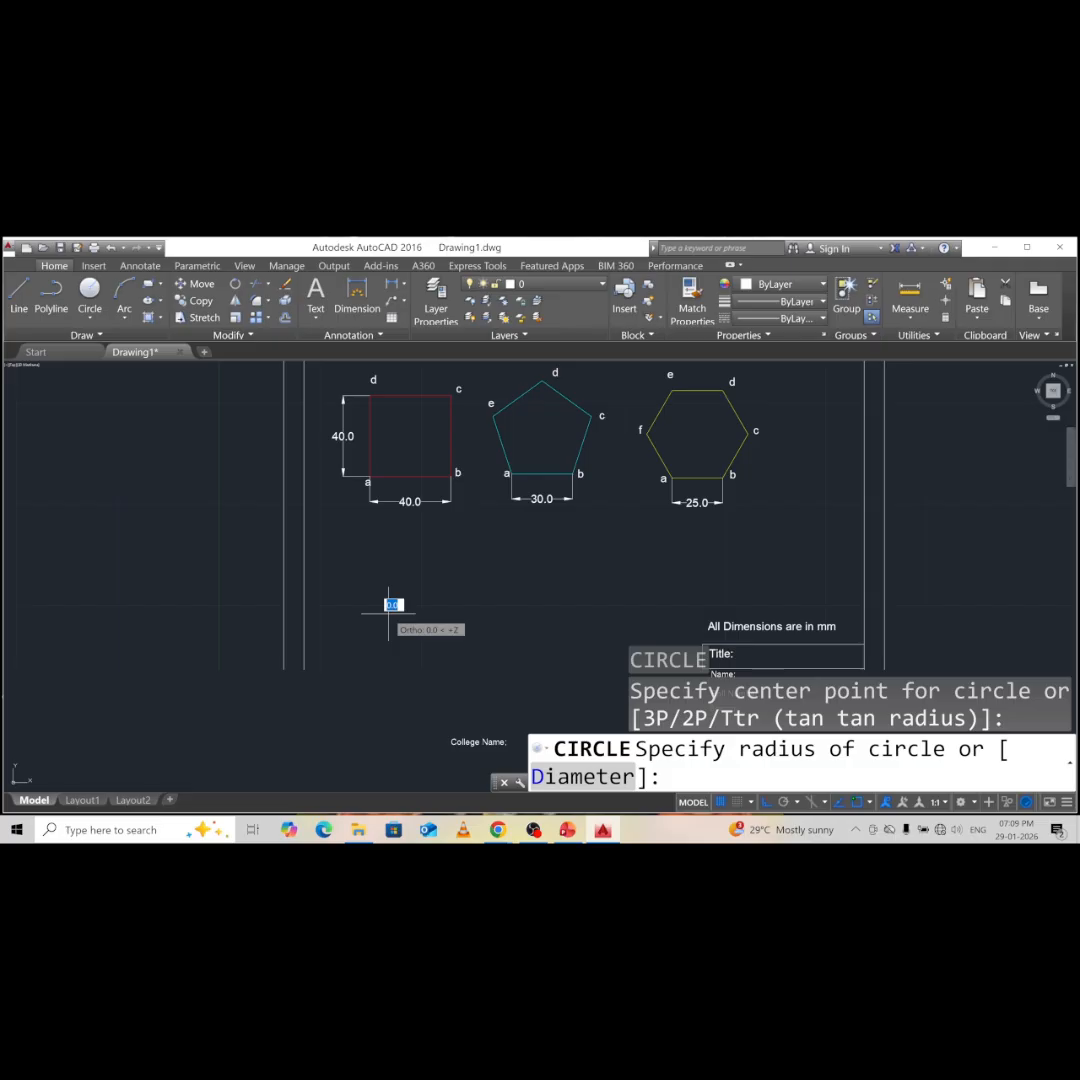
text(25)
key(Return)
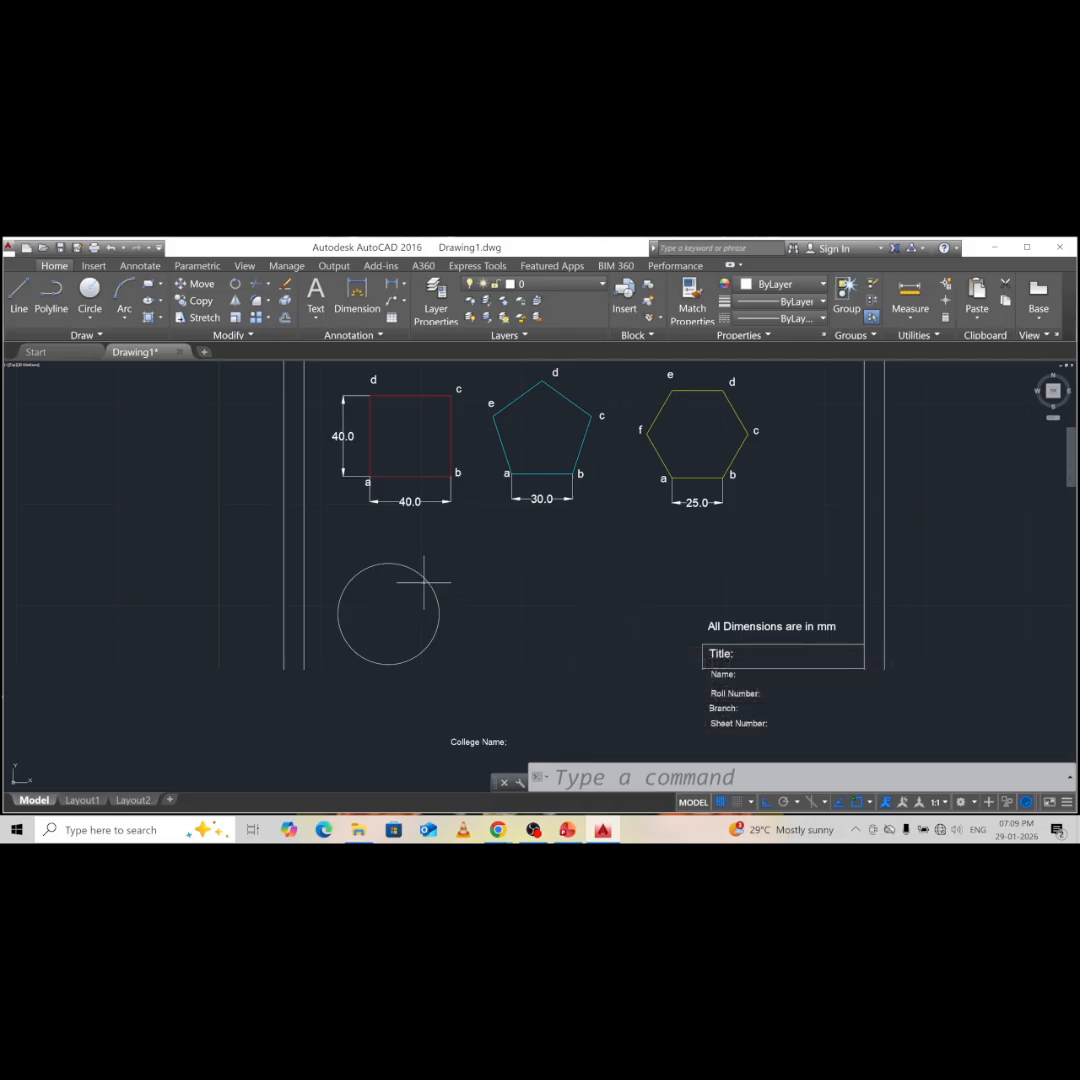
- Draw a horizontal radius line from the circle's right quadrant to its centre, and end the Line command
mouse_move(420, 573)
click(576, 777)
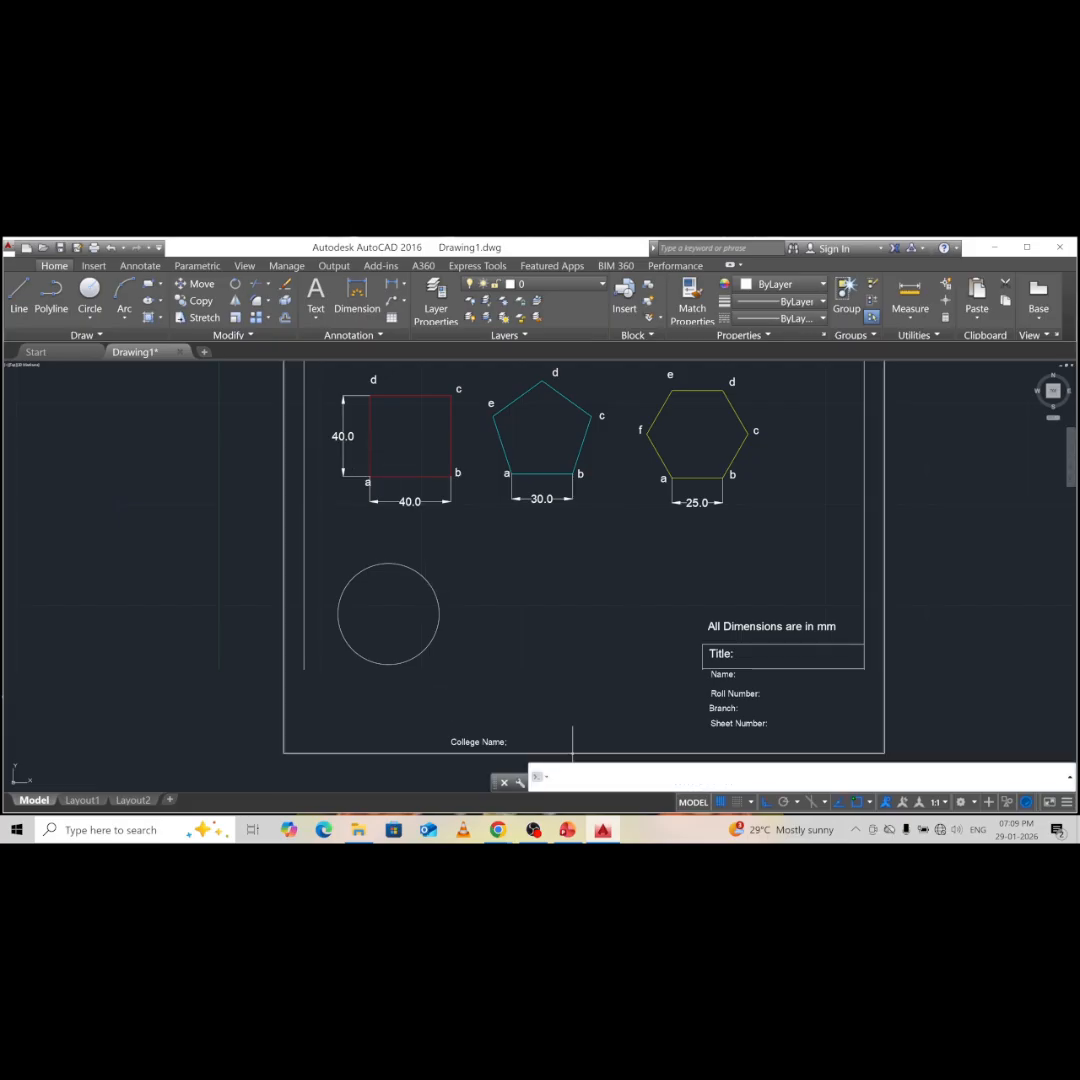
text(l)
key(Return)
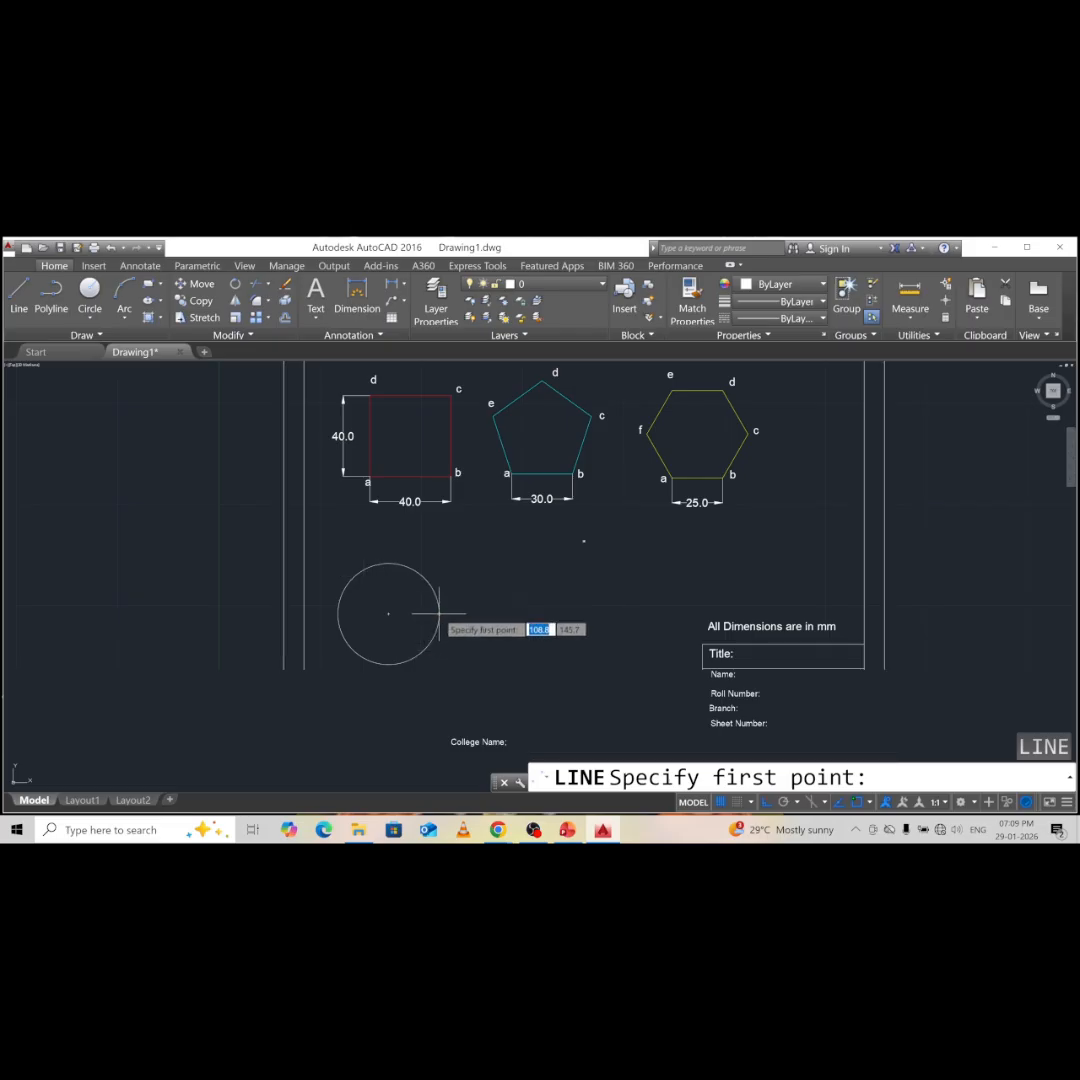
click(438, 613)
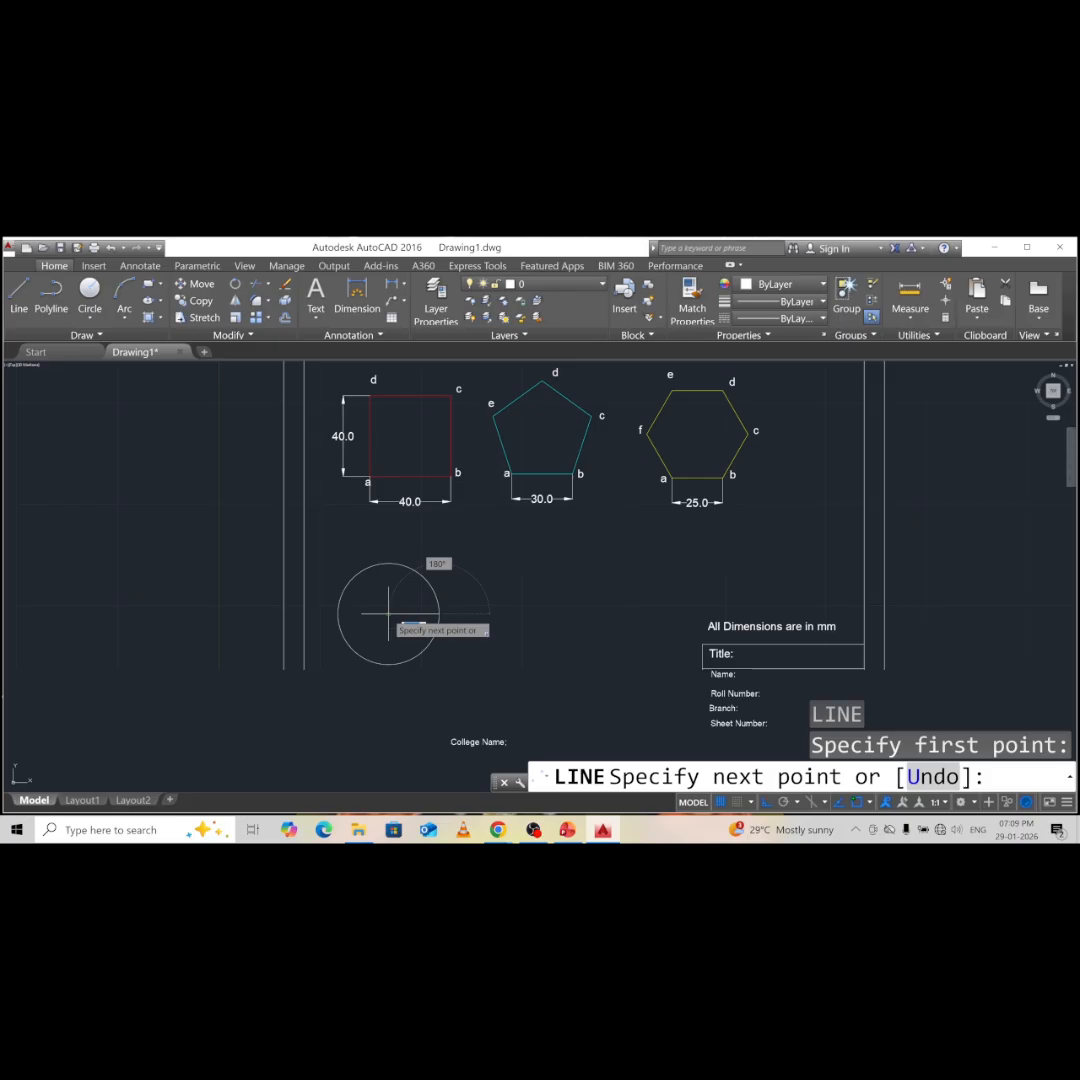
click(388, 613)
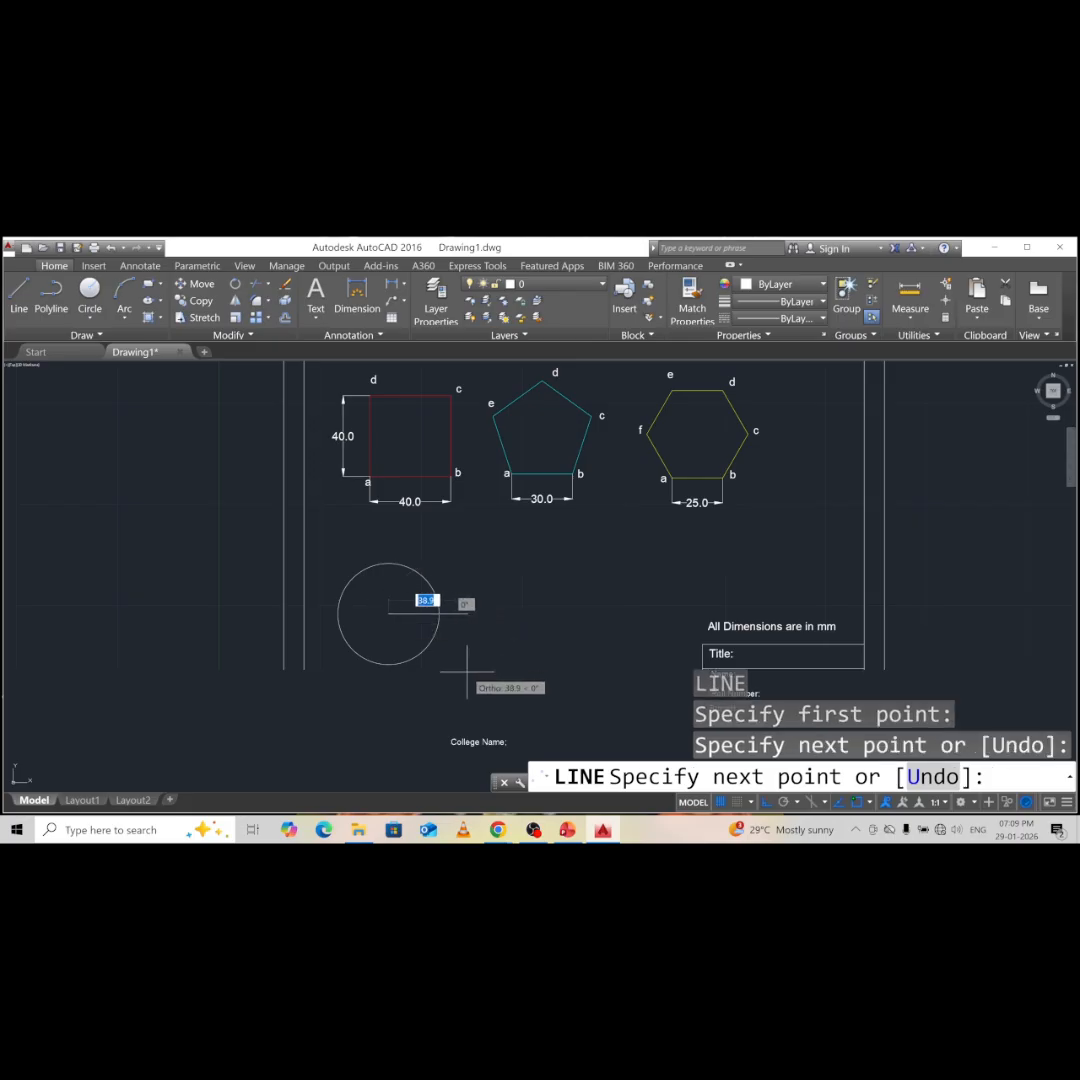
key(Escape)
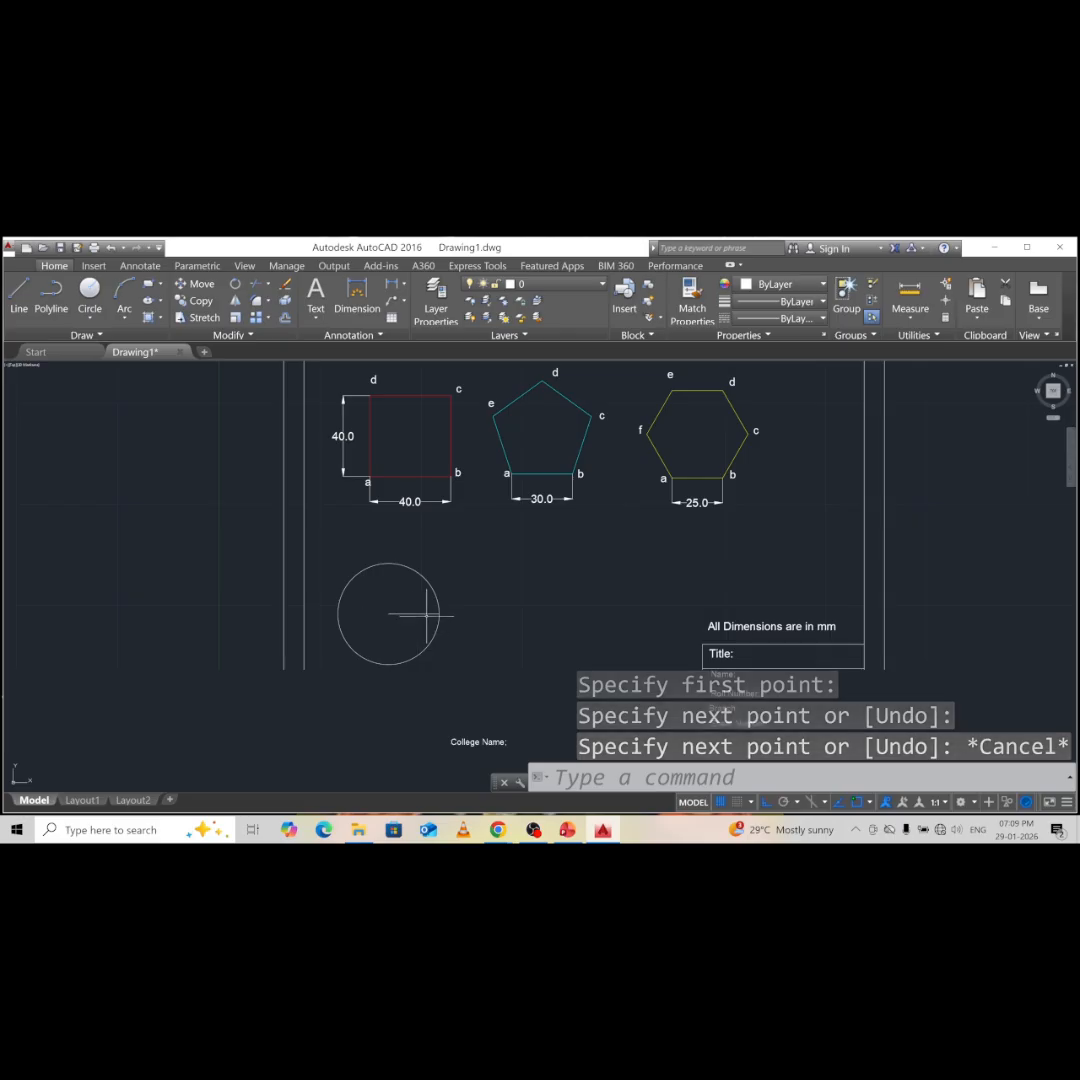
middle_drag(468, 612, 441, 516)
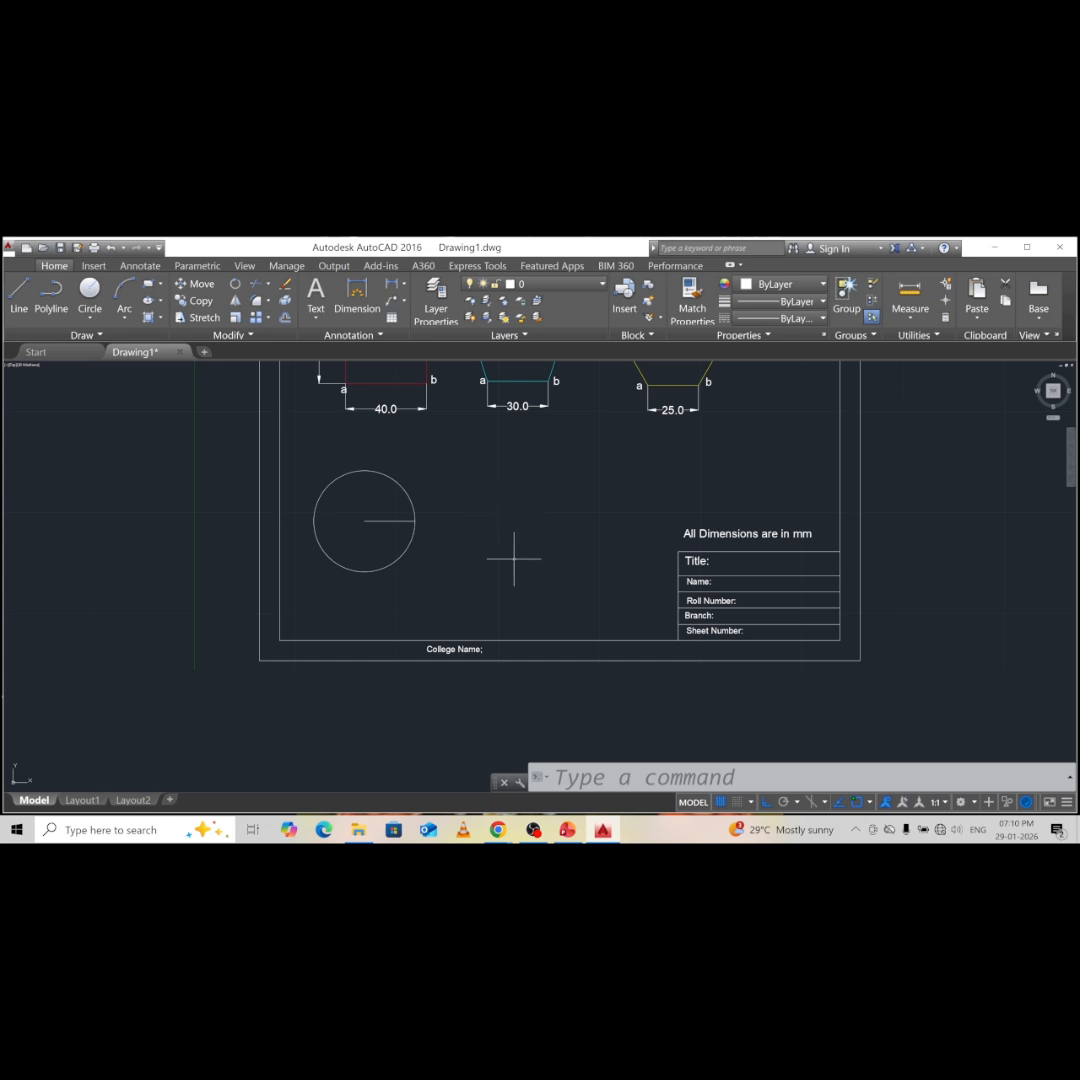
scroll(511, 564, up, 2)
scroll(511, 564, down, 2)
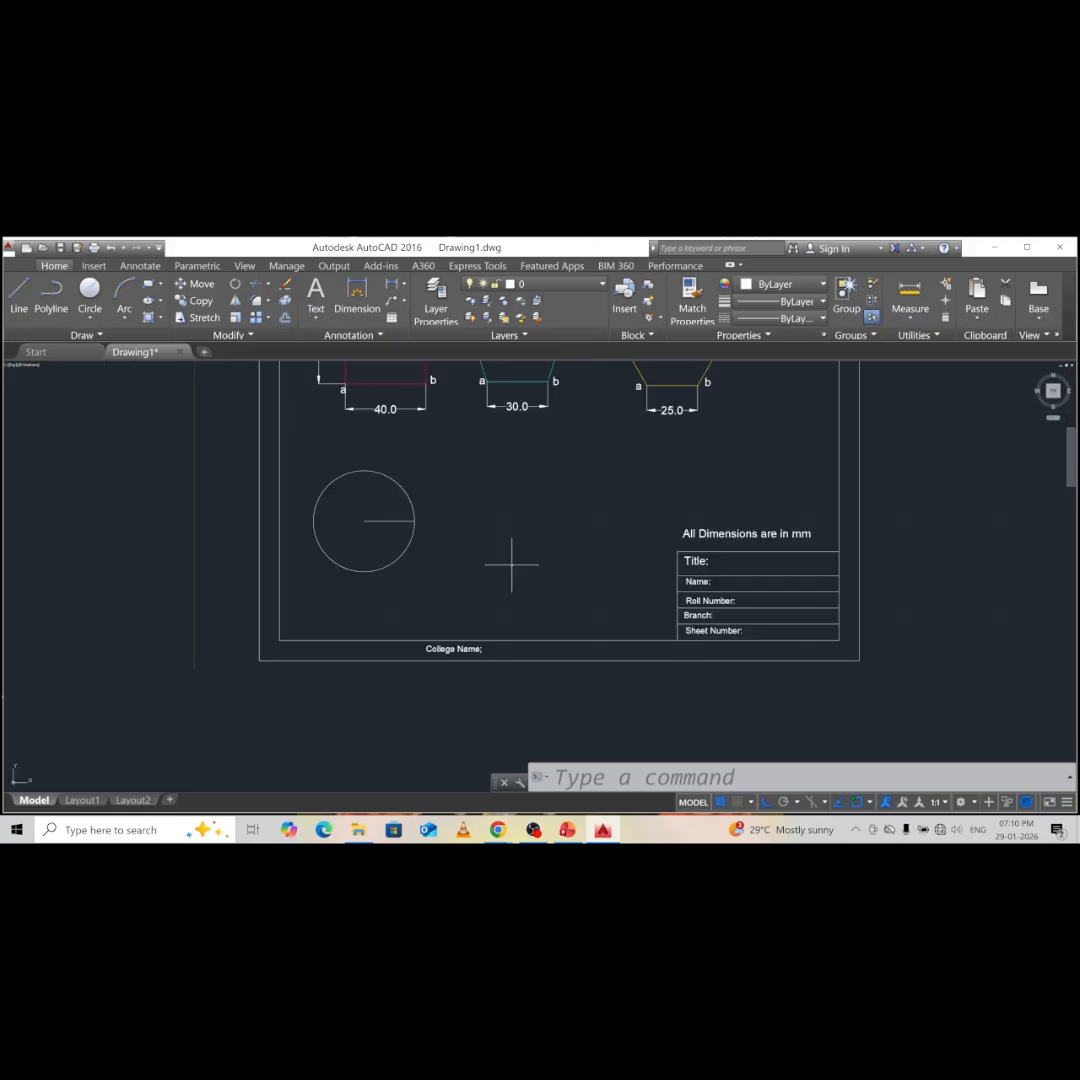
scroll(511, 564, up, 2)
scroll(506, 564, down, 2)
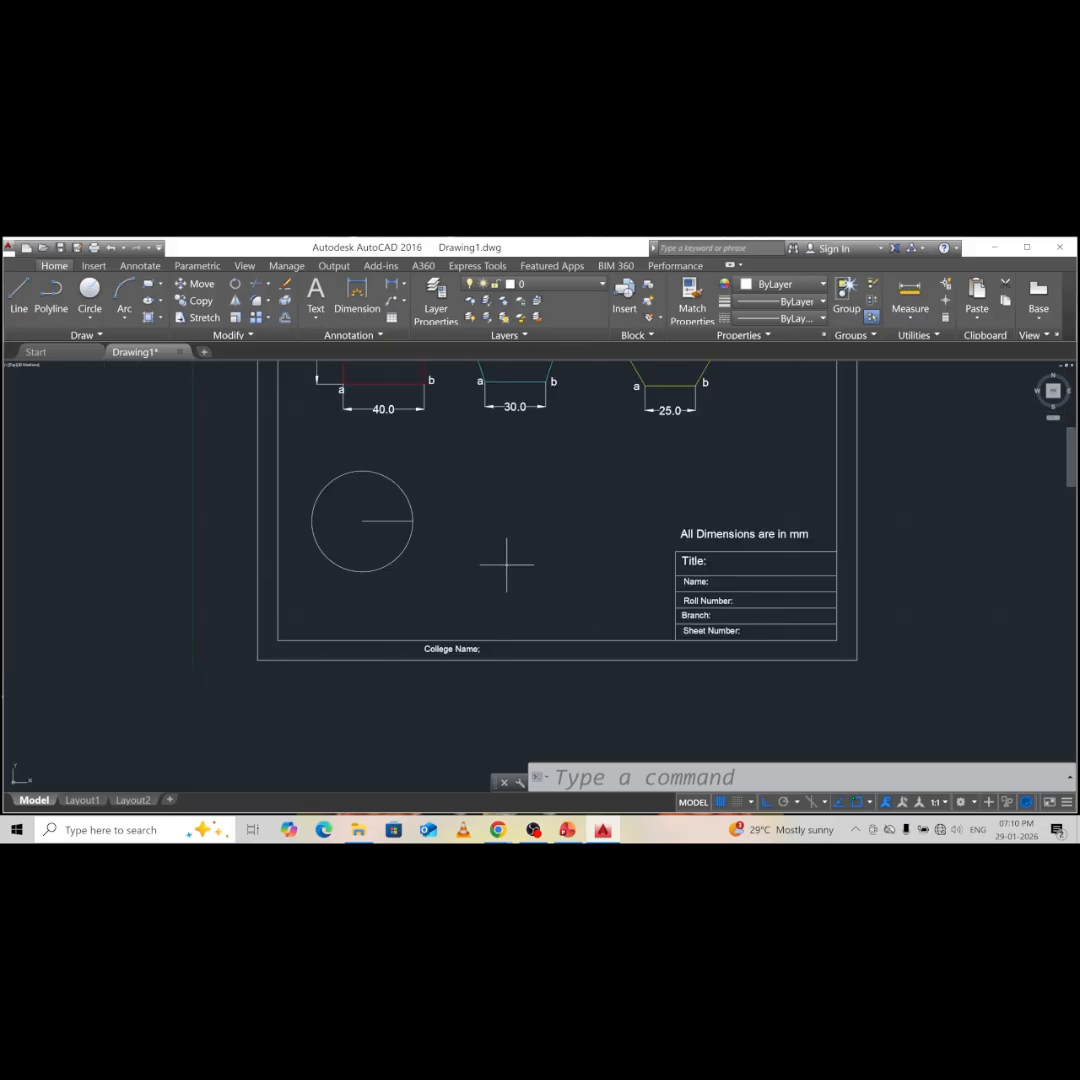
middle_drag(526, 526, 489, 578)
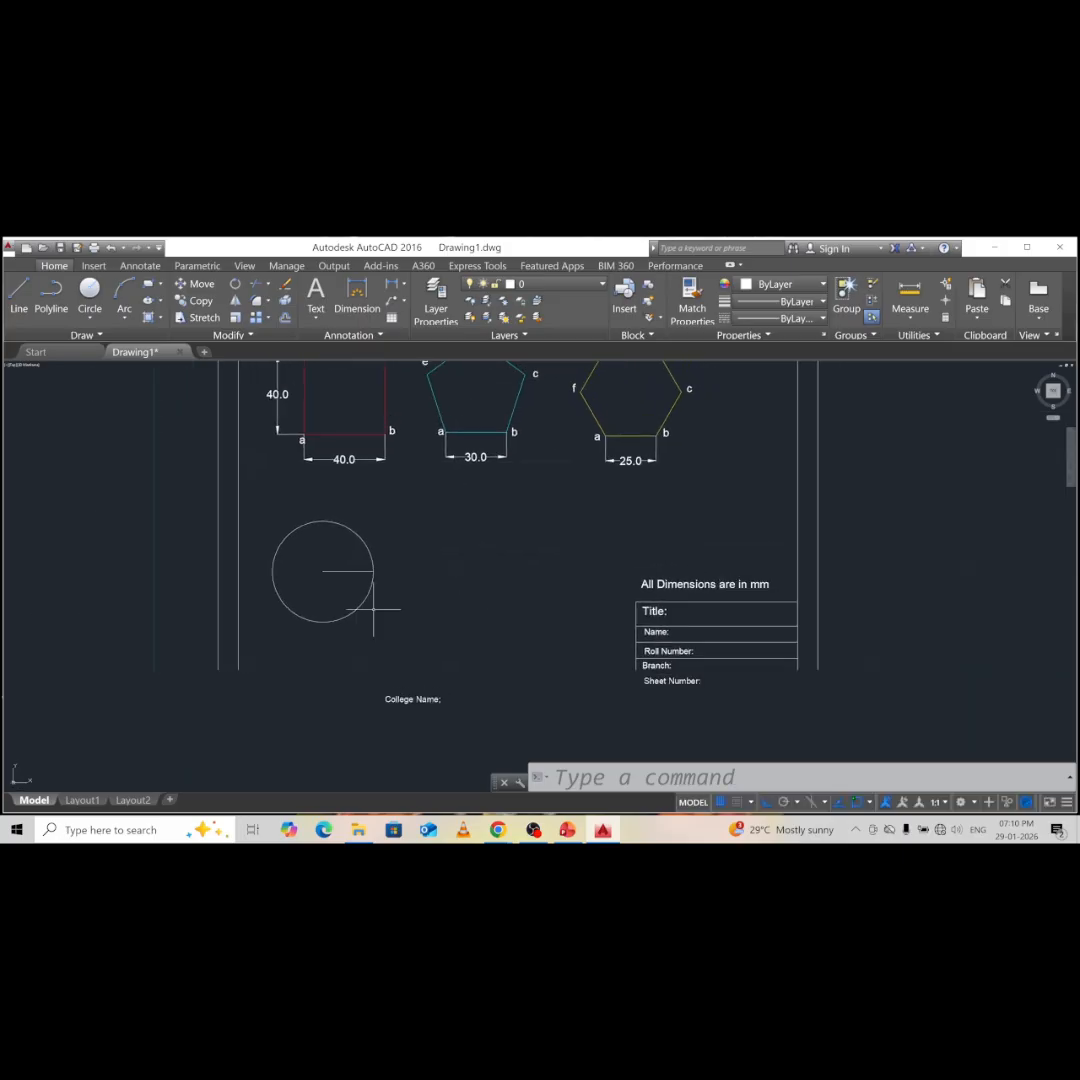
- Copy the circle and its radius line by its centre twice horizontally to the right, about 66 mm and 127 mm from the original
mouse_move(417, 618)
mouse_down()
mouse_move(360, 553)
mouse_move(294, 527)
mouse_move(254, 559)
mouse_up()
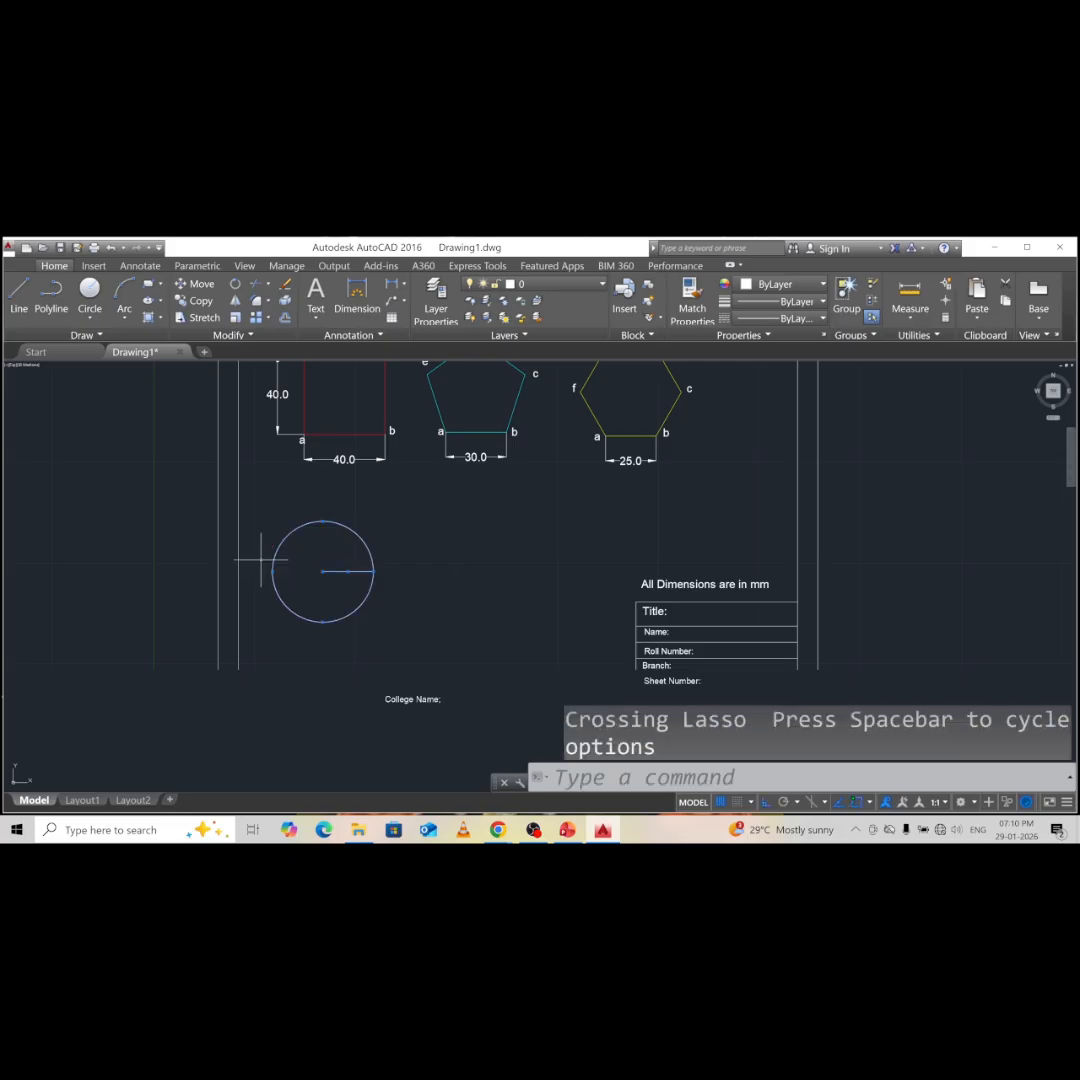
mouse_move(461, 607)
mouse_down()
mouse_move(338, 518)
mouse_move(268, 525)
mouse_move(255, 556)
mouse_move(268, 580)
mouse_up()
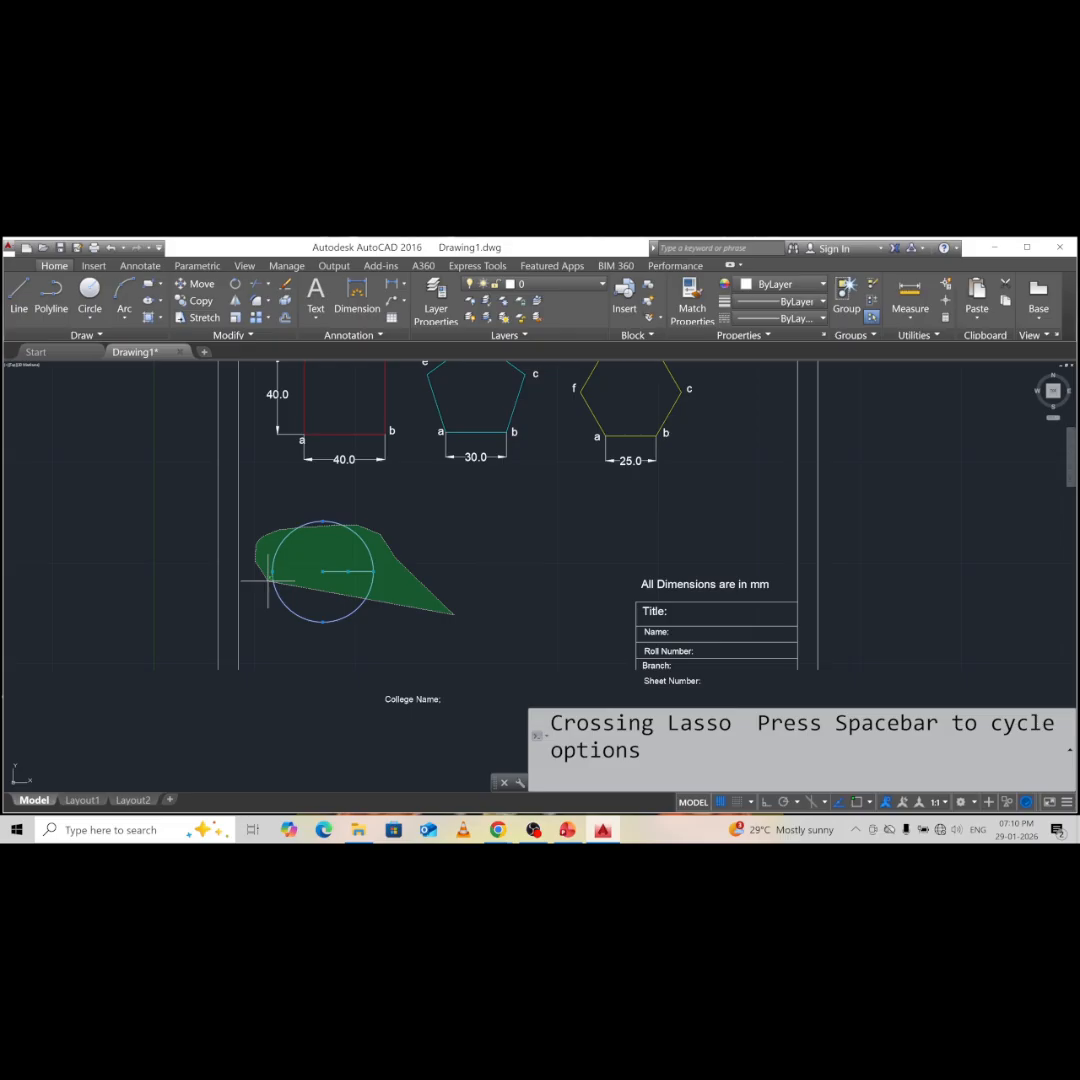
drag(268, 580, 270, 579)
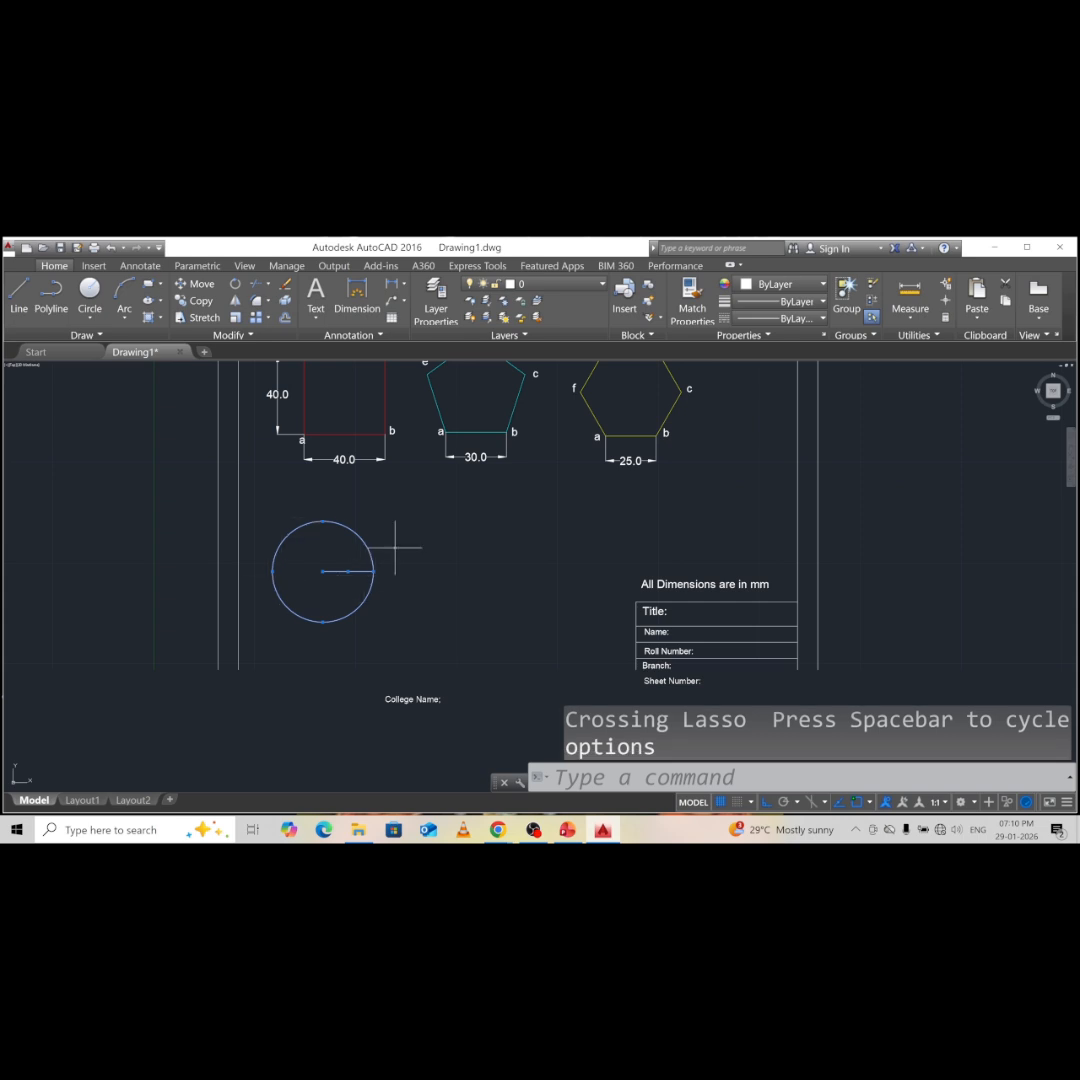
text(co)
key(Return)
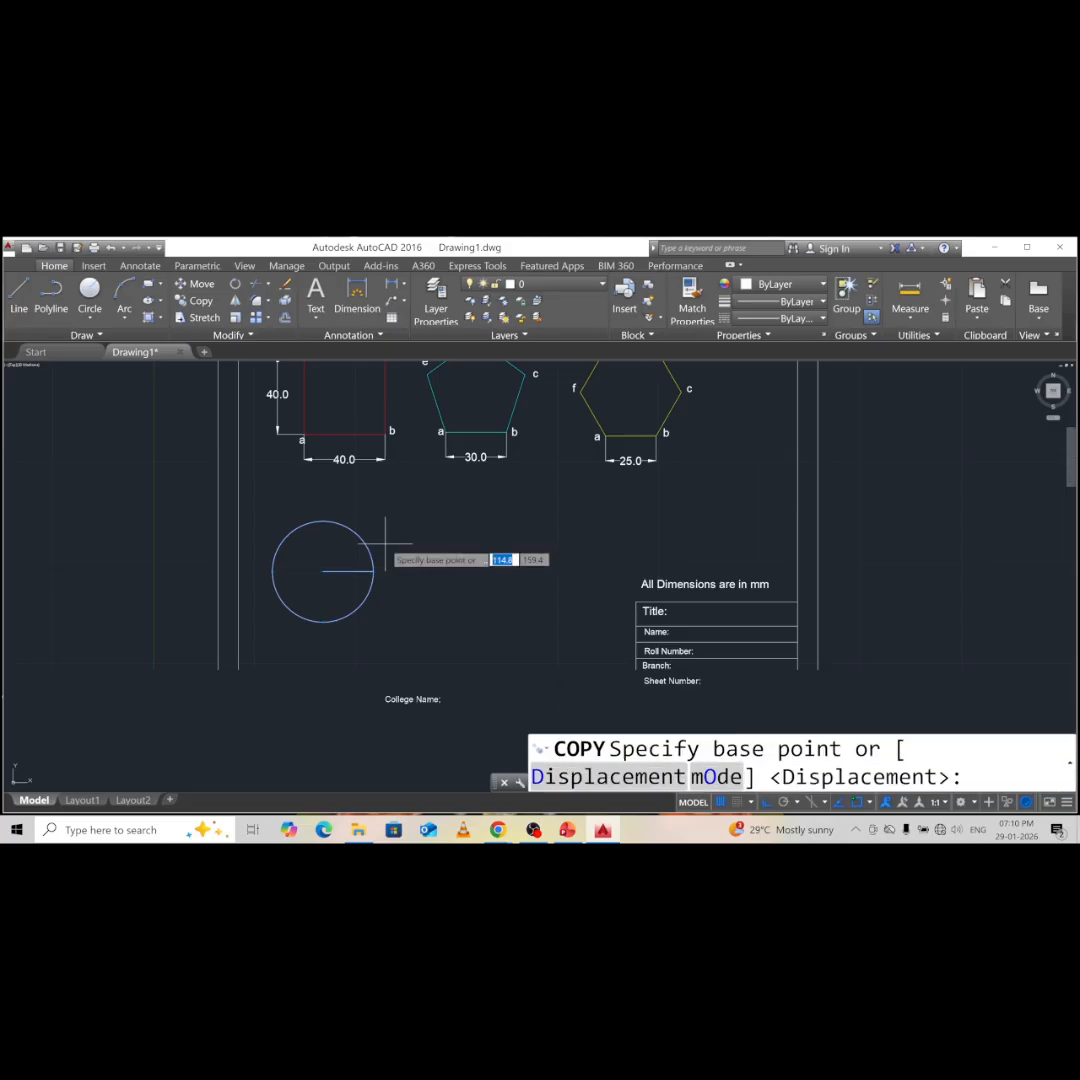
click(323, 572)
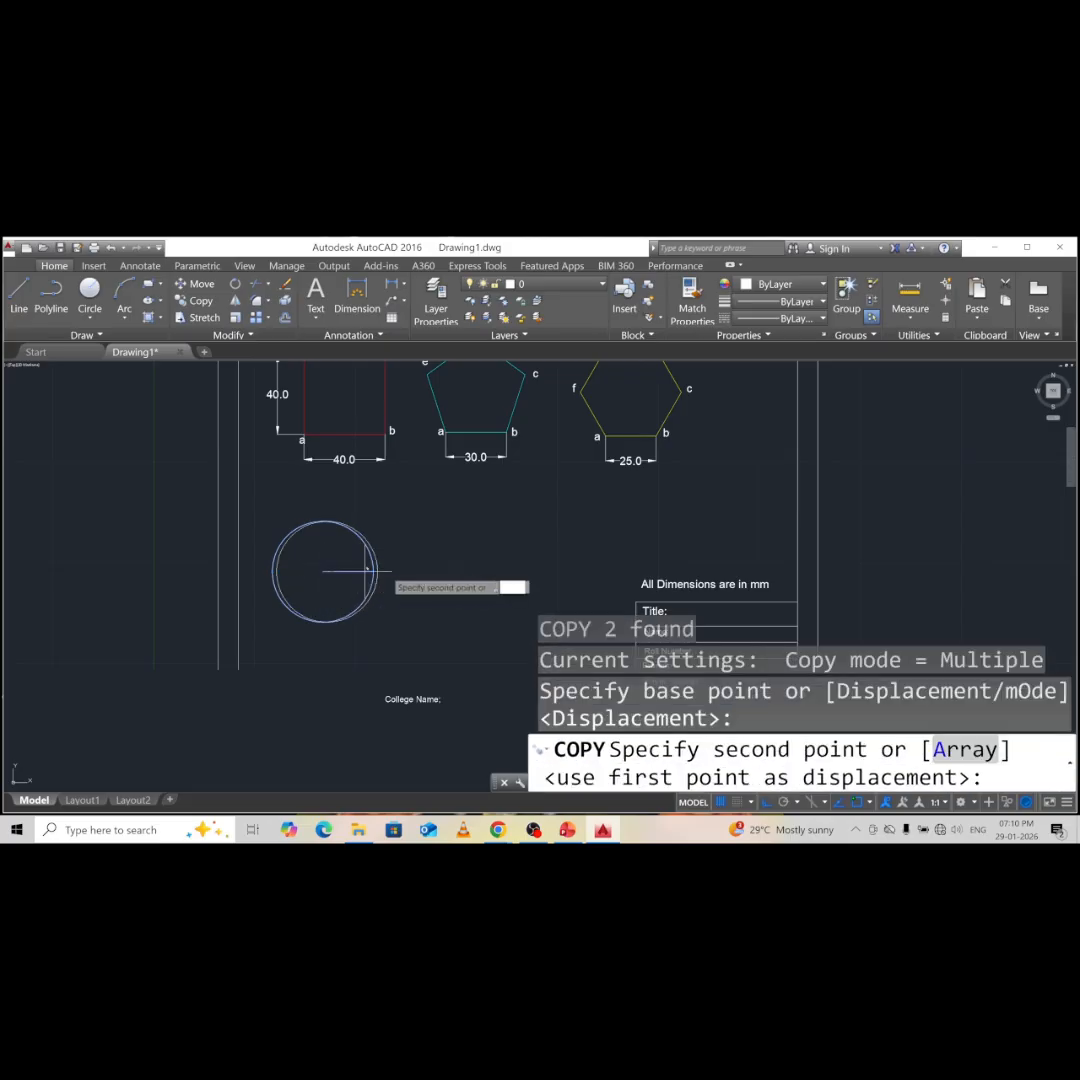
click(456, 571)
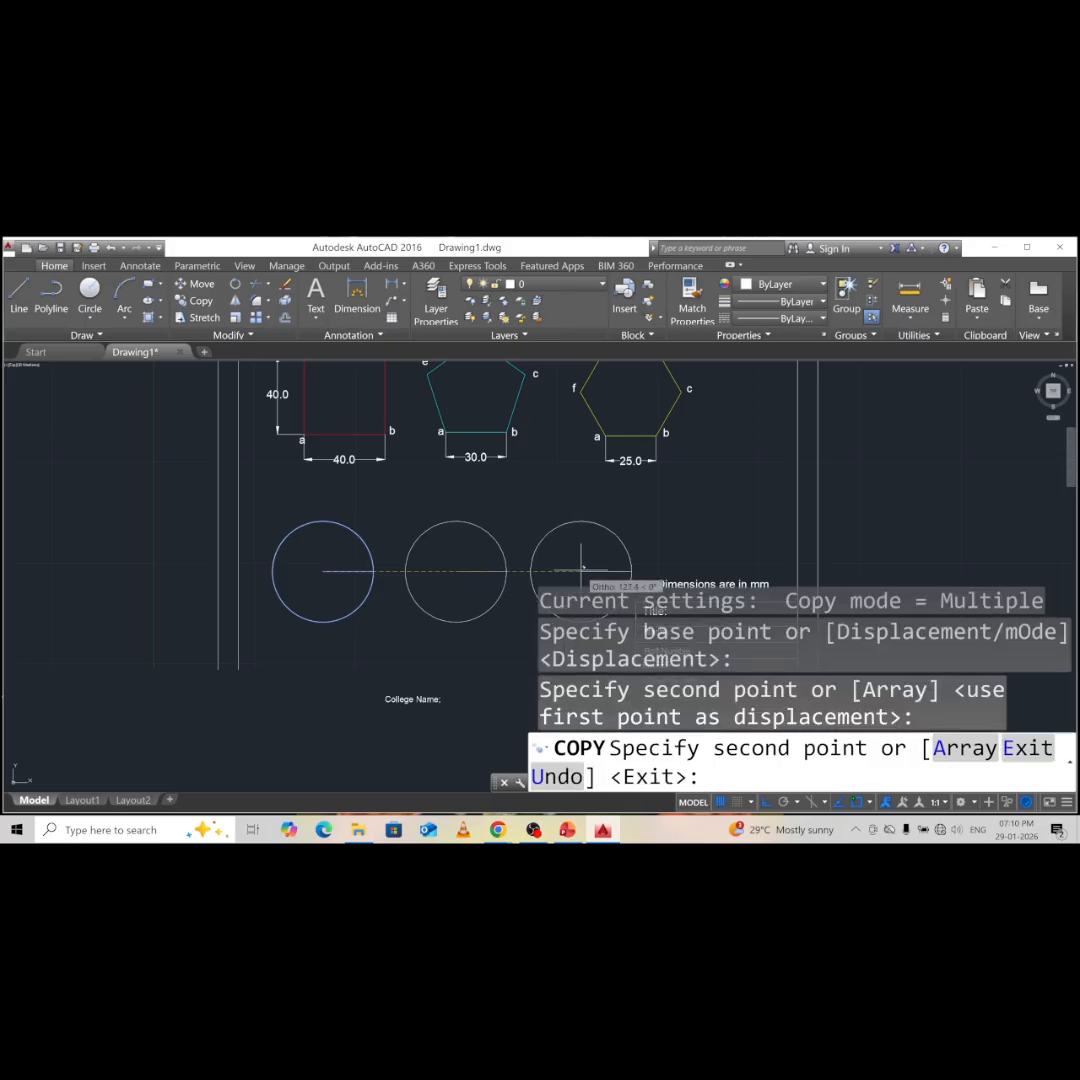
click(581, 571)
key(Return)
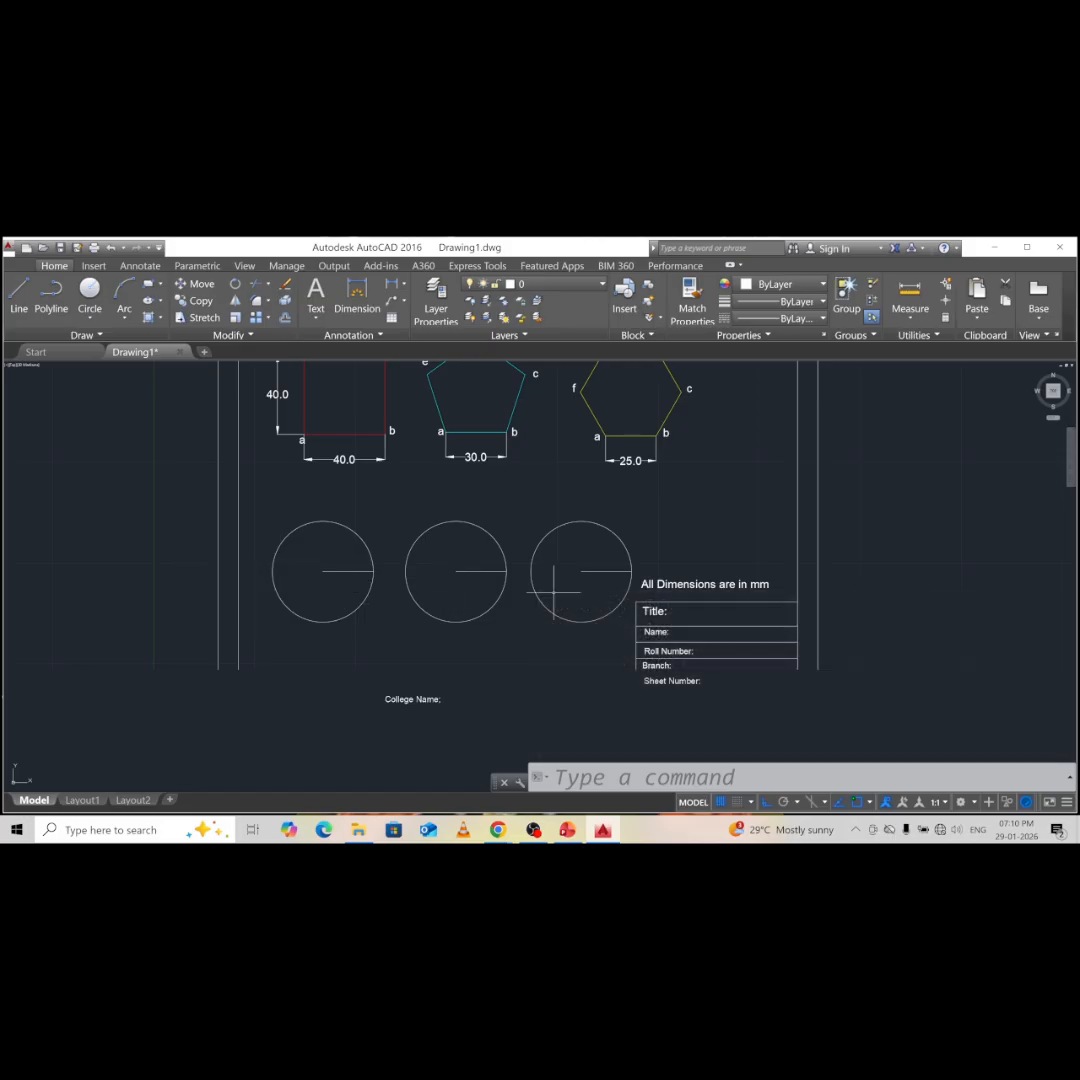
- Create a polar array of the first circle's radius line about that circle's centre
click(628, 776)
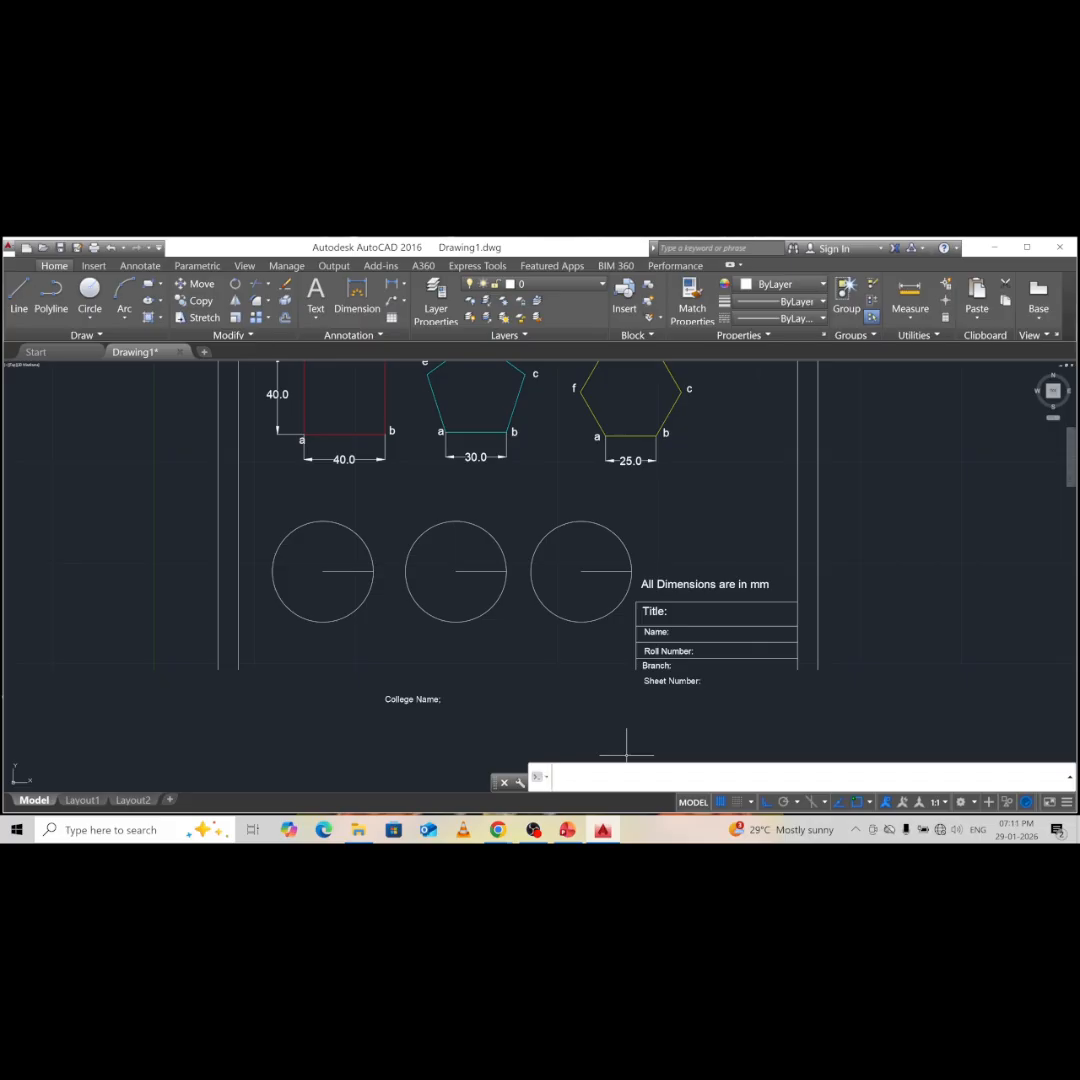
text(a)
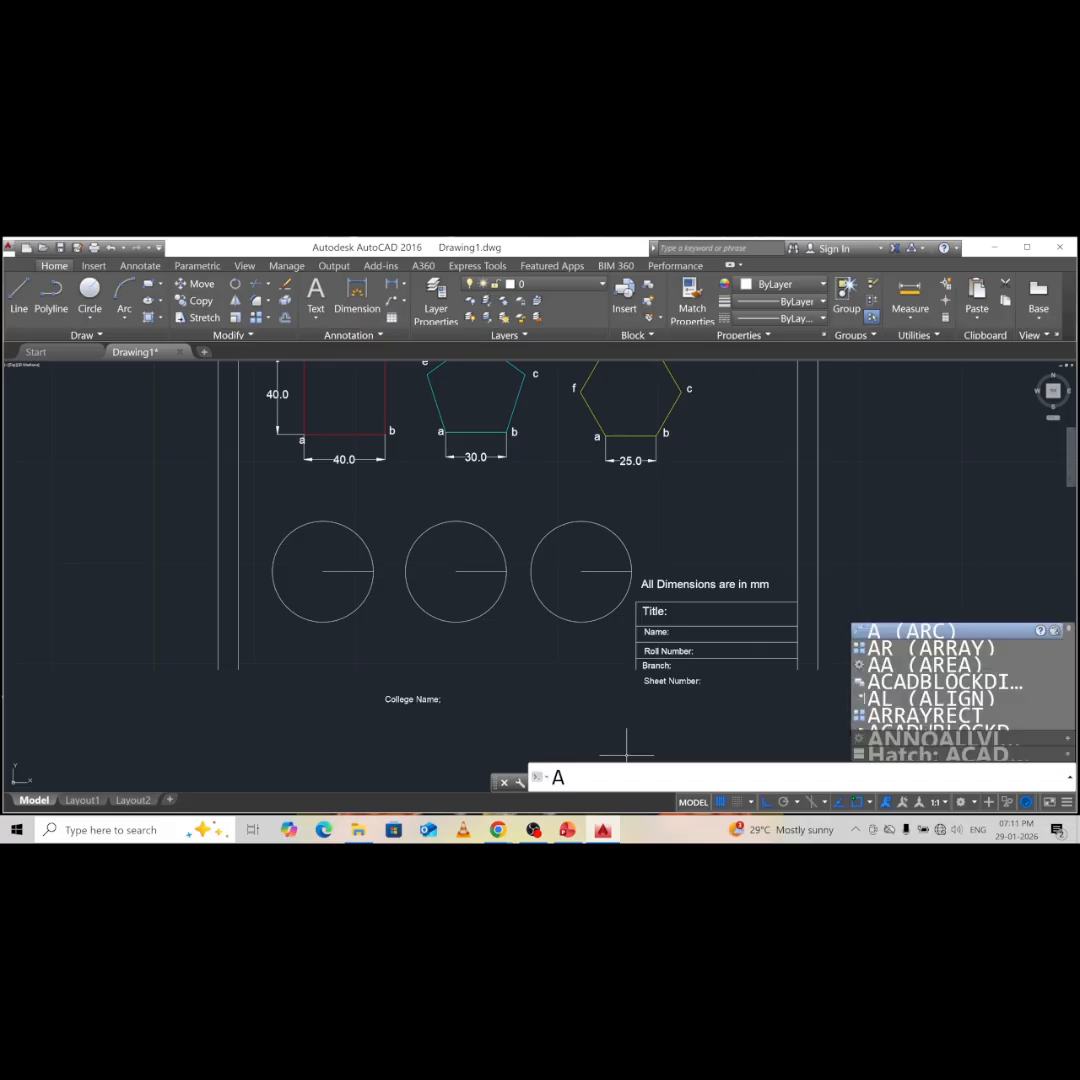
text(r)
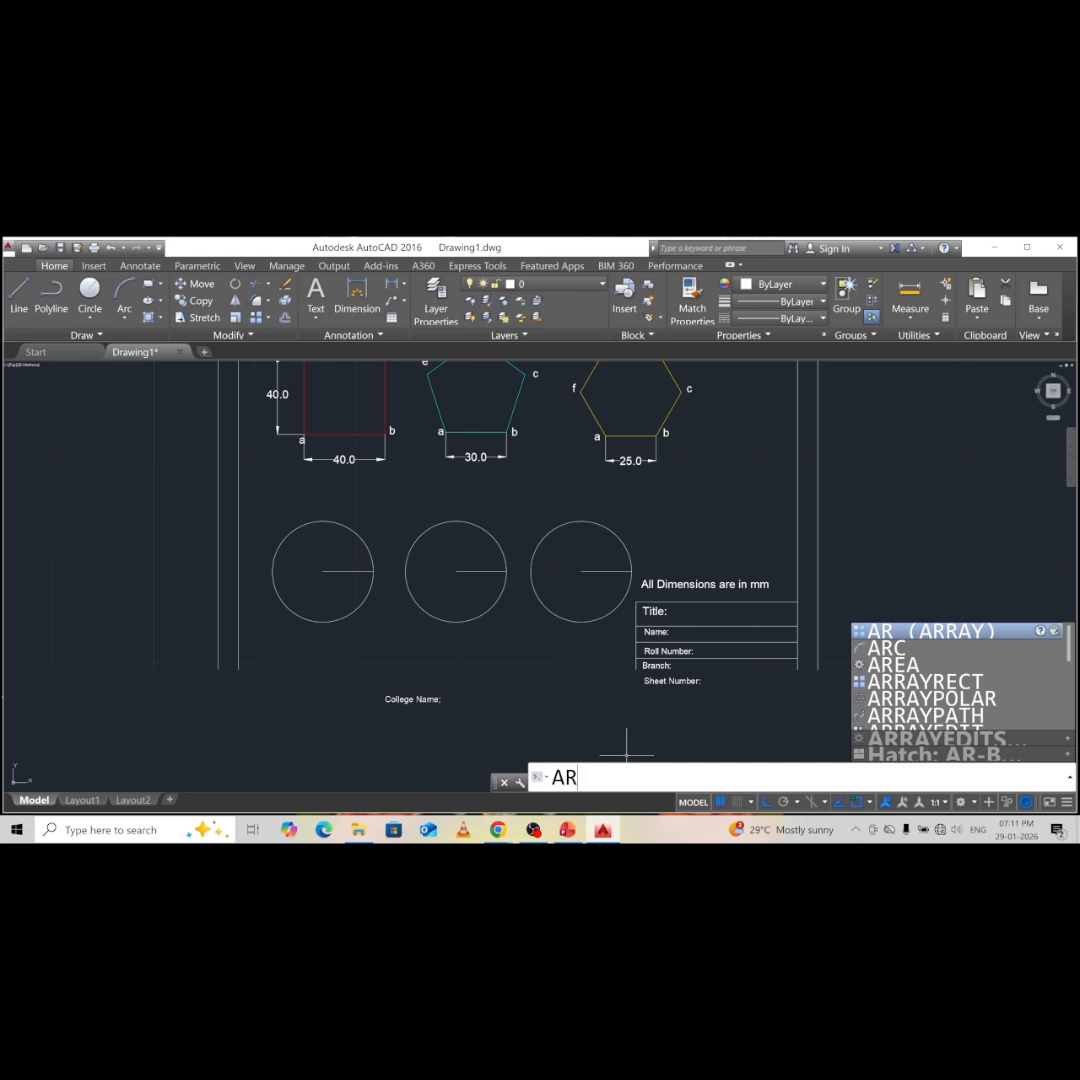
key(Return)
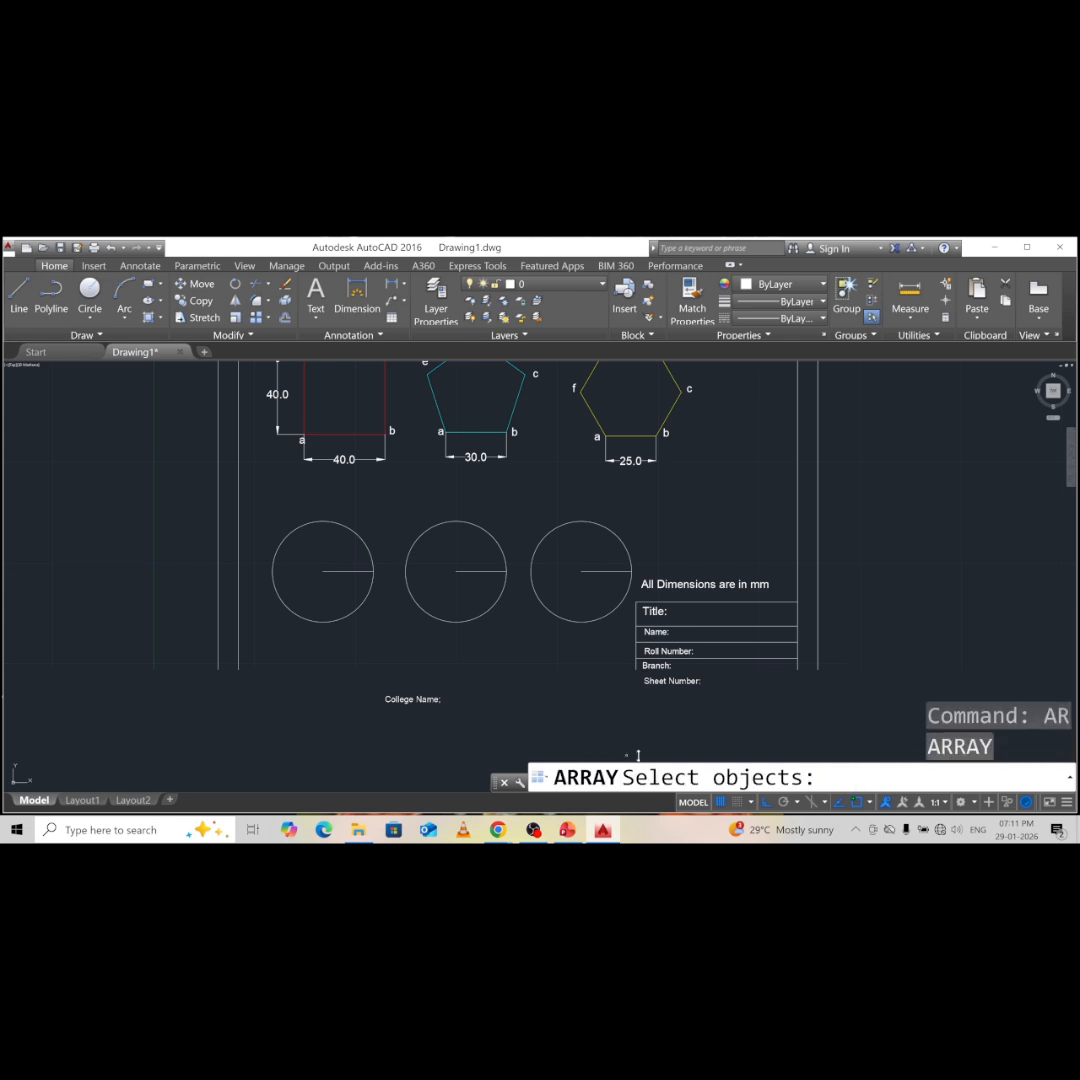
click(345, 571)
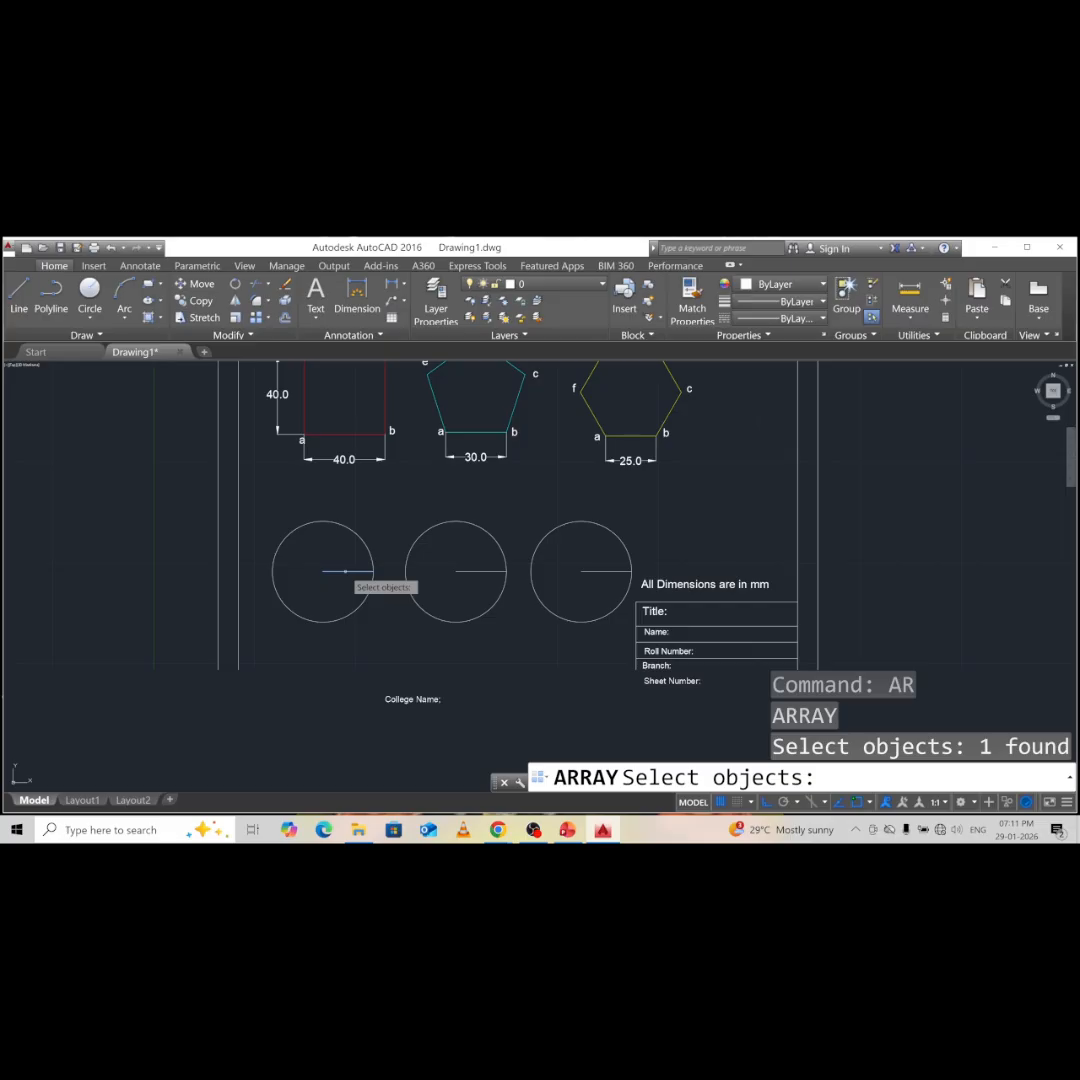
key(Return)
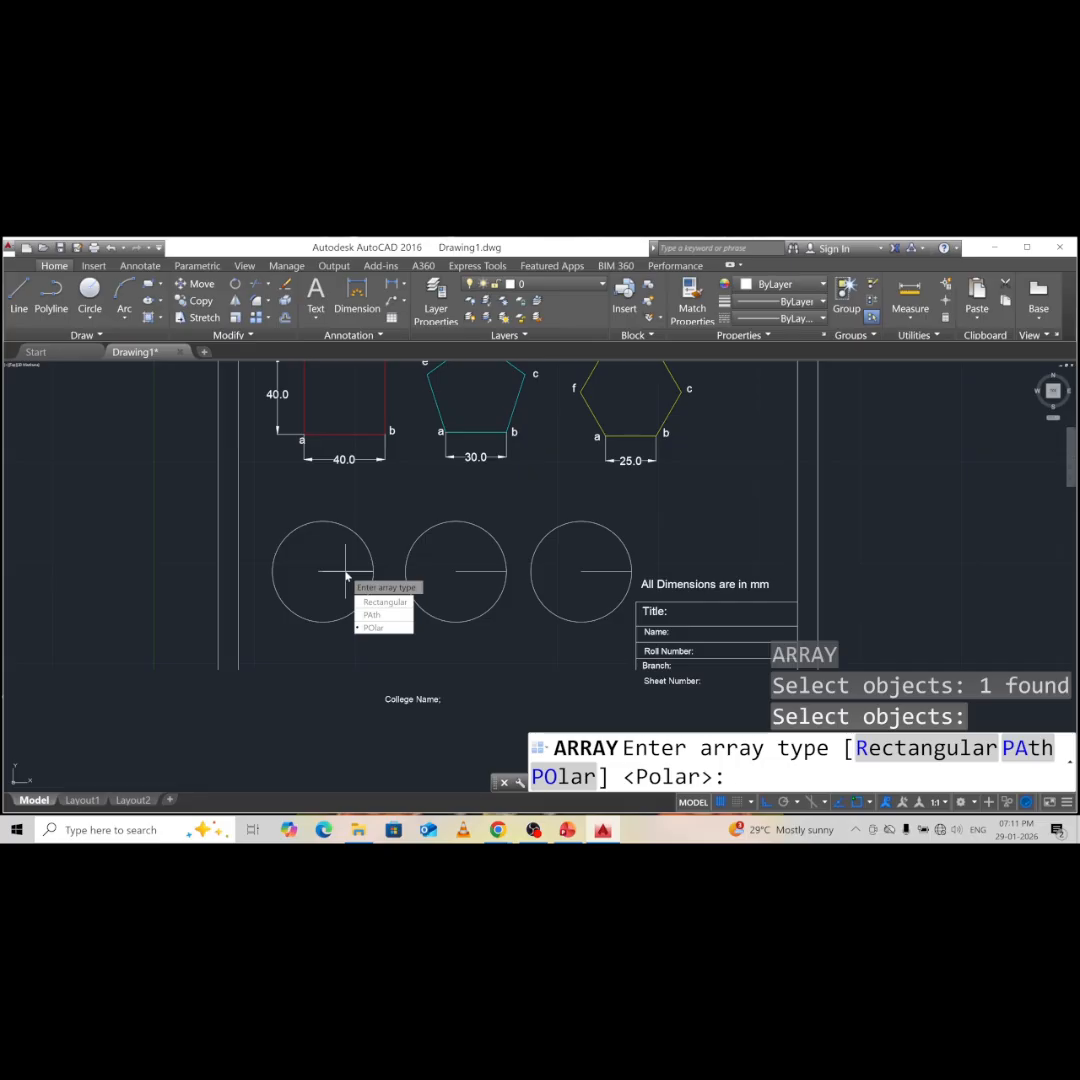
text(pol)
key(Return)
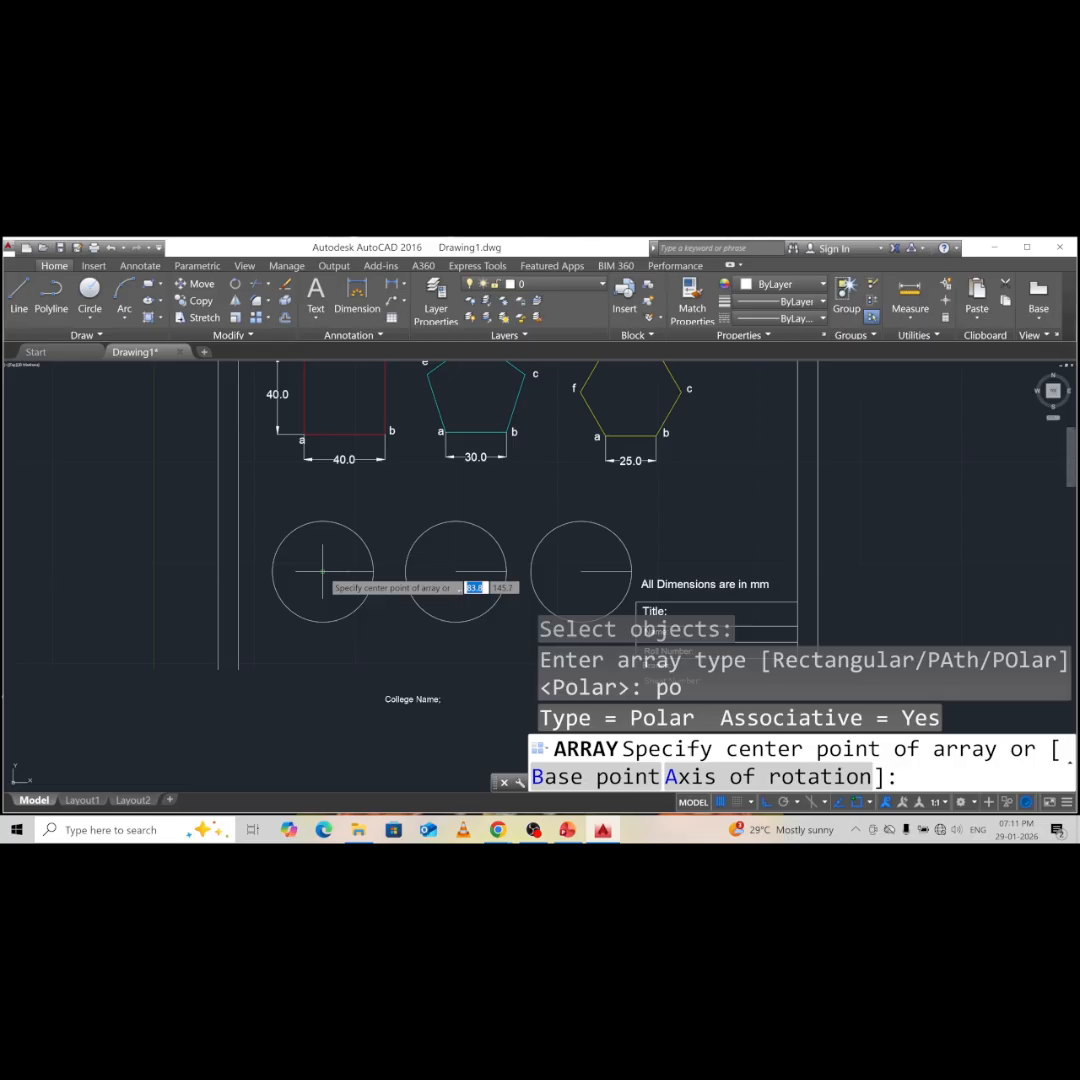
click(322, 572)
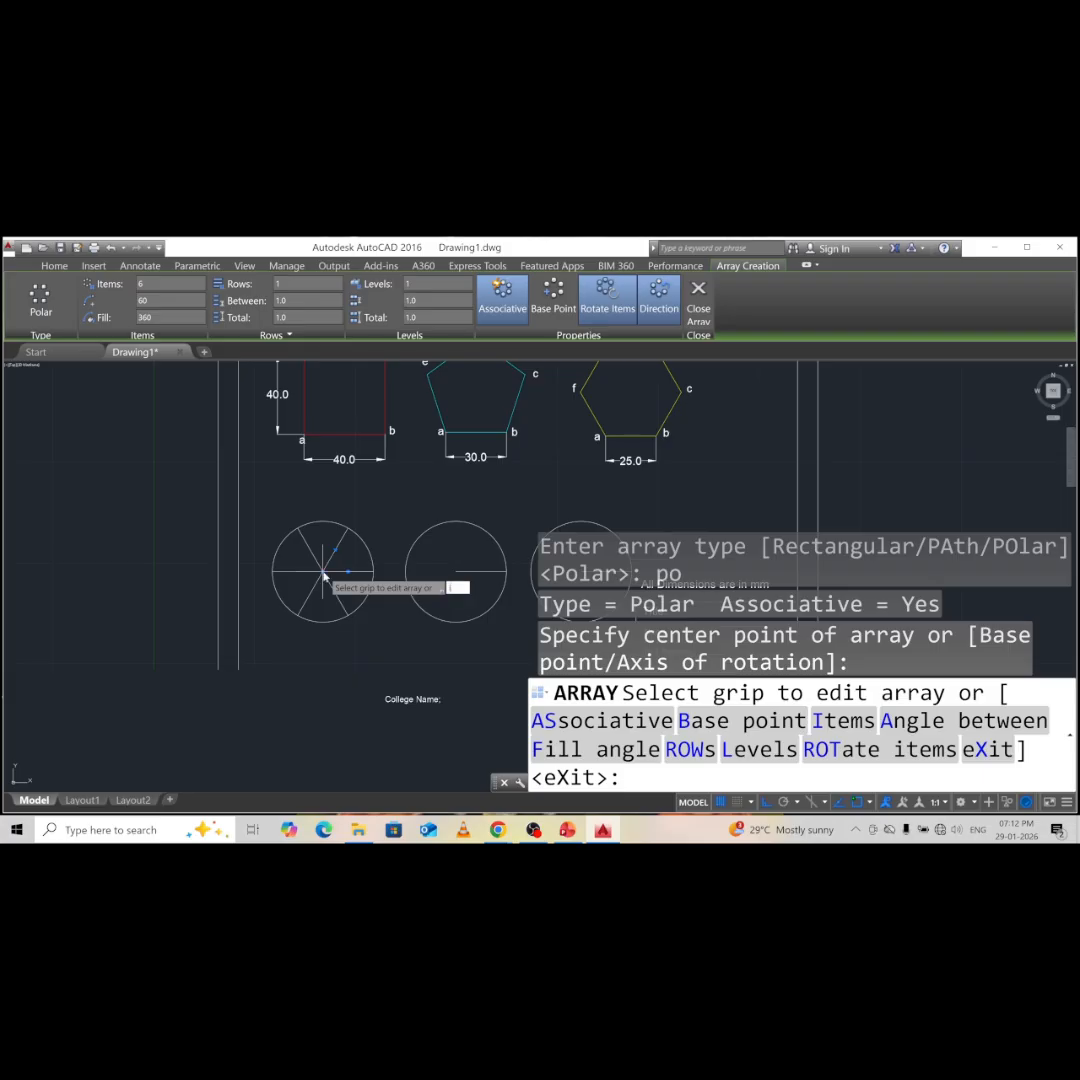
- Set the first circle's polar array to 4 items and finish the Array command
text(items)
key(Return)
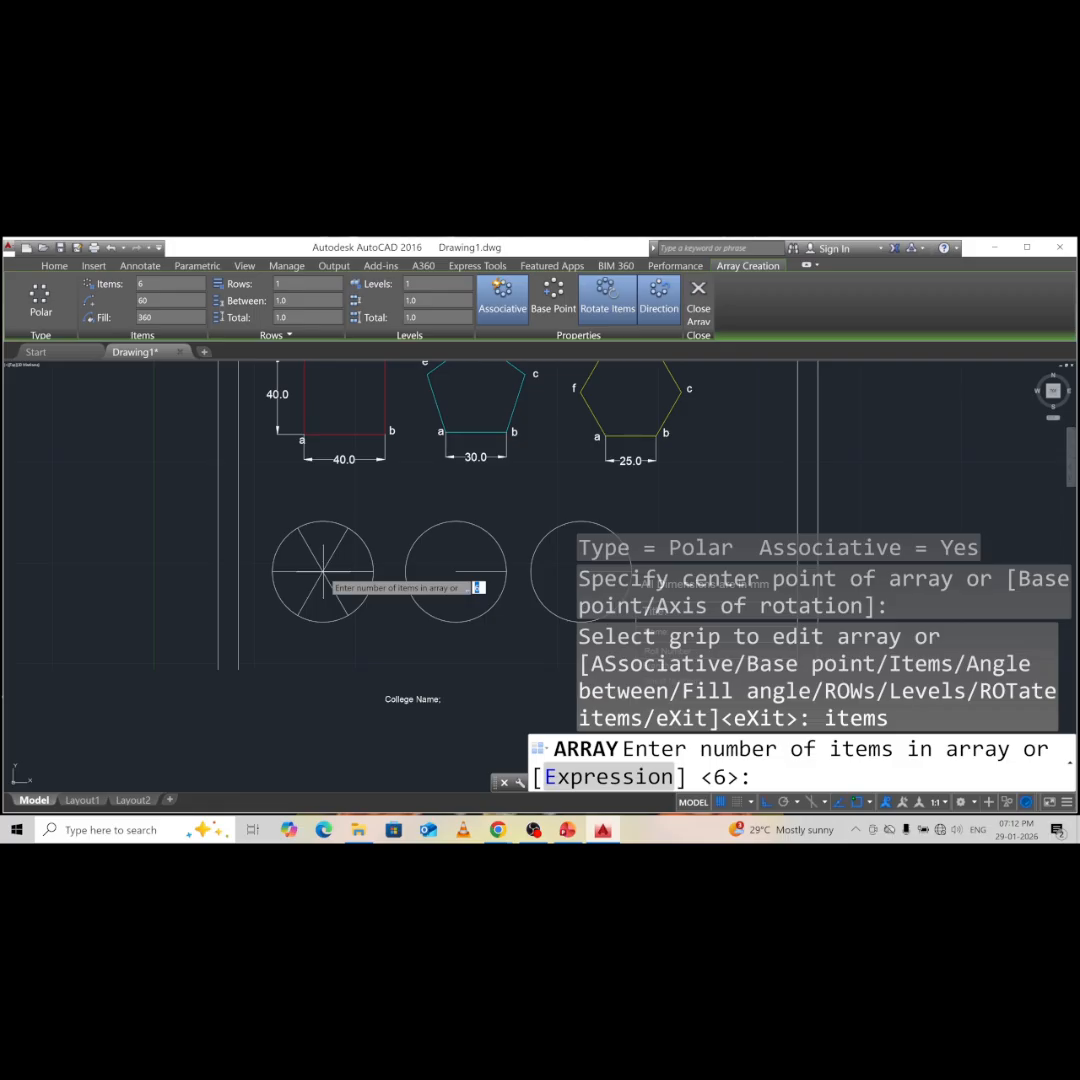
text(4)
key(Return)
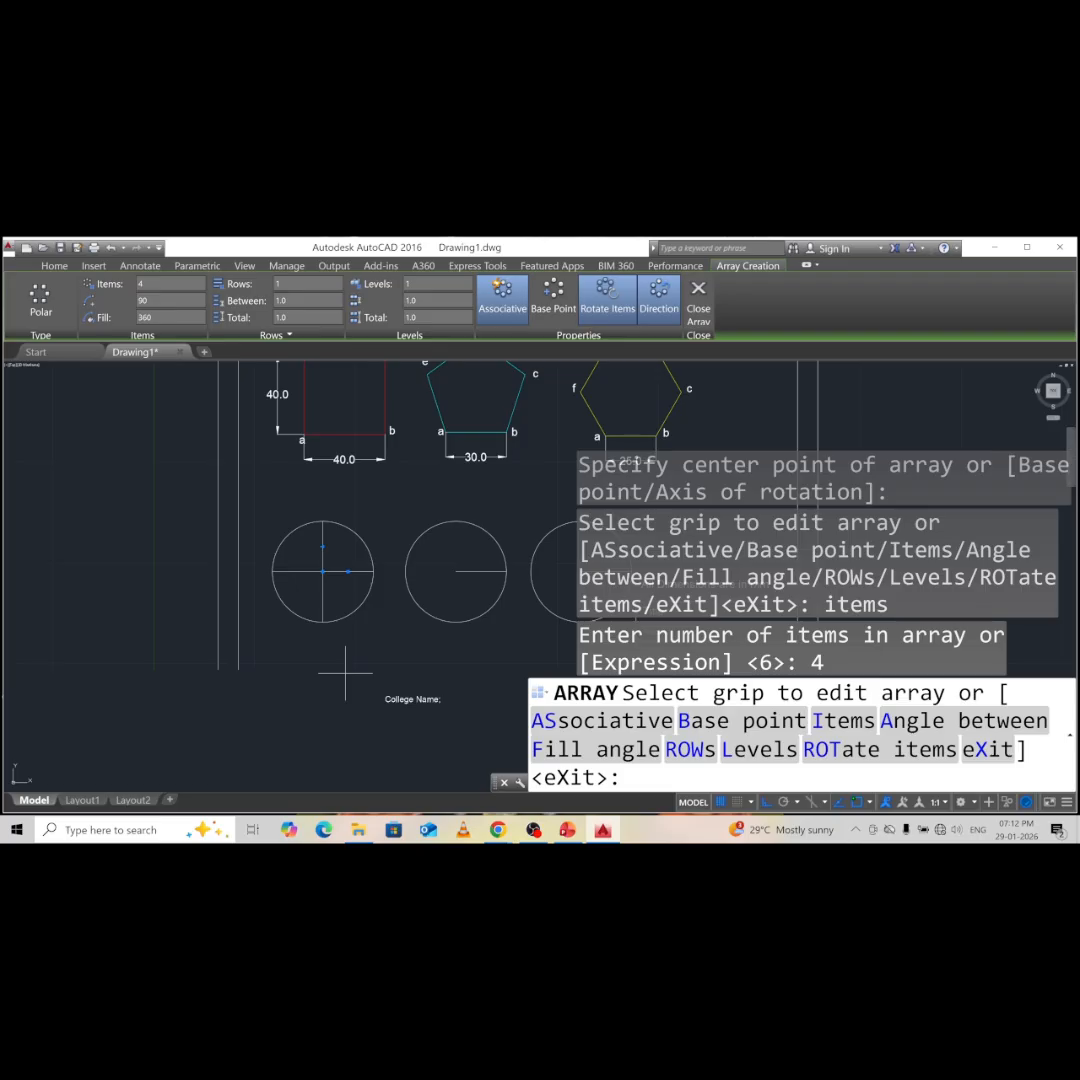
key(Escape)
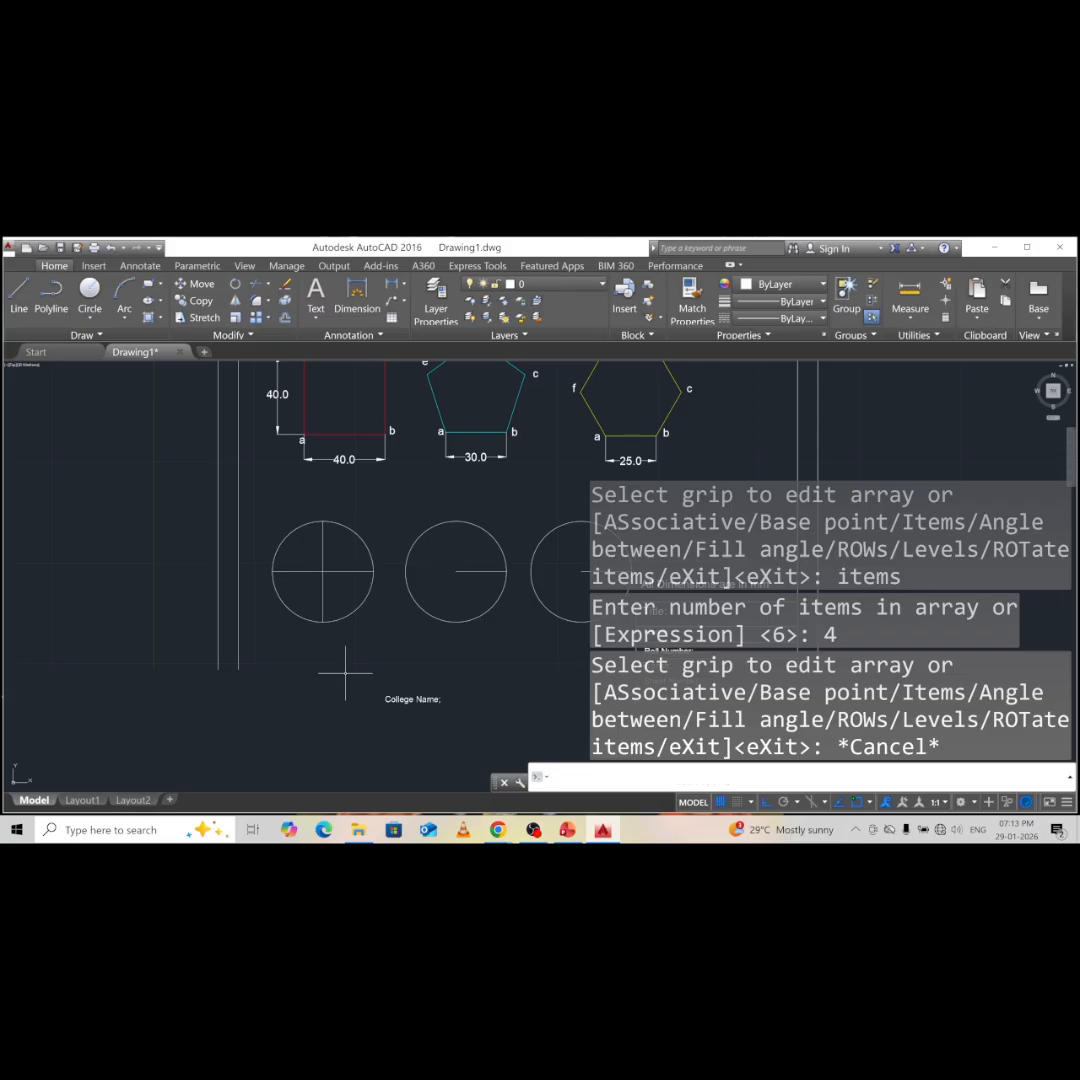
- Create a polar array of the middle circle's radius line about that circle's centre
text(AR)
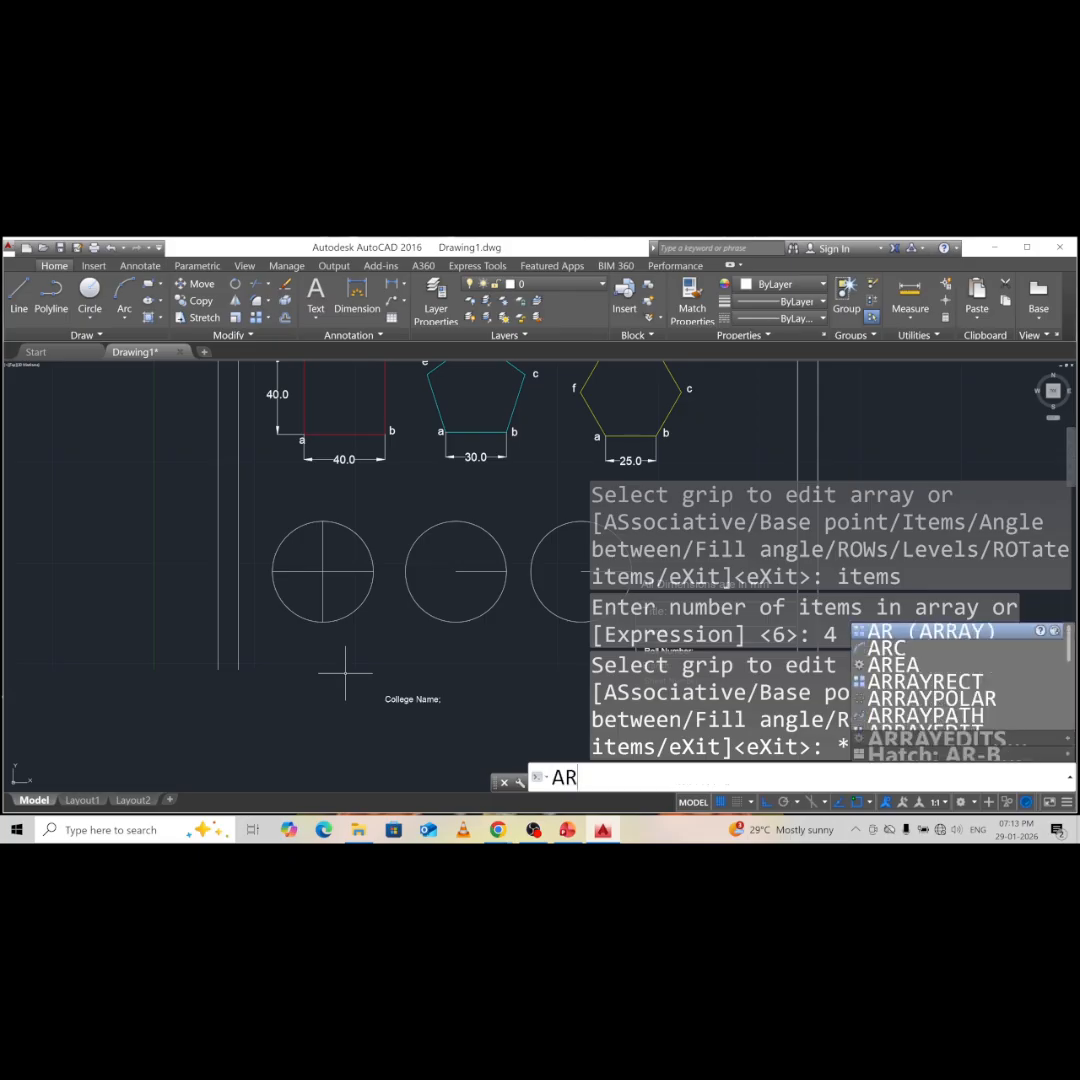
key(Return)
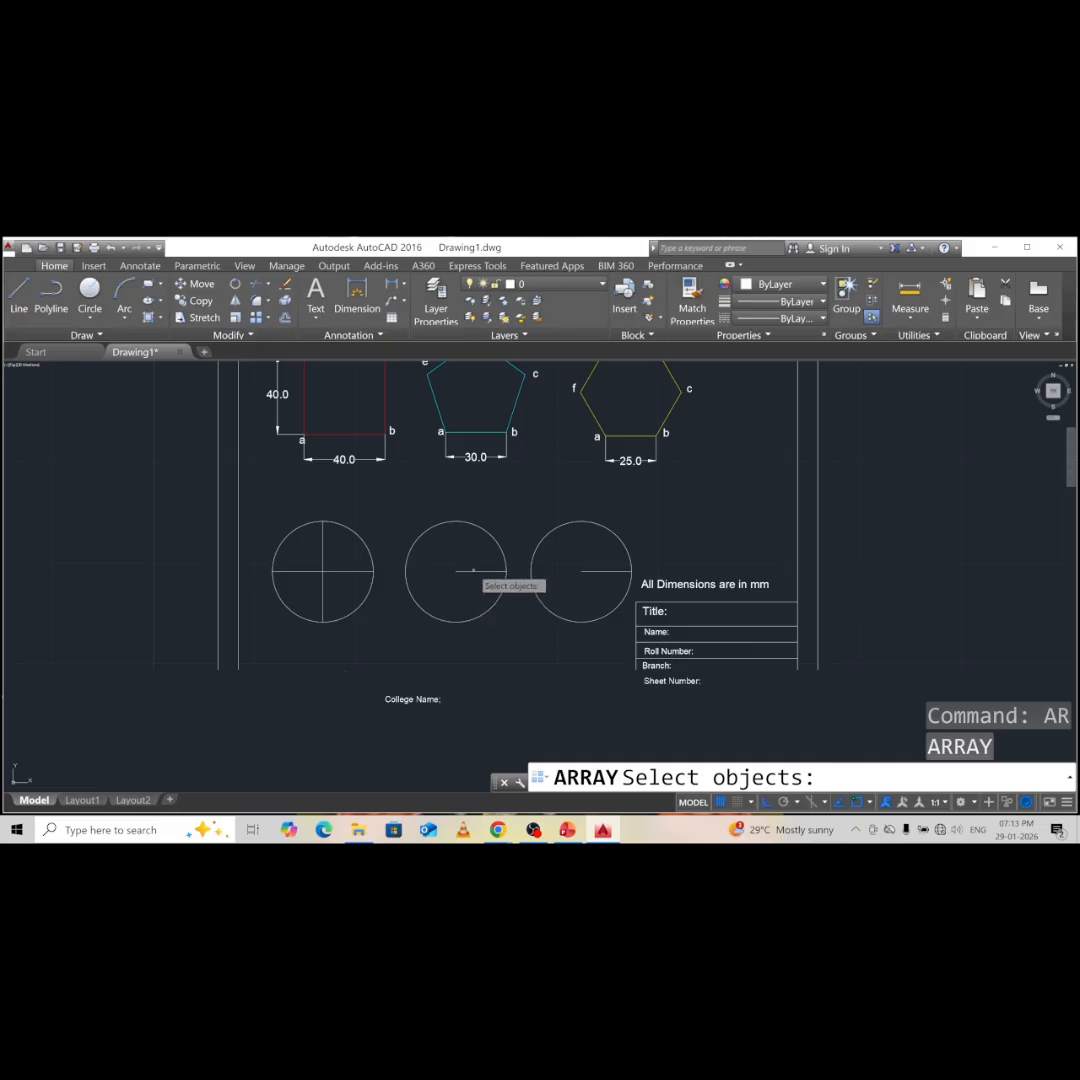
click(472, 571)
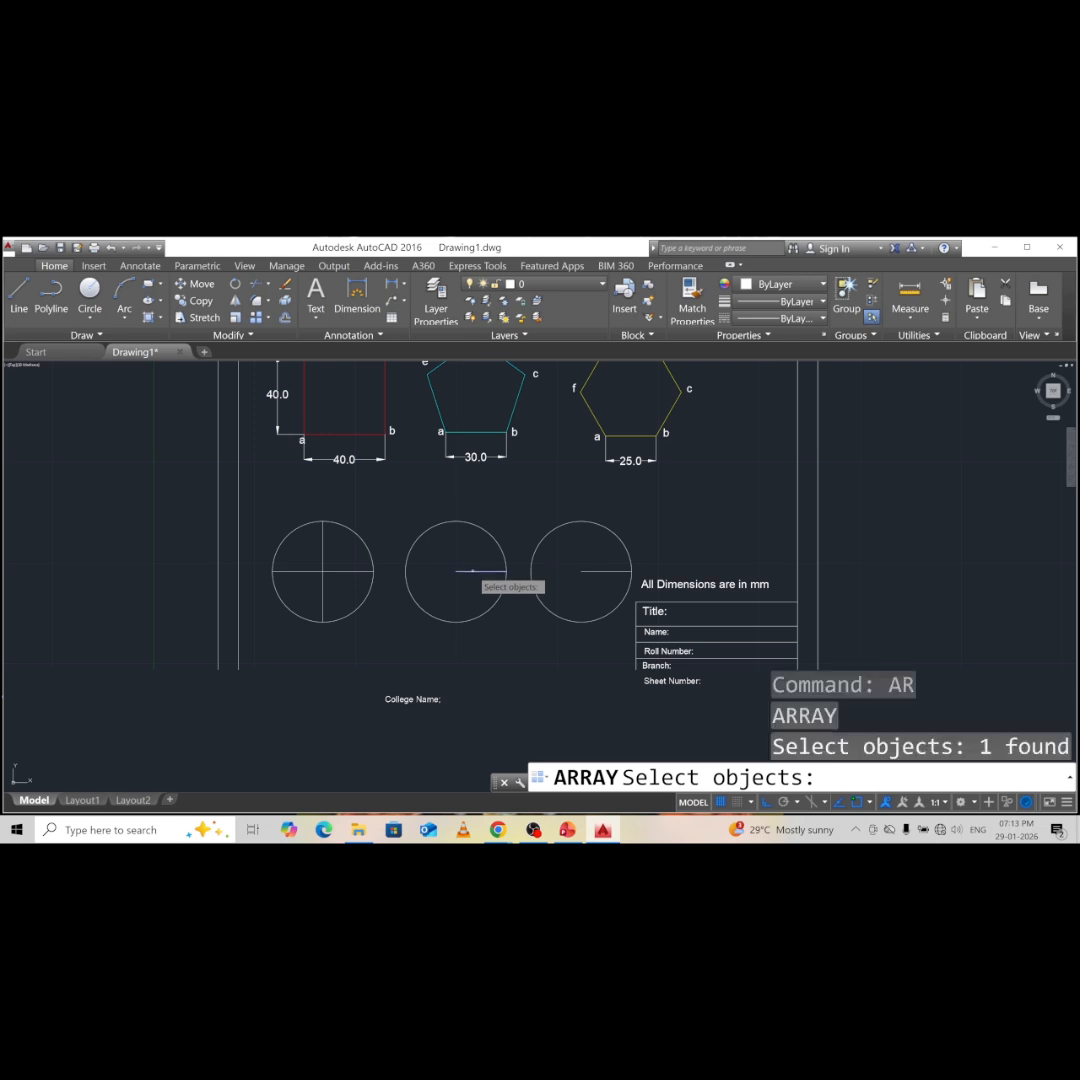
key(Return)
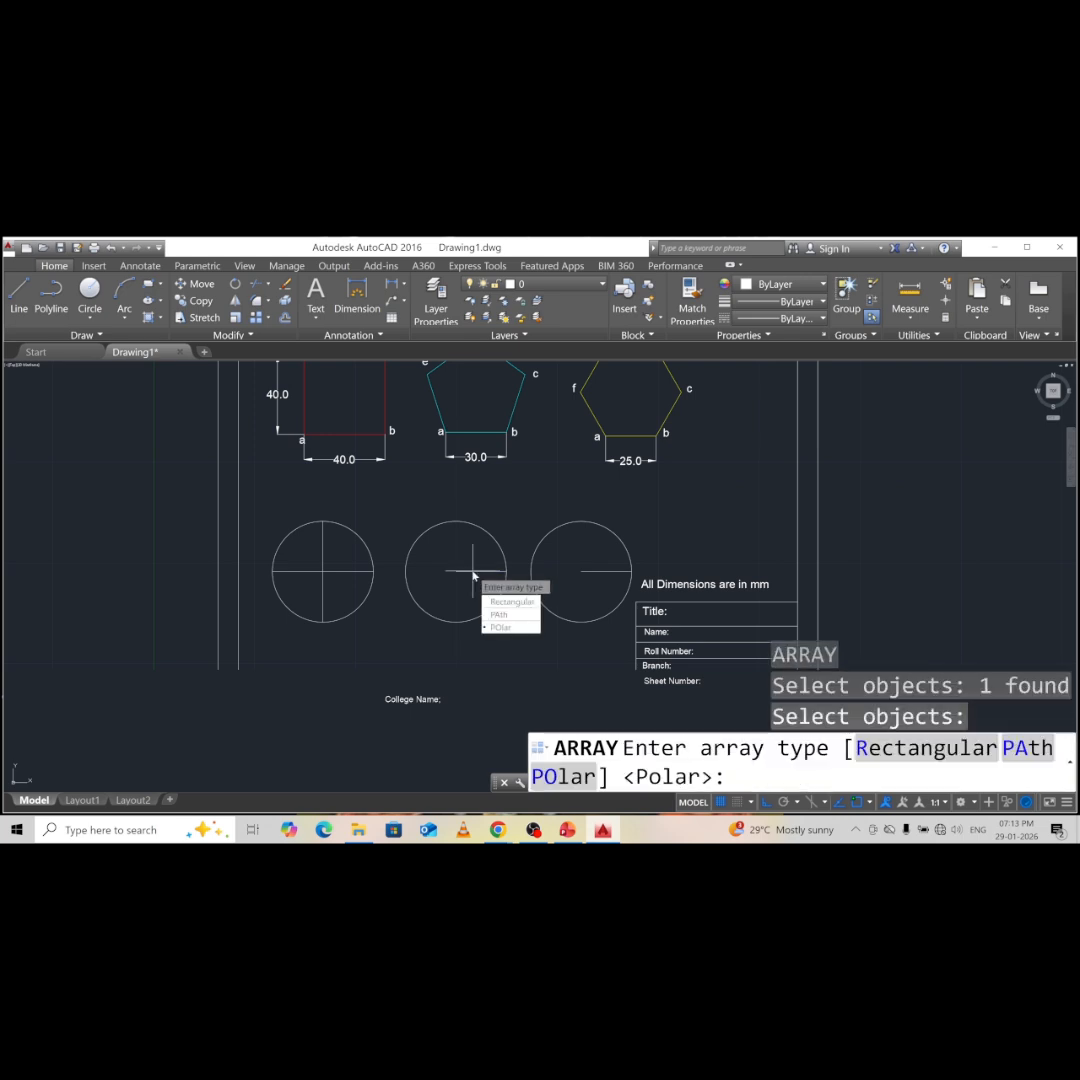
text(po)
key(Return)
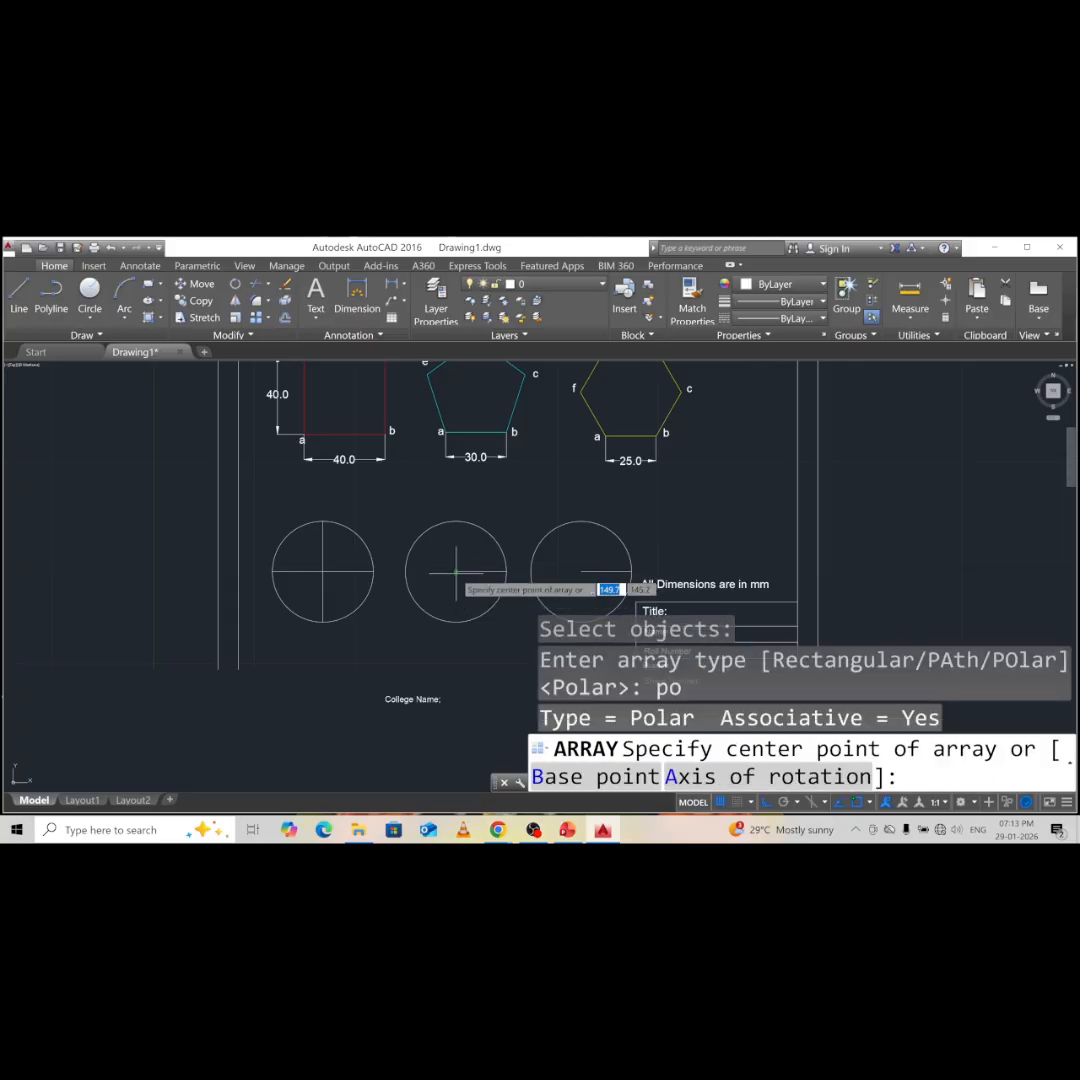
click(456, 572)
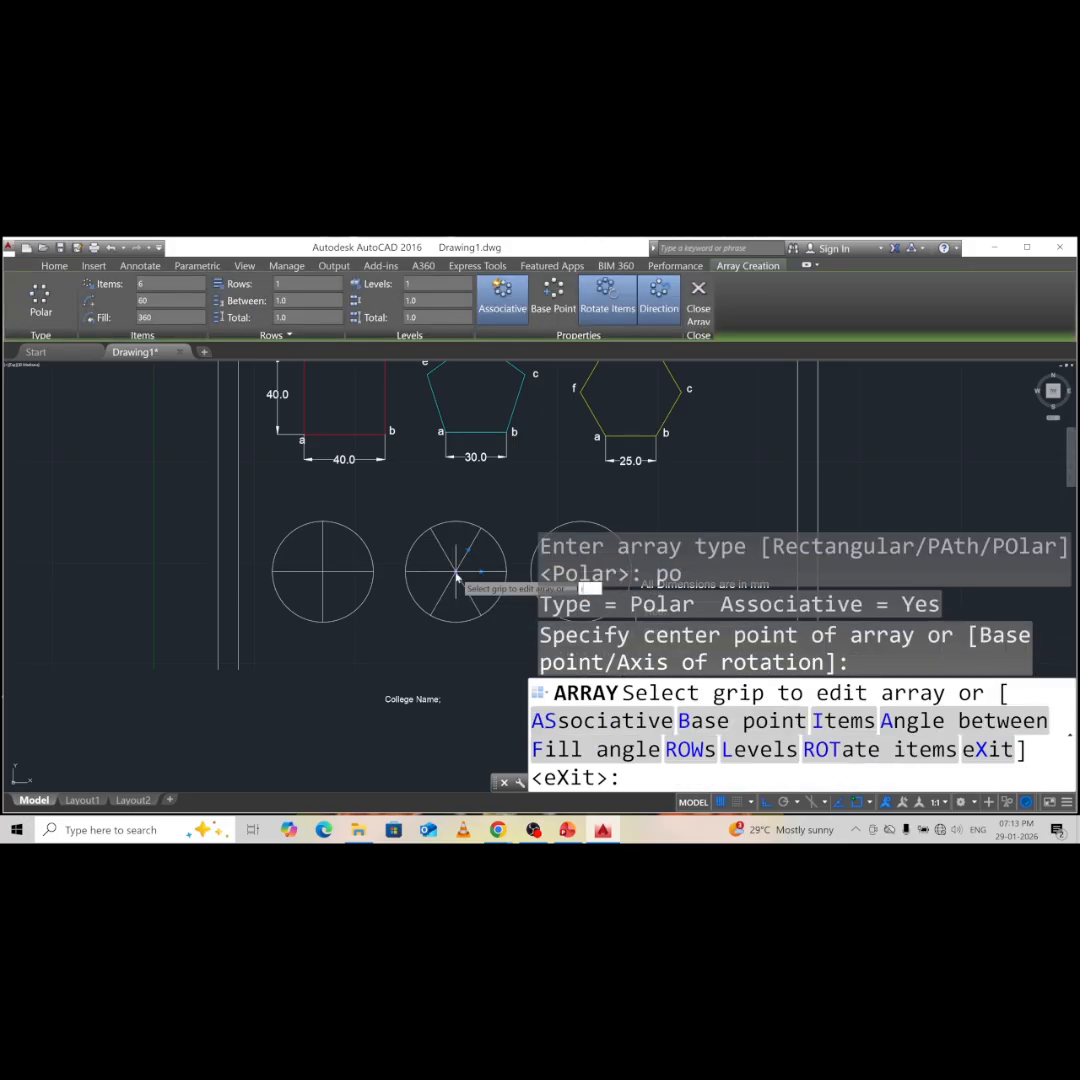
- Set the middle circle's polar array to 8 items and finish the Array command
text(i)
key(Return)
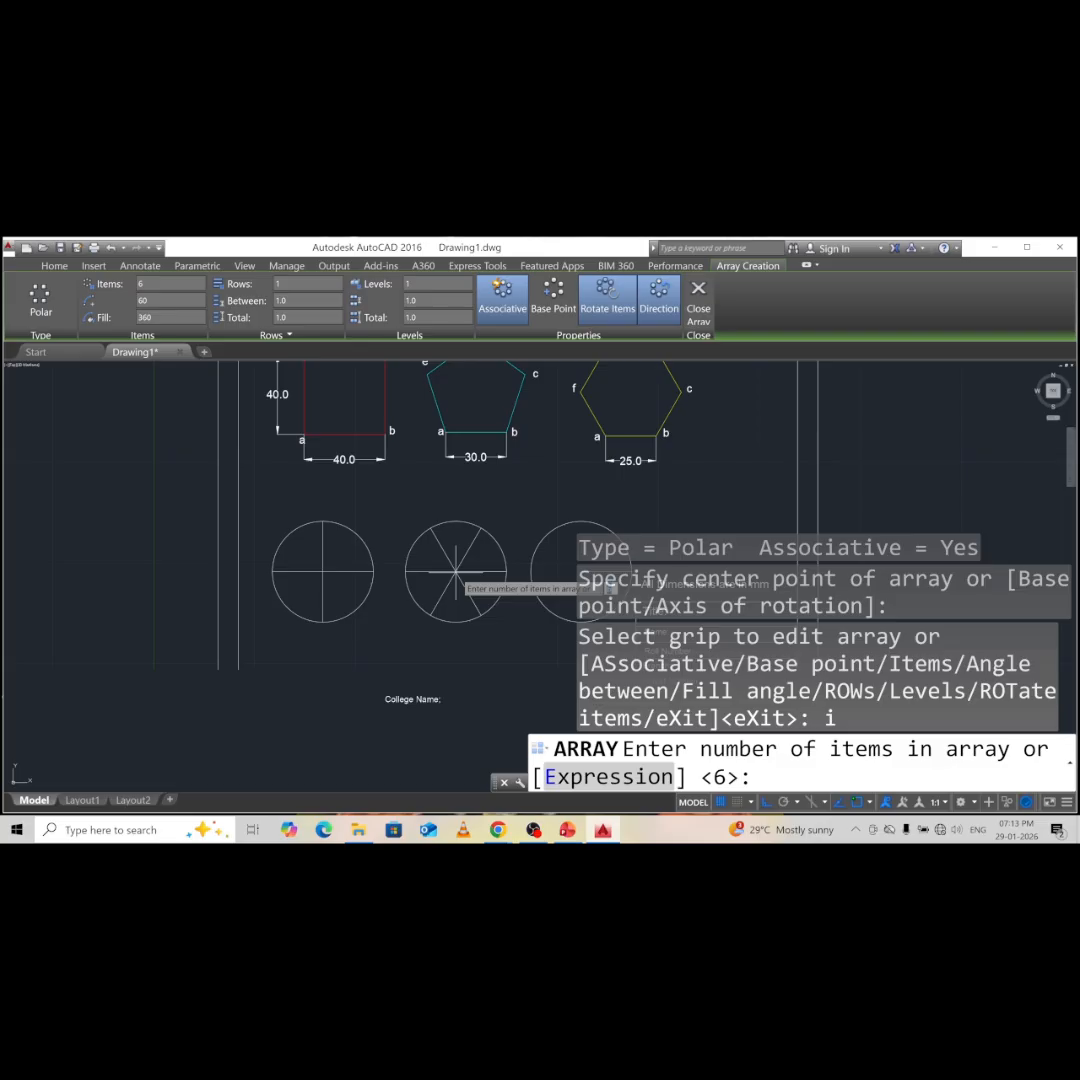
text(8)
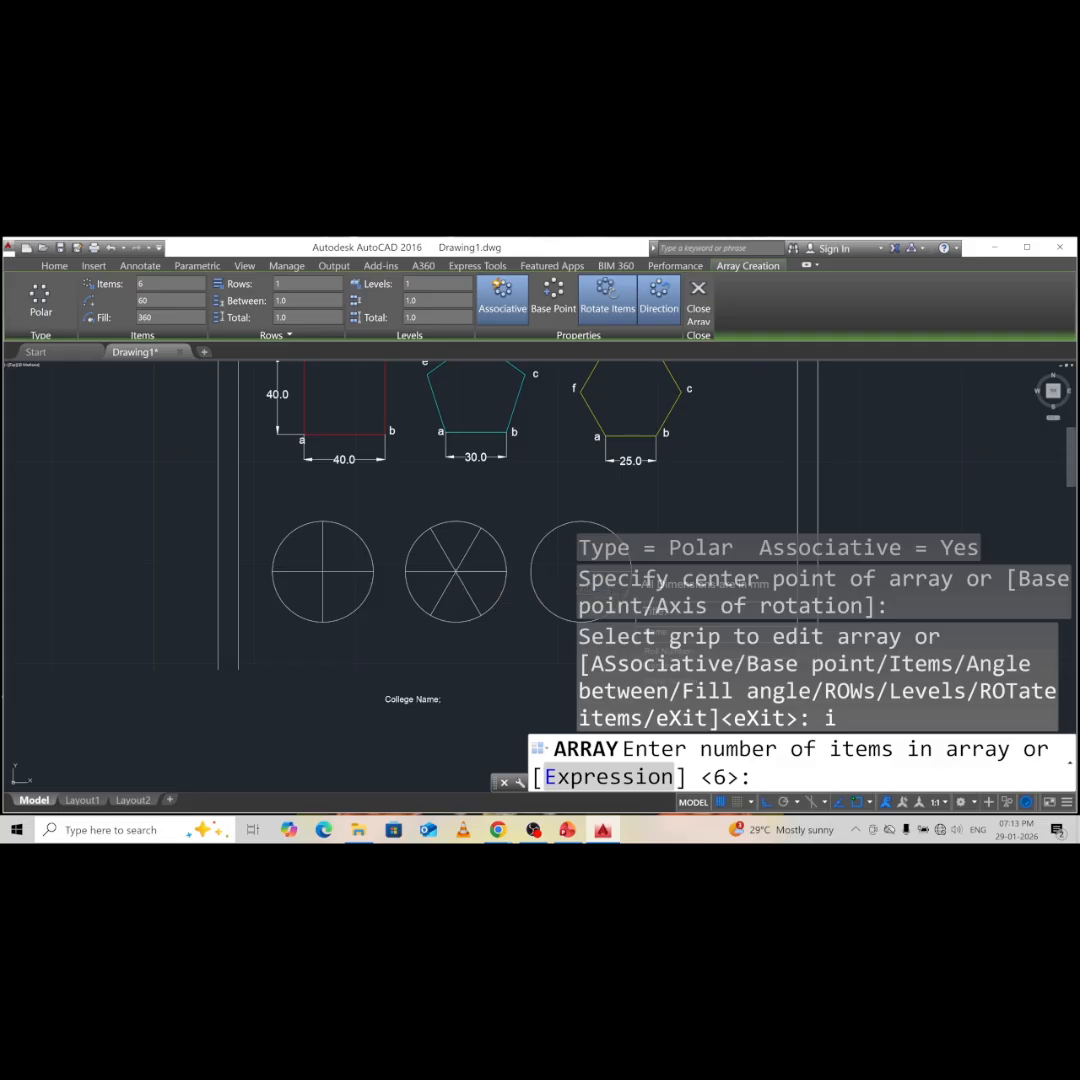
key(Return)
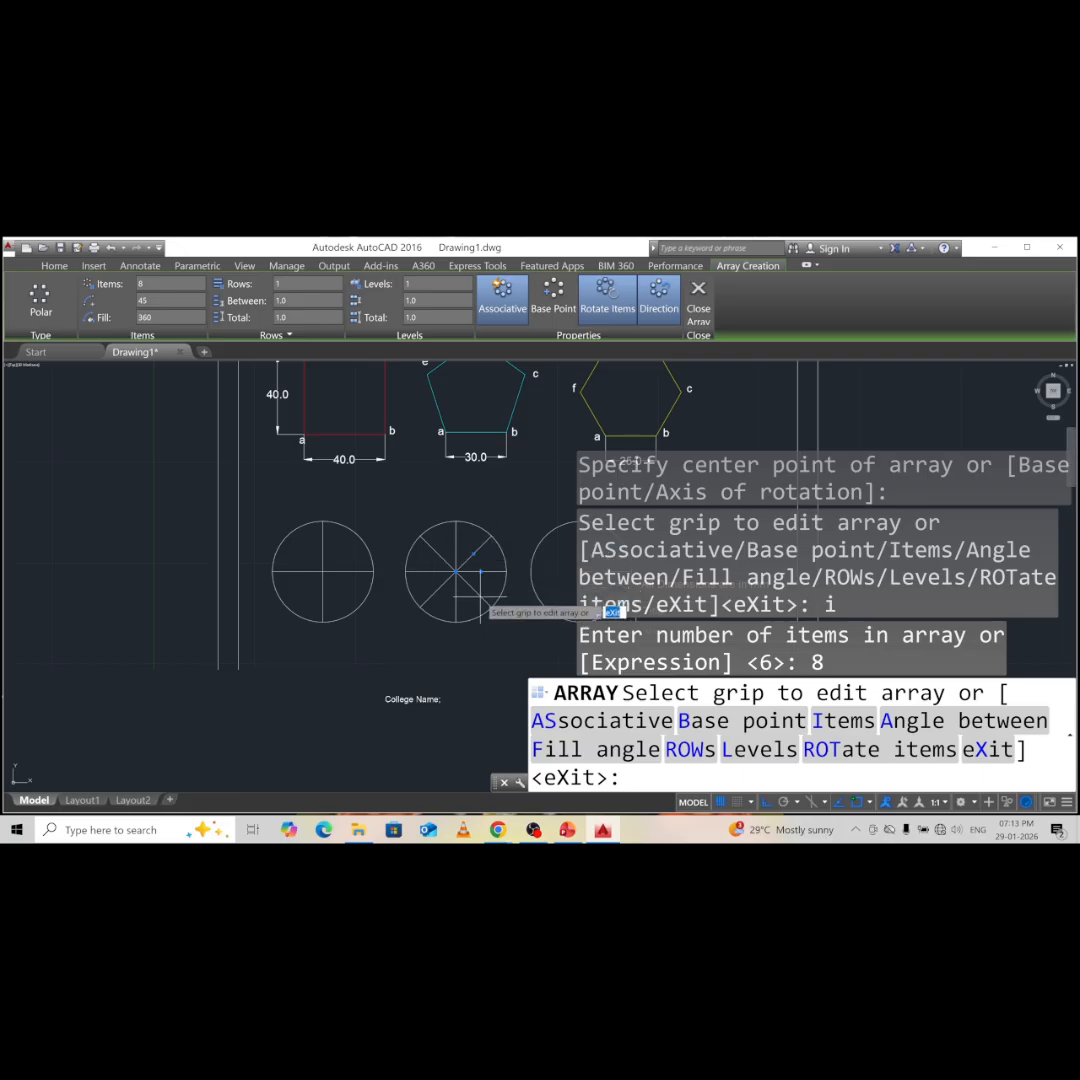
key(Escape)
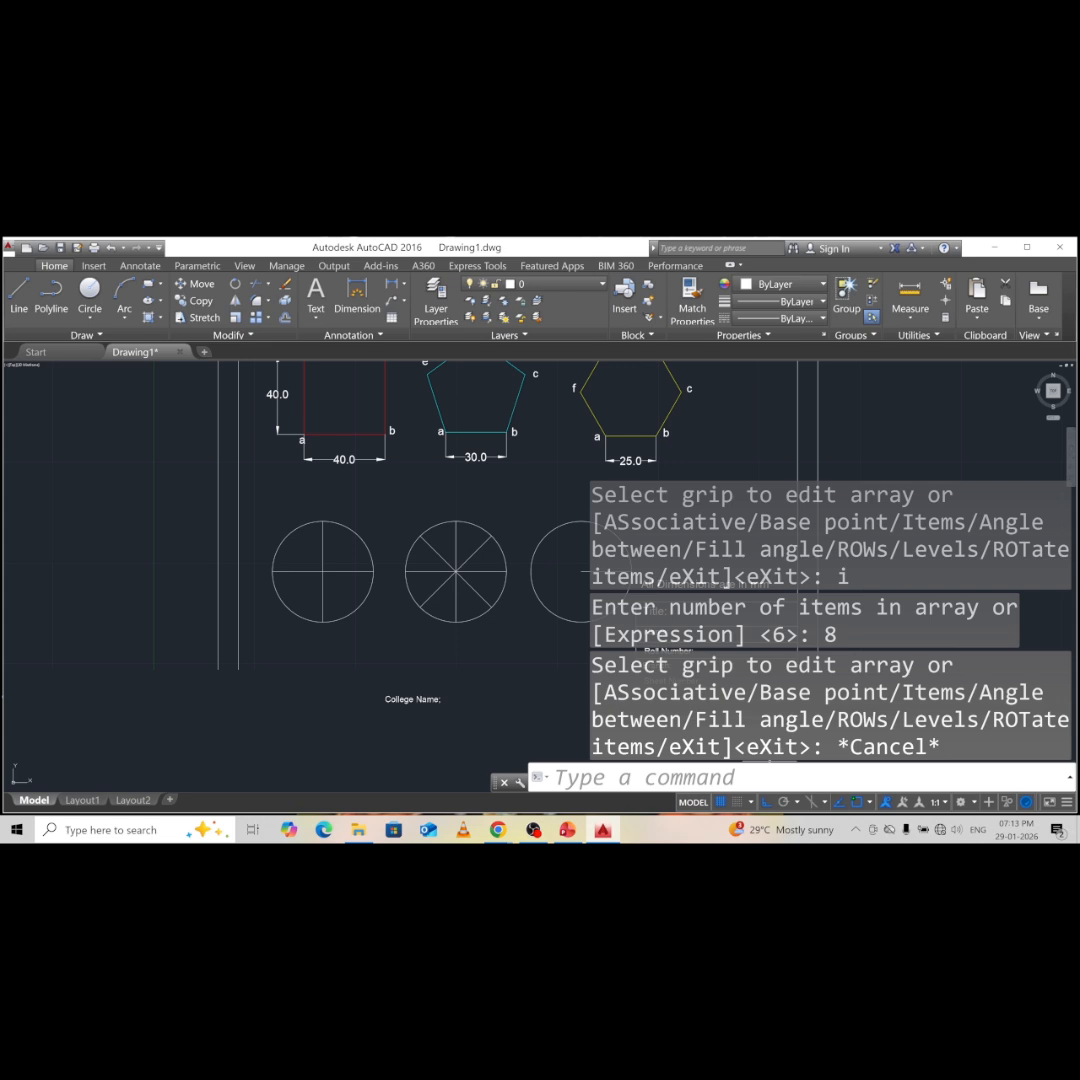
- Create a polar array of the third circle's radius line about that circle's centre
scroll(518, 582, down, 2)
middle_drag(516, 583, 355, 591)
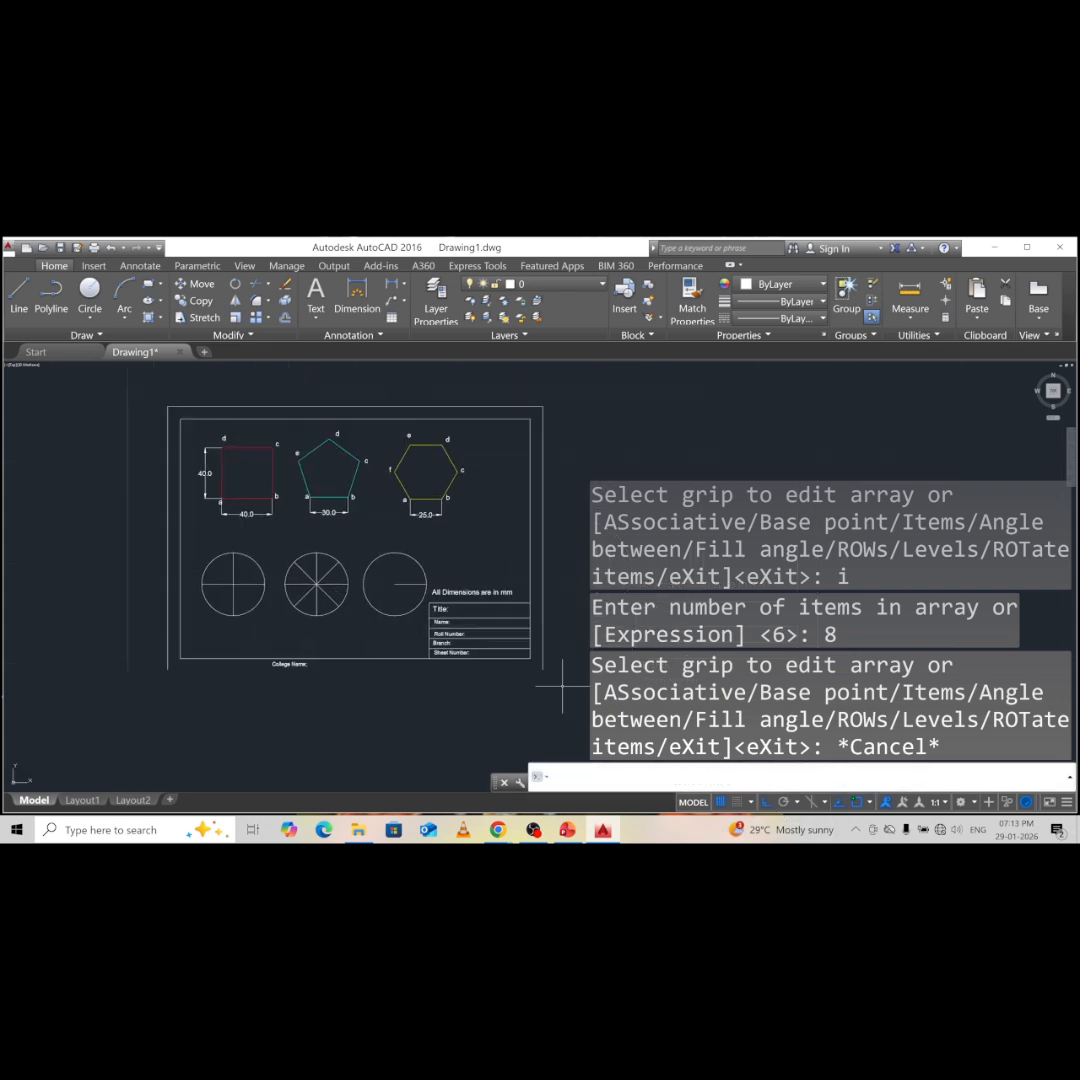
text(ar)
key(Return)
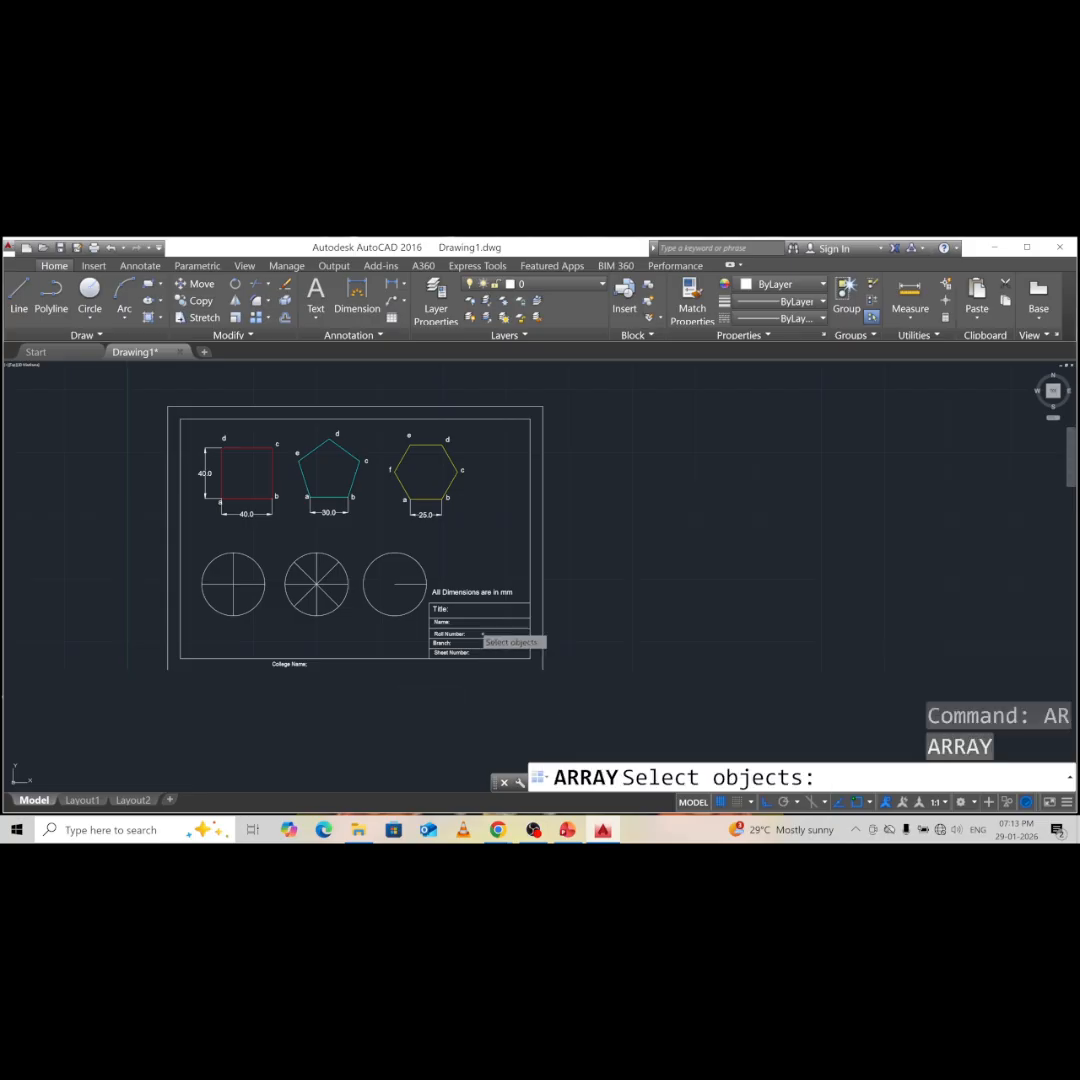
click(405, 584)
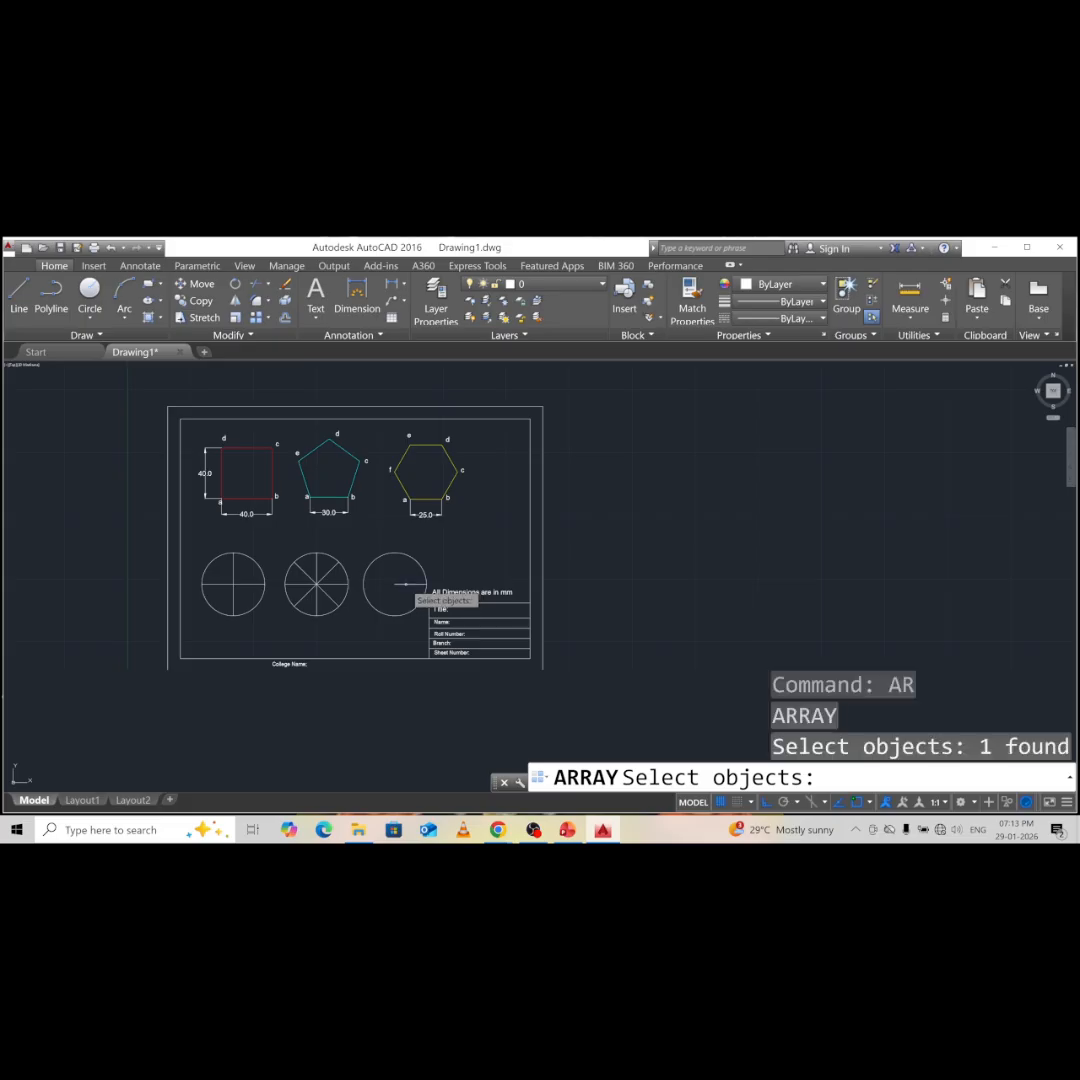
key(Return)
text(po)
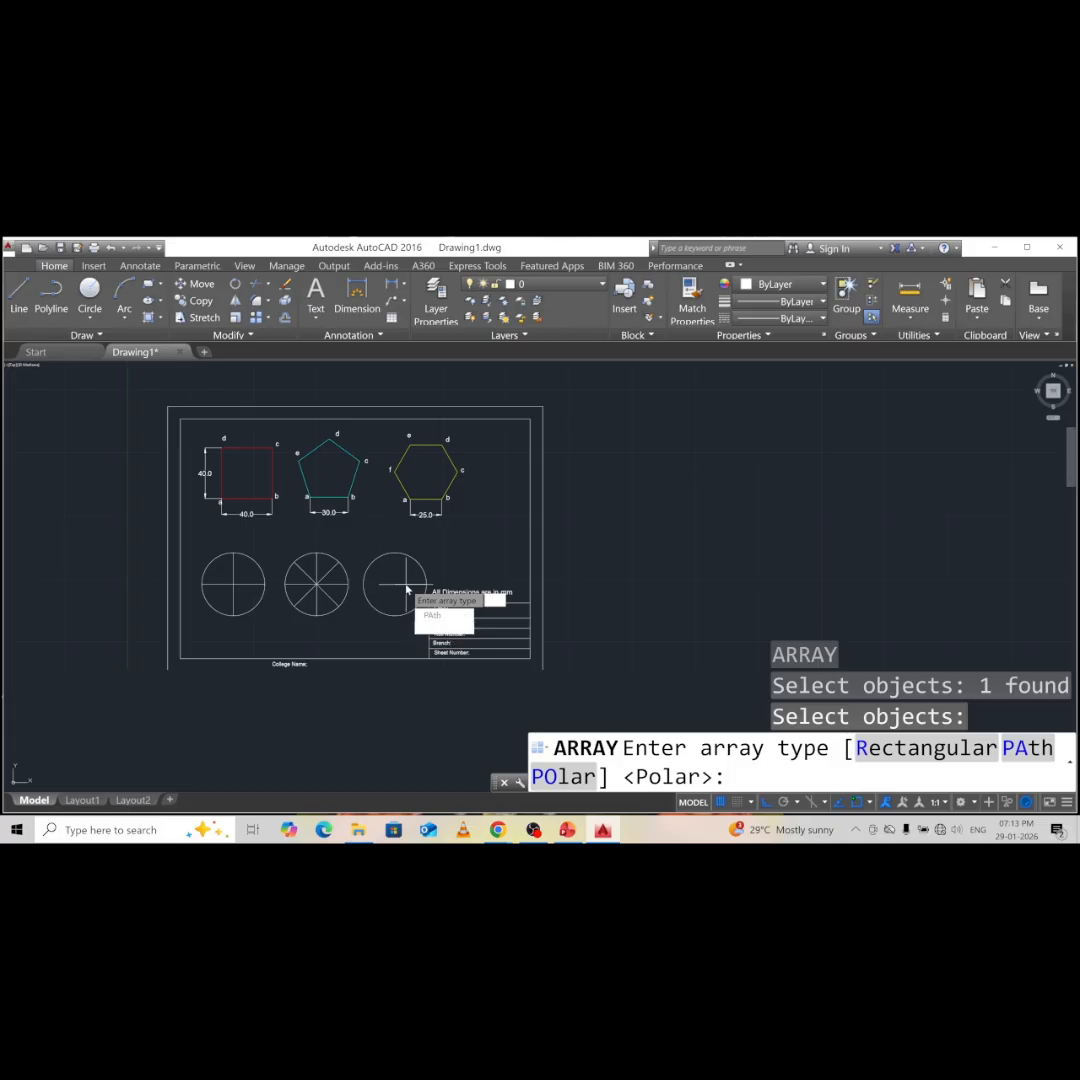
key(Return)
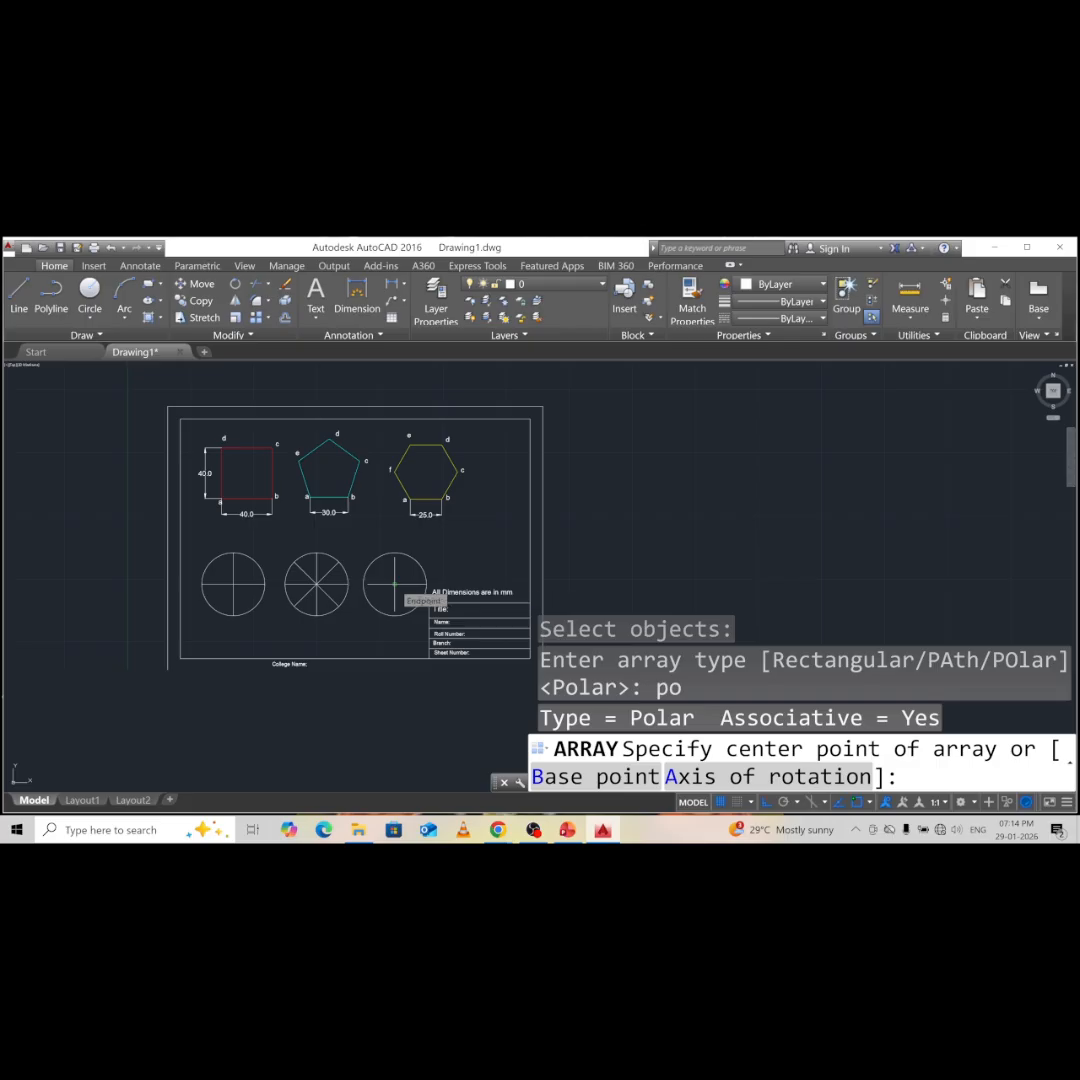
click(394, 584)
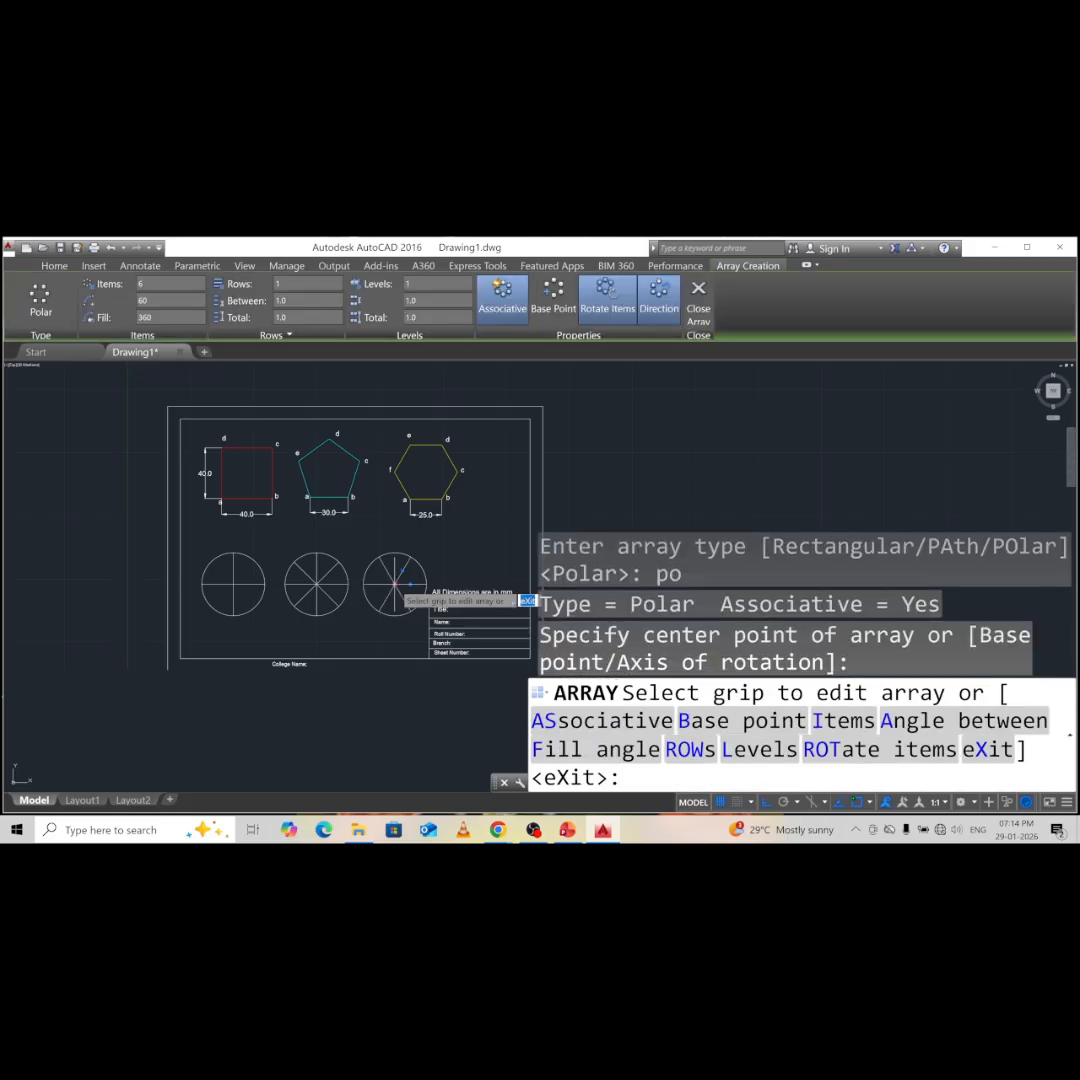
- Set the third circle's polar array to 12 items and finish the Array command
text(i)
key(Return)
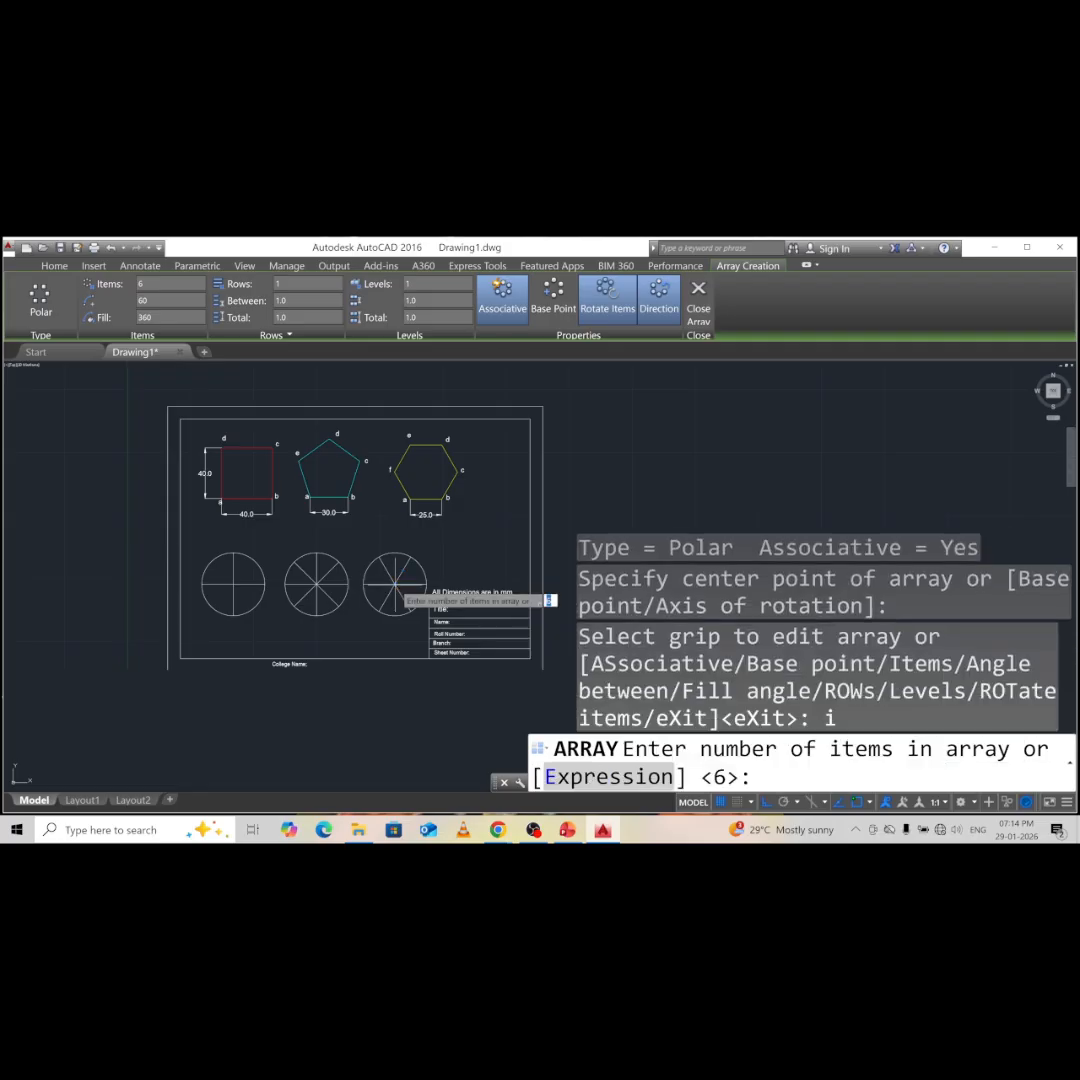
text(12)
key(Return)
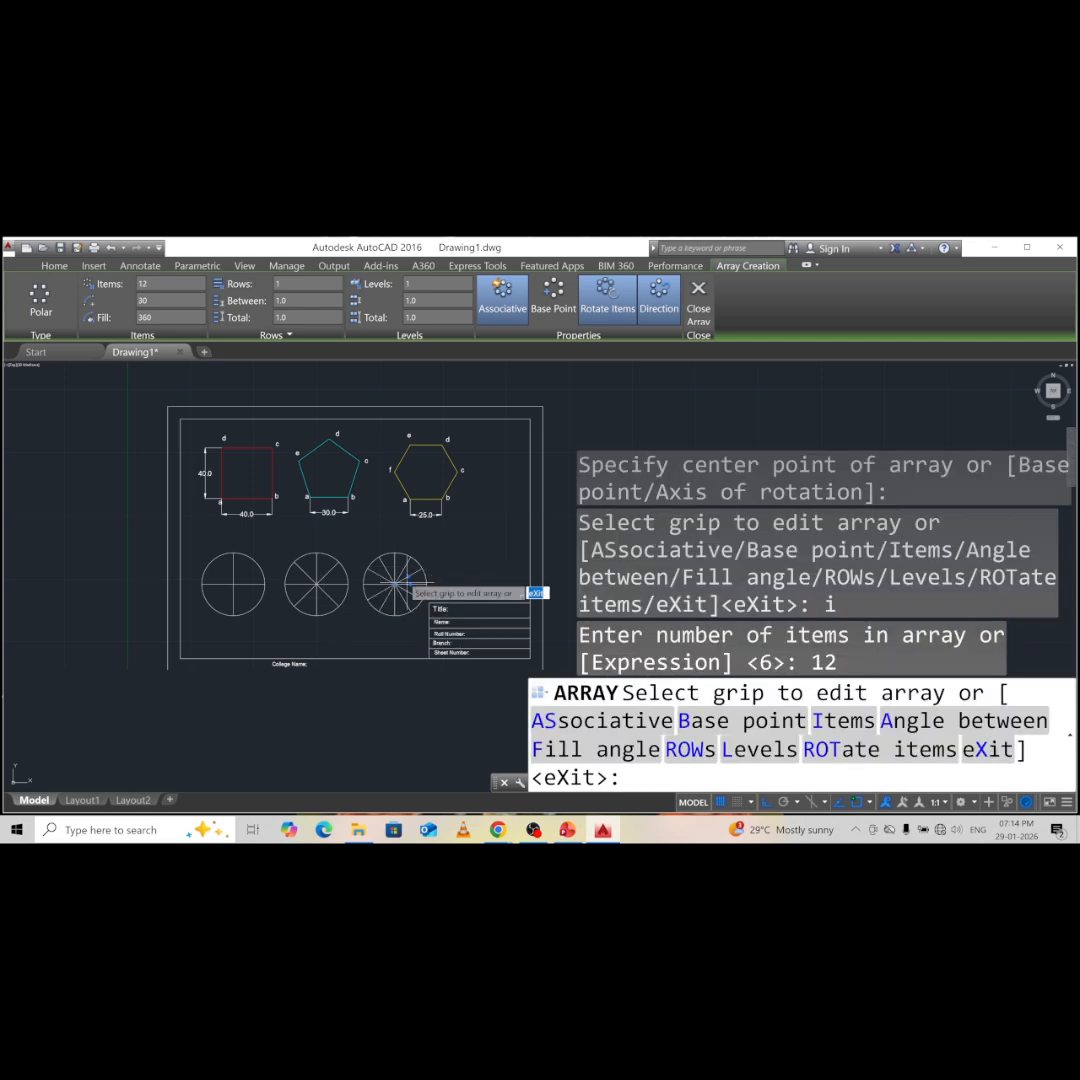
key(Escape)
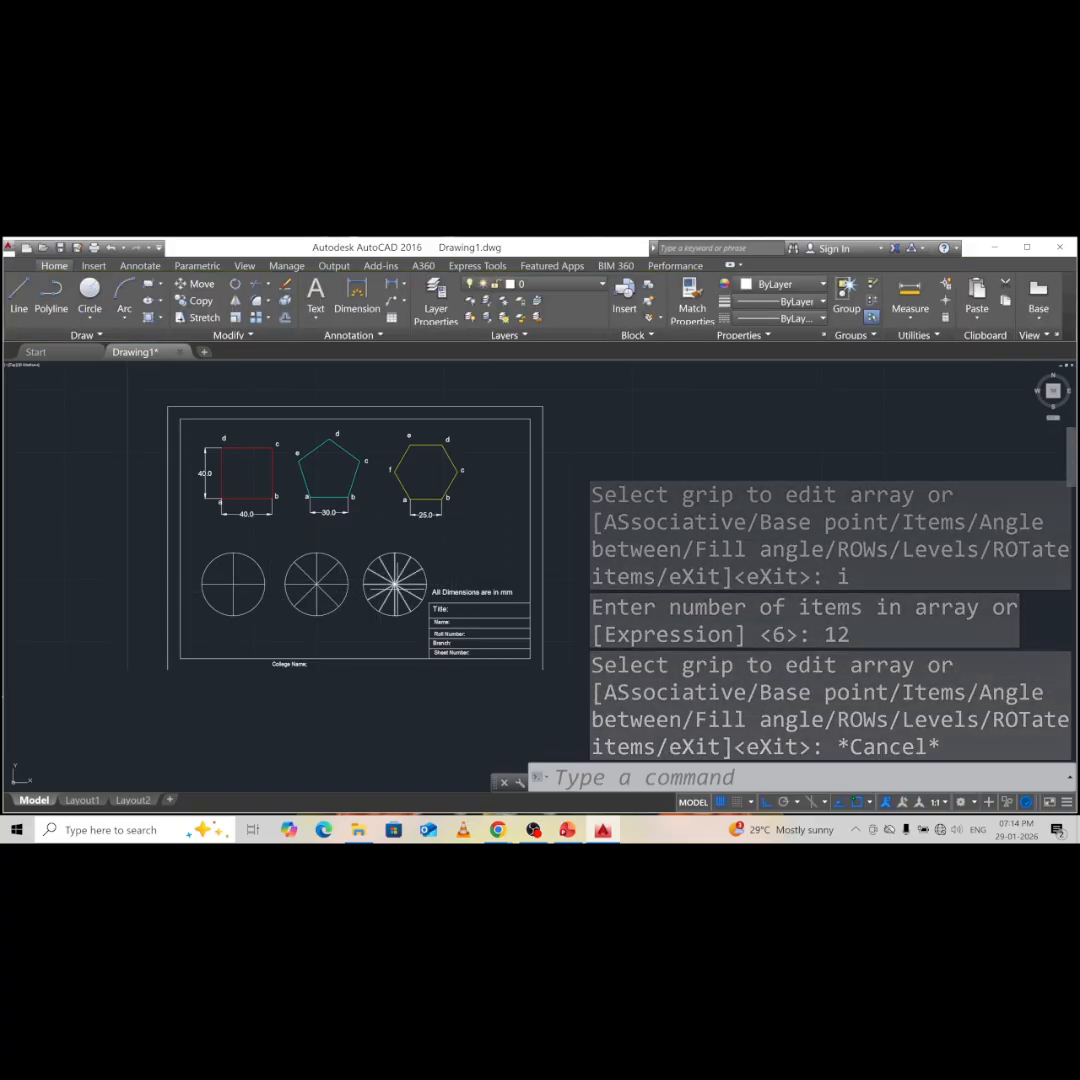
- Place the single-line text label a, height 4 and rotation 0, just left of the first circle's horizontal diameter
scroll(474, 561, up, 4)
scroll(420, 570, down, 3)
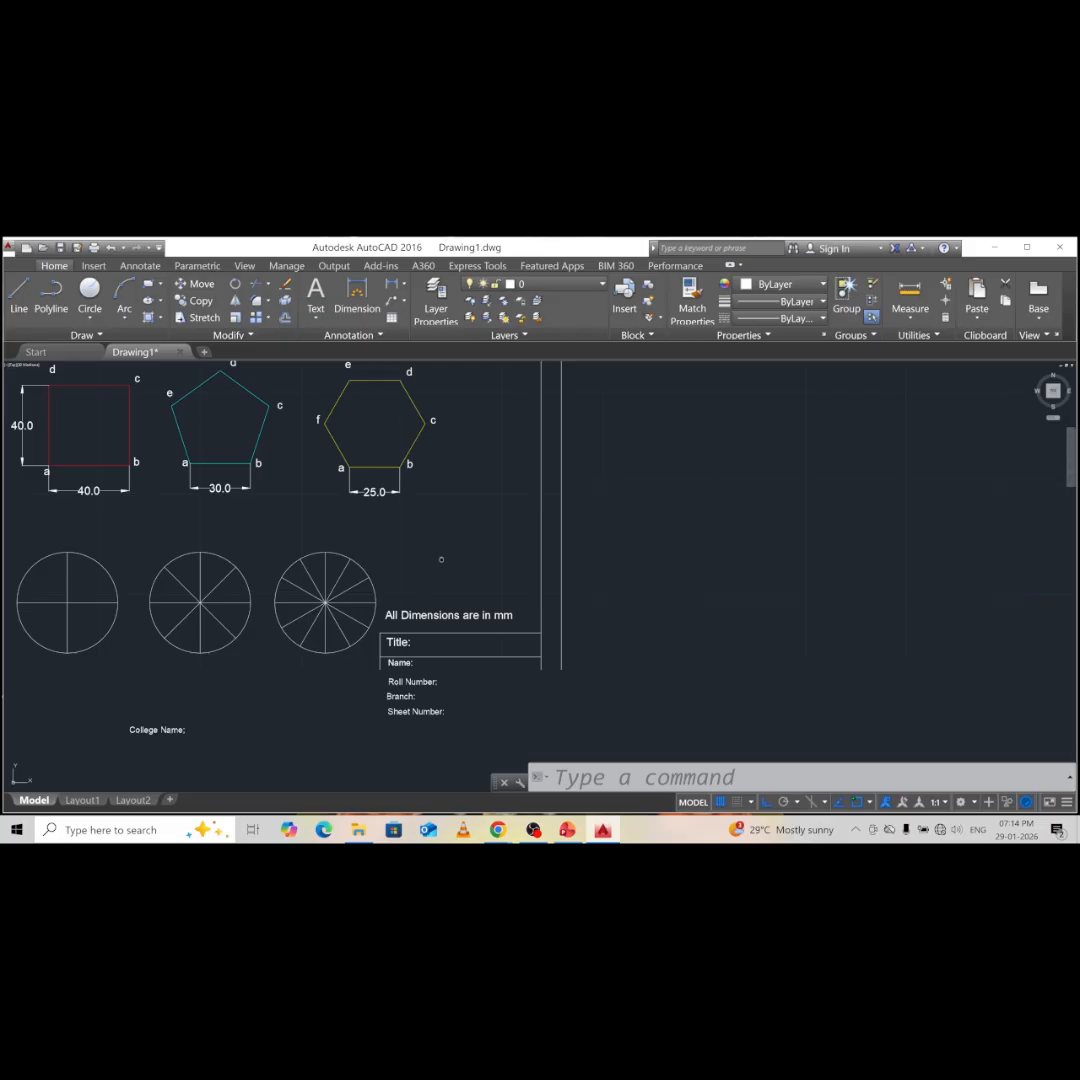
middle_drag(436, 556, 620, 473)
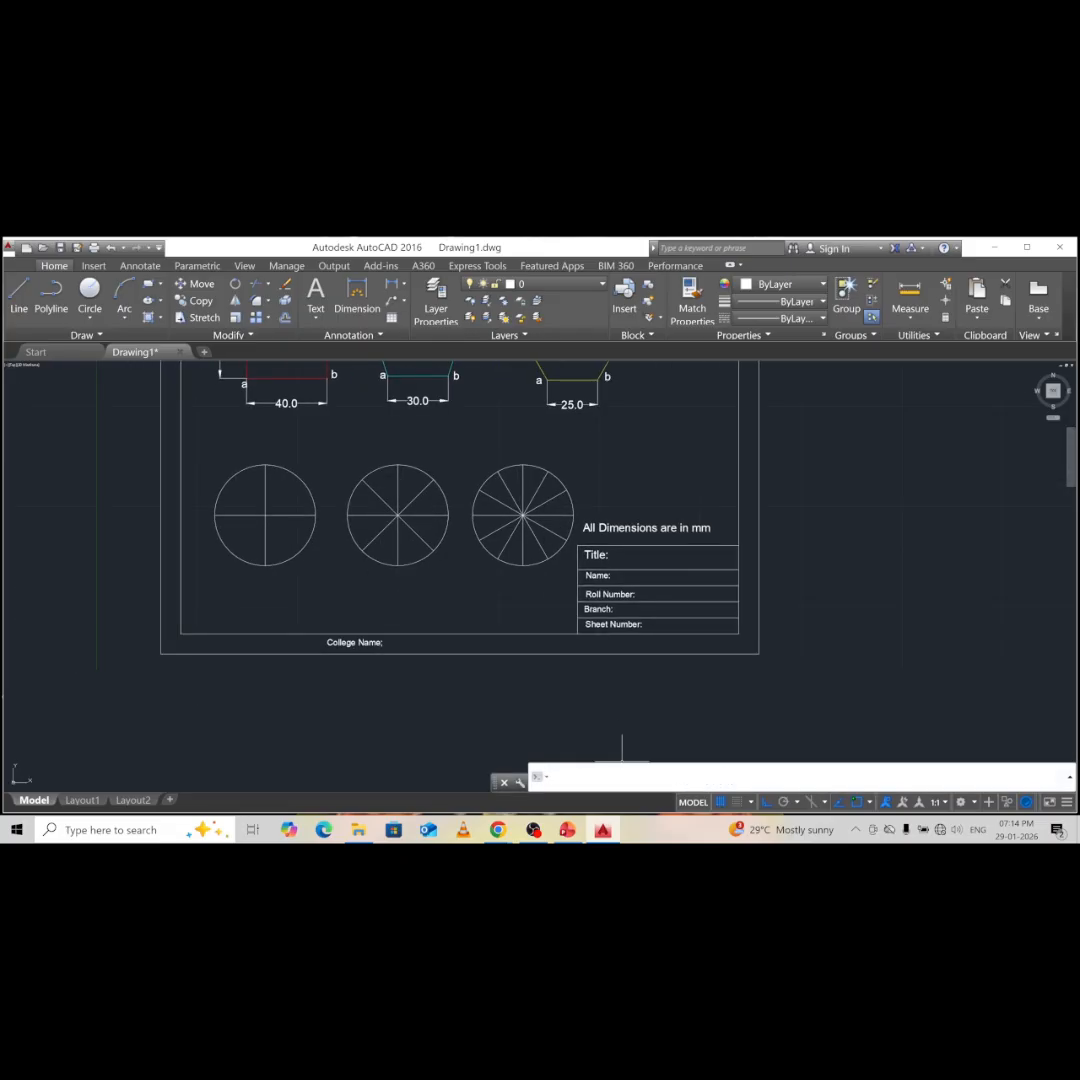
text(text)
key(Return)
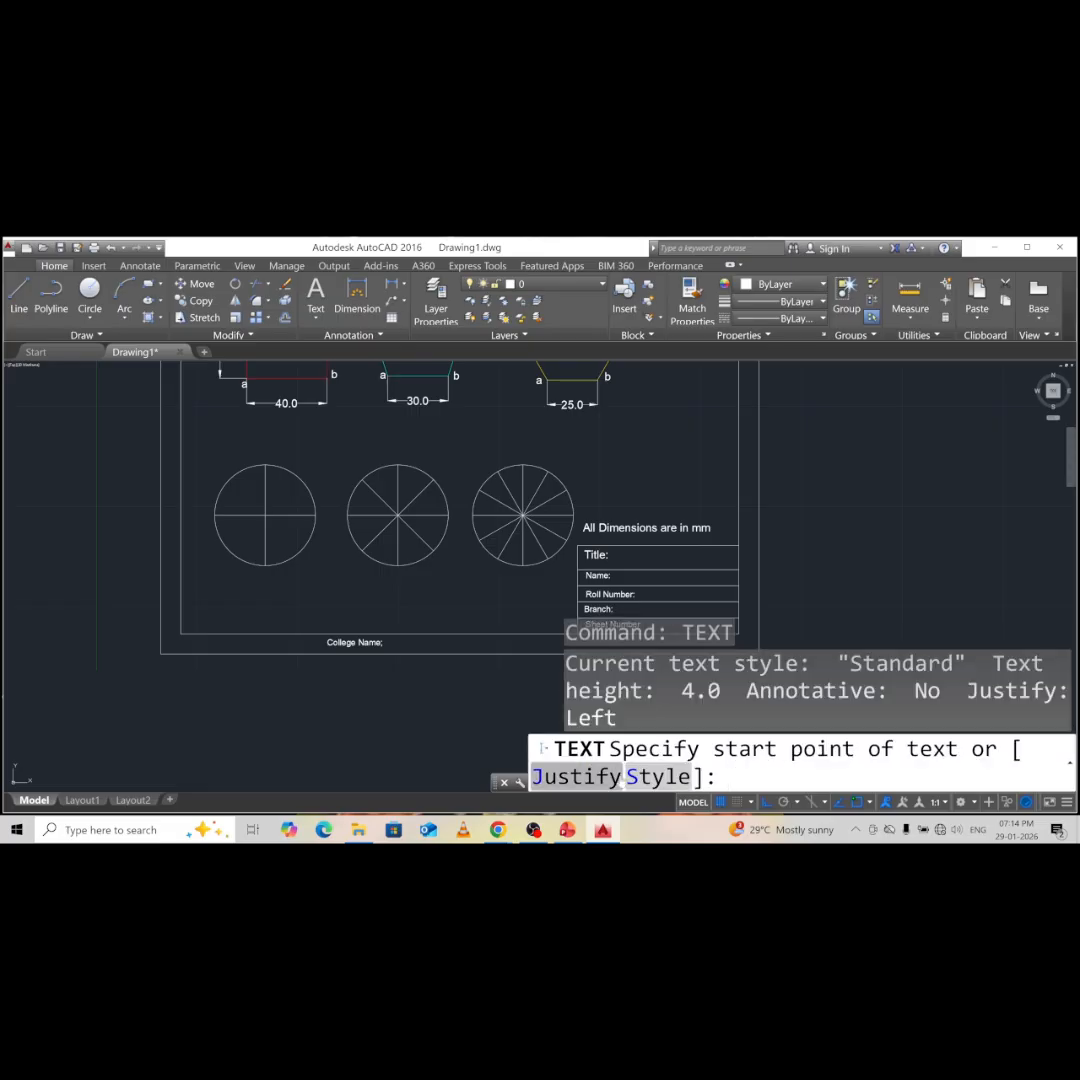
click(203, 517)
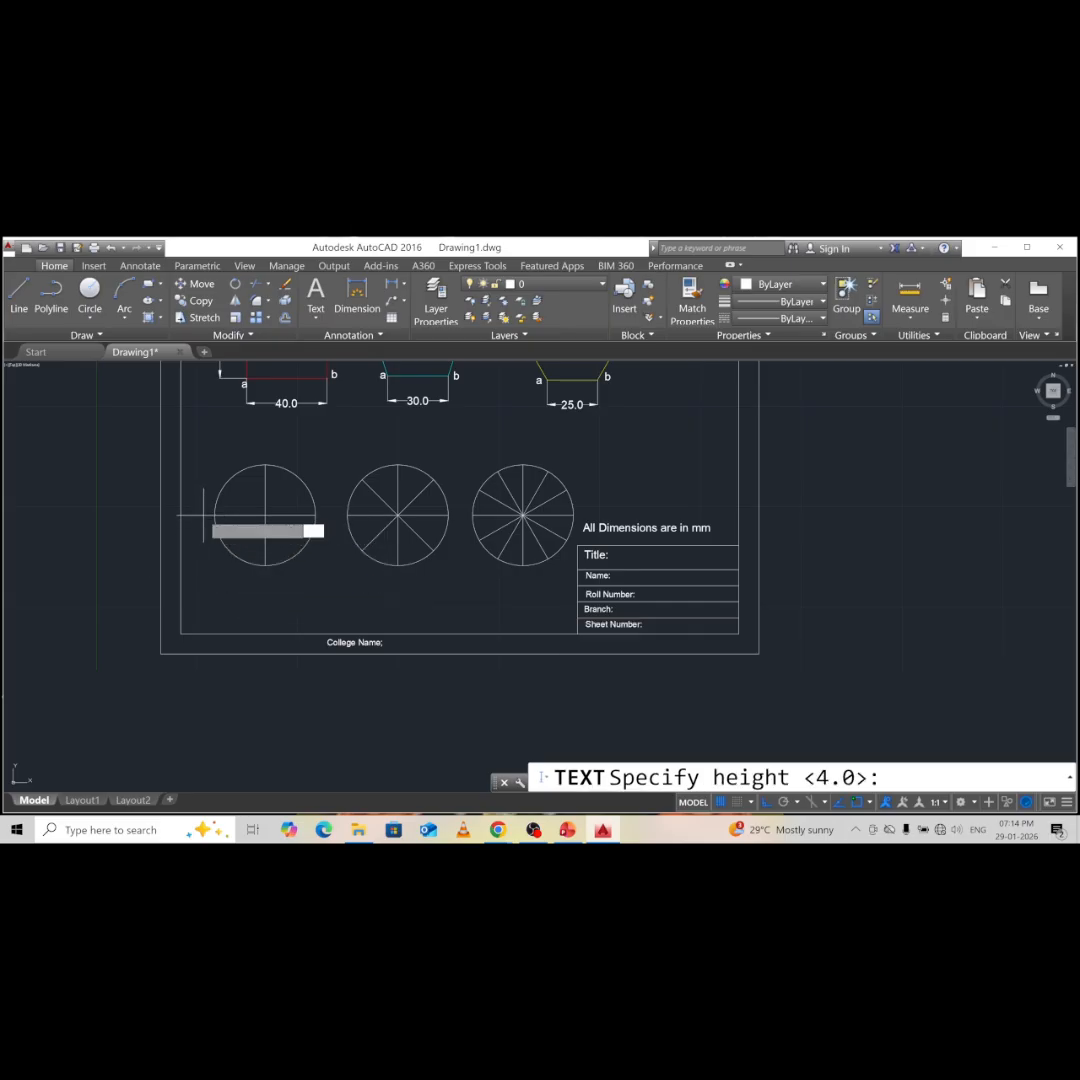
text(4)
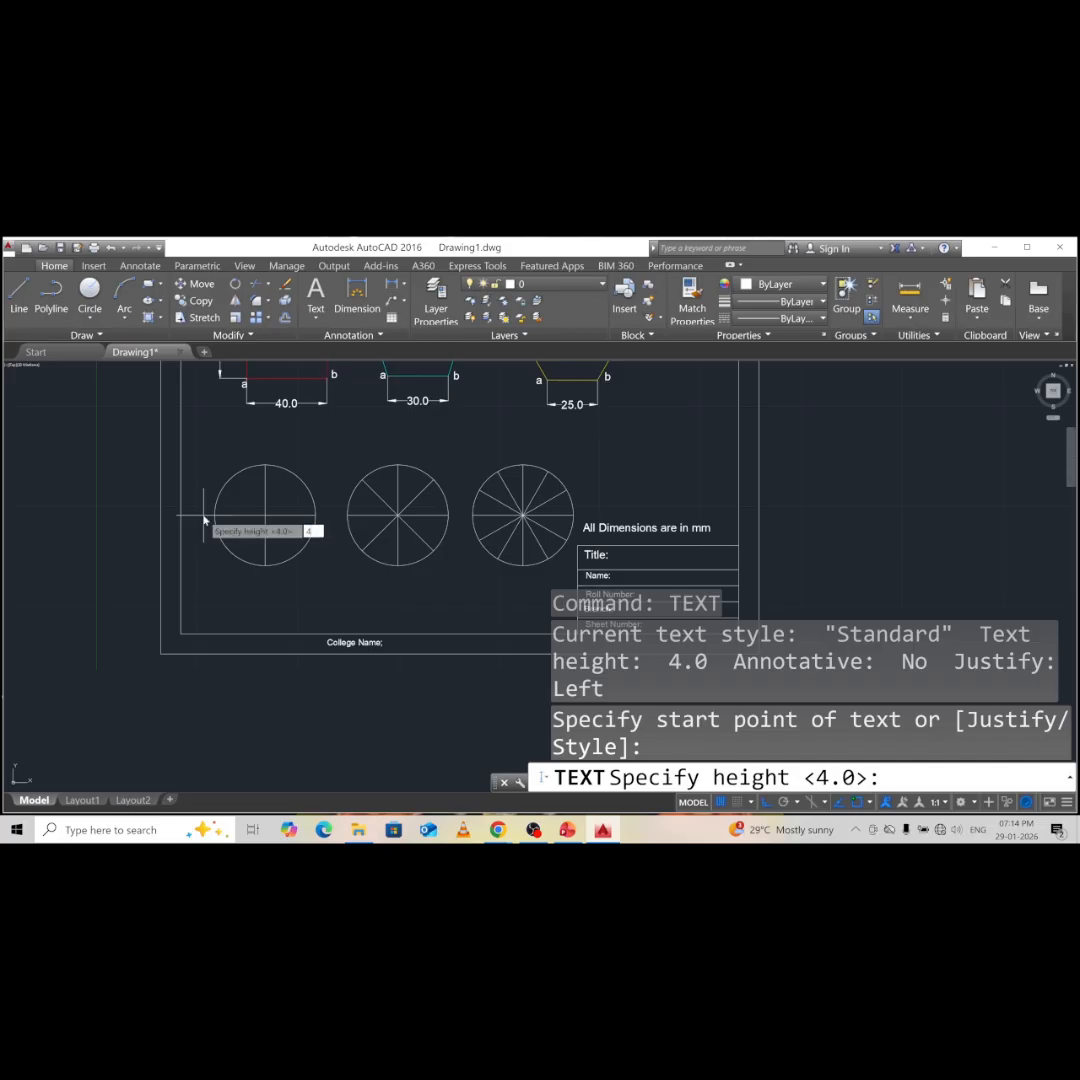
key(Return)
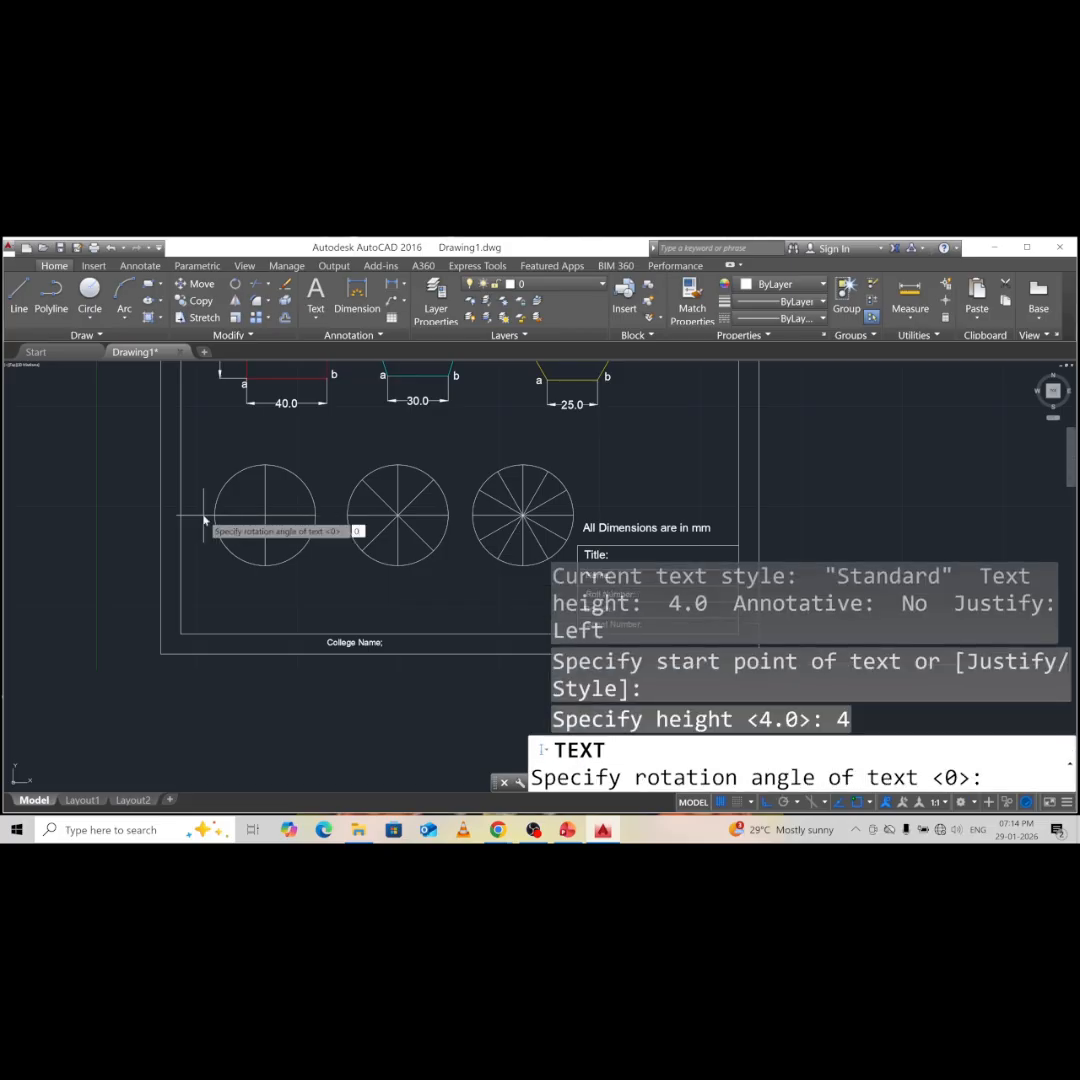
key(Return)
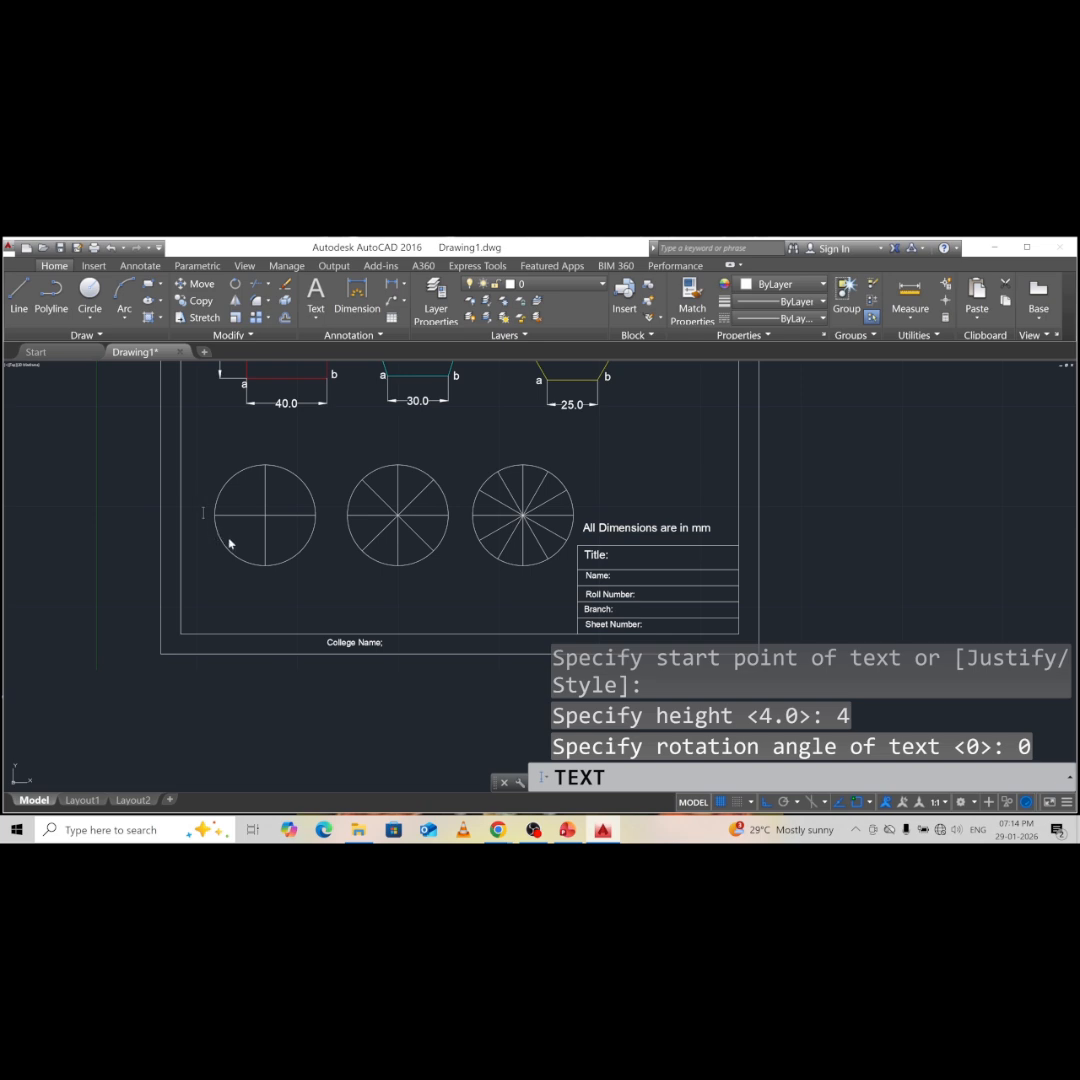
text(a)
- Label the first circle's other division points b below, c at the right and d above
click(264, 579)
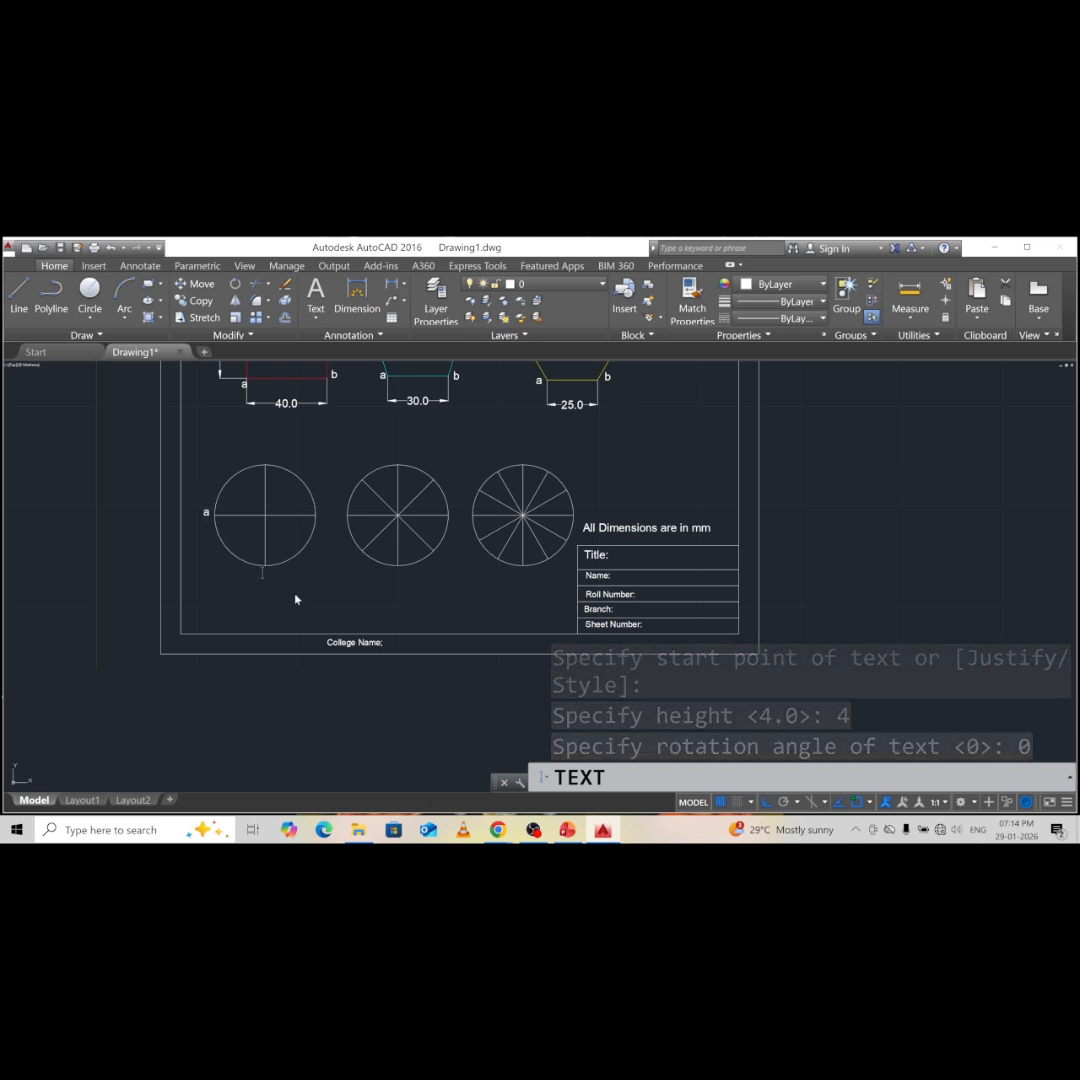
text(b)
click(318, 512)
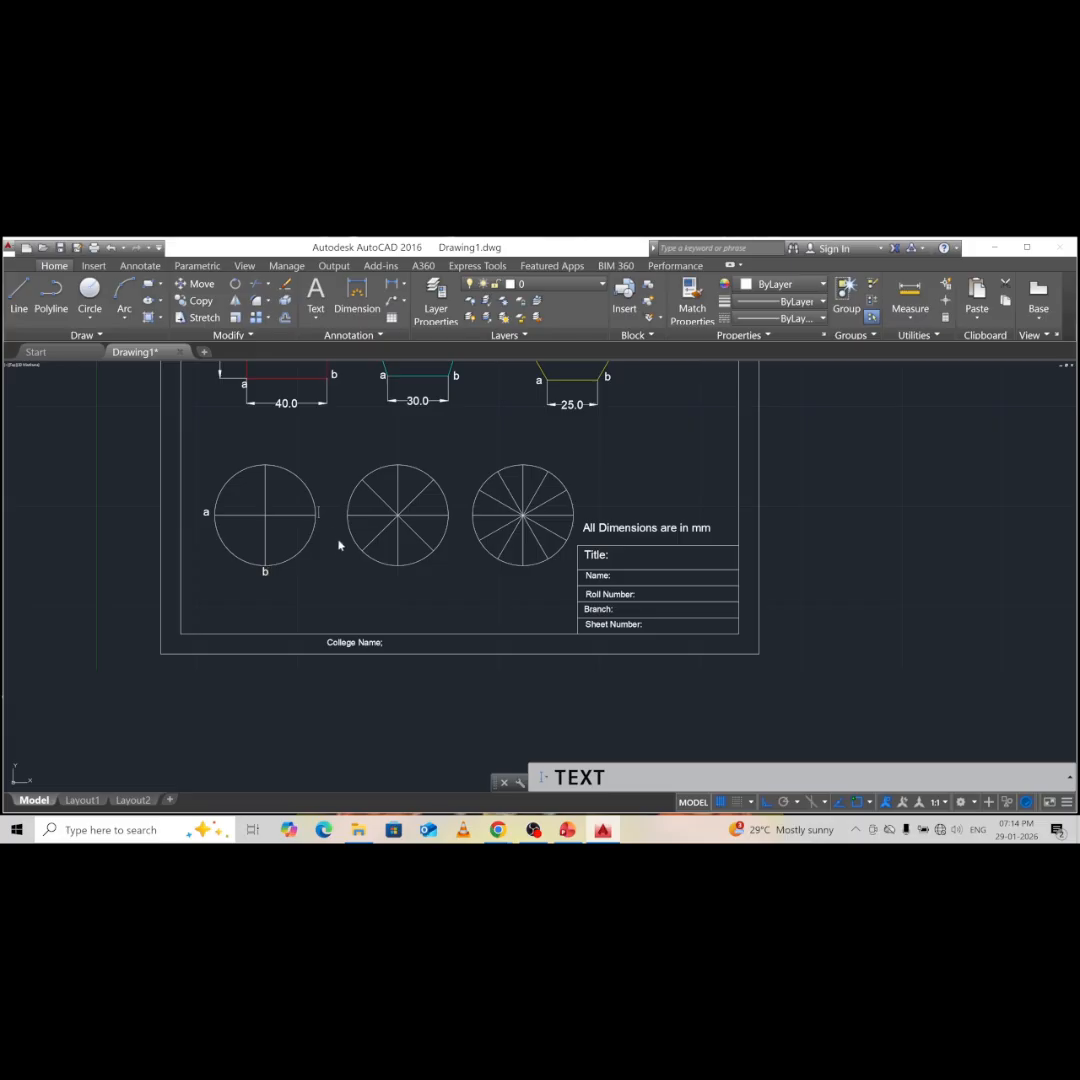
text(c)
click(262, 449)
text(d)
- Label the middle circle's eight division points a to h, counterclockwise from the lowest point
click(398, 578)
text(a)
text(b)
click(451, 514)
text(c)
text(d)
text(e)
text(f)
text(g)
text(h)
- Label the third circle's division points a to f, counterclockwise from the lowest point
click(522, 573)
text(ab)
click(561, 534)
text(c)
click(567, 512)
text(d)
click(570, 479)
text(e)
- Label the third circle's remaining division points g to l, counterclockwise from the topmost point
click(522, 455)
text(g)
text(j)
key(Return)
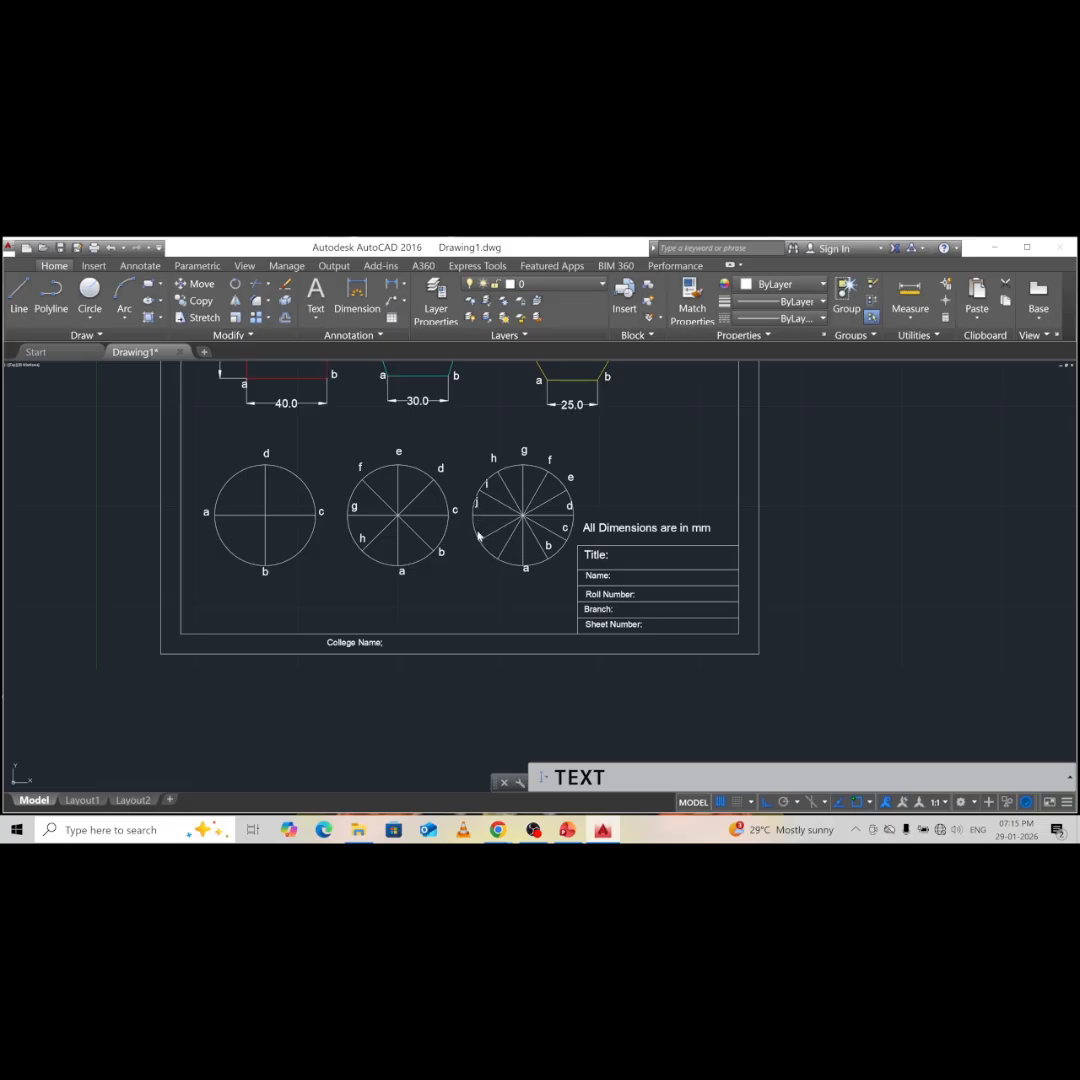
text(k)
text(l)
- Check the remaining problem on the PowerPoint exercise slide, and return to the AutoCAD drawing with the Text command ended
click(574, 832)
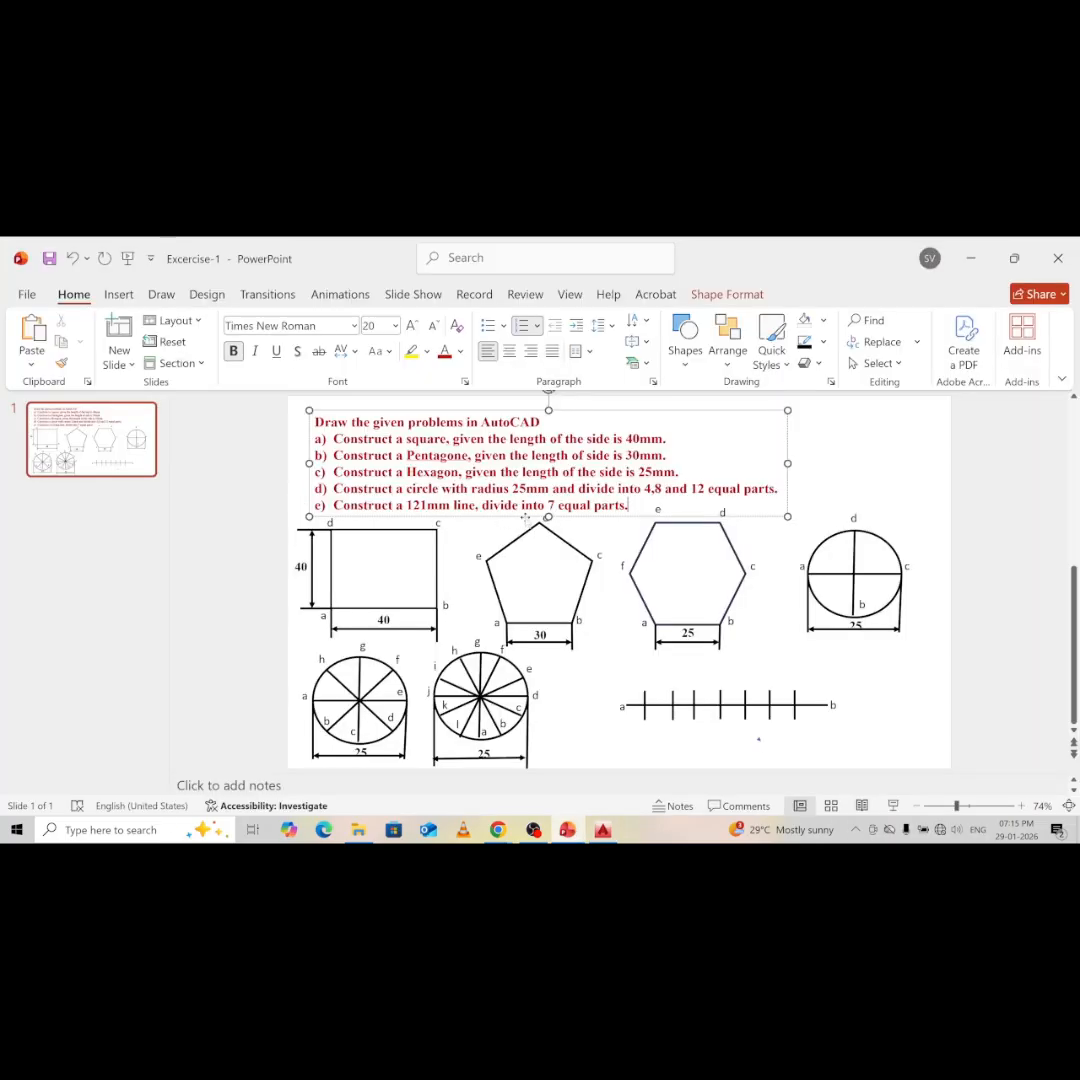
click(969, 259)
middle_drag(667, 446, 650, 500)
scroll(649, 499, up, 4)
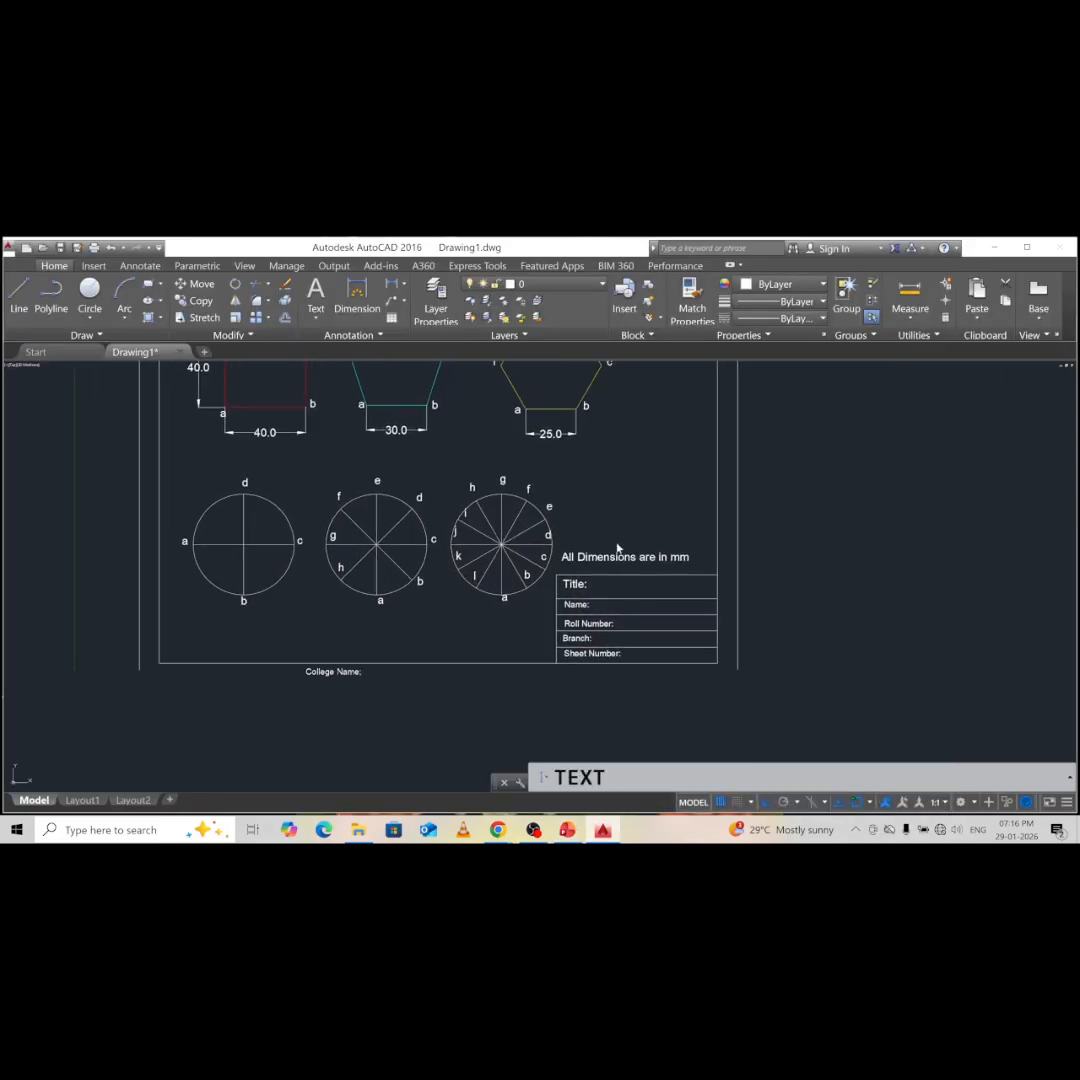
scroll(632, 538, down, 2)
scroll(632, 538, down, 2)
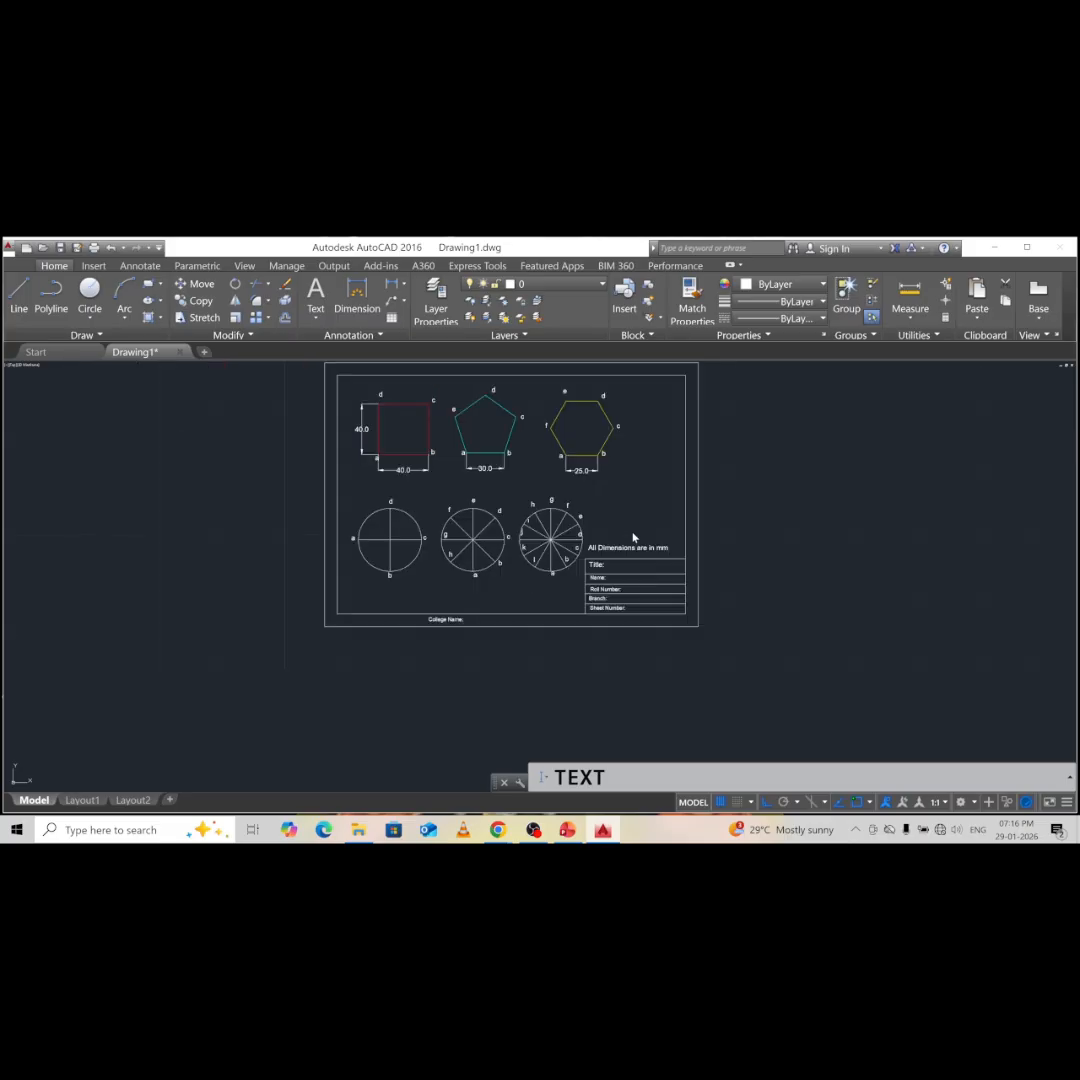
scroll(632, 538, up, 2)
scroll(632, 538, down, 2)
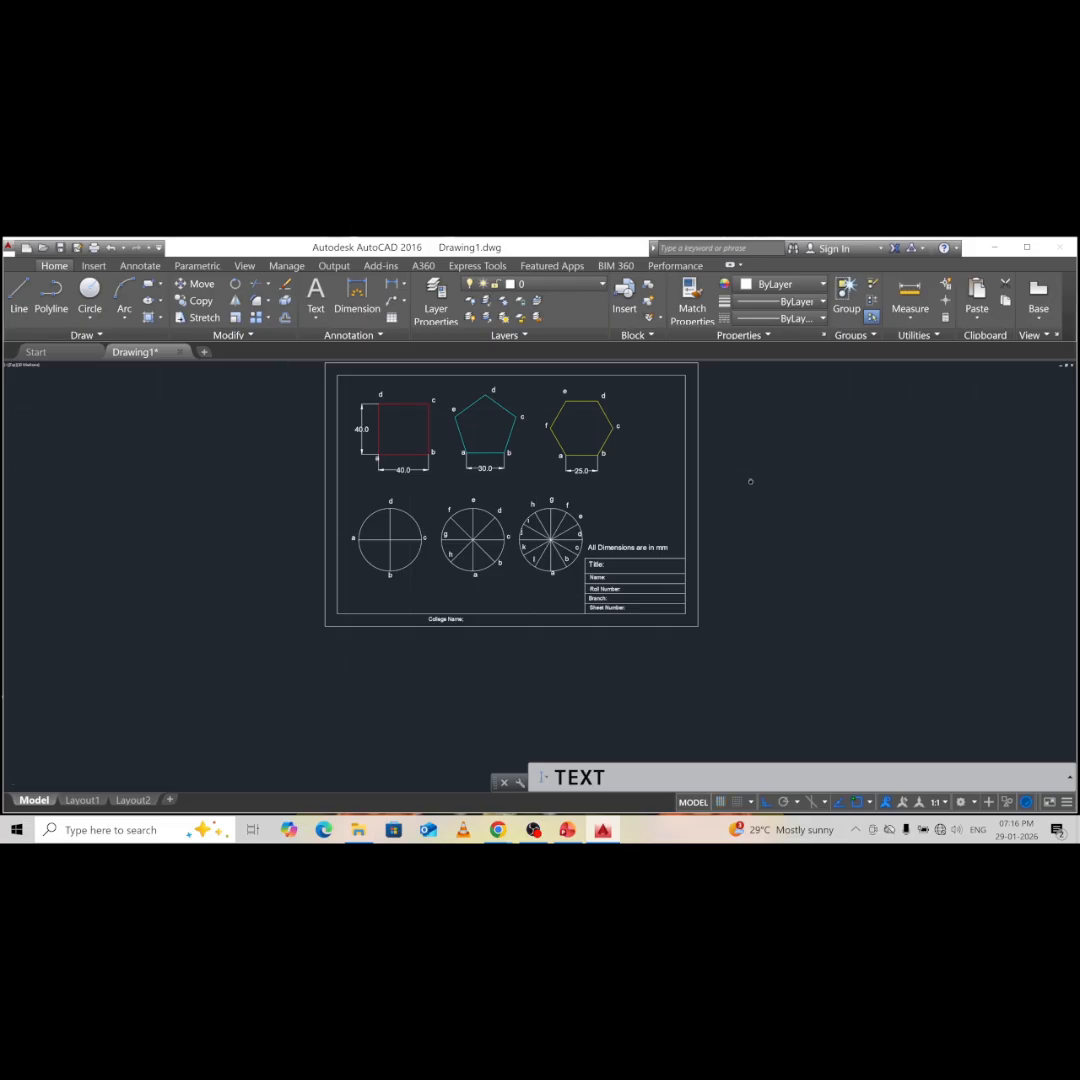
middle_drag(750, 481, 641, 518)
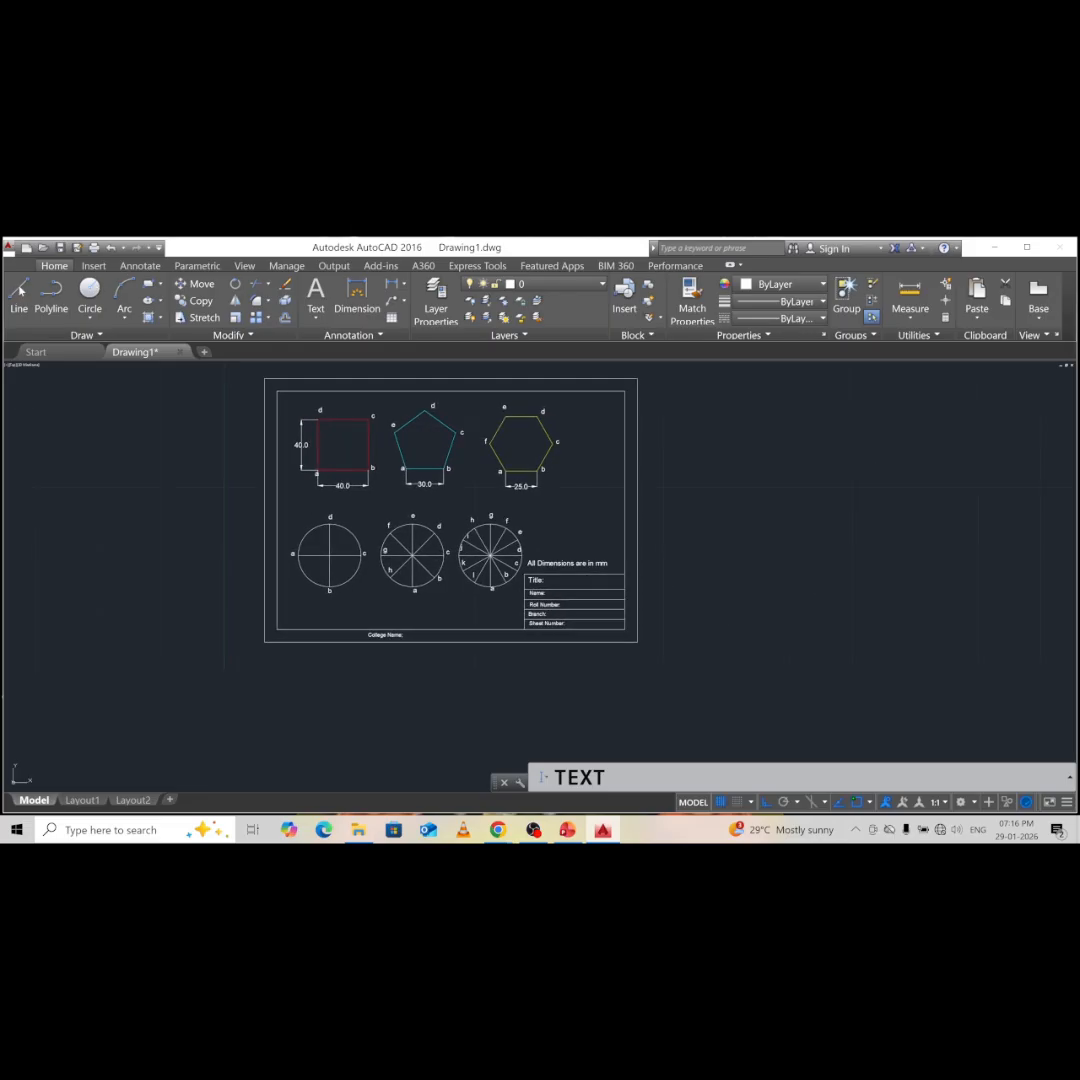
key(Escape)
- Draw a 121 mm horizontal line in the empty area to the right of the title-block sheet
click(627, 769)
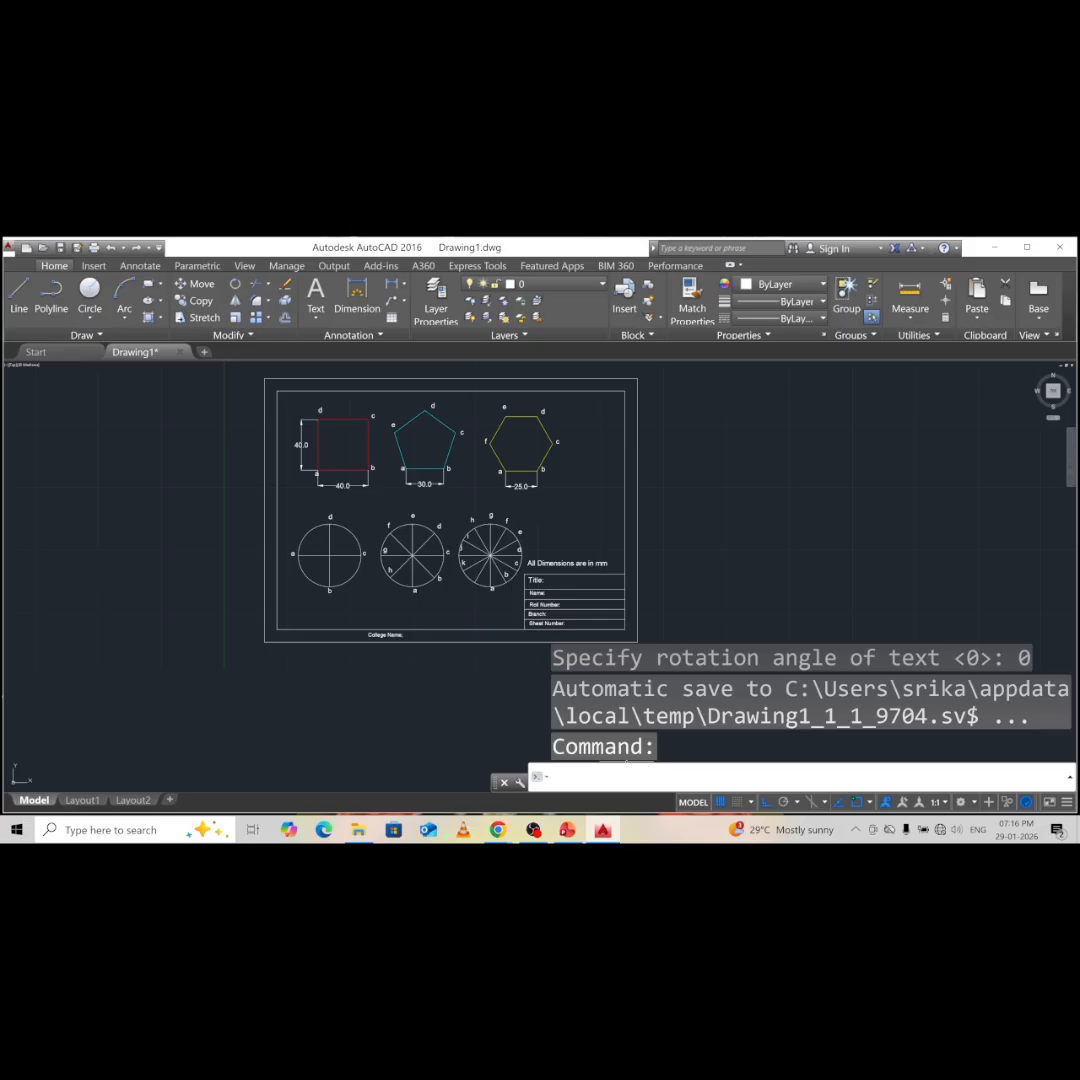
text(l)
key(Return)
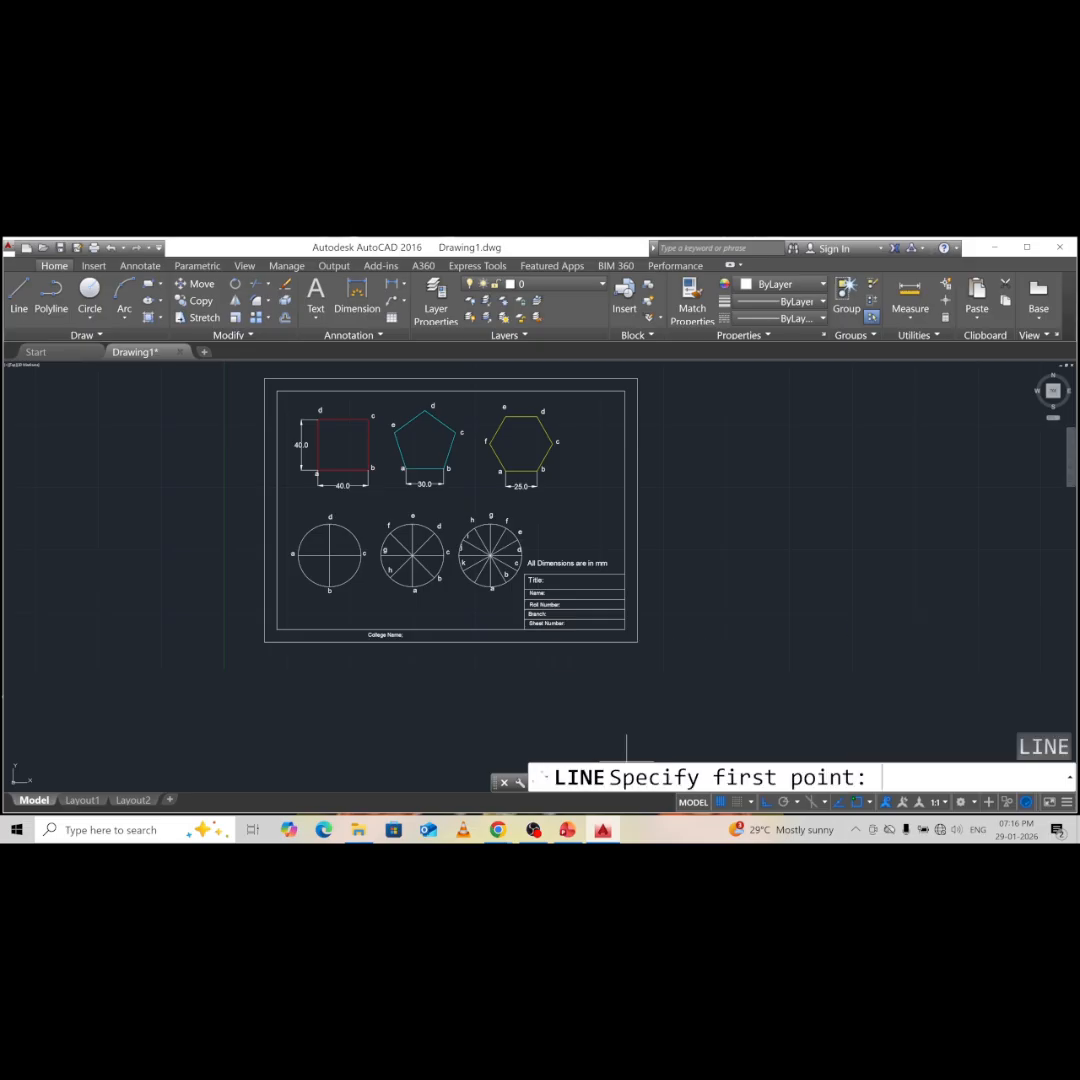
click(661, 524)
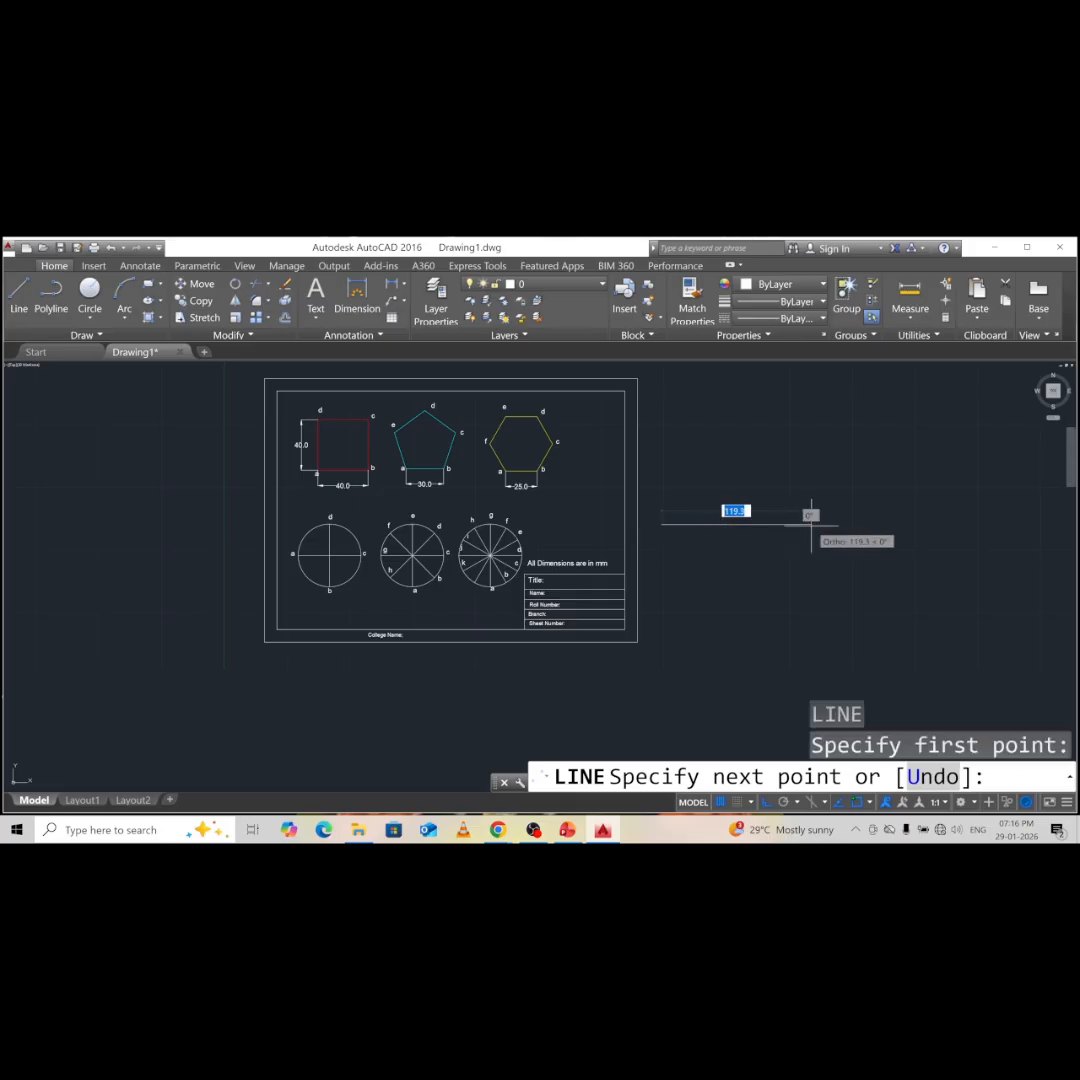
text(121)
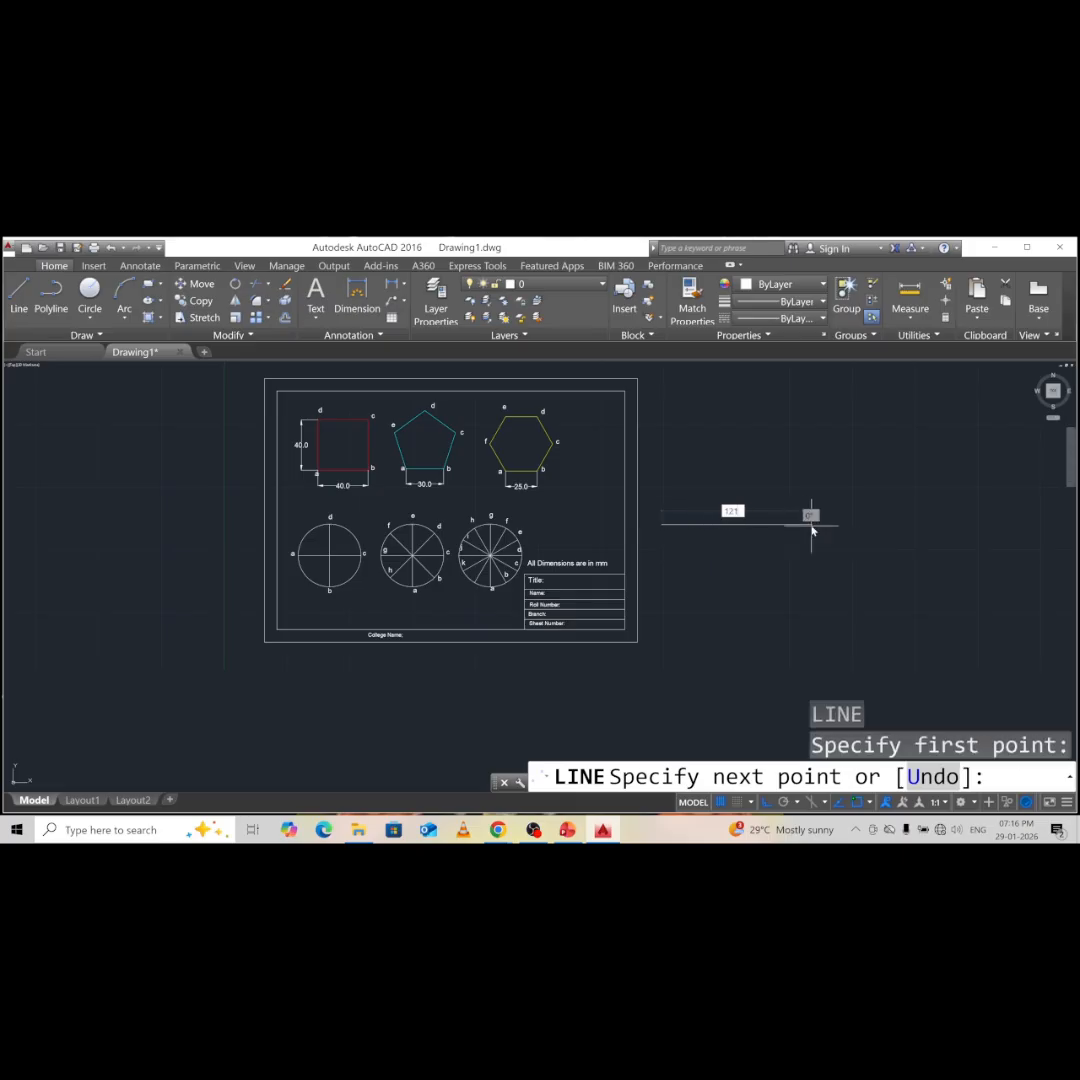
key(Return)
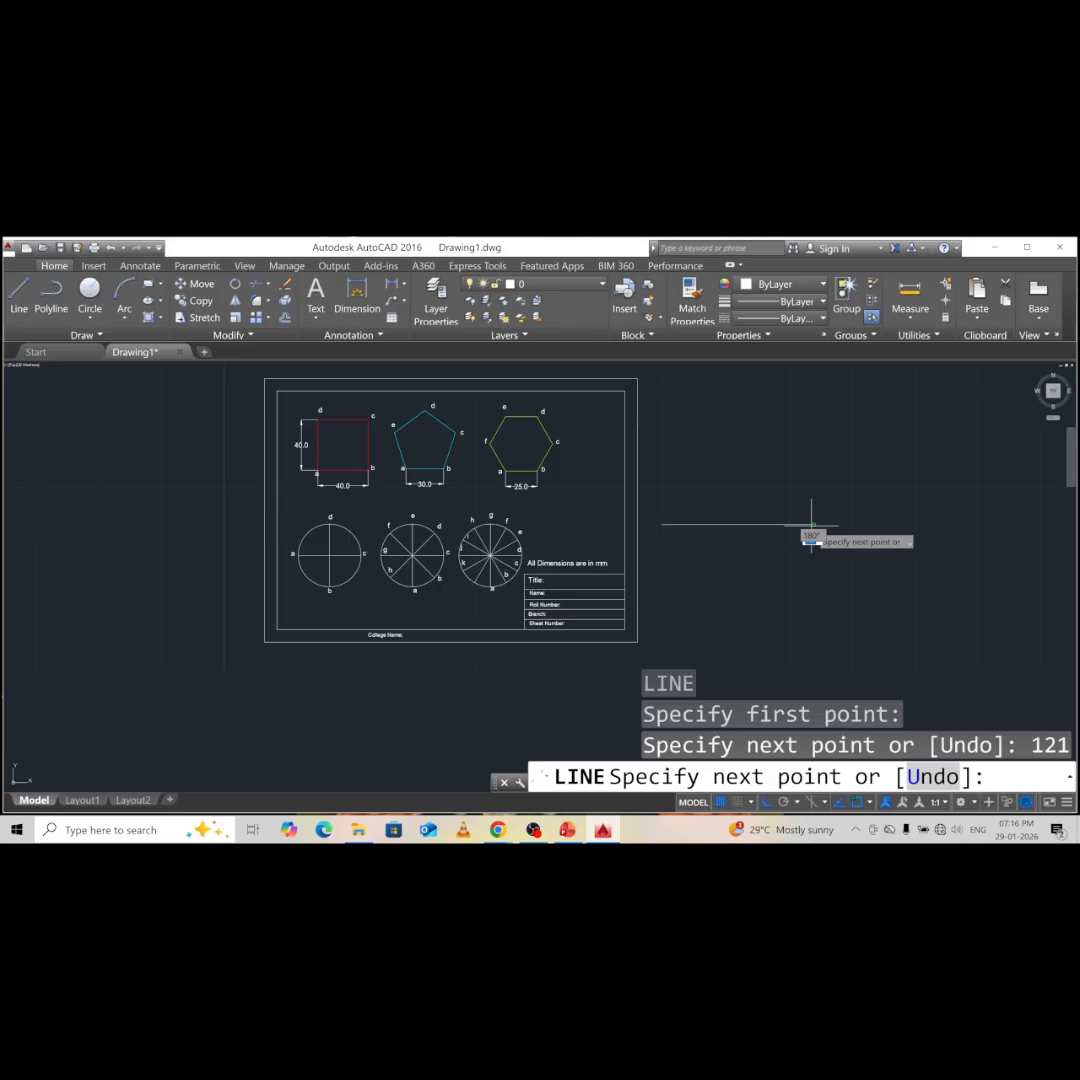
key(Escape)
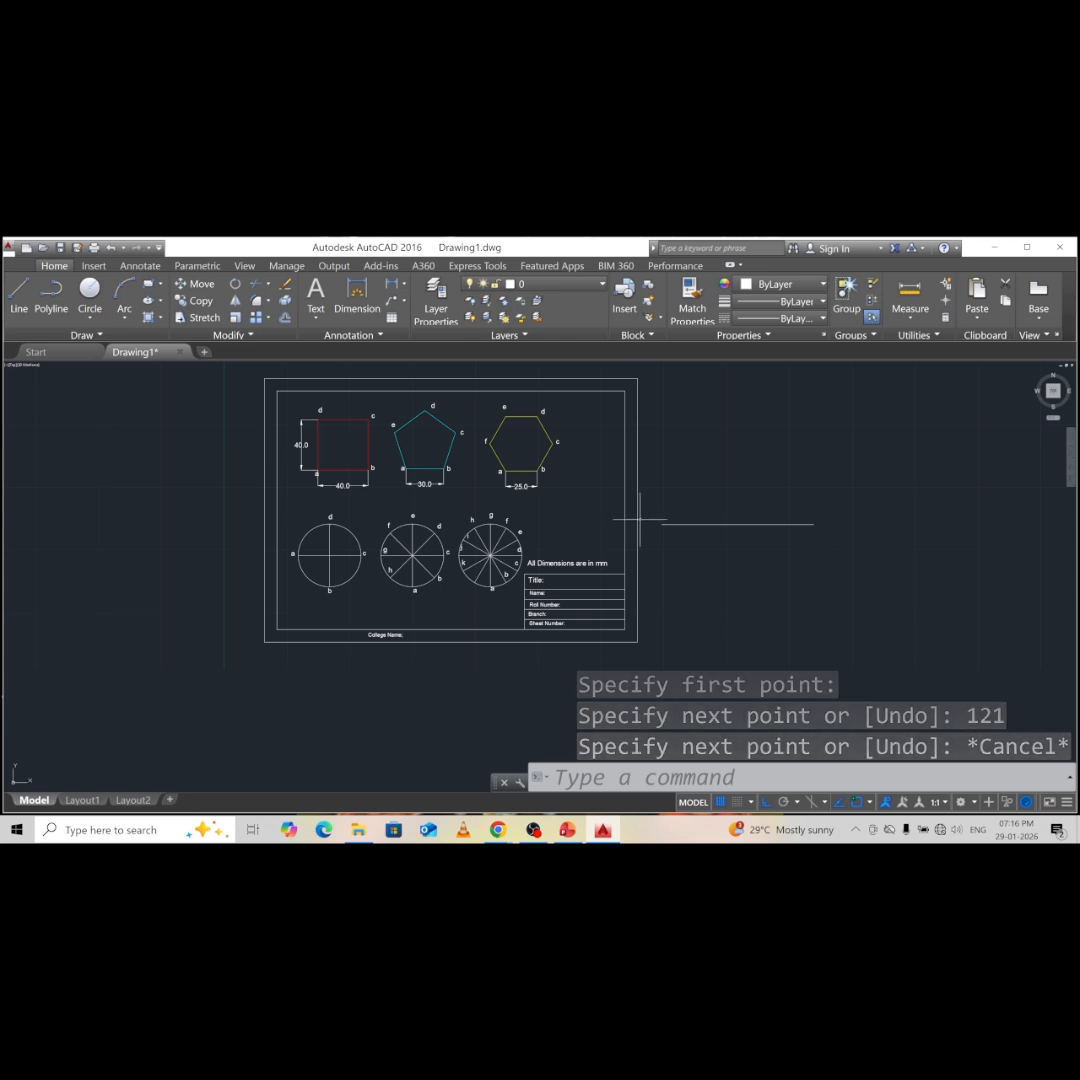
- Divide the 121 mm horizontal line beside the sheet into 7 equal segments with the Divide command
click(713, 523)
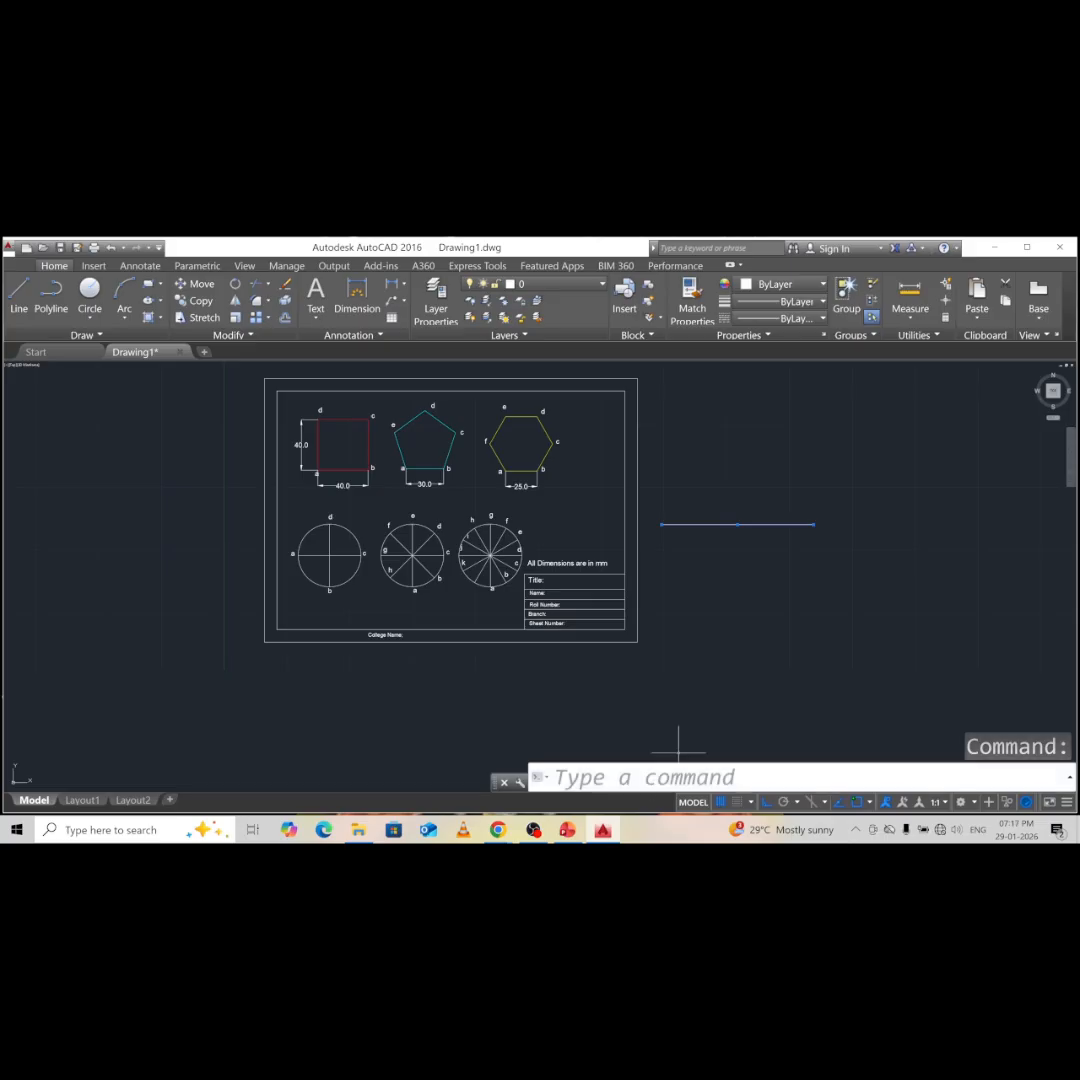
key(Escape)
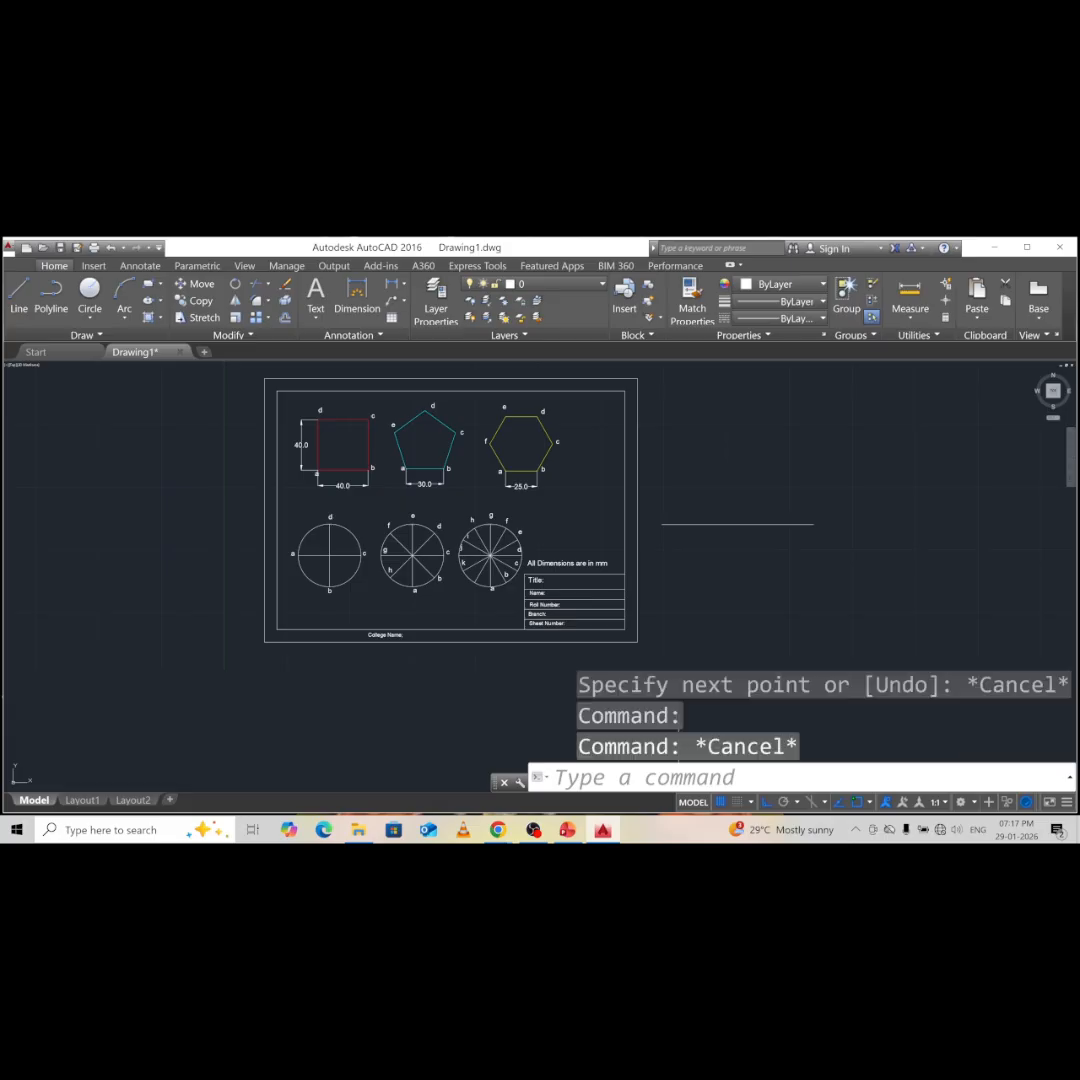
click(680, 778)
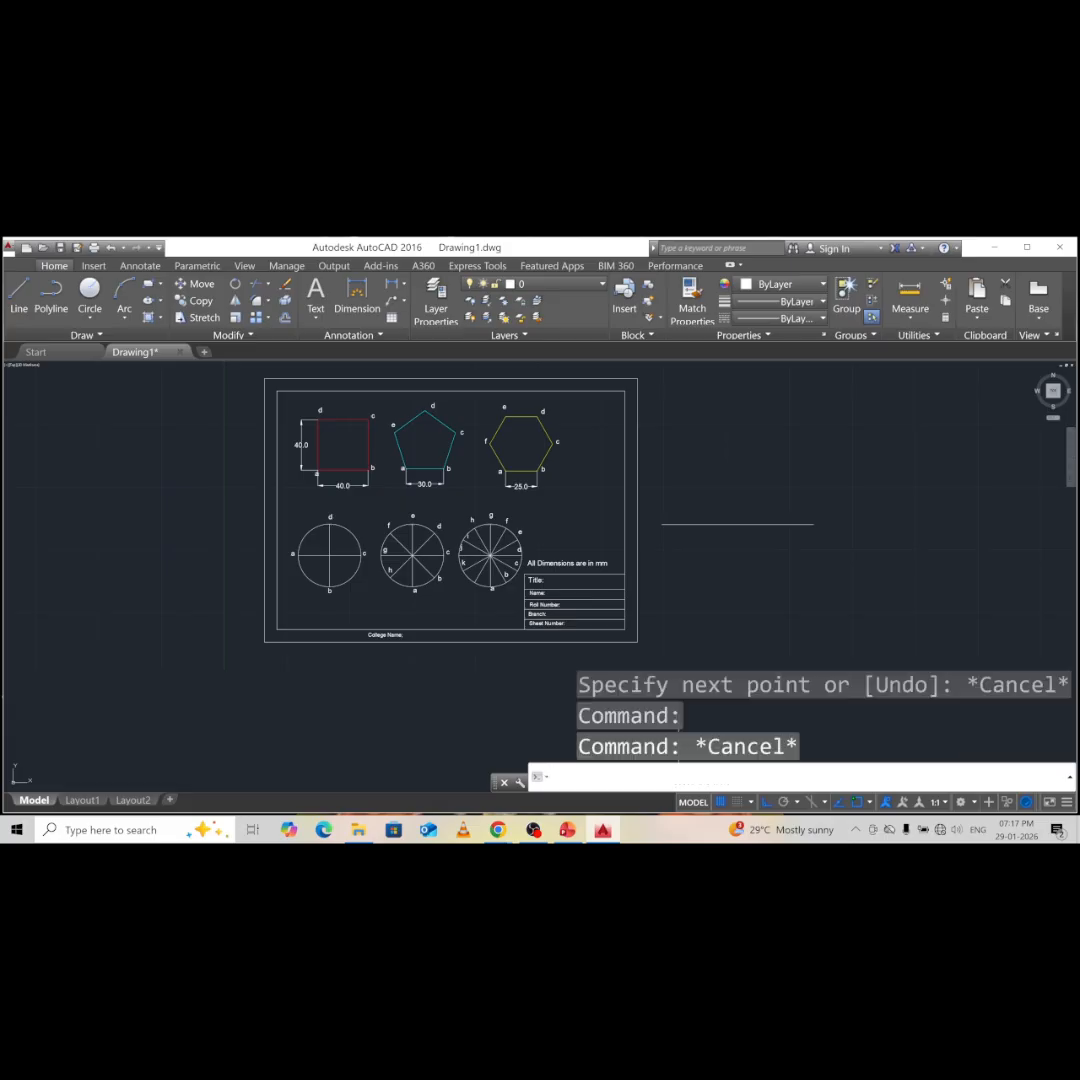
text(div)
key(Return)
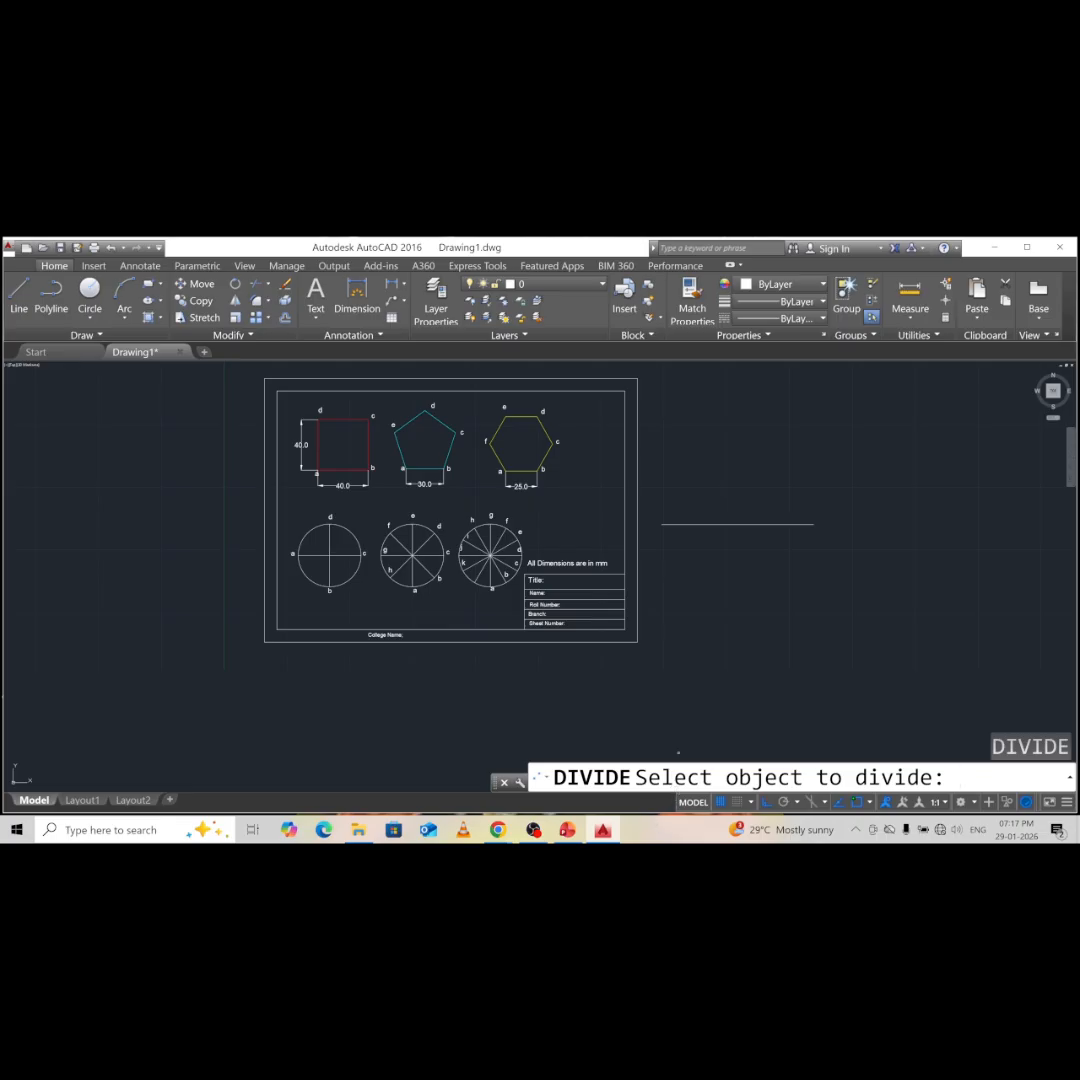
click(727, 524)
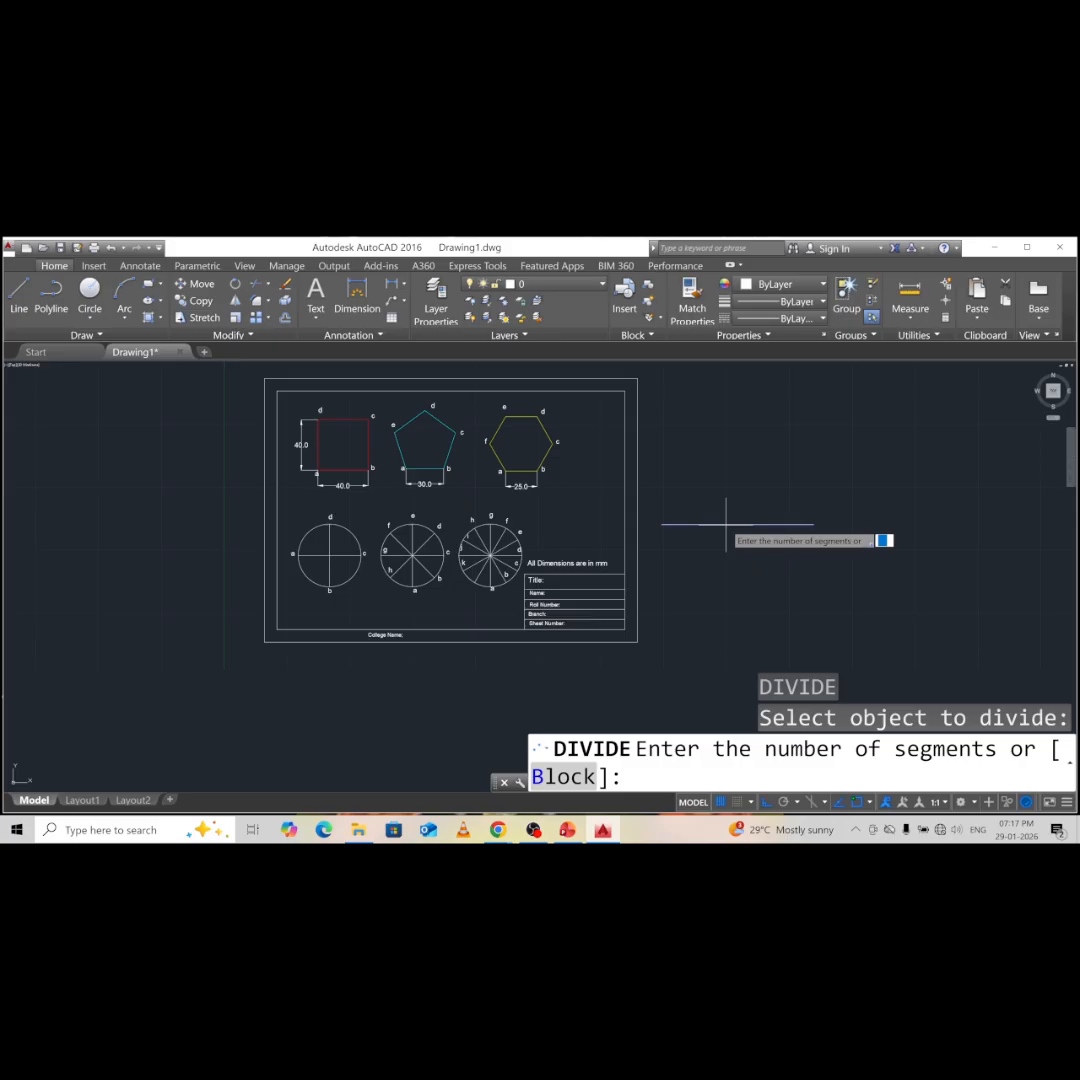
text(7)
key(Return)
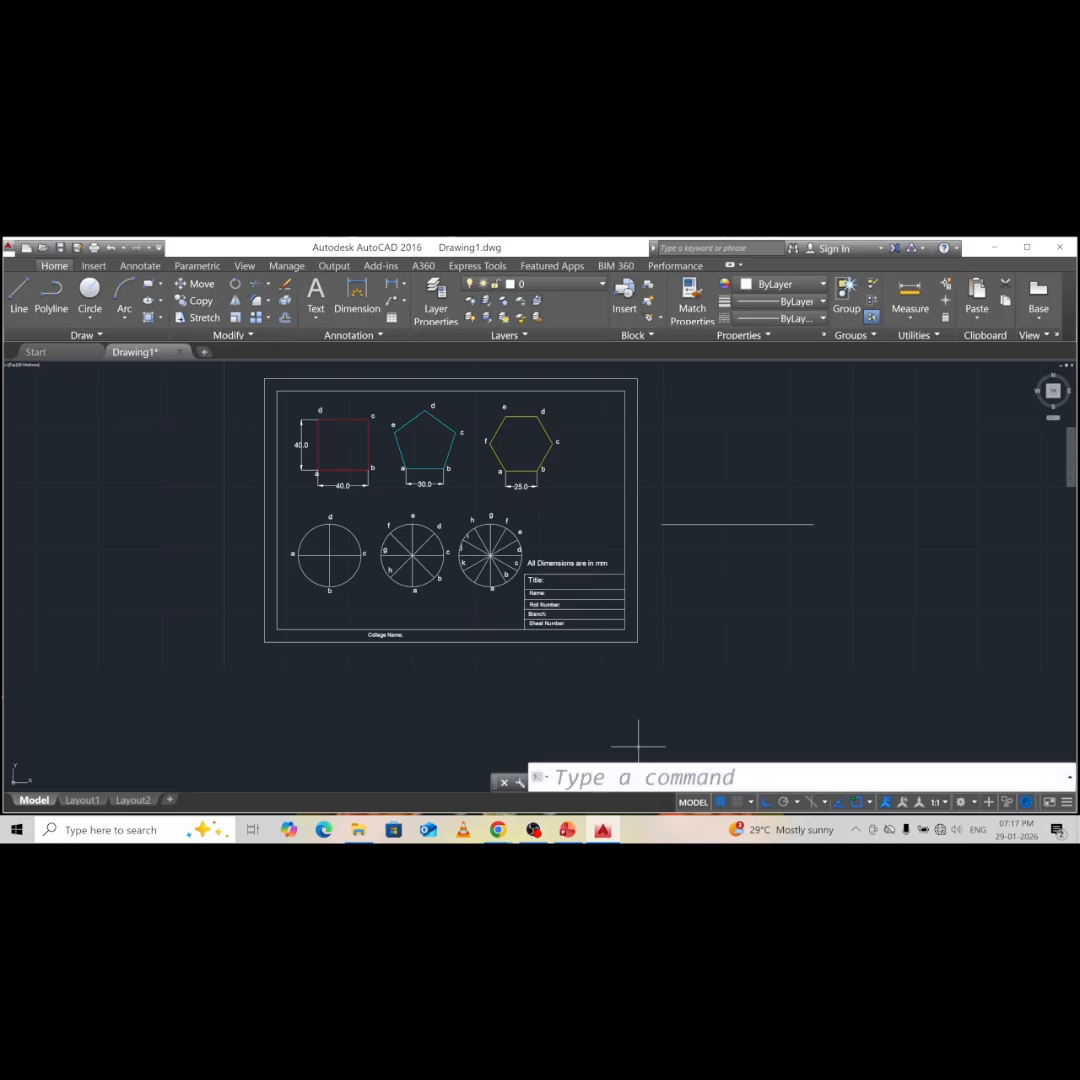
- Change the point style to the X-shaped marker using the DDPTYPE command
click(641, 777)
text(d)
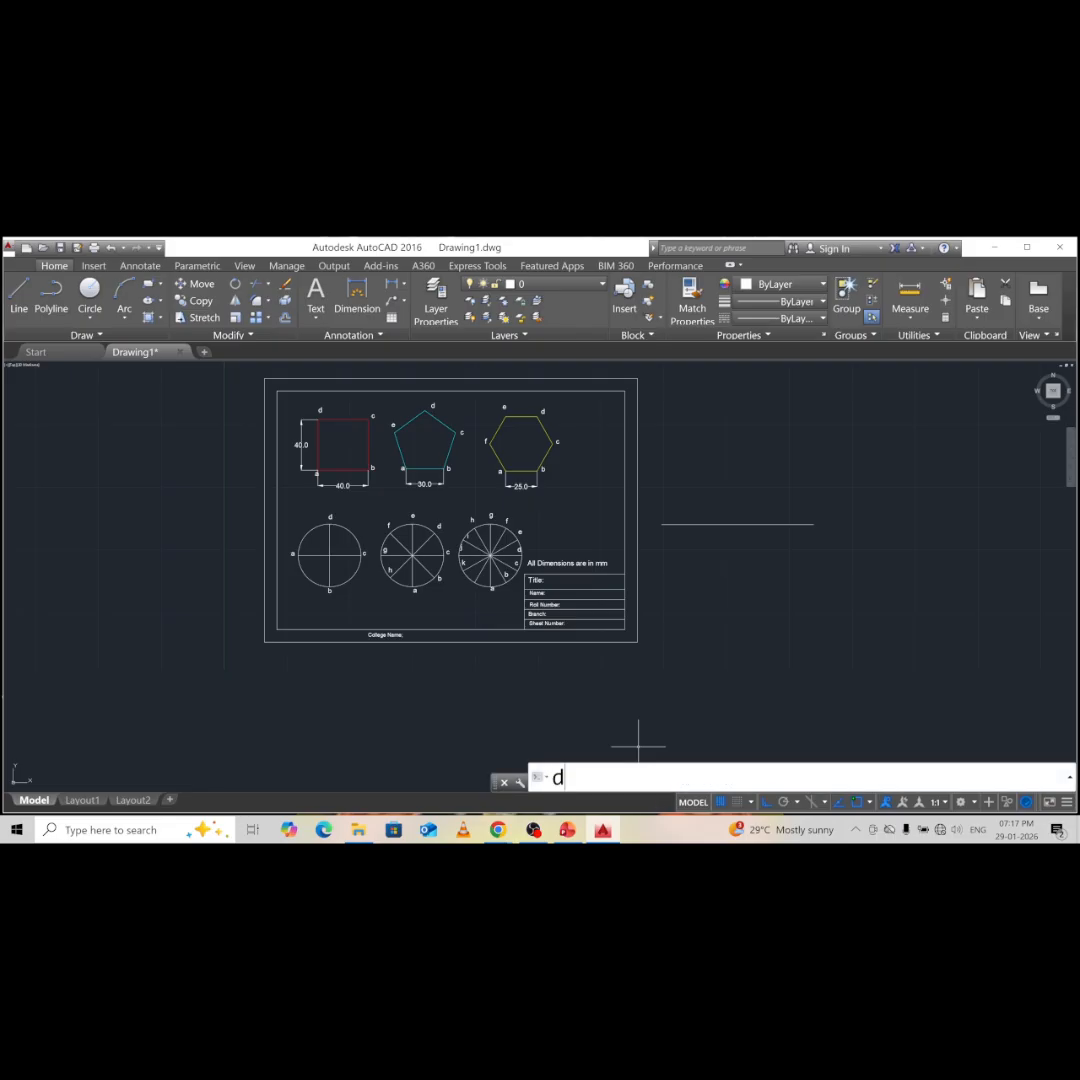
text(dptype)
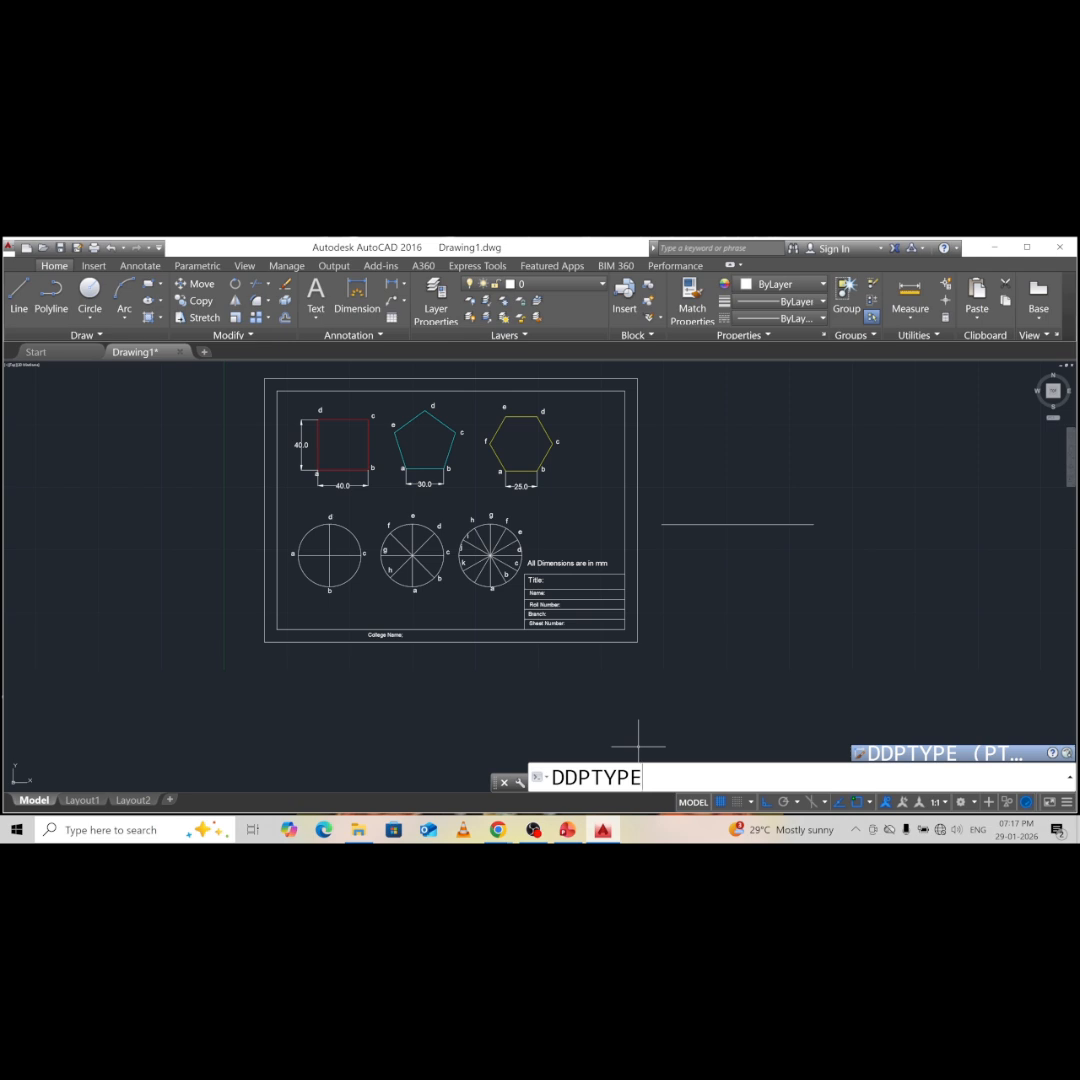
key(Return)
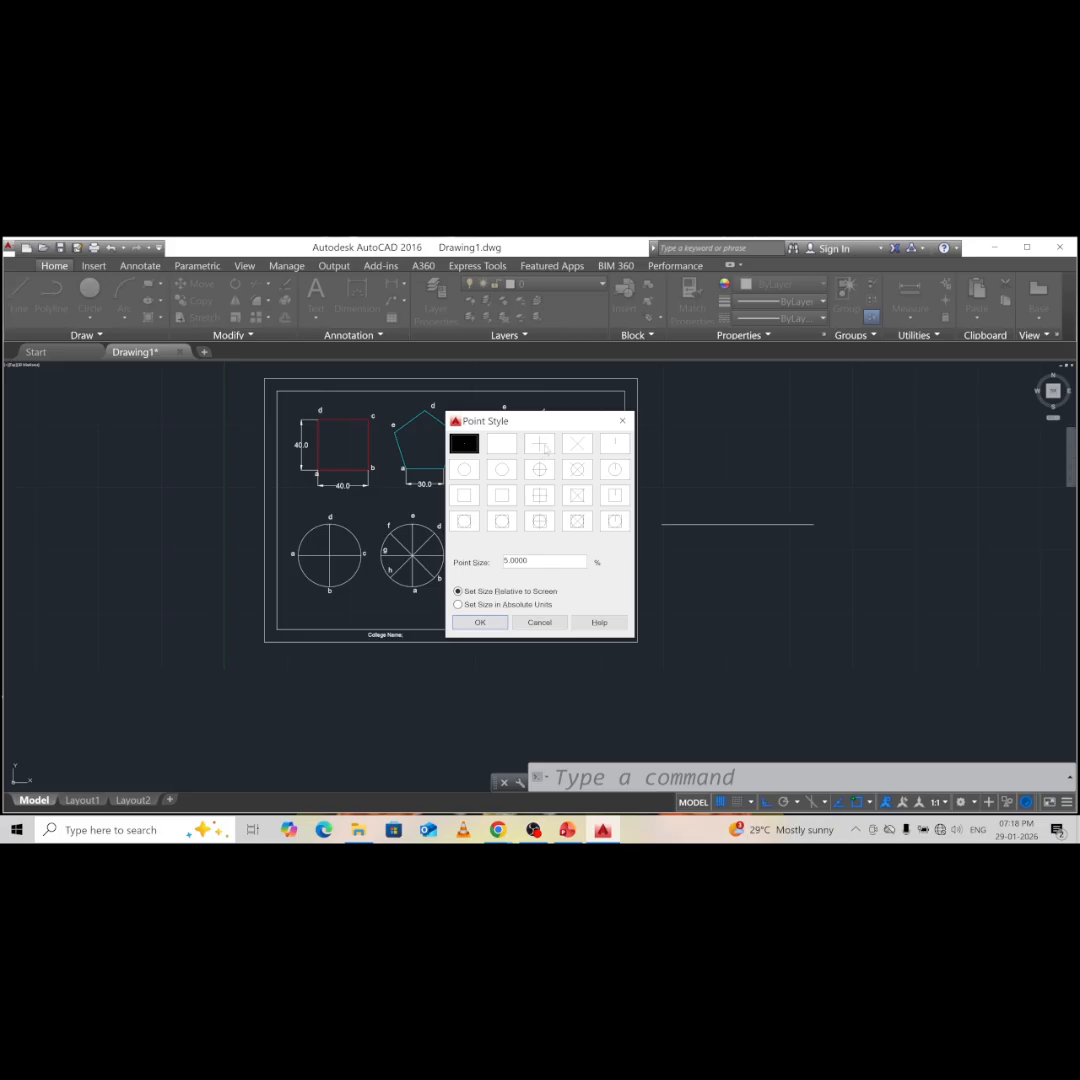
click(577, 443)
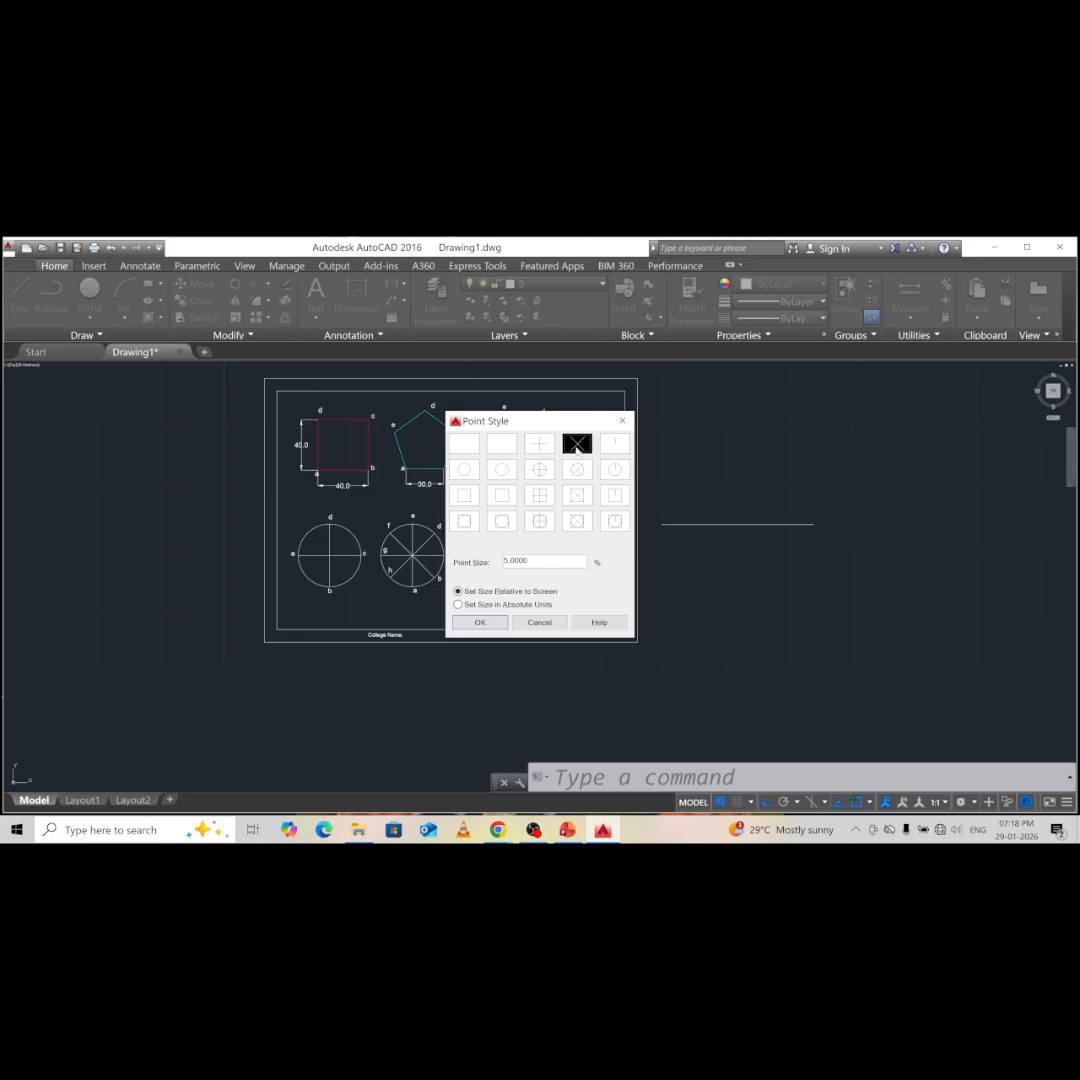
click(480, 622)
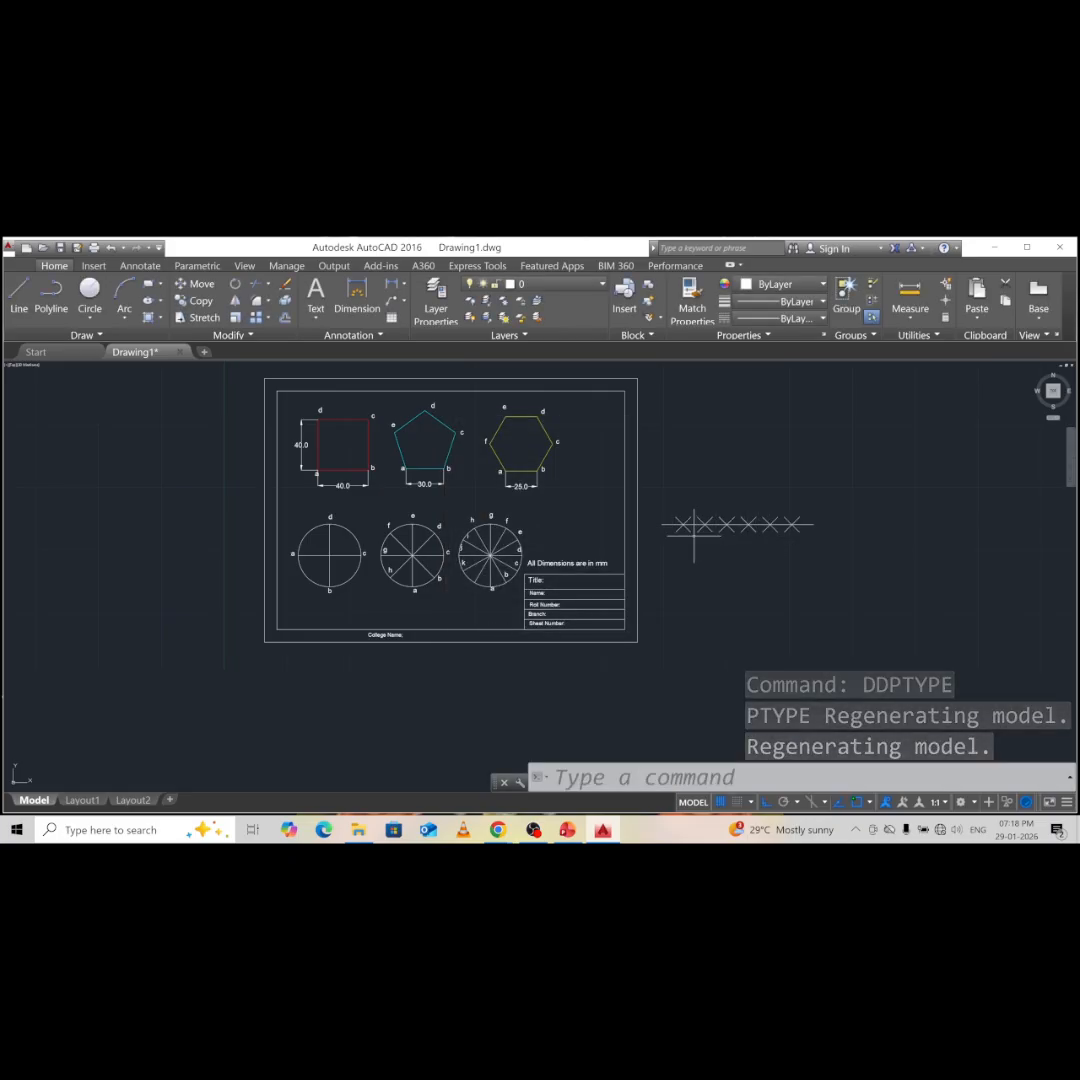
- Label the divided line's left end a and right end b as single-line text with height 4 and rotation 0
click(682, 778)
text(text)
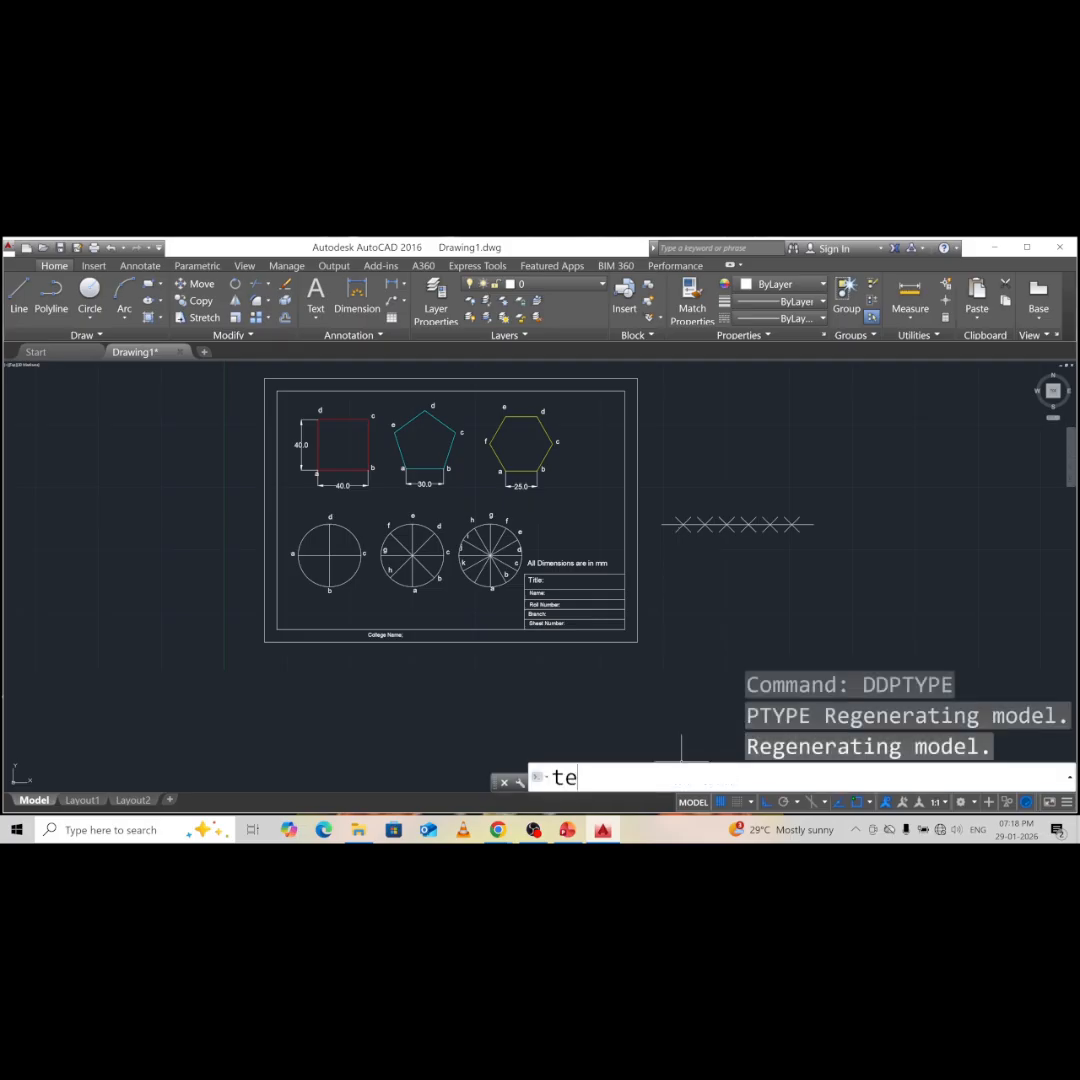
key(Return)
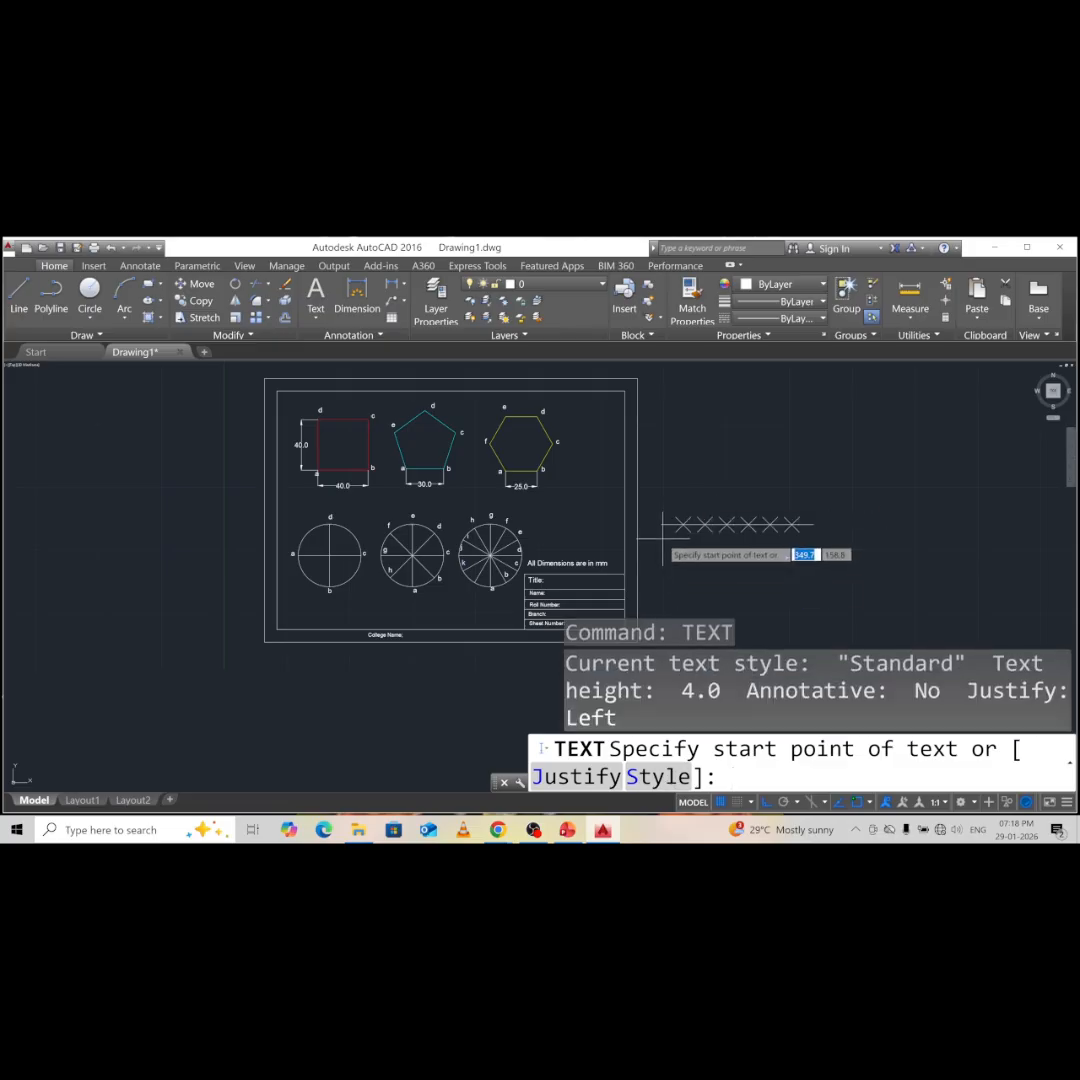
click(664, 572)
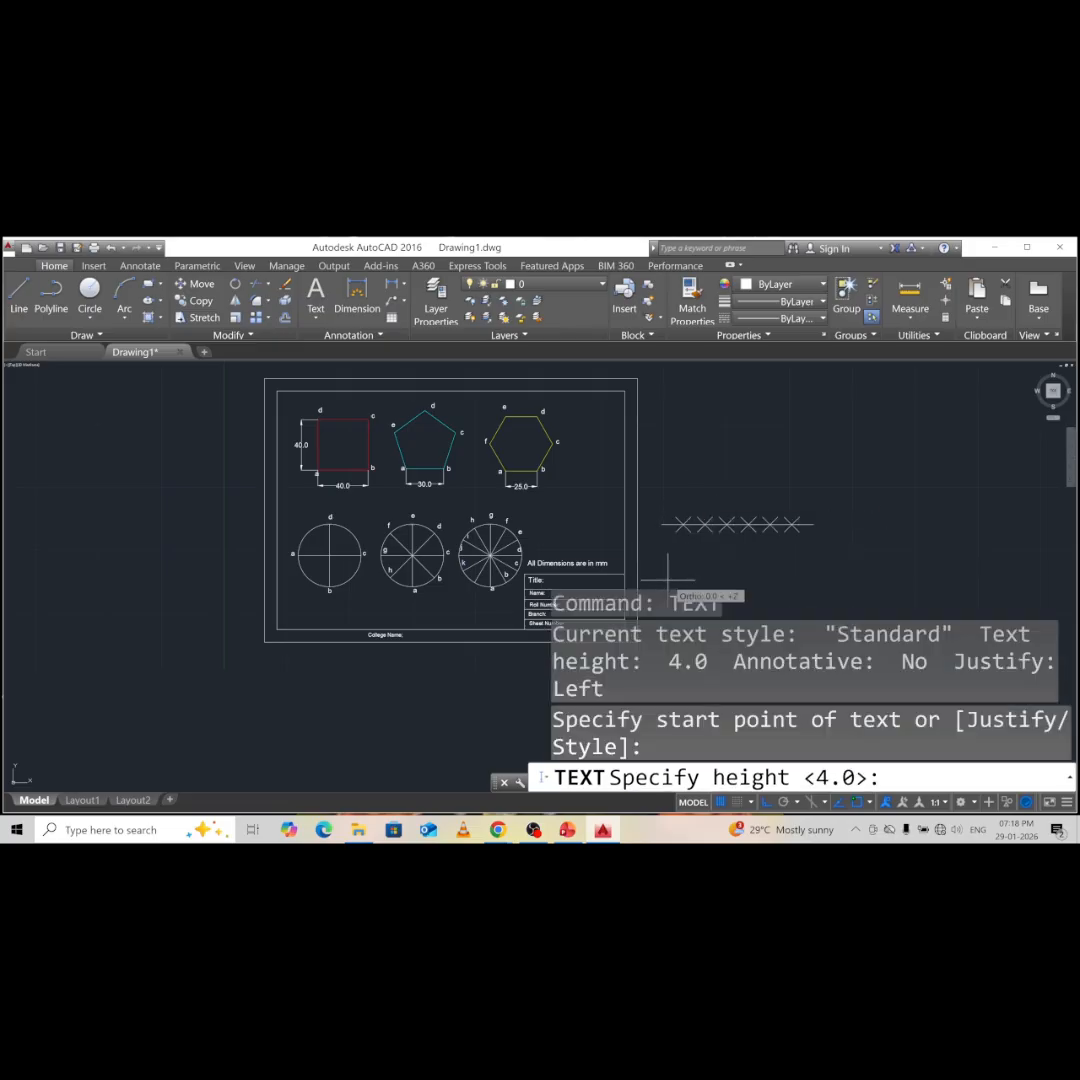
text(4)
key(Return)
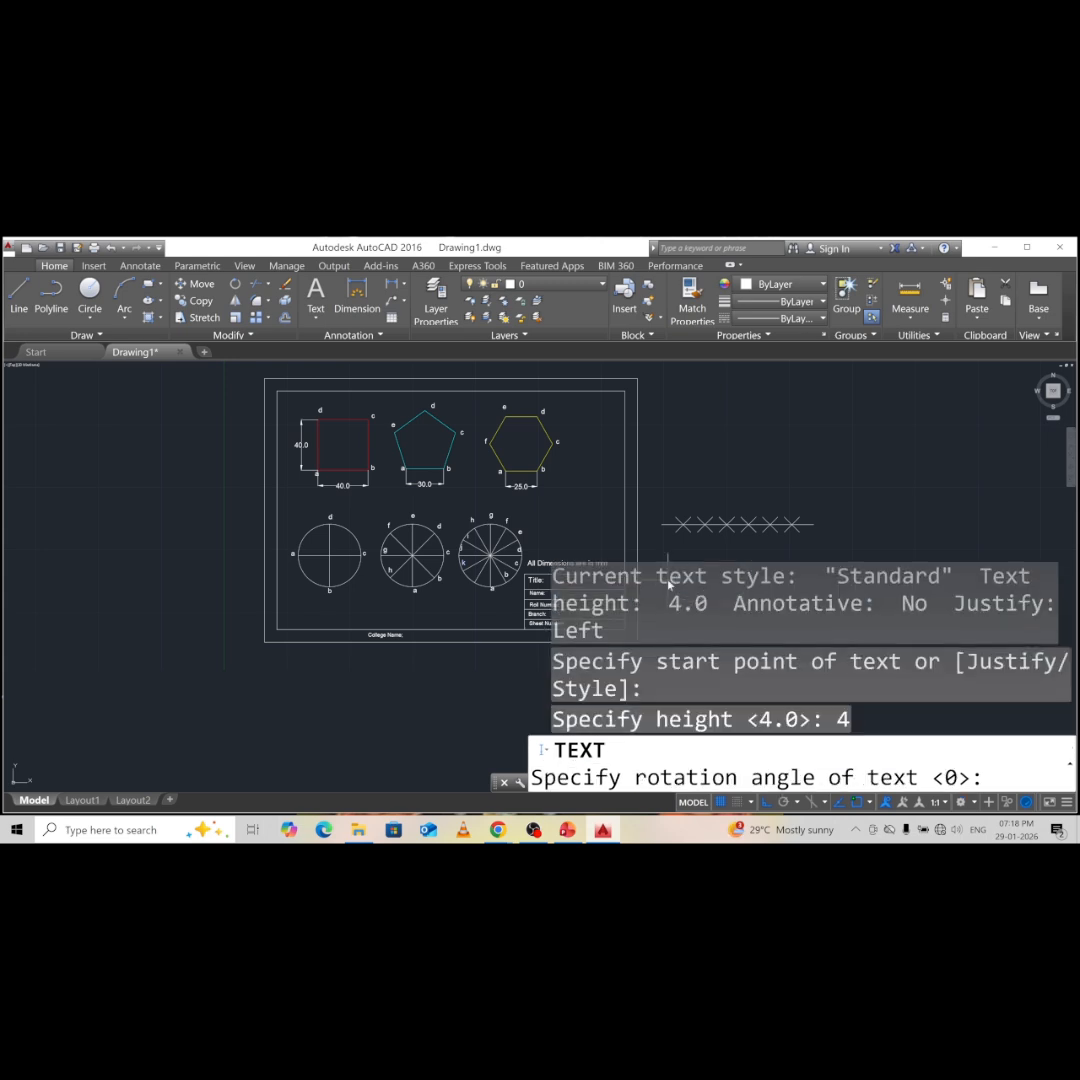
text(0)
key(Return)
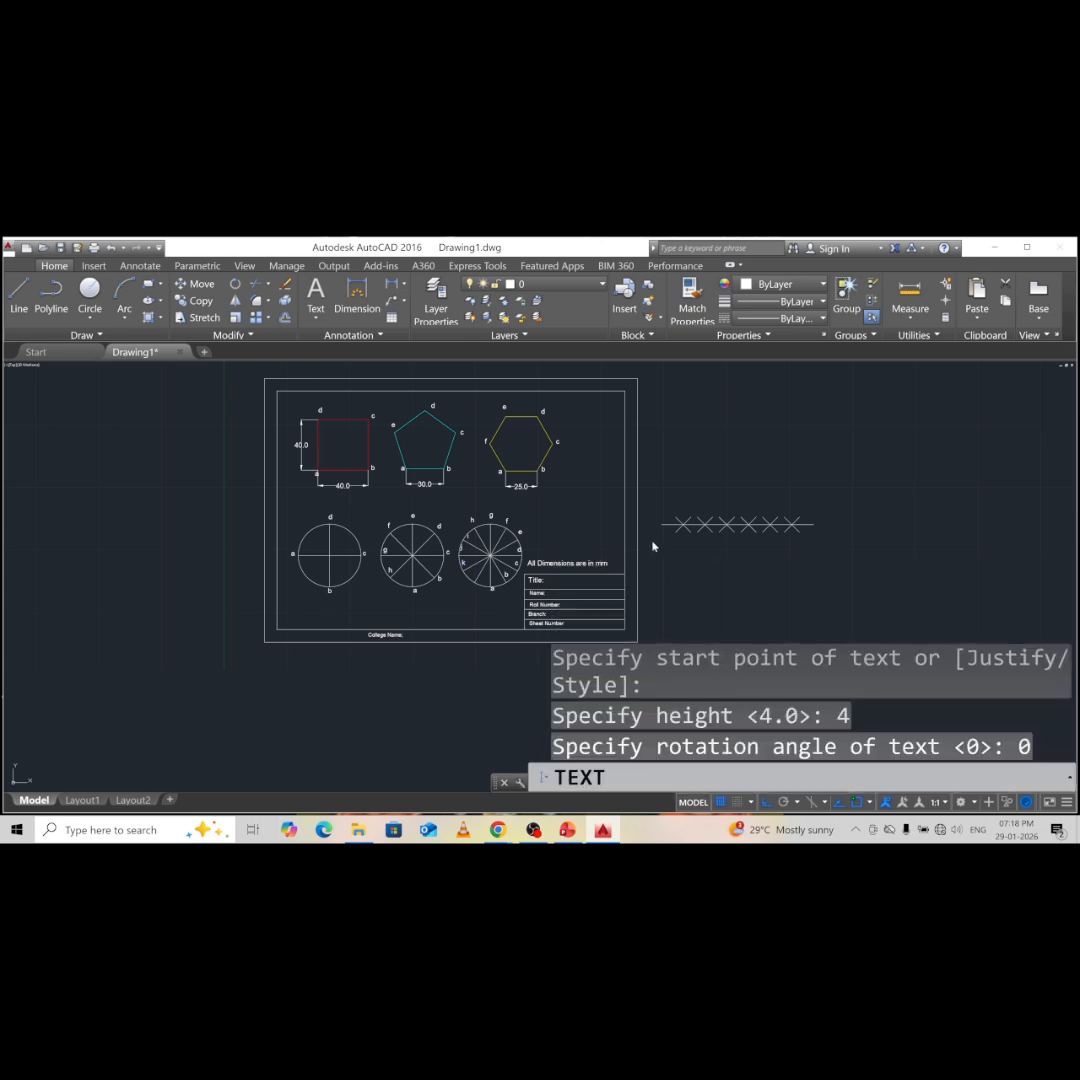
click(657, 525)
text(a)
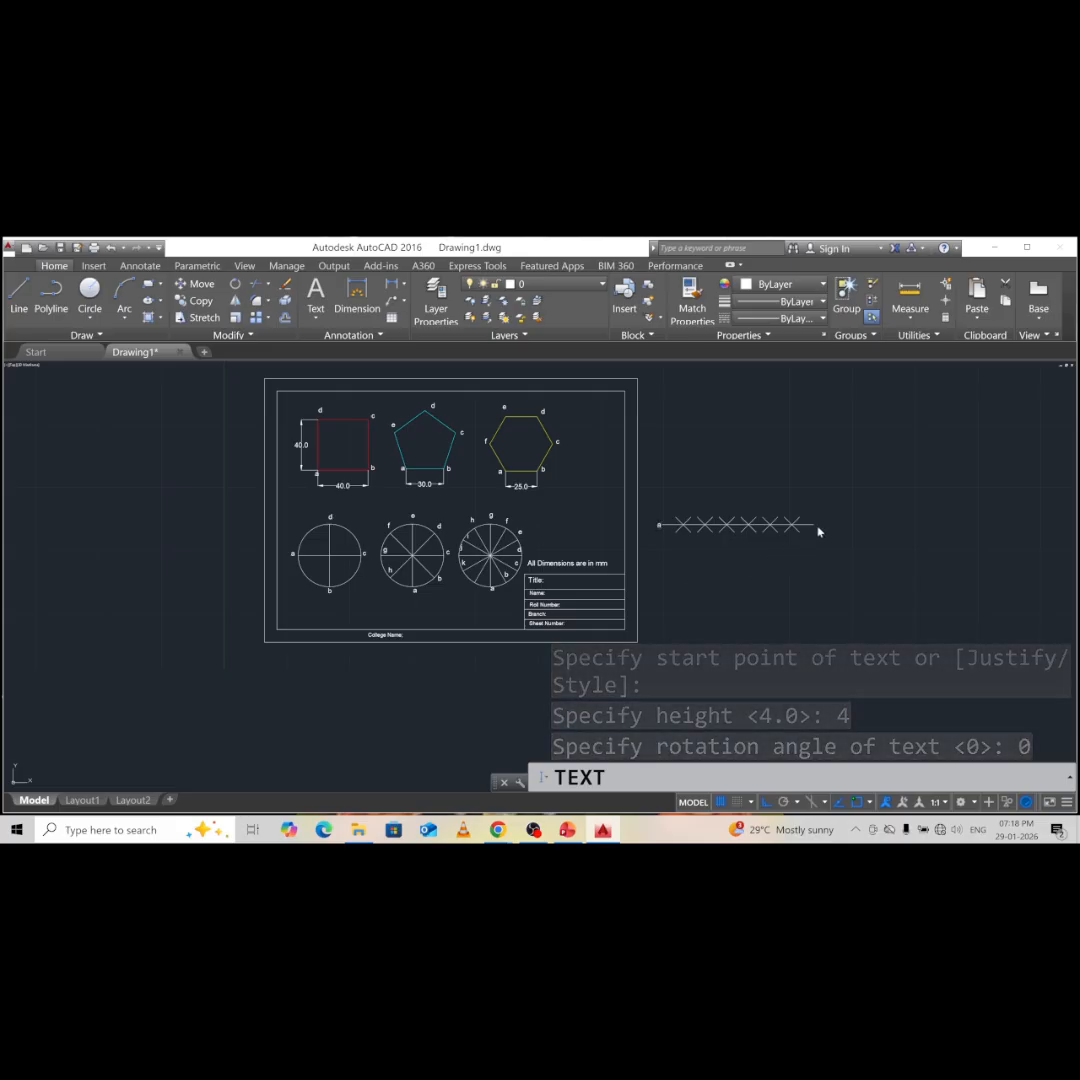
click(818, 525)
text(b)
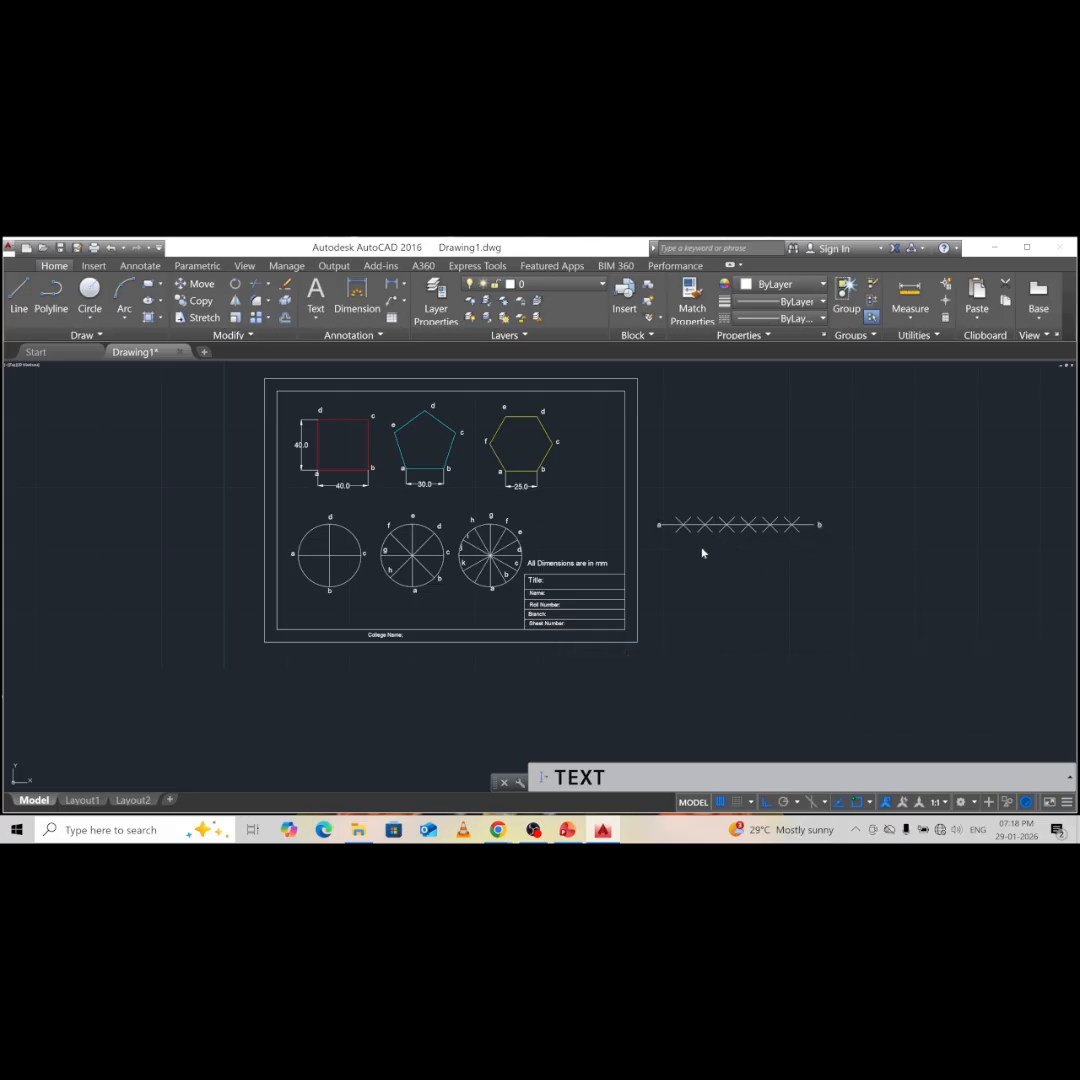
- Number the divided line's segments 1 to 7 from left to right above the line, and finish the text
click(678, 509)
text(1)
click(705, 501)
text(2)
click(727, 505)
text(3 )
text(4 )
text(5 )
text(6 )
text(7)
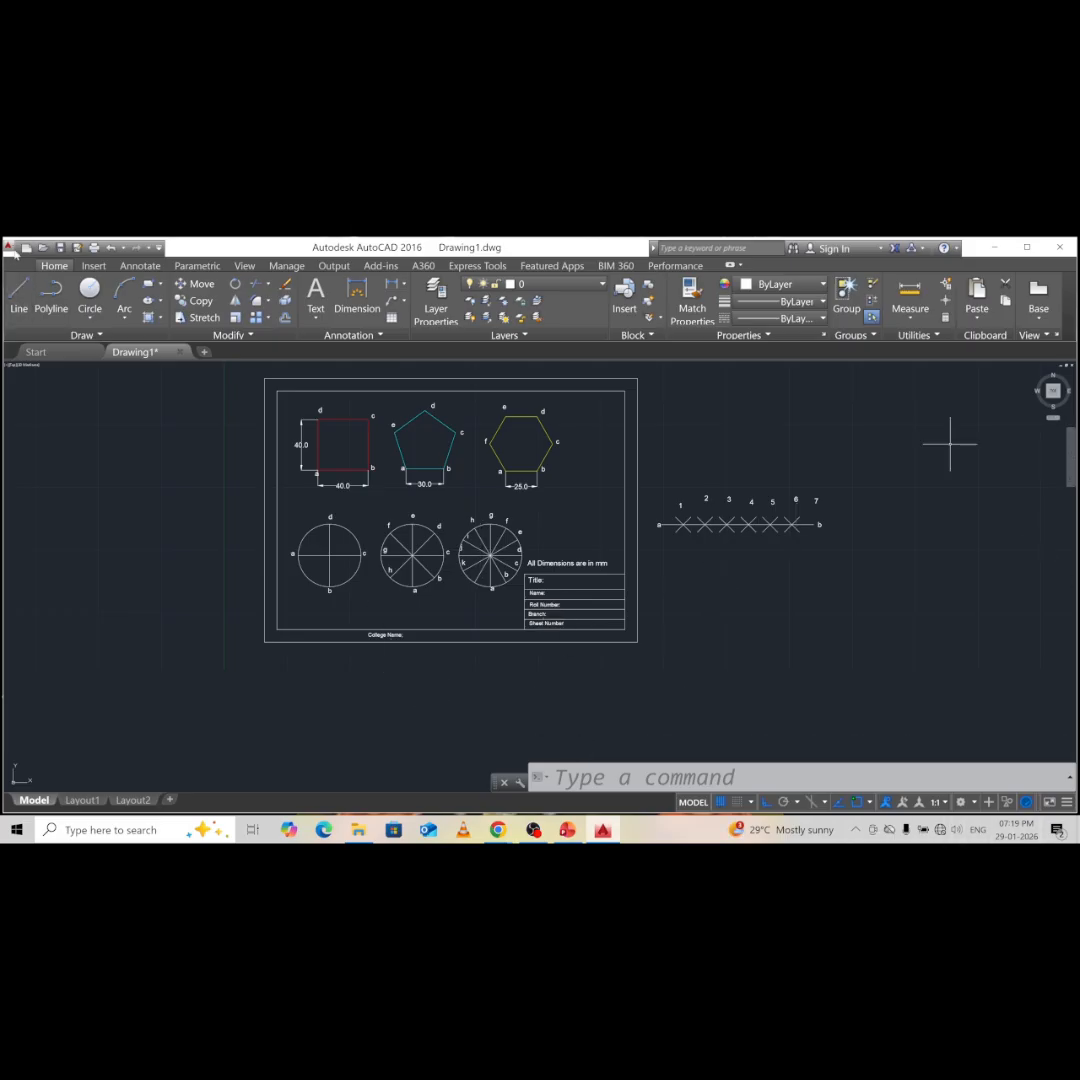
- Save the drawing as a DWG file named Excercise-1_date in the Desktop folder 1234
click(9, 247)
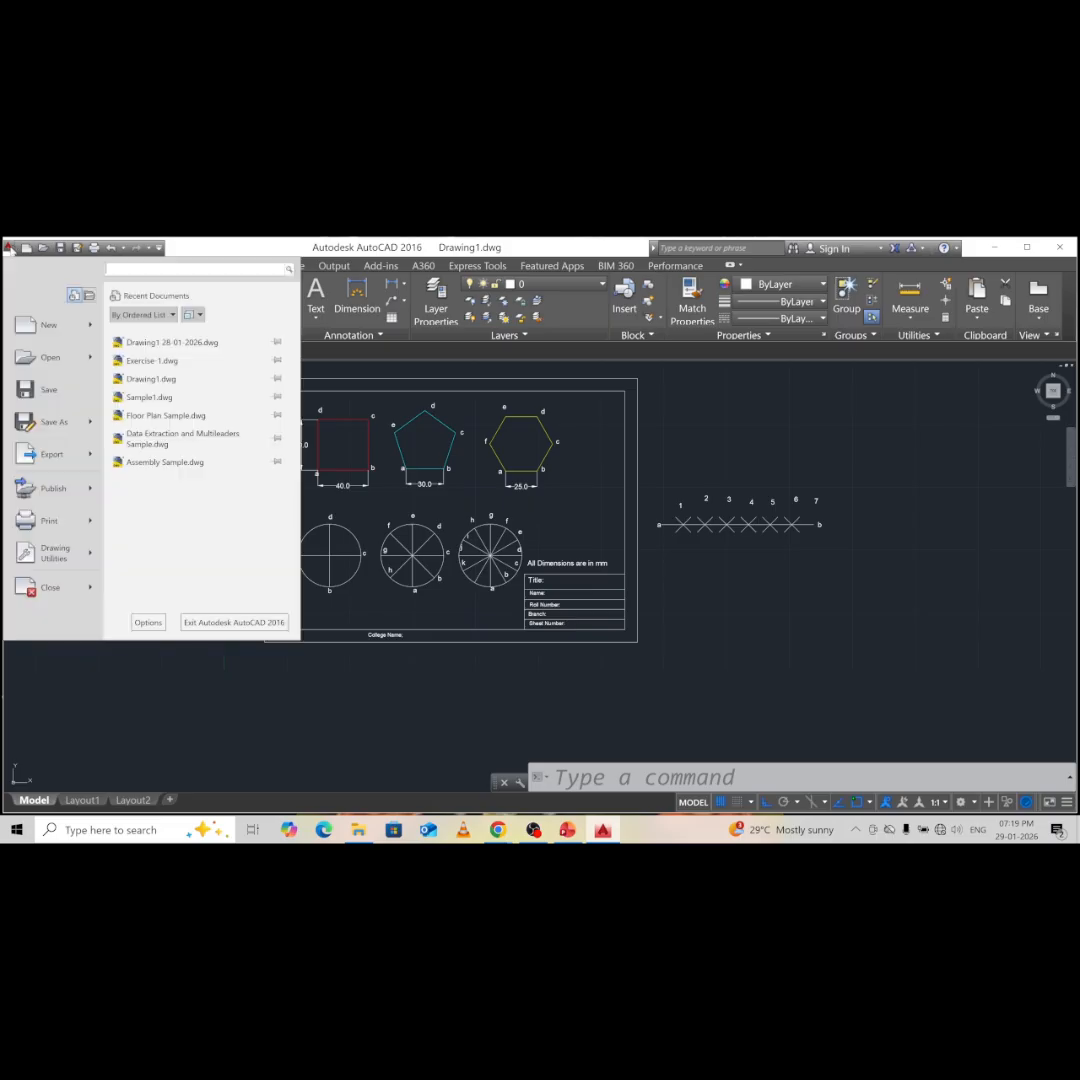
mouse_move(55, 421)
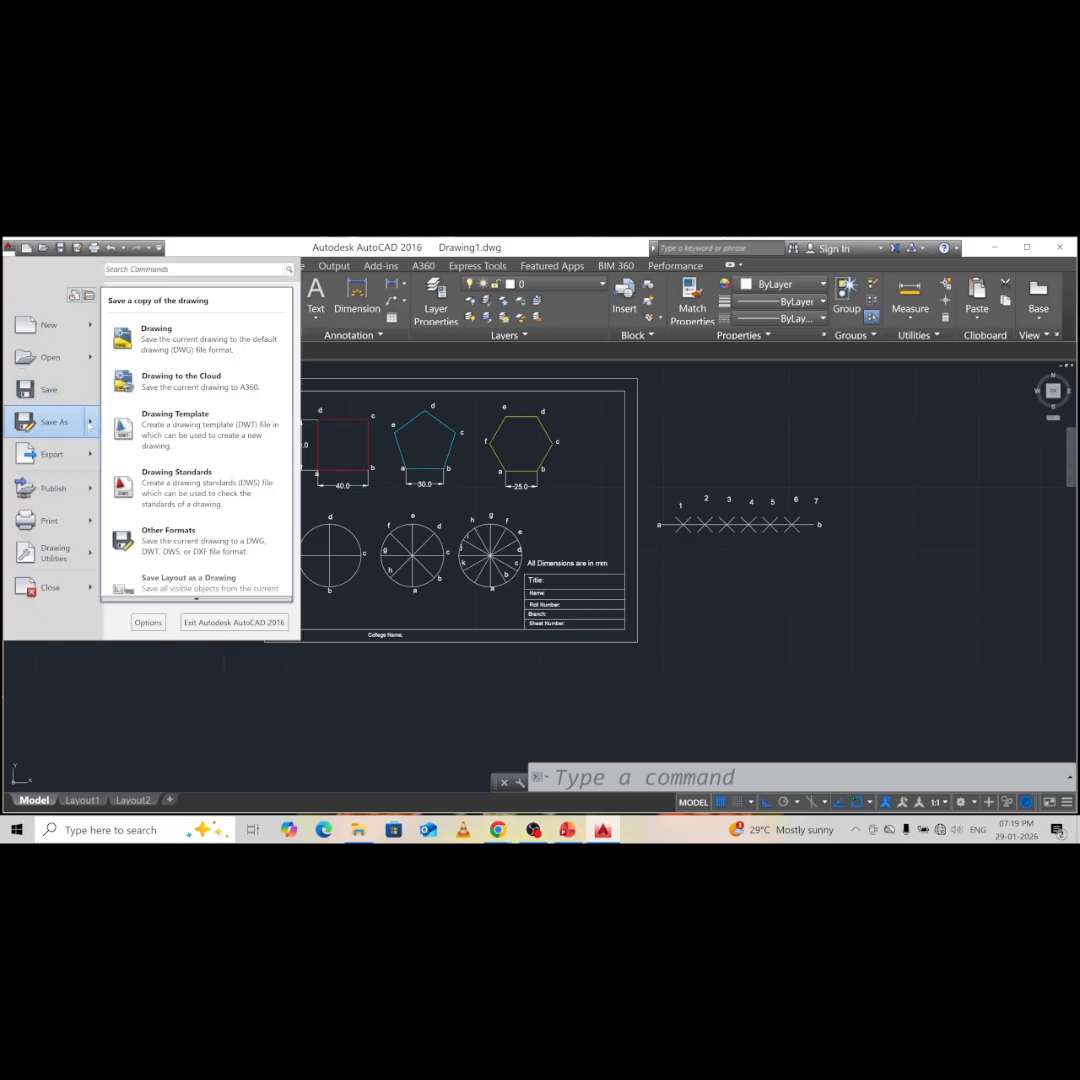
click(197, 343)
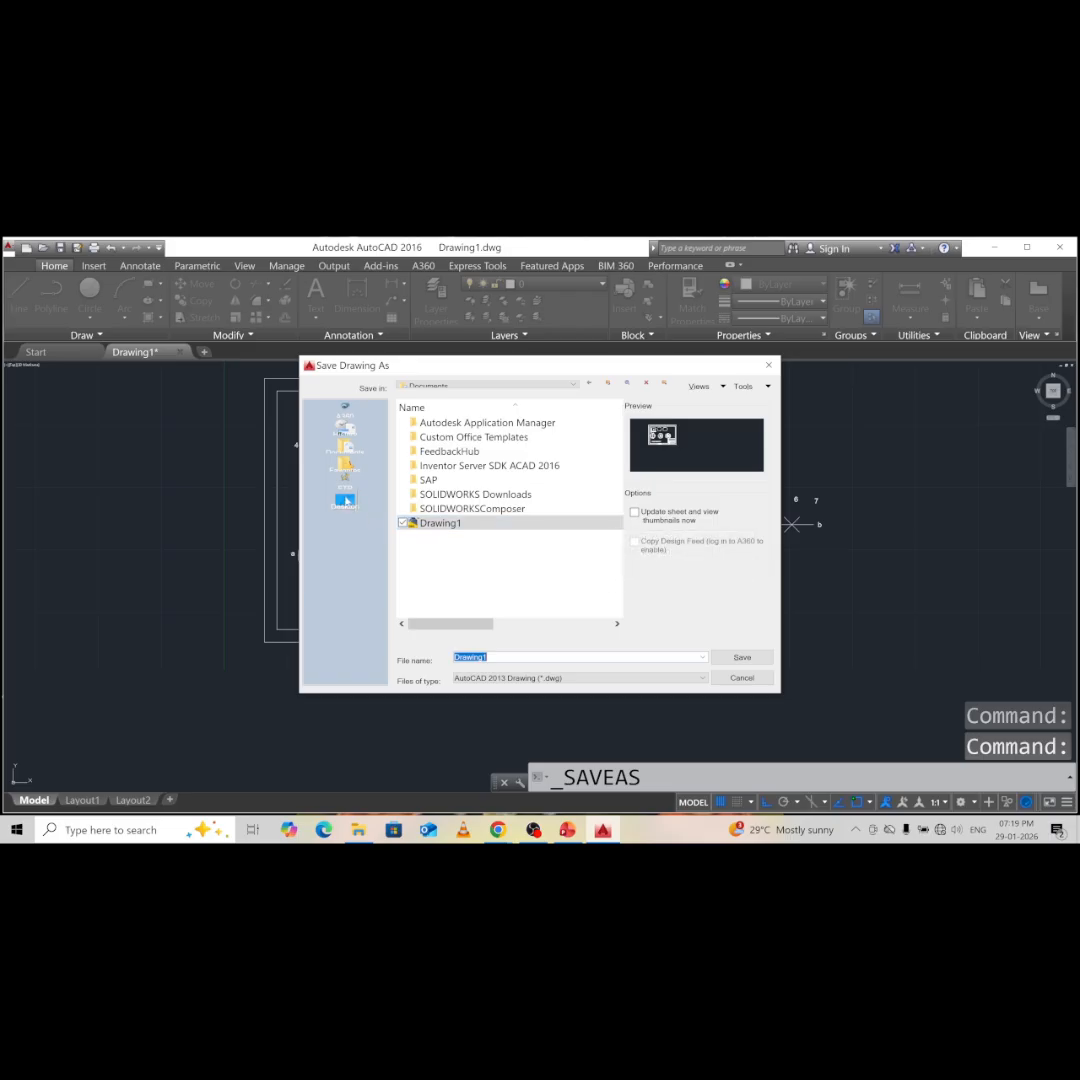
click(345, 500)
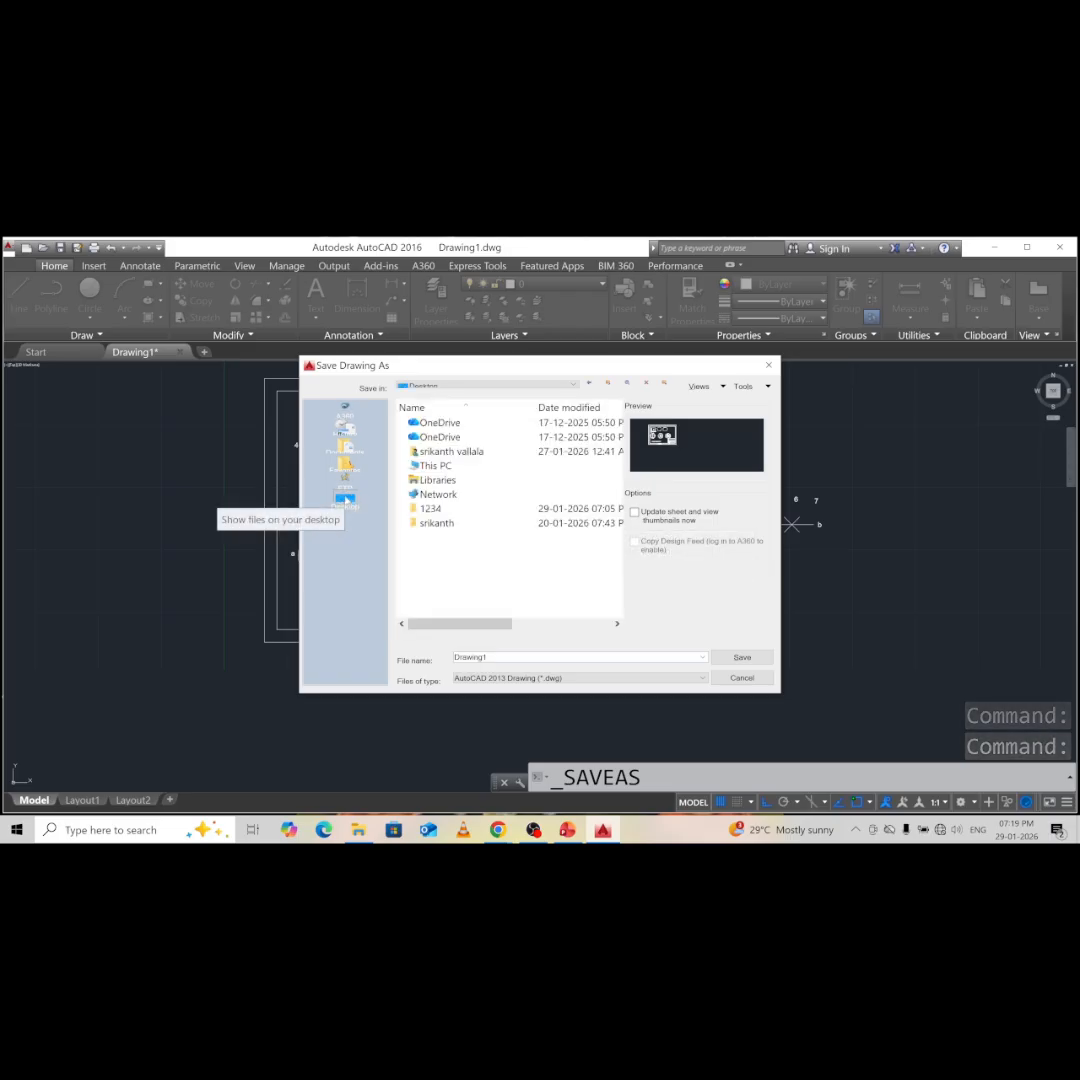
double_click(457, 510)
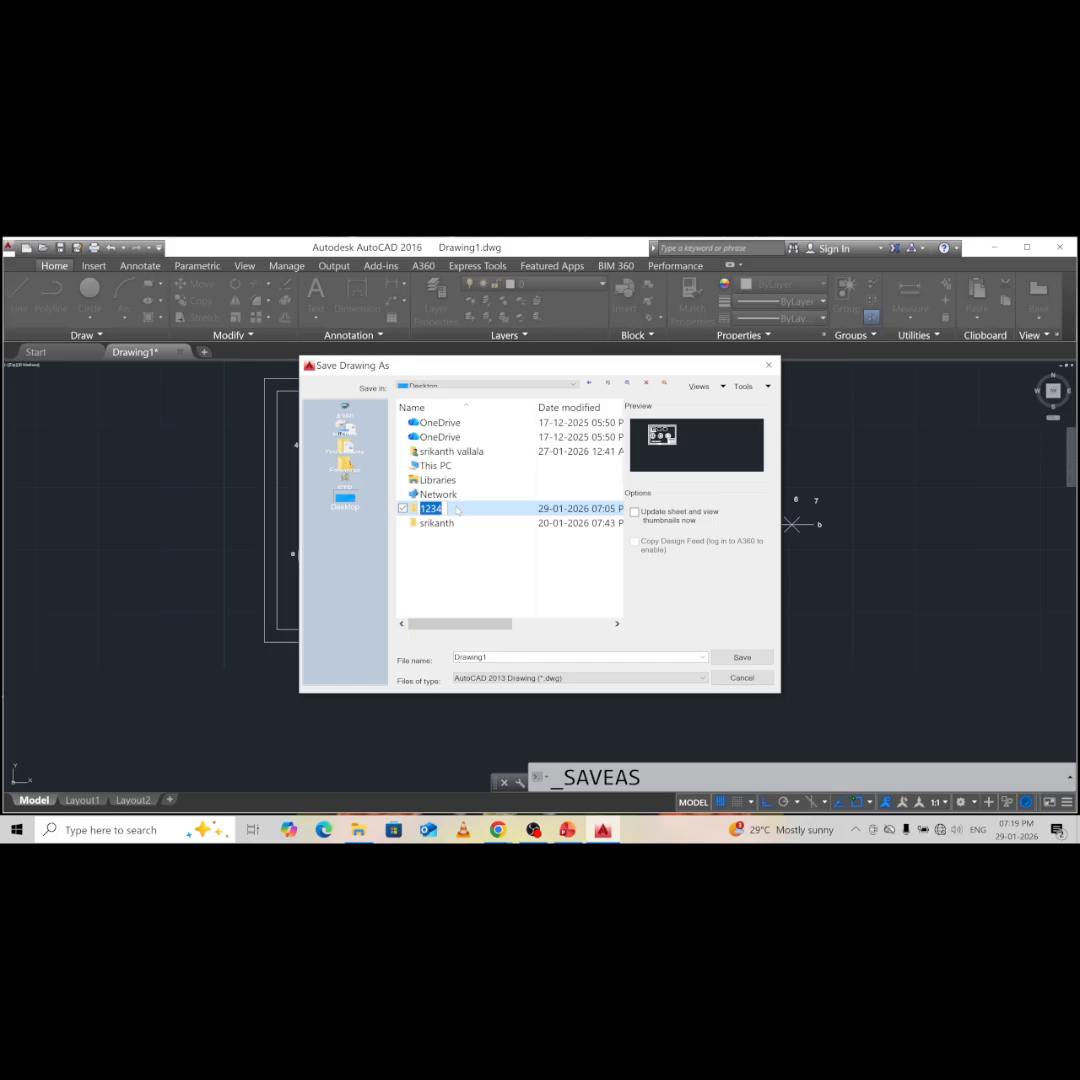
double_click(481, 510)
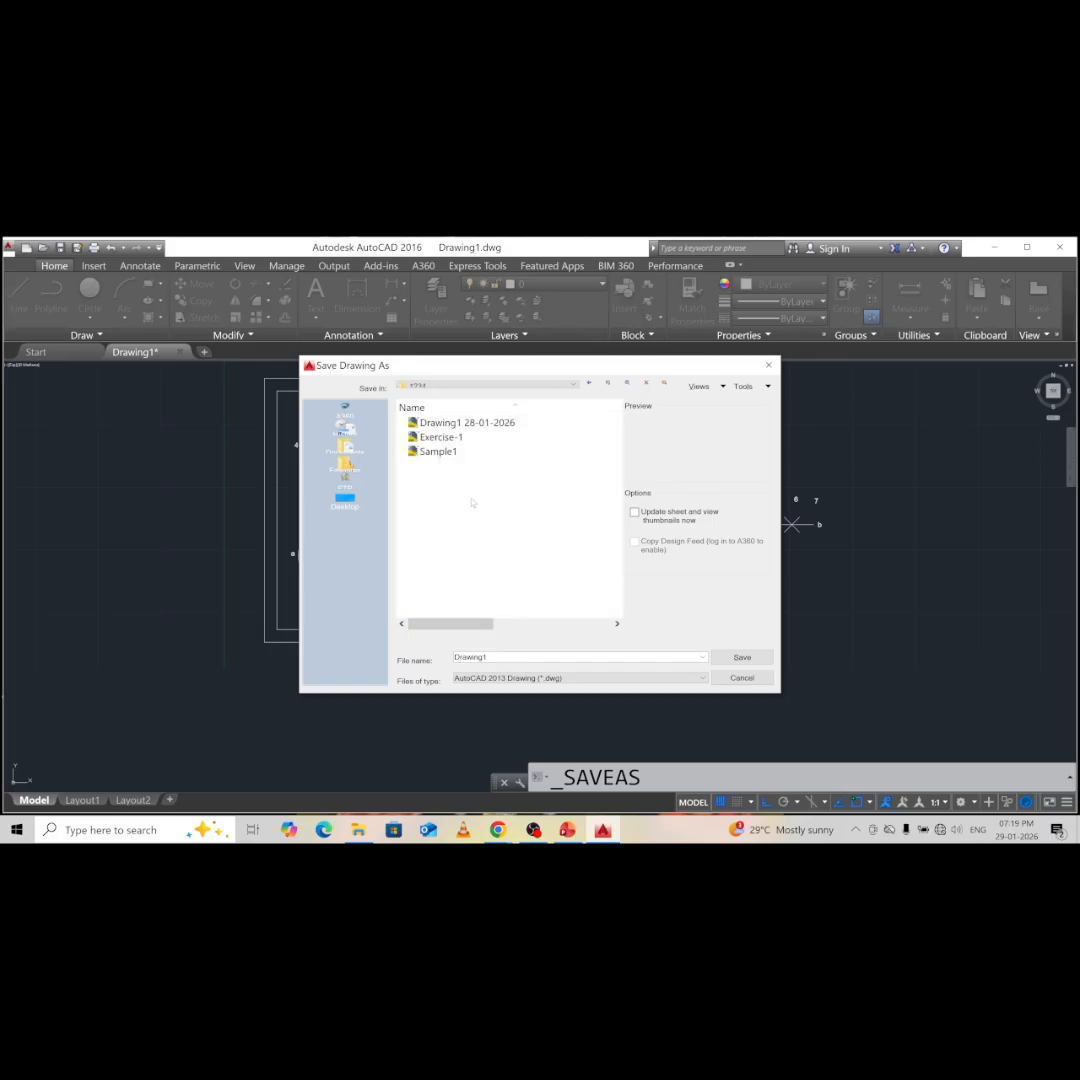
double_click(471, 657)
key(BackSpace)
text(Excel)
click(743, 657)
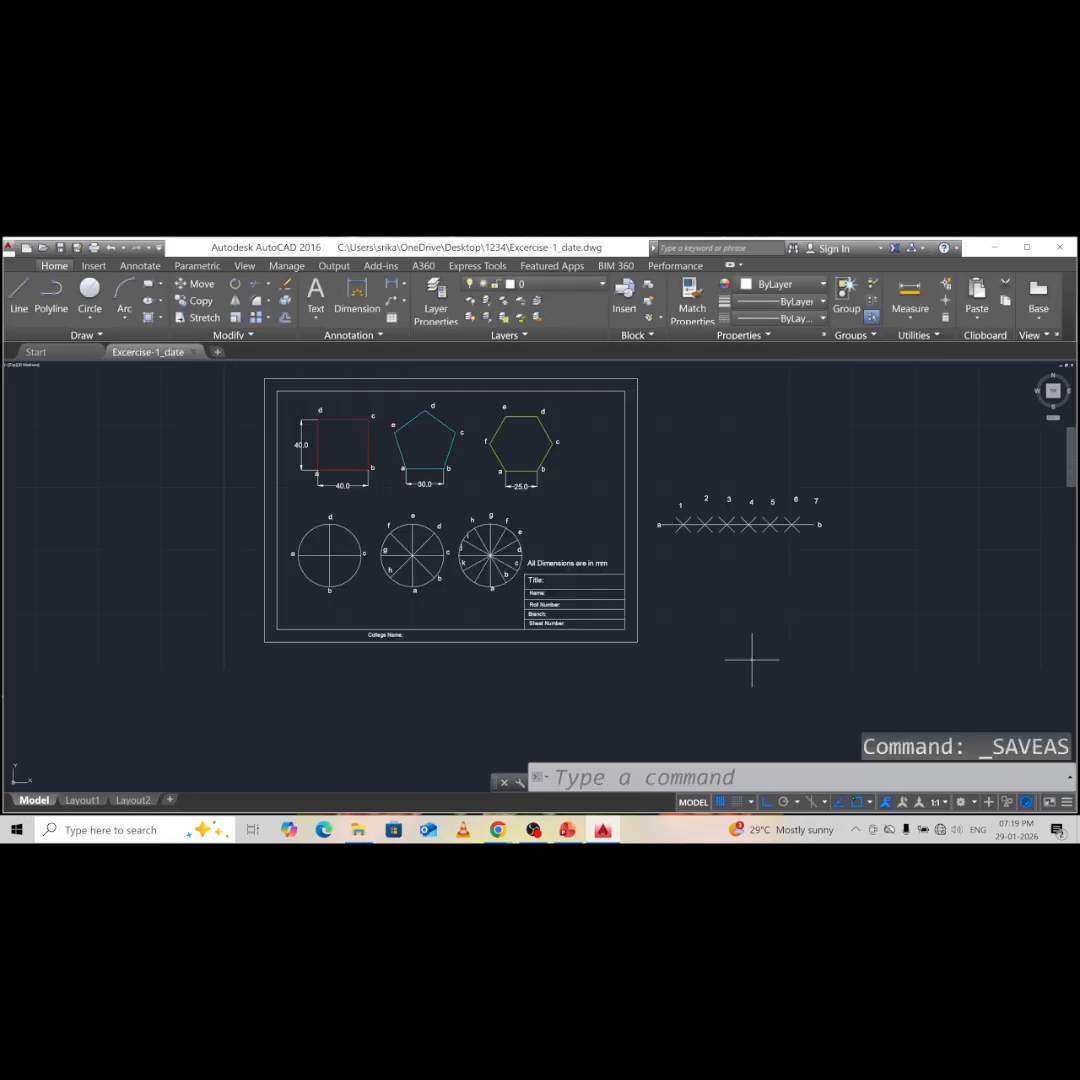